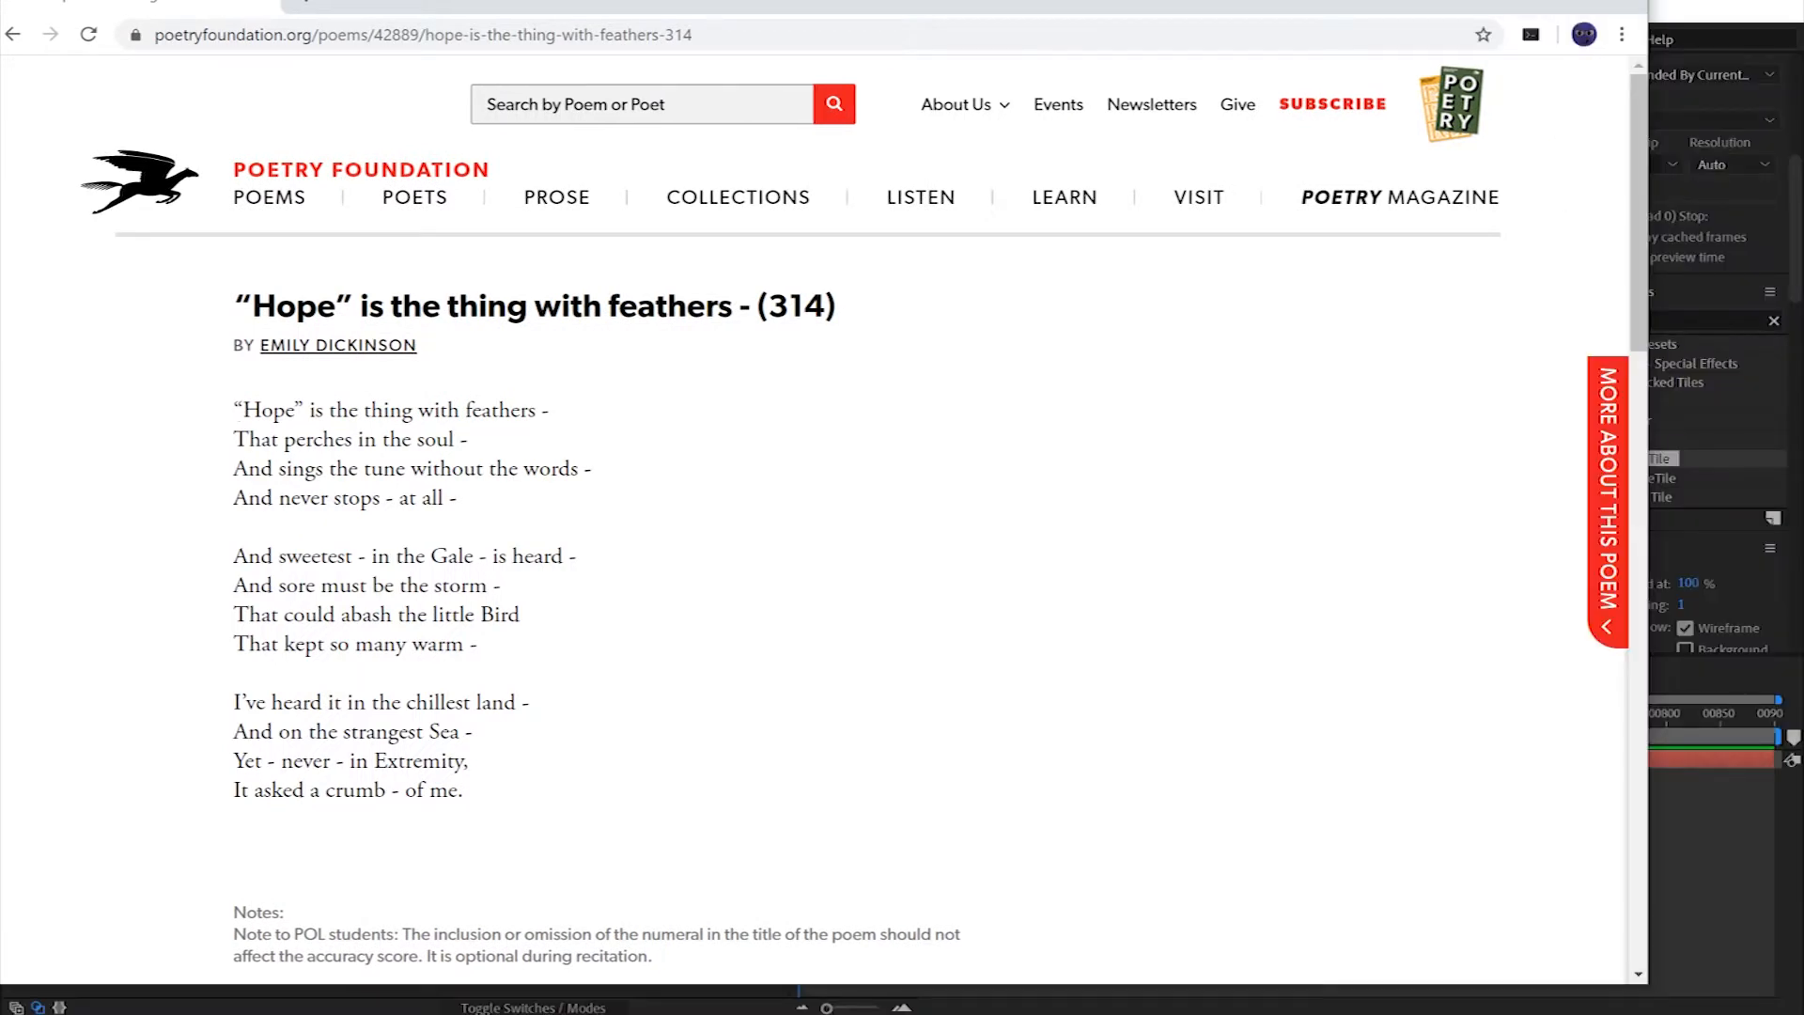
Step: Copy all three stanzas of the “Hope” poem from the web page and switch to the poem1 composition in After Effects
{"action": "left_click_drag", "start_coordinate": [235, 405], "coordinate": [478, 806]}
{"action": "key", "text": "ctrl+c"}
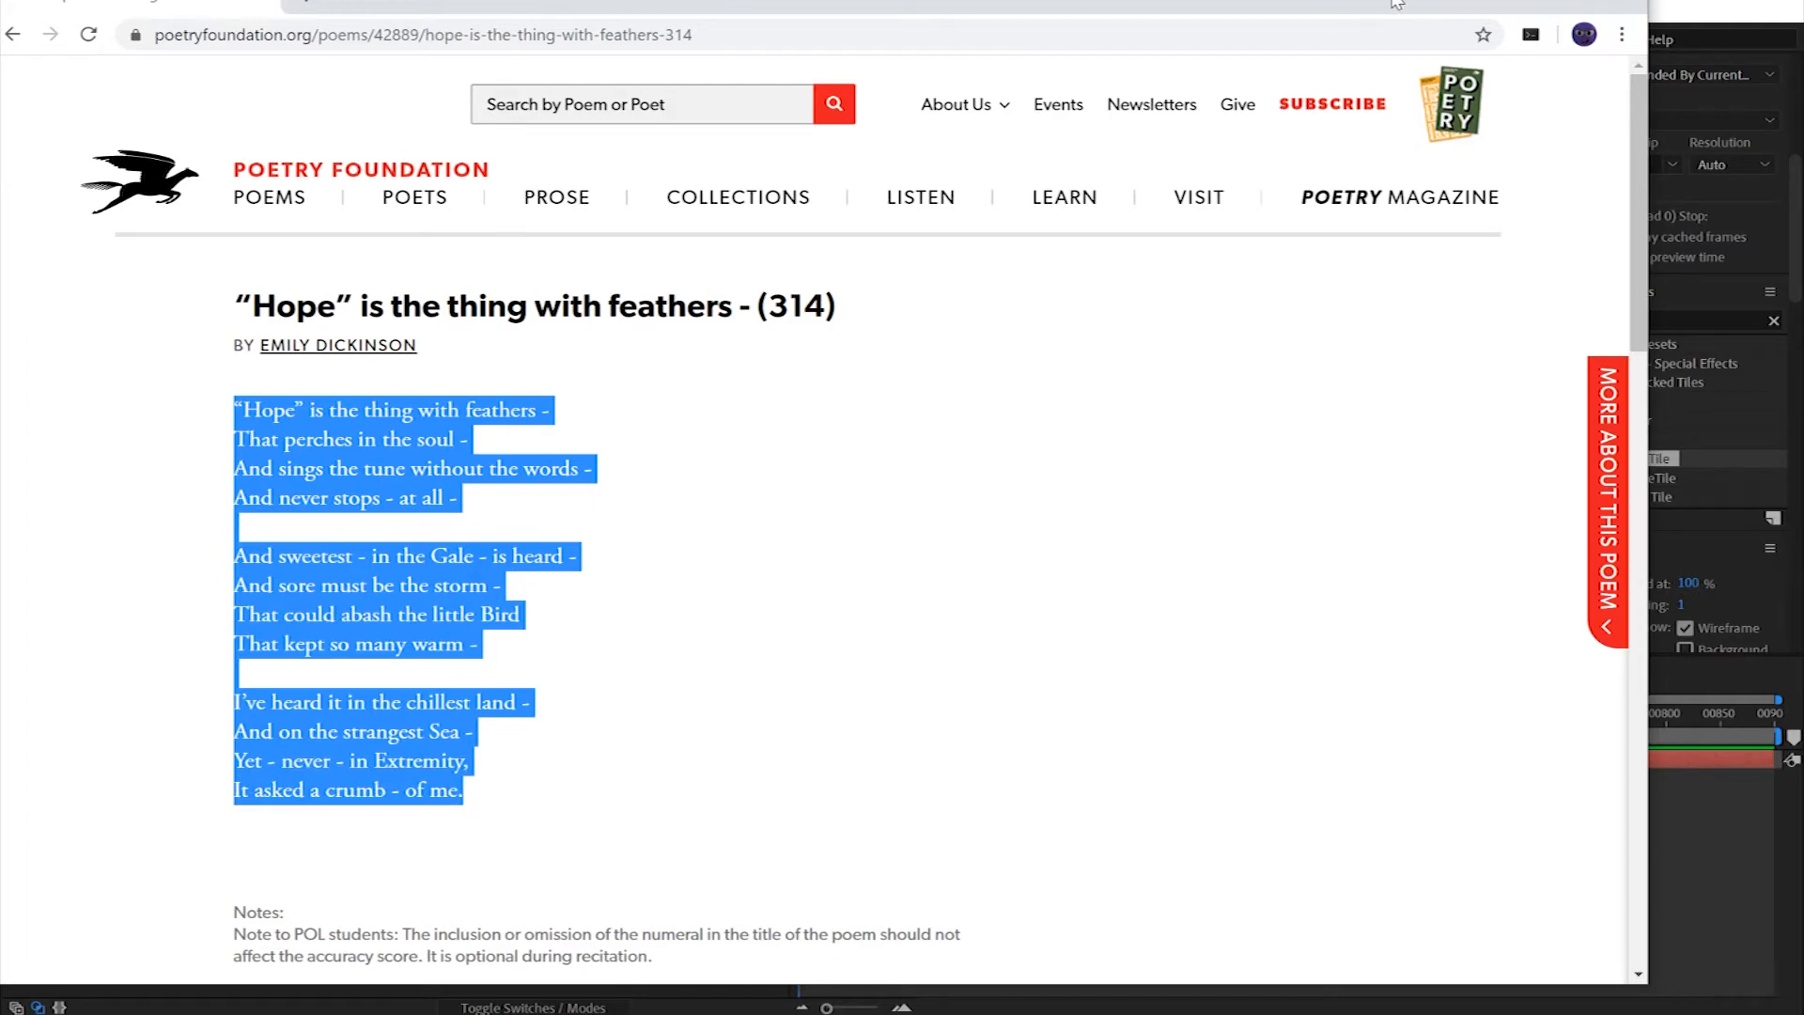
{"action": "left_click_drag", "start_coordinate": [1391, 4], "coordinate": [1766, 1013]}
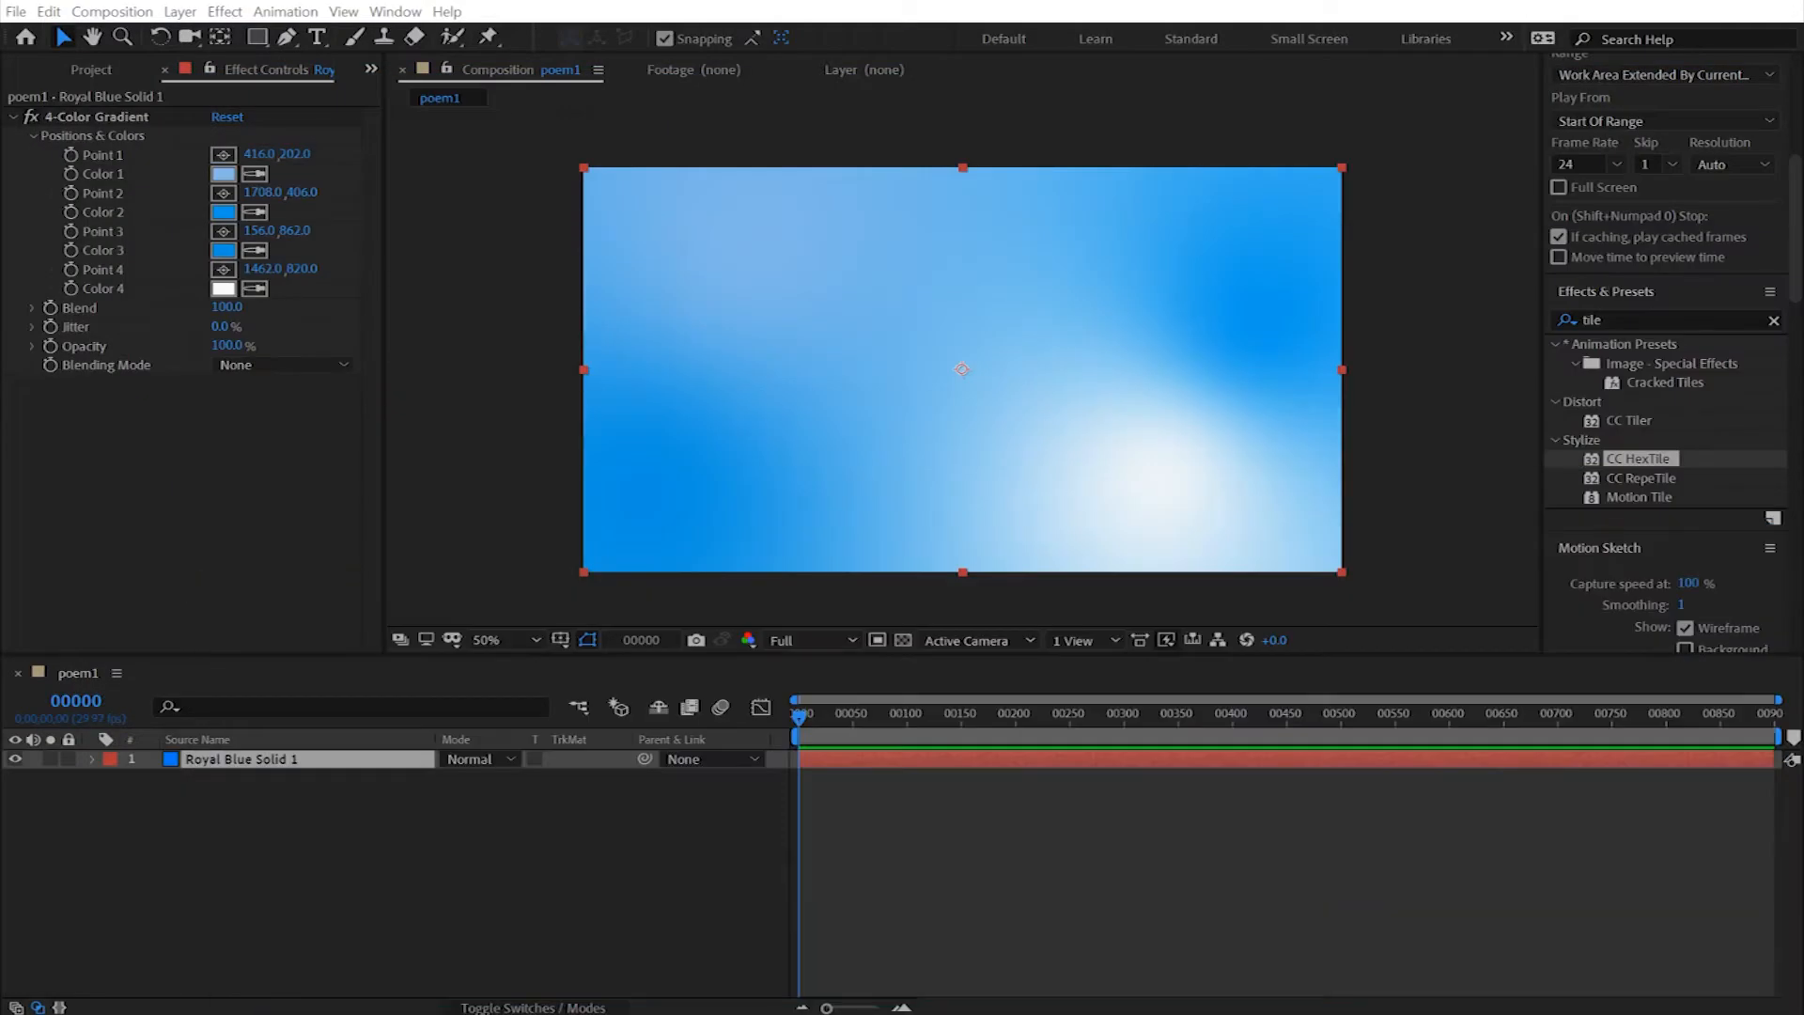
{"action": "left_click", "coordinate": [592, 279]}
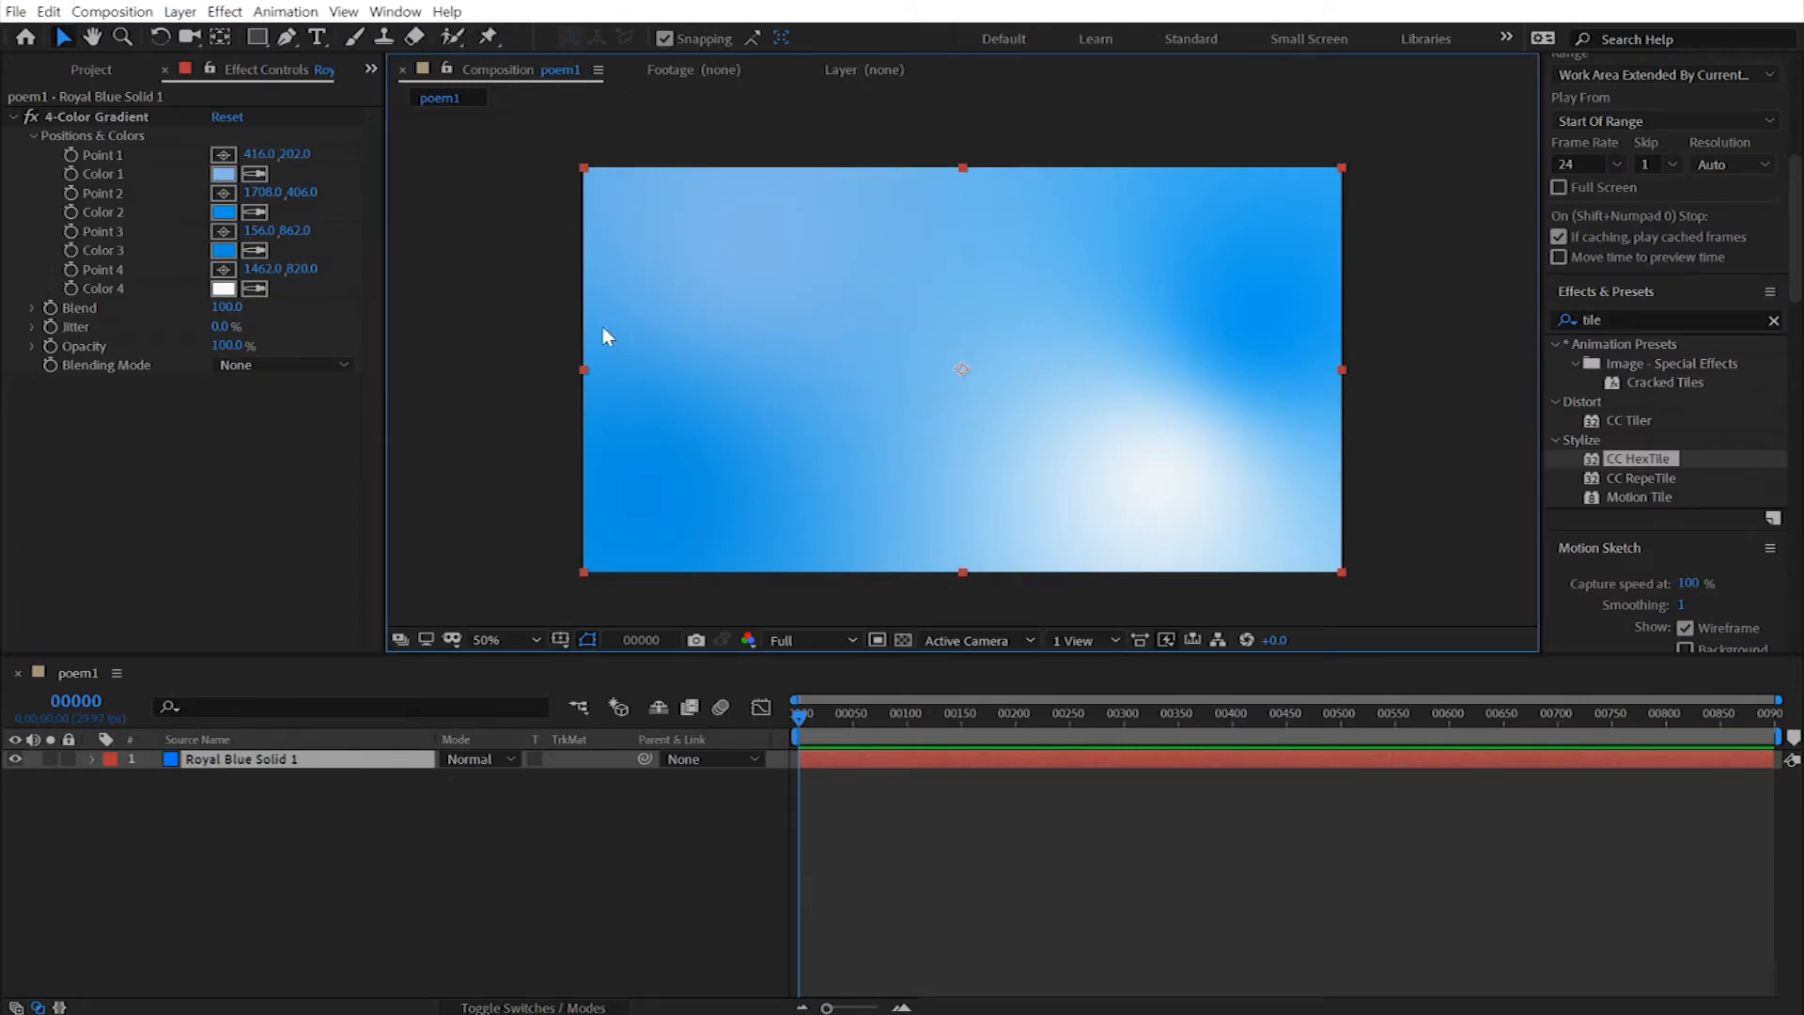
Step: Create a text layer in the upper part of the poem1 composition and paste the copied poem into it
{"action": "left_click", "coordinate": [318, 38]}
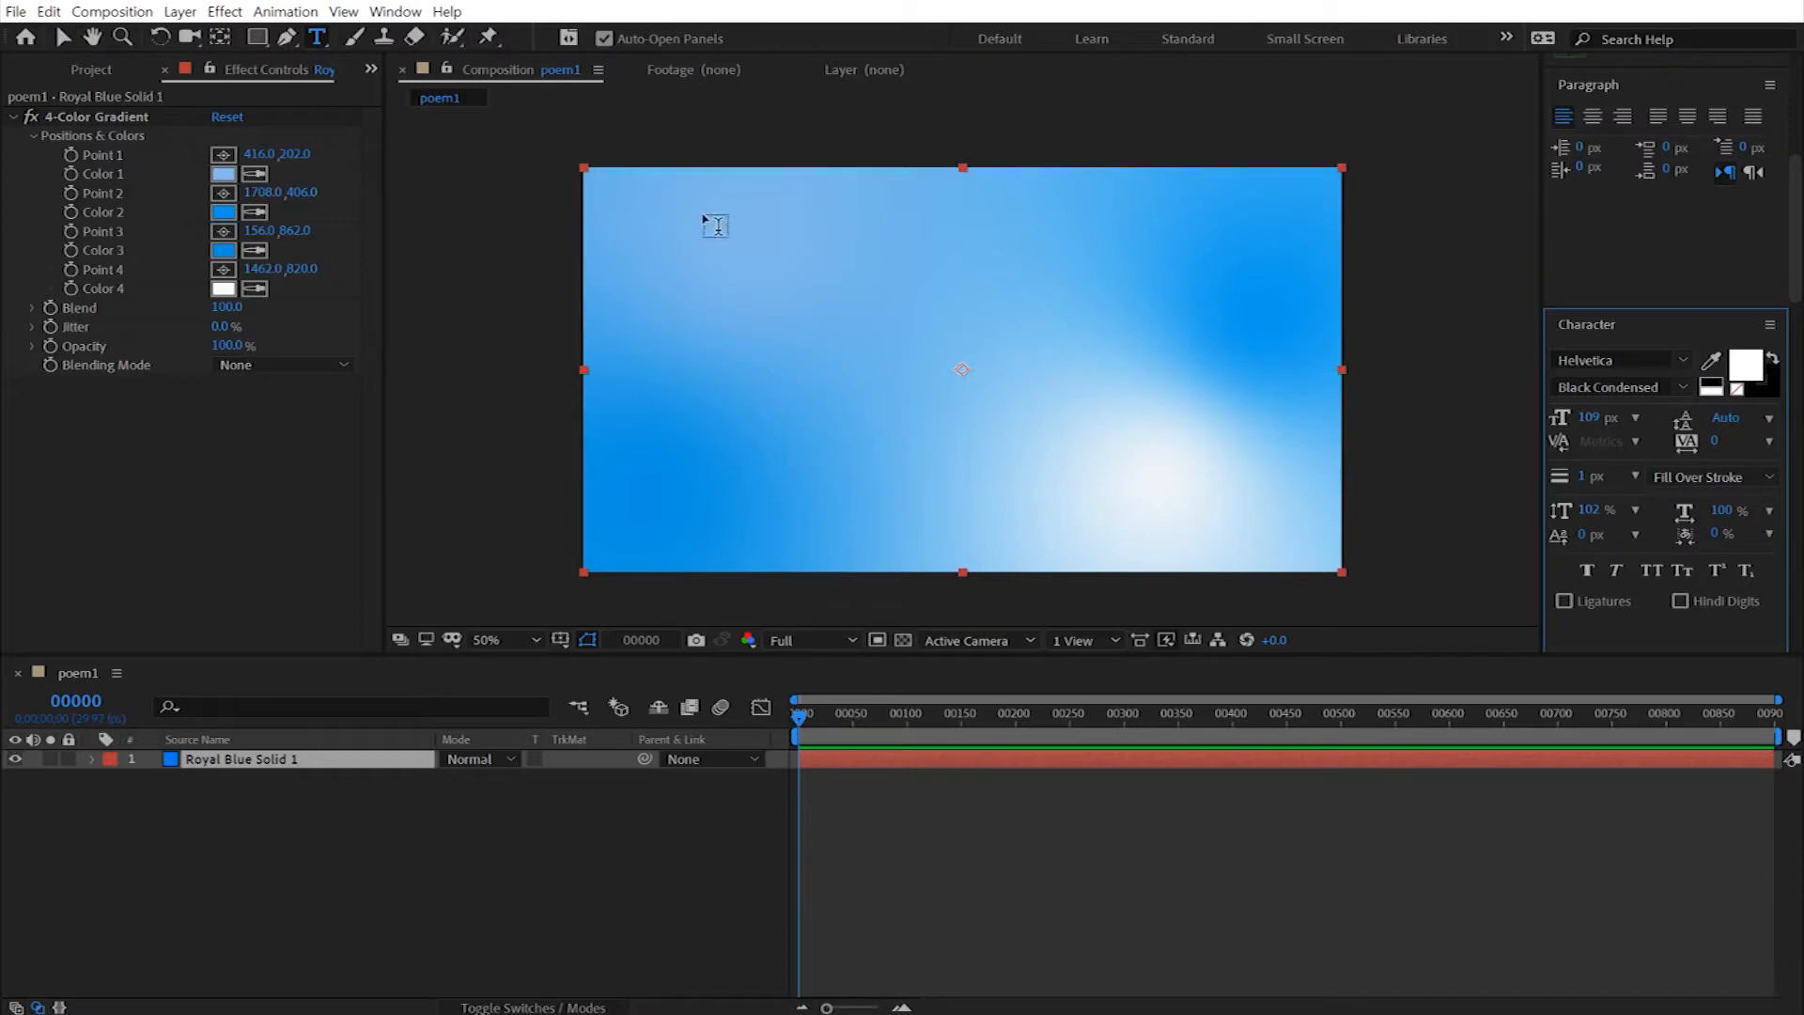
{"action": "left_click", "coordinate": [728, 232]}
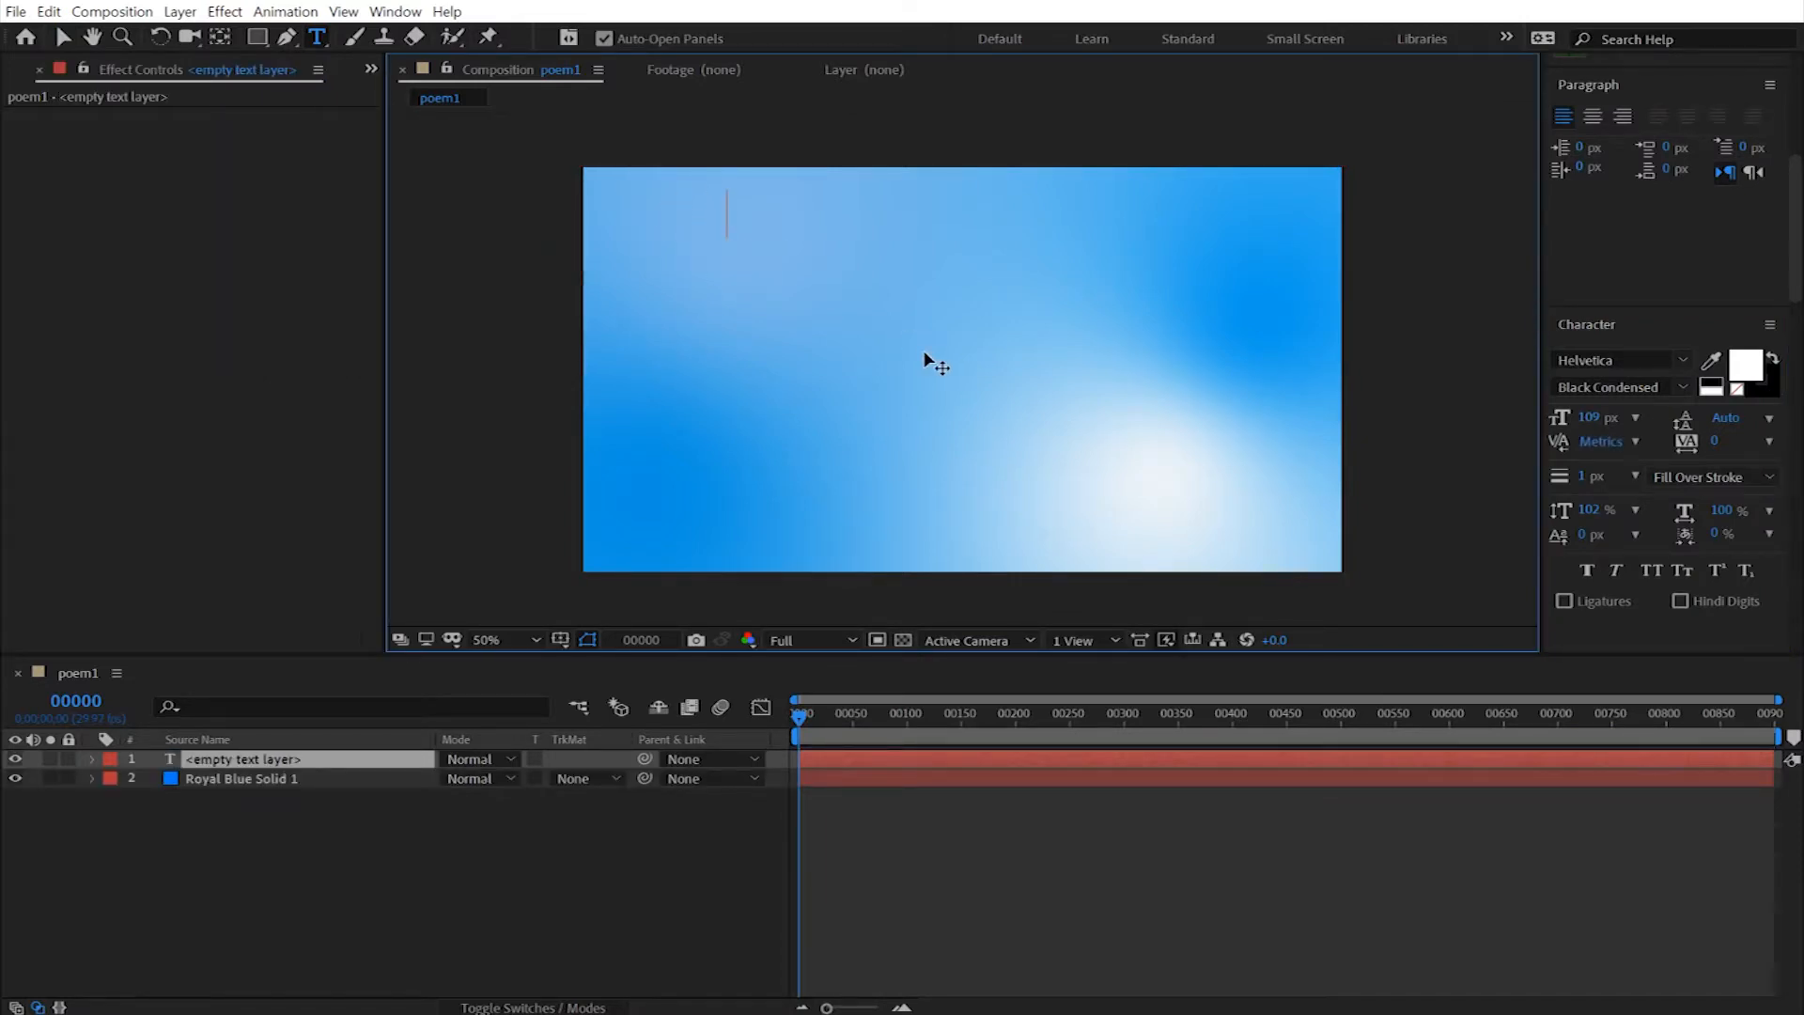
{"action": "key", "text": "ctrl+v"}
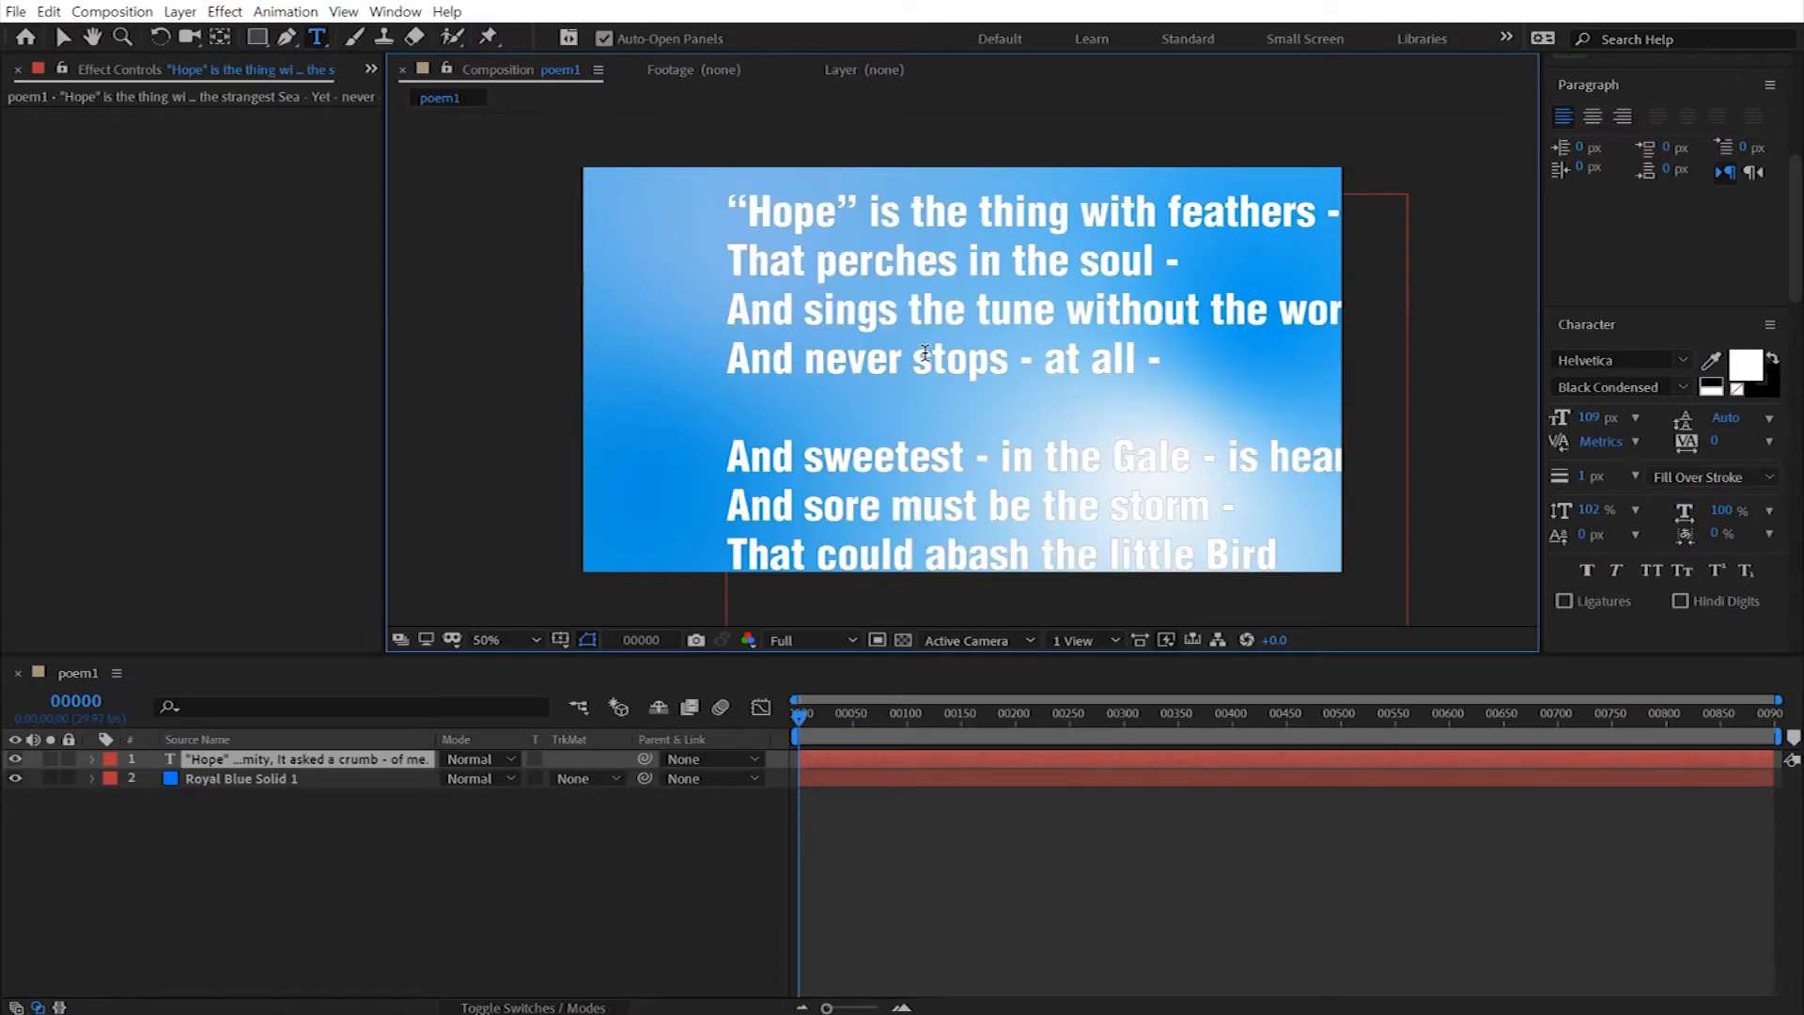
Step: Move the poem text so its first stanza sits inside the frame, starting above the middle
{"action": "left_click", "coordinate": [63, 36]}
{"action": "left_click_drag", "start_coordinate": [893, 353], "coordinate": [842, 425]}
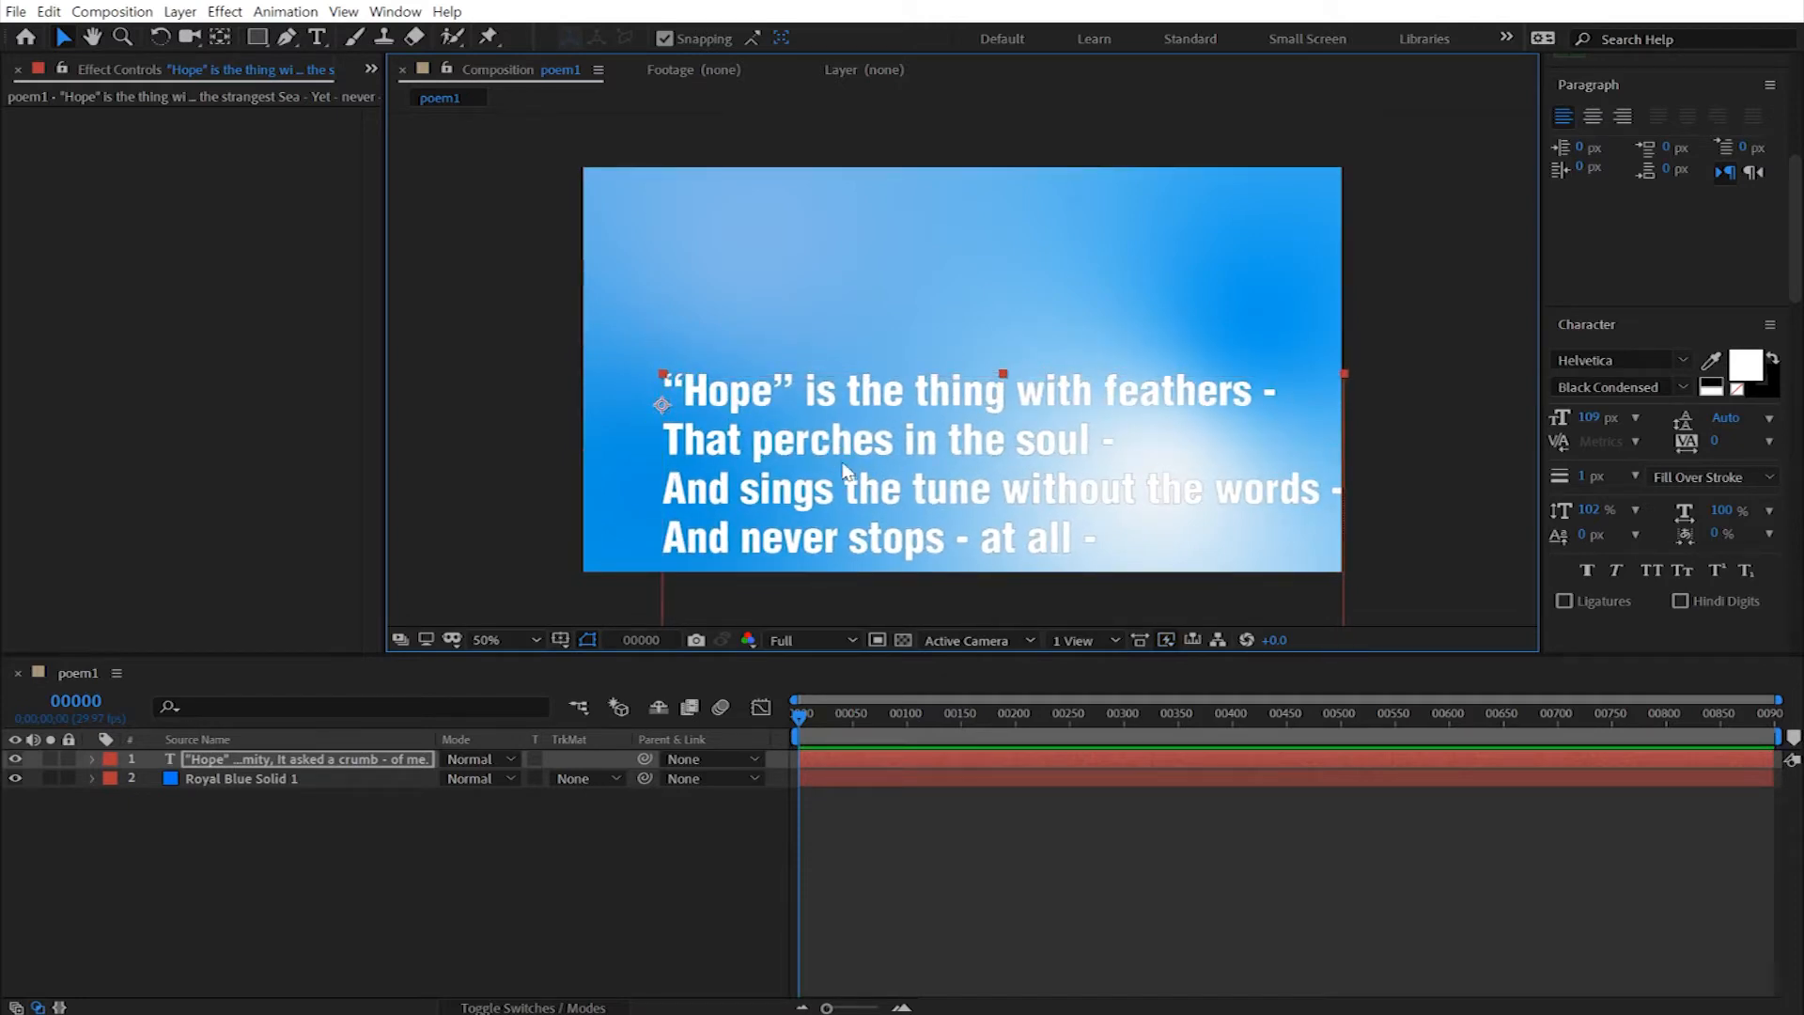
{"action": "left_click_drag", "start_coordinate": [843, 471], "coordinate": [867, 426]}
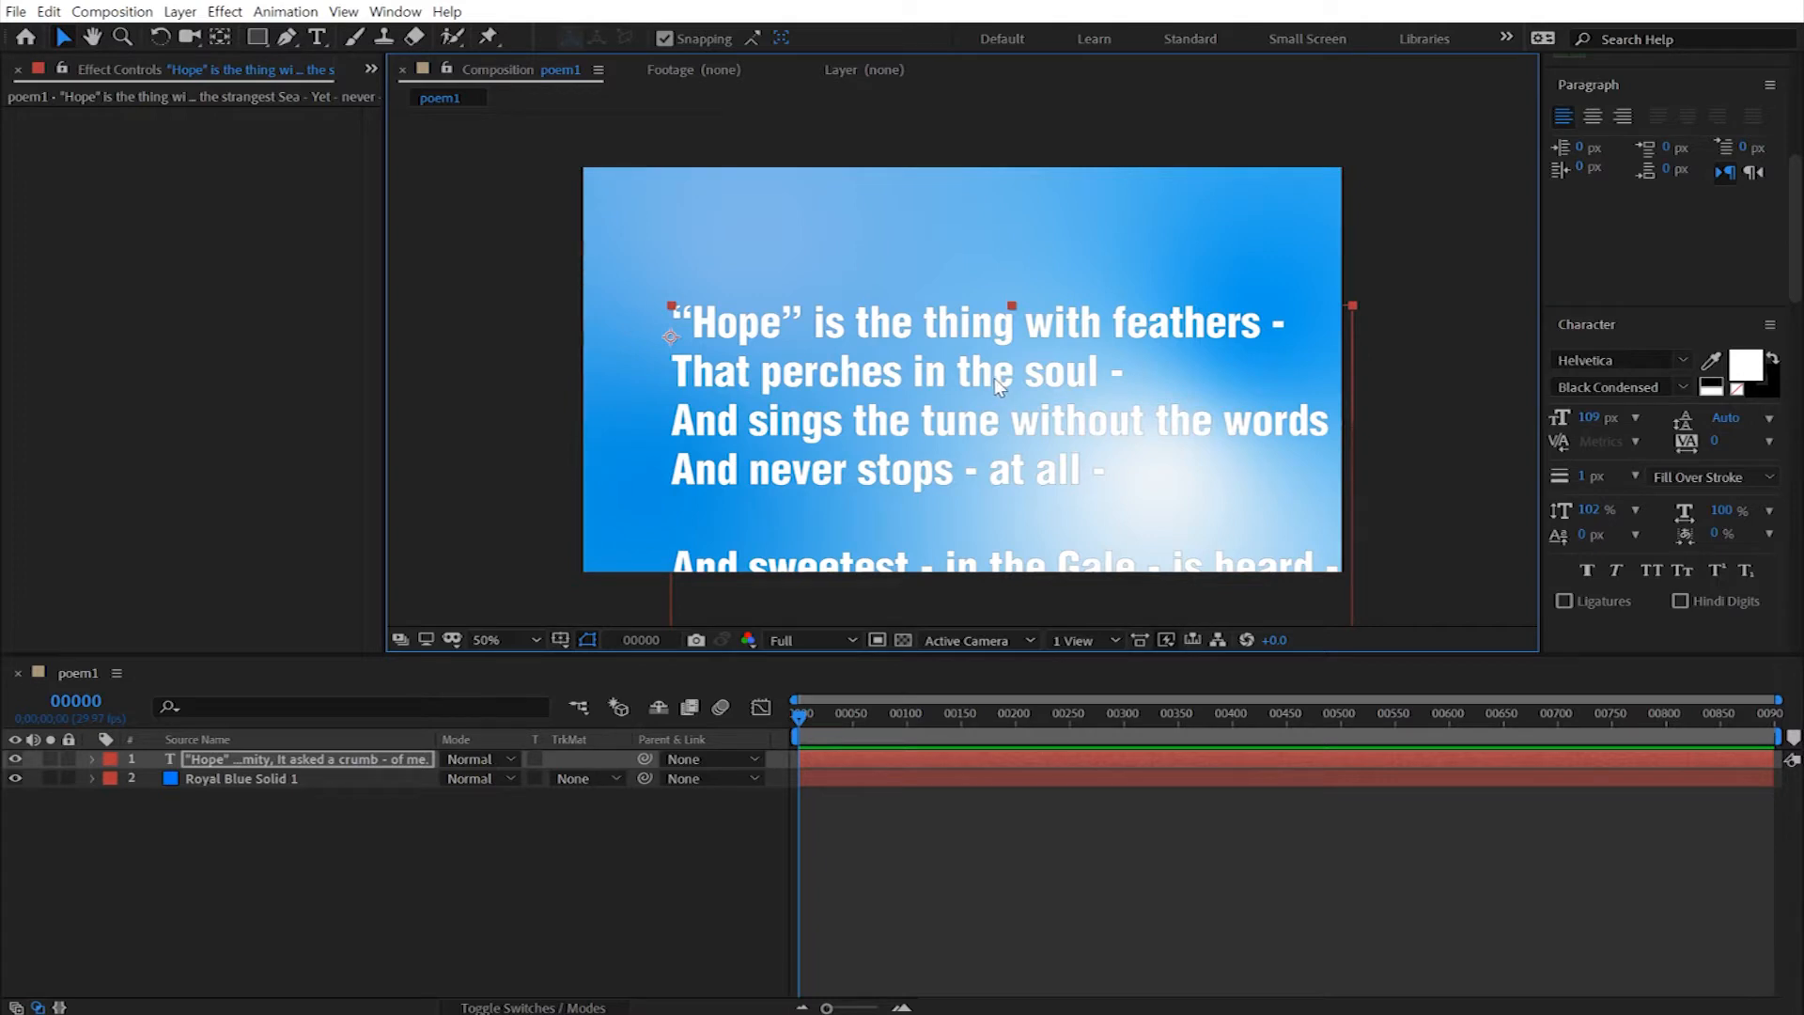
Step: Duplicate the poem text layer and hide the original beneath the copy
{"action": "left_click", "coordinate": [206, 768]}
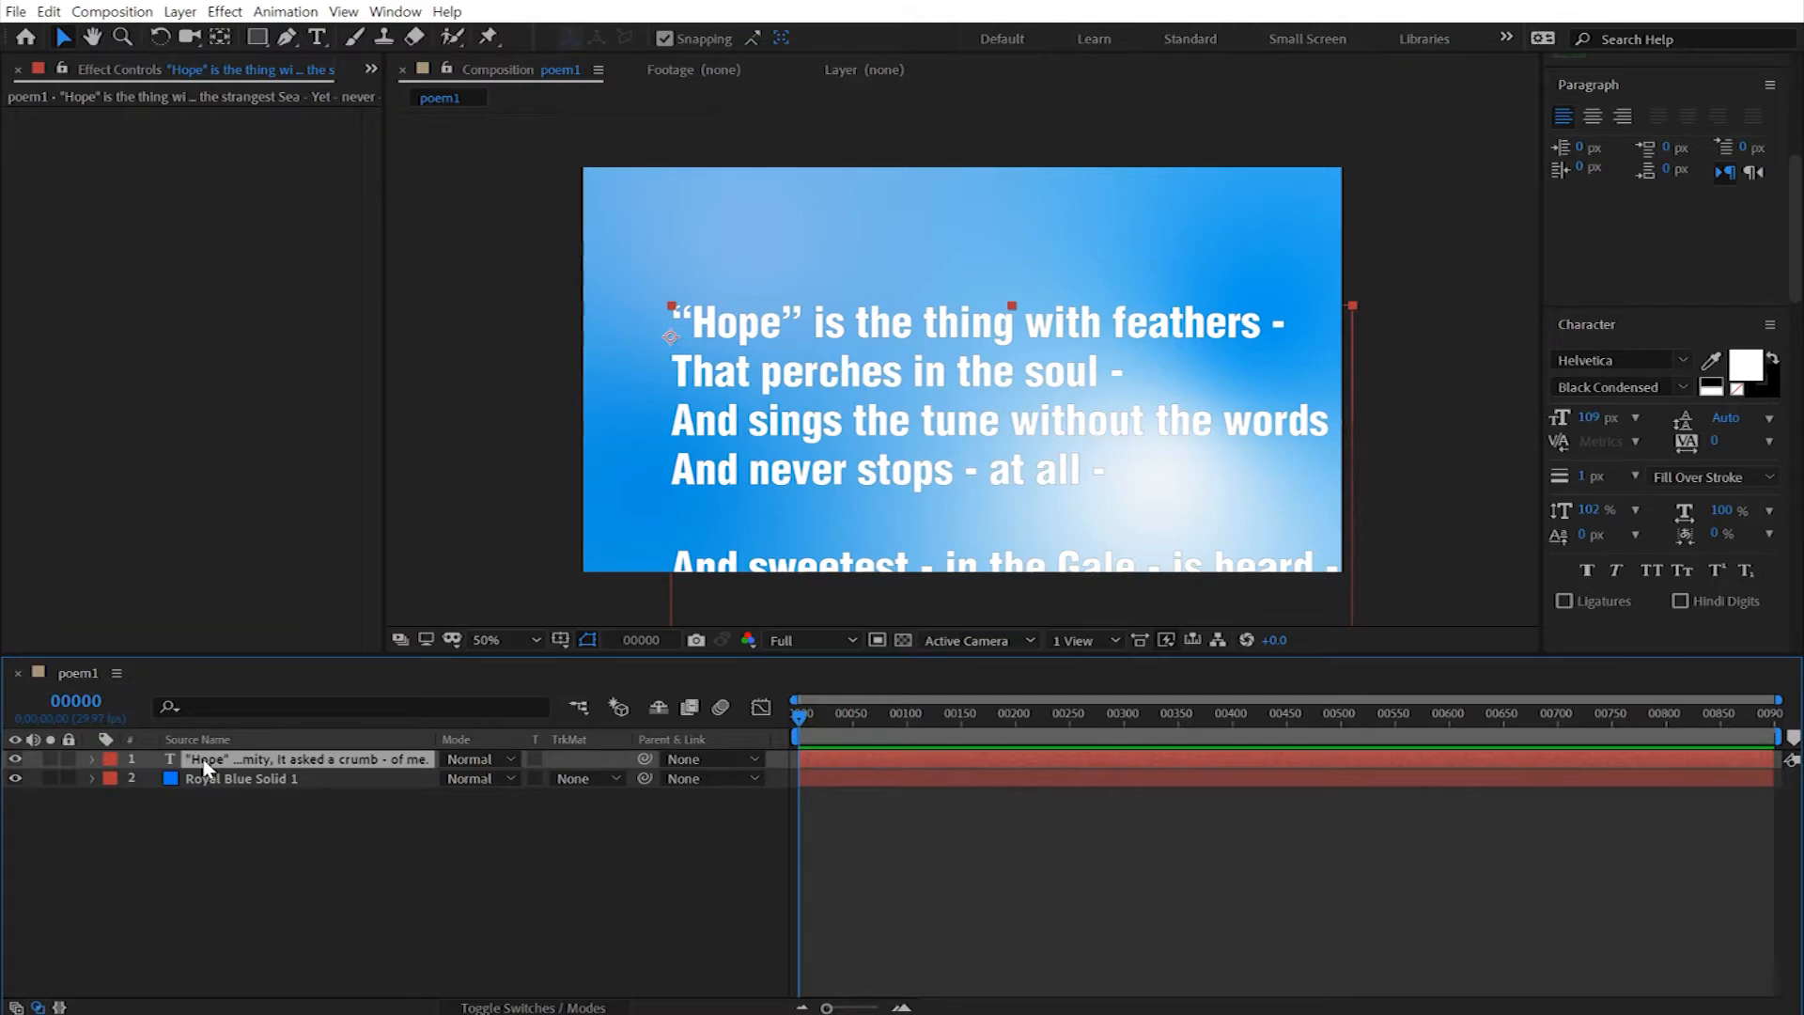
{"action": "left_click", "coordinate": [15, 760]}
{"action": "left_click", "coordinate": [15, 758]}
{"action": "key", "text": "ctrl+d"}
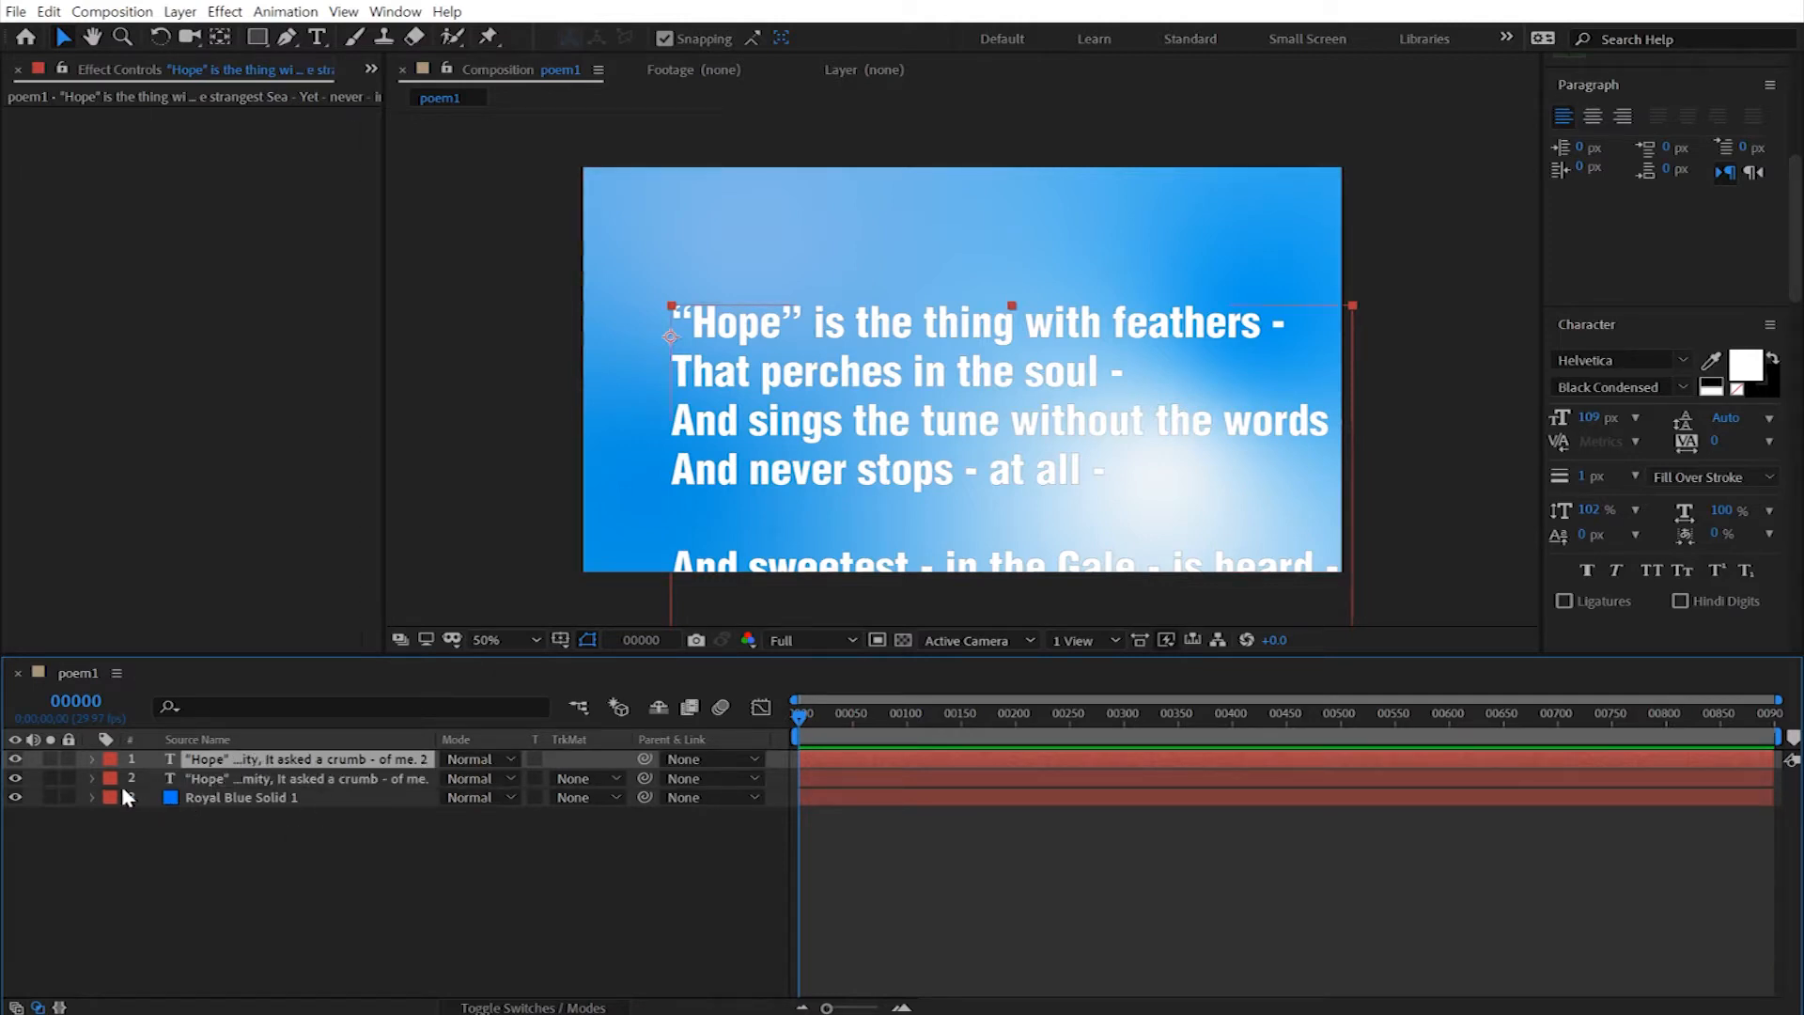
{"action": "left_click", "coordinate": [15, 779]}
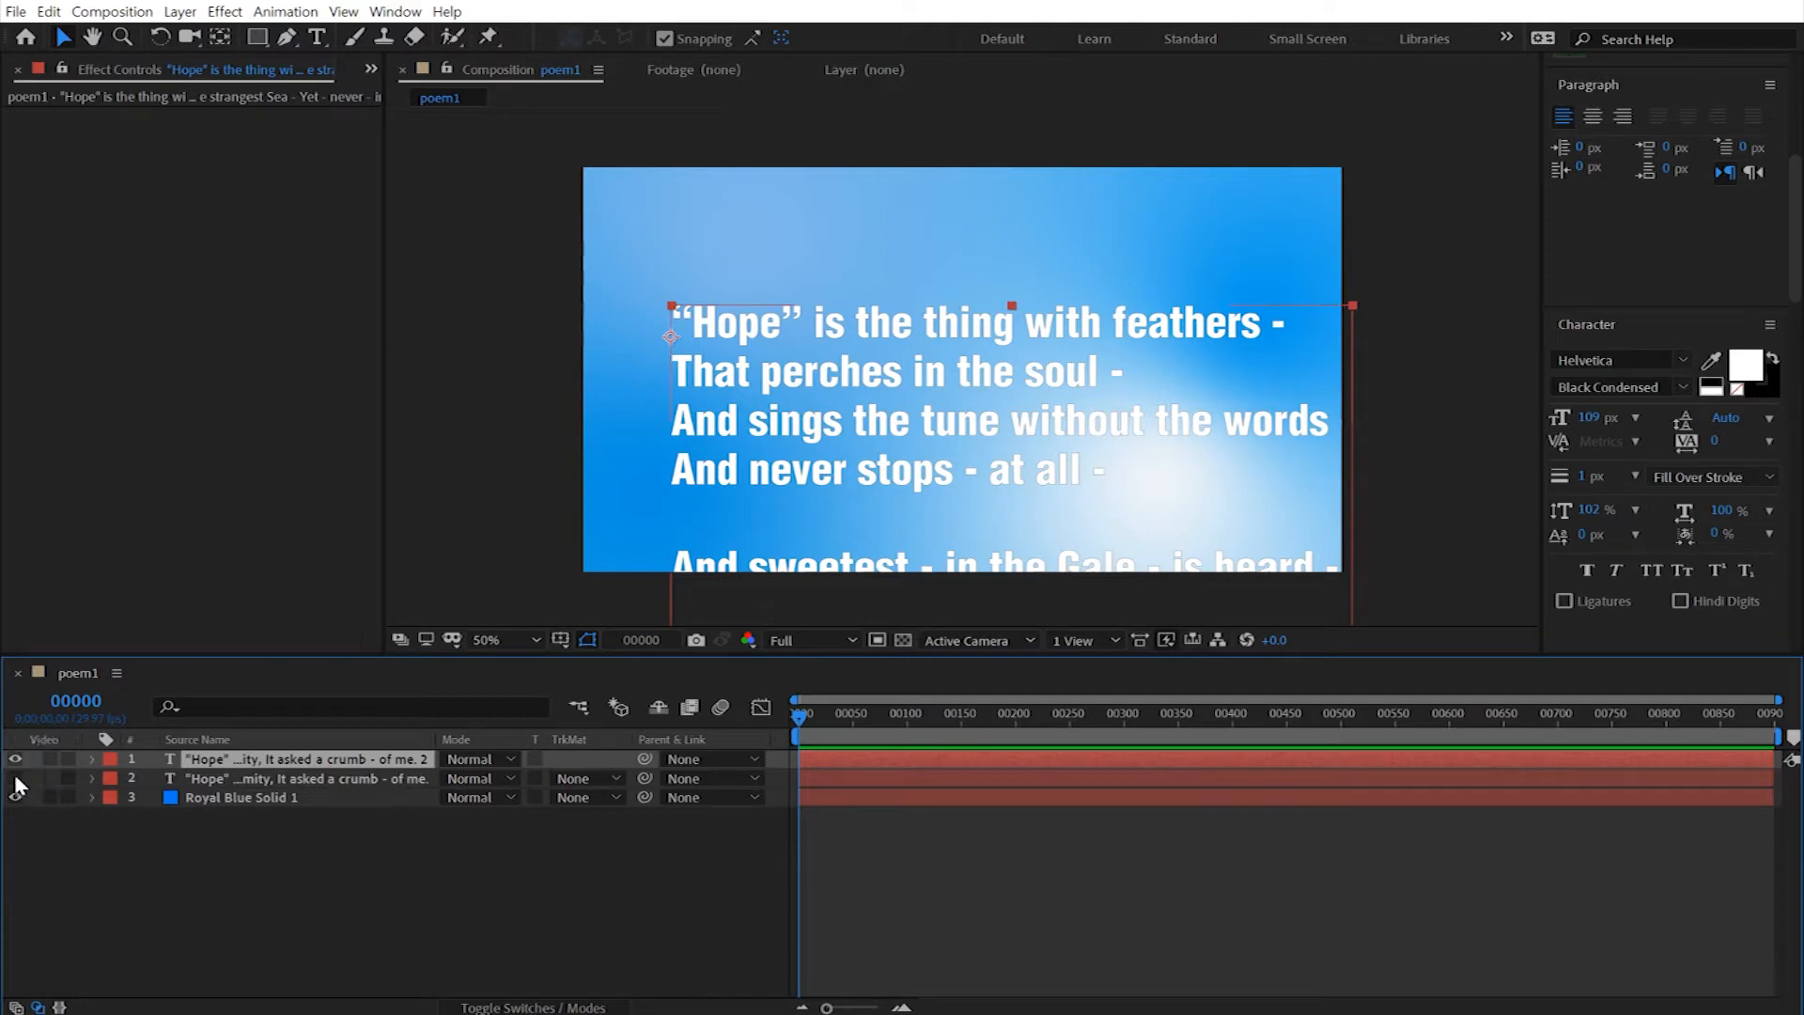
Step: Rename the hidden poem text layer as orig
{"action": "left_click", "coordinate": [223, 790]}
{"action": "key", "text": "Return"}
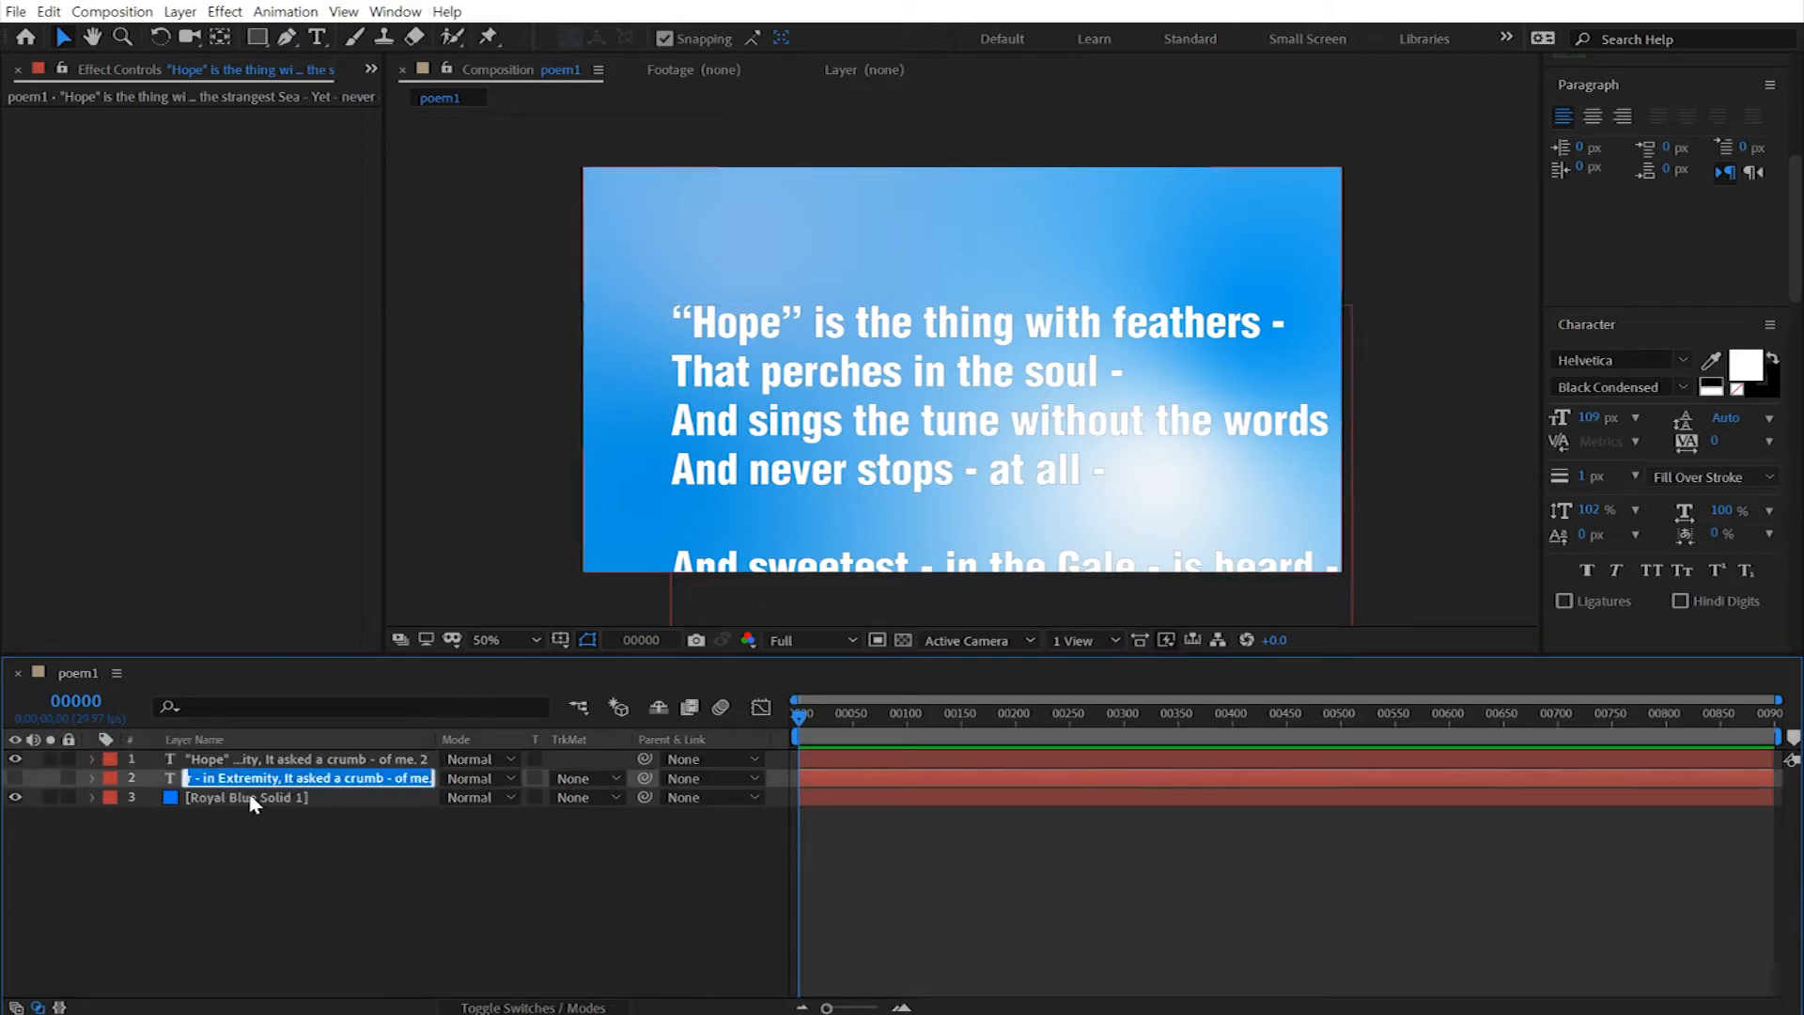
{"action": "type", "text": "orig"}
{"action": "key", "text": "Return"}
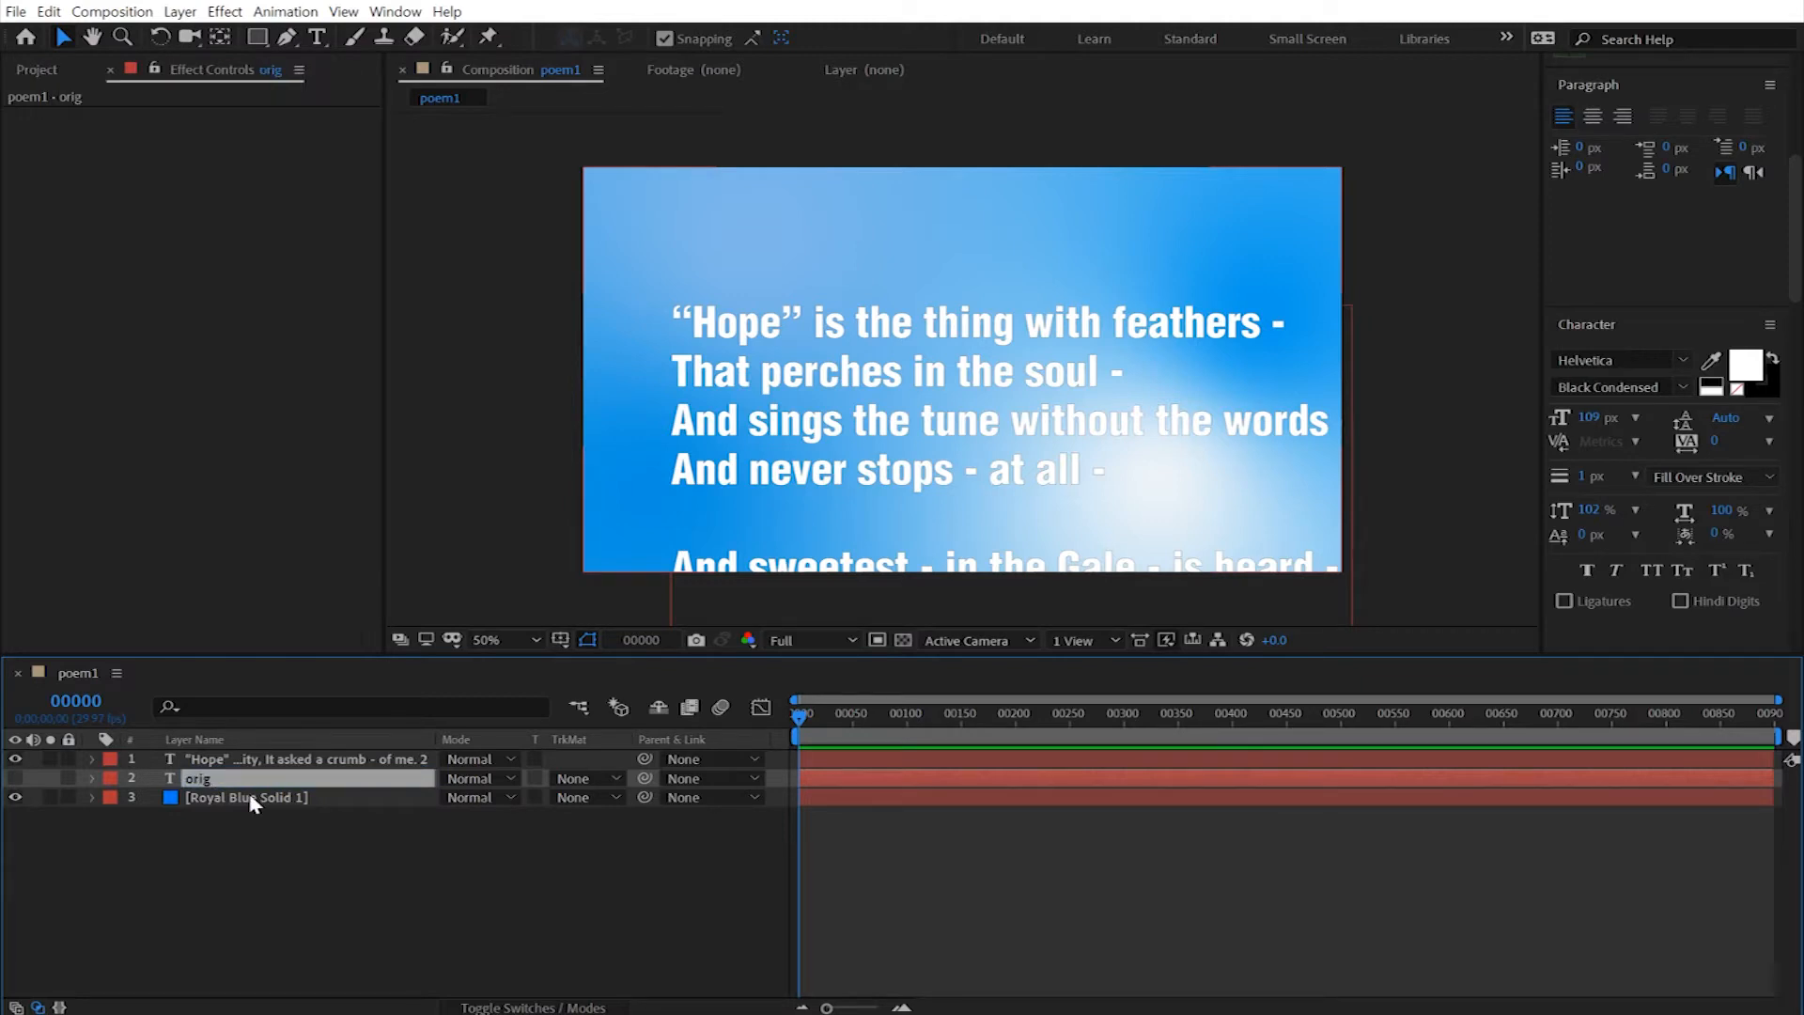
Step: Delete everything after the first line from the visible poem copy, keeping only “Hope” is the thing with feathers -
{"action": "left_click", "coordinate": [801, 378]}
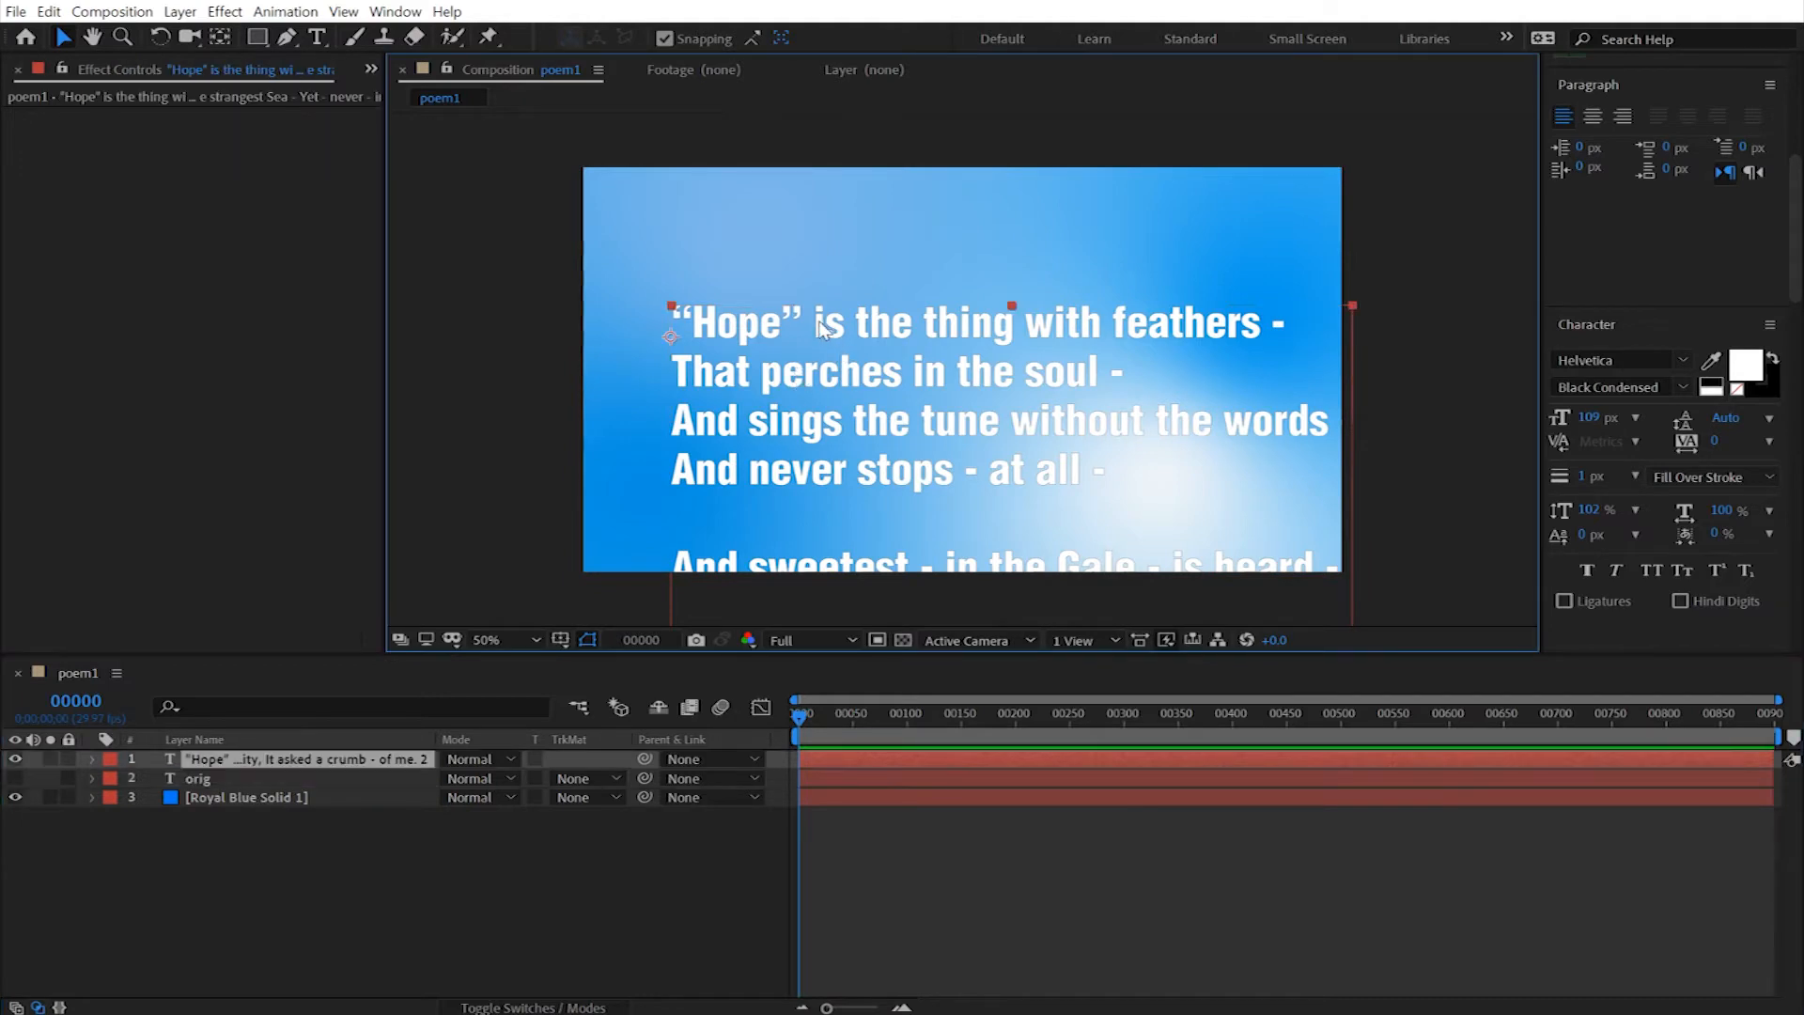
{"action": "double_click", "coordinate": [819, 367]}
{"action": "left_click_drag", "start_coordinate": [675, 368], "coordinate": [1197, 713]}
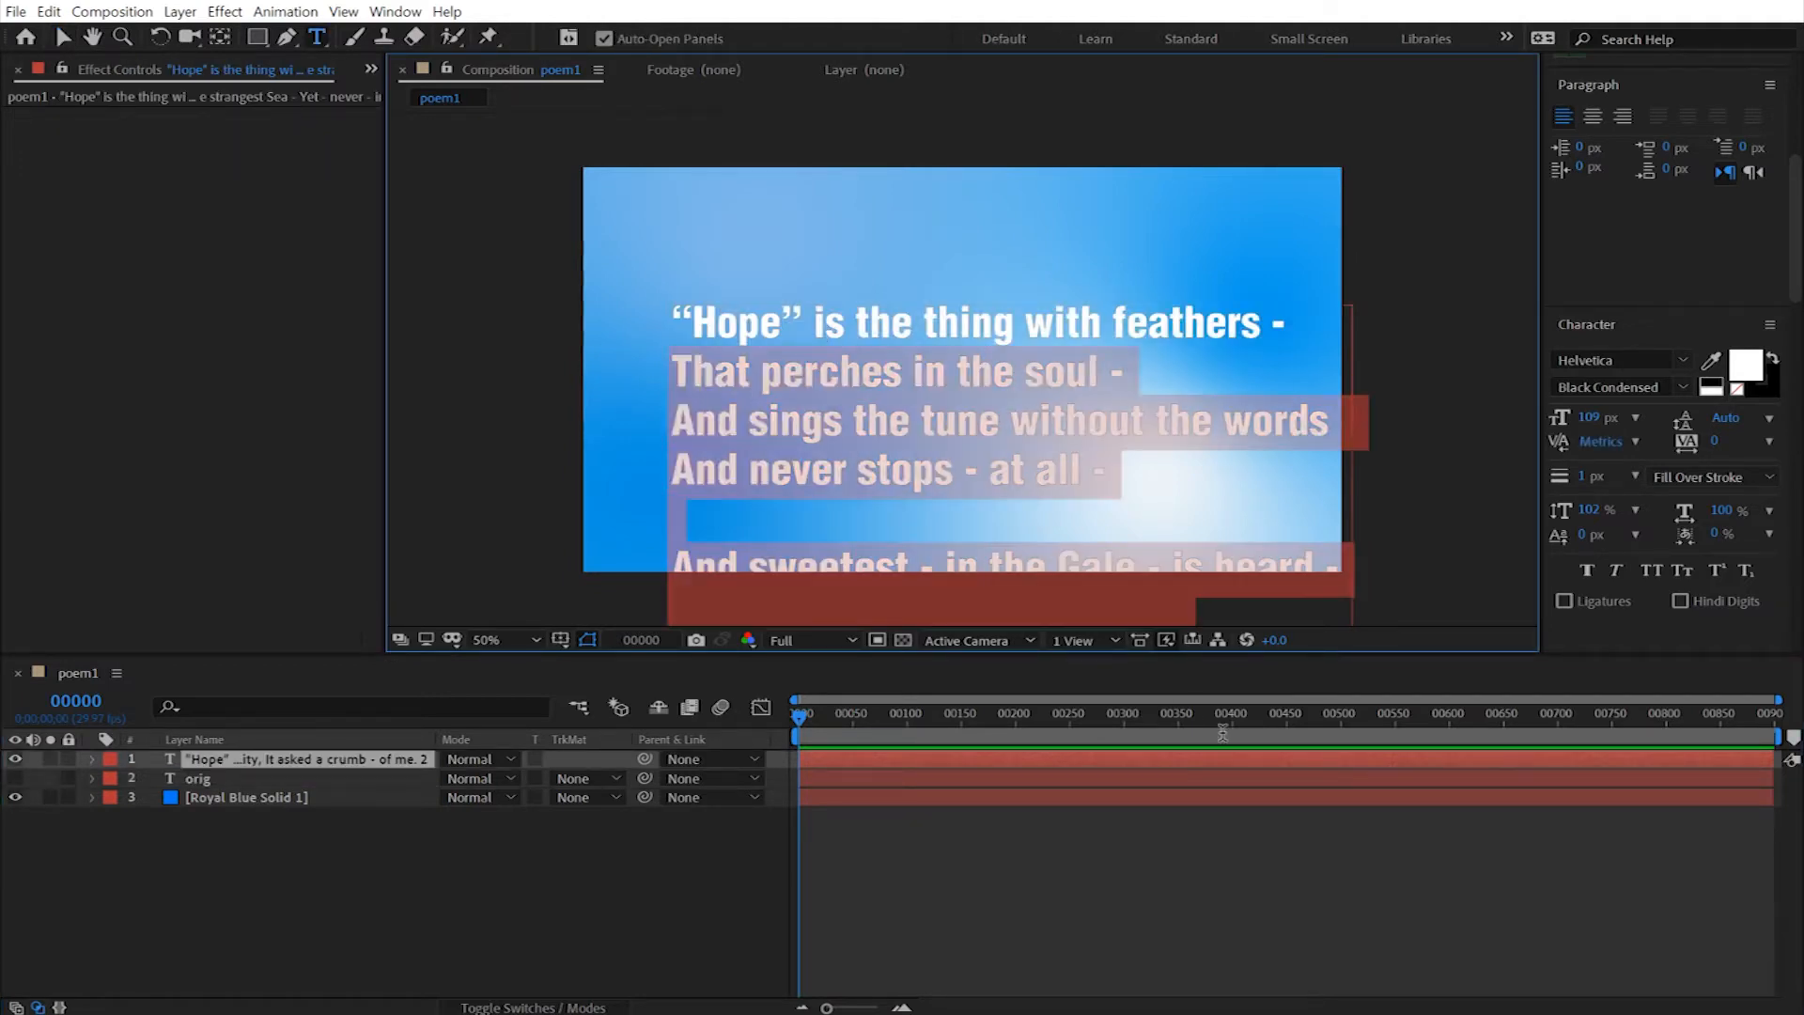
{"action": "key", "text": "BackSpace"}
{"action": "left_click_drag", "start_coordinate": [681, 384], "coordinate": [1128, 484]}
{"action": "key", "text": "BackSpace"}
{"action": "key", "text": "Escape"}
{"action": "key", "text": "v"}
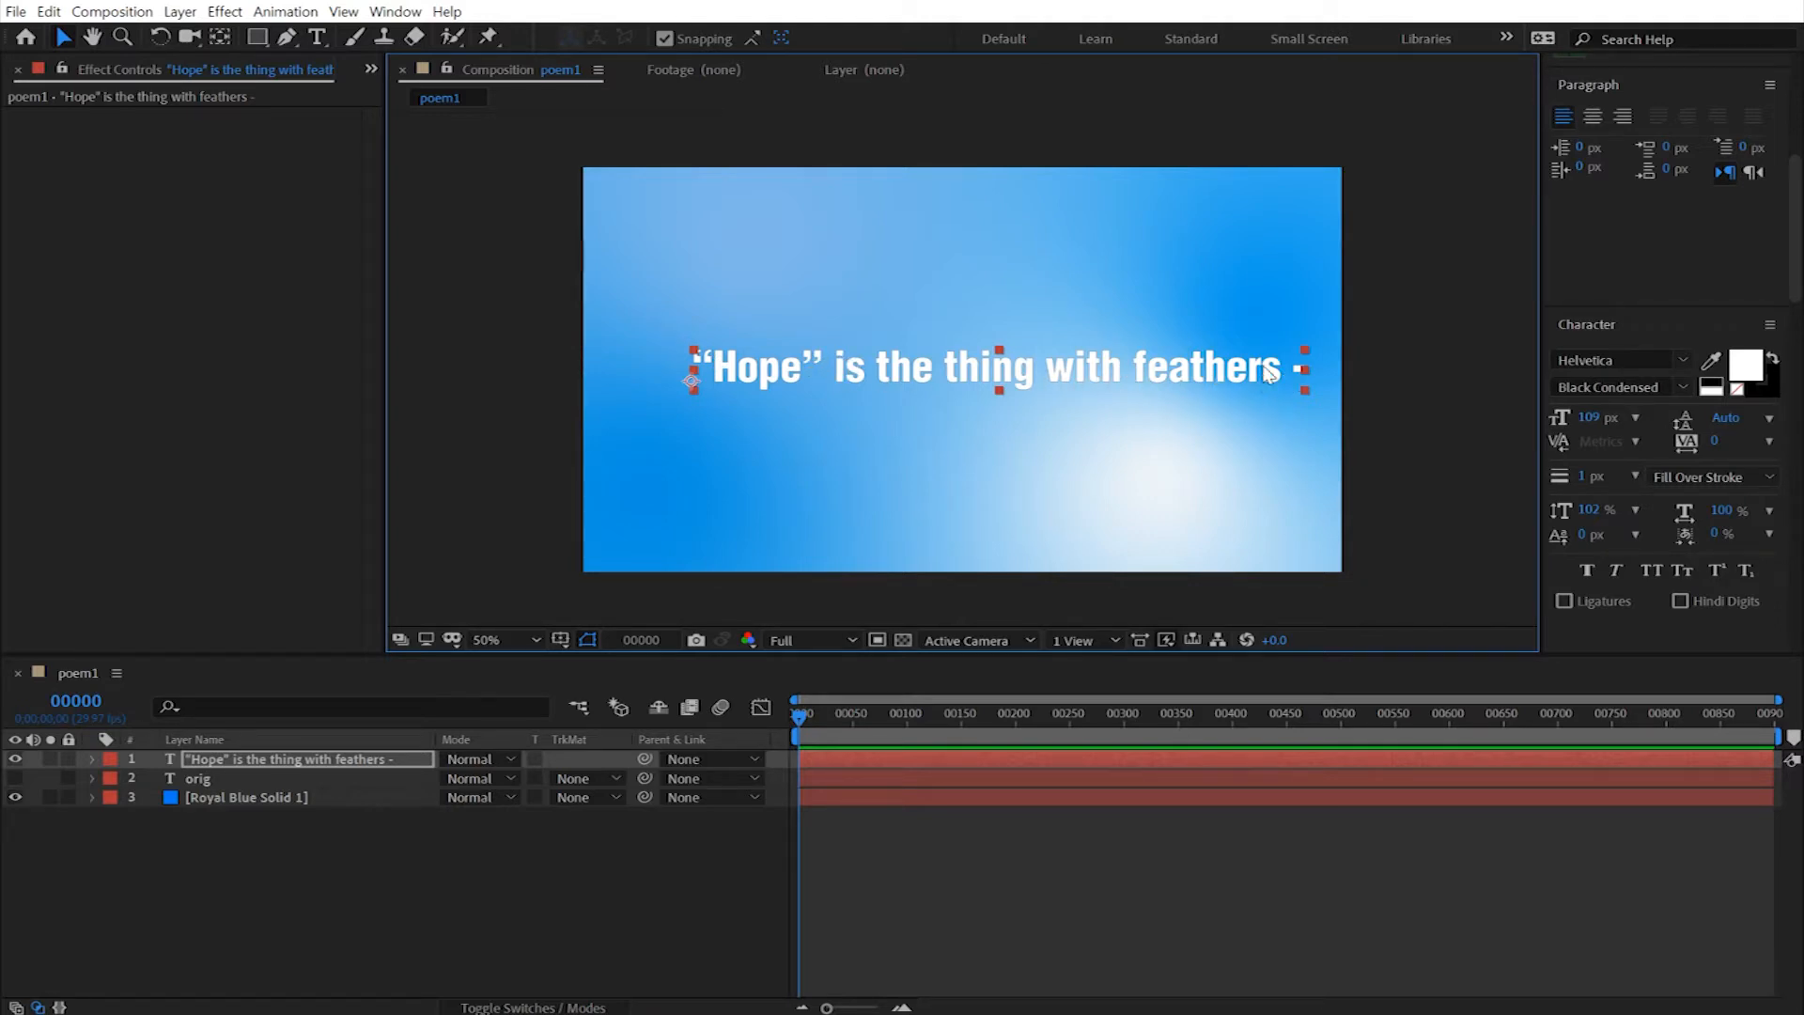
Step: Rename the single-line text layer as line1
{"action": "left_click", "coordinate": [263, 761]}
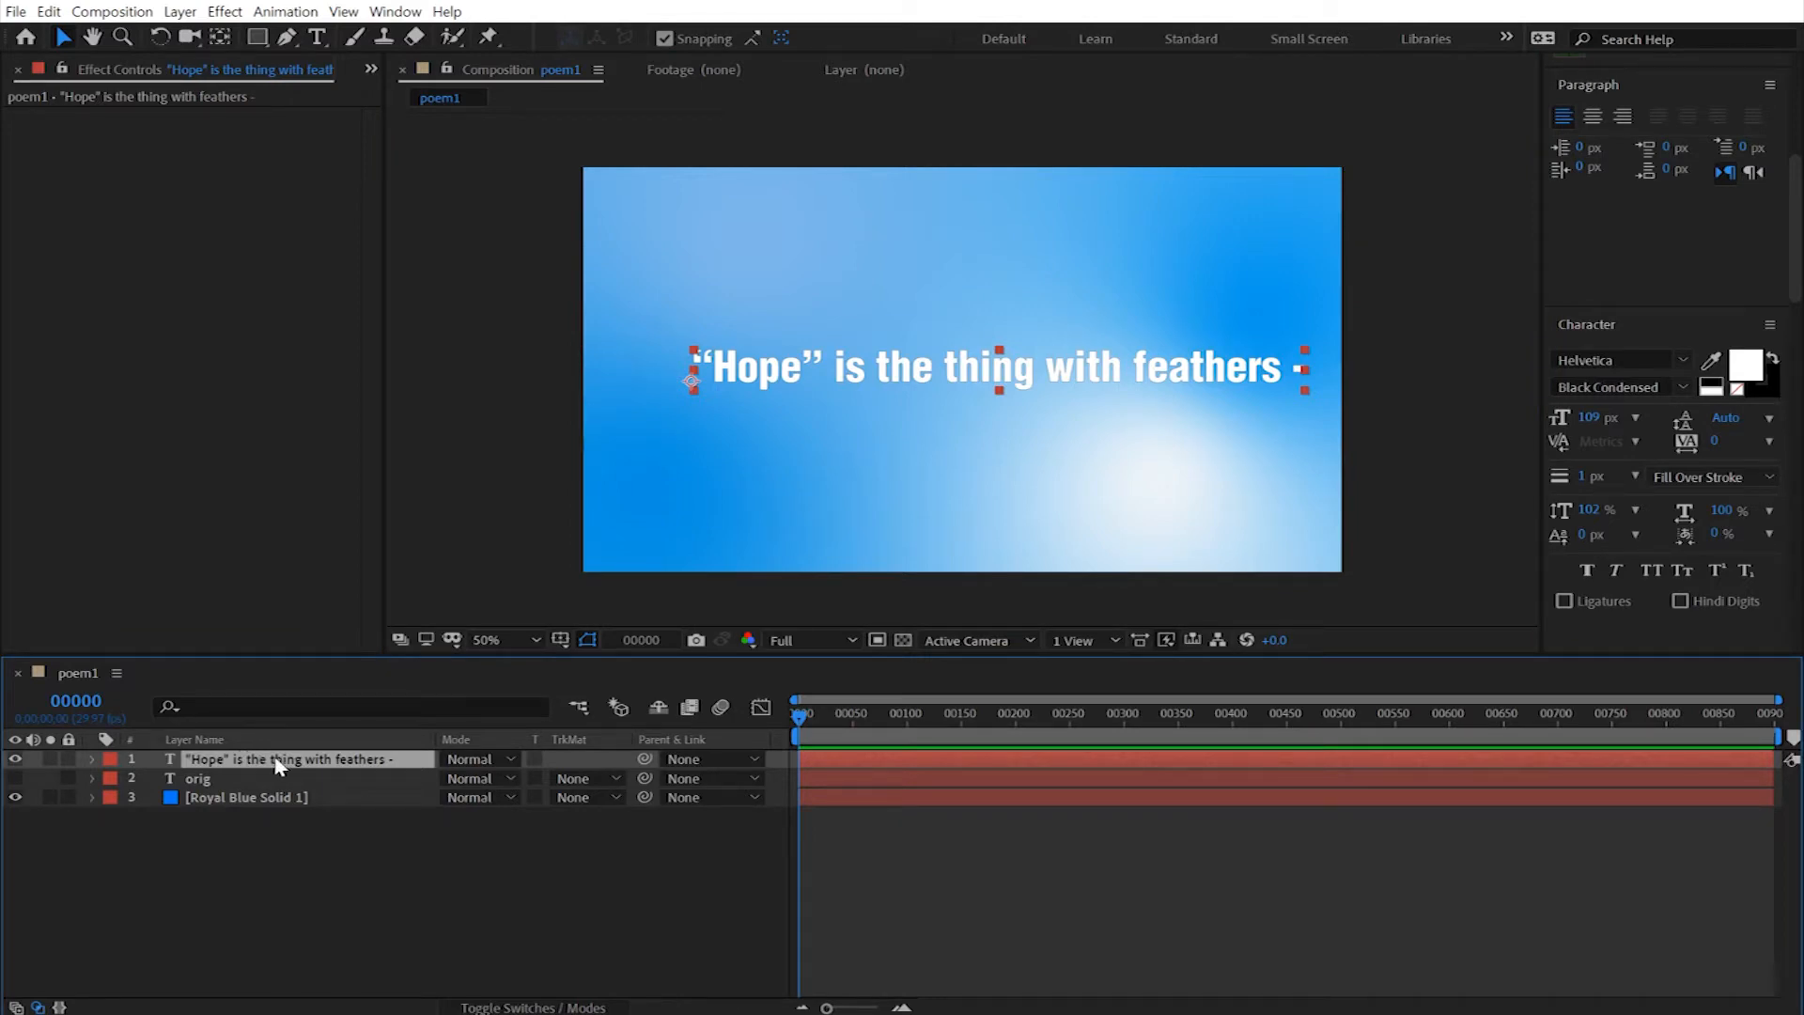
{"action": "key", "text": "Return"}
{"action": "type", "text": "line1"}
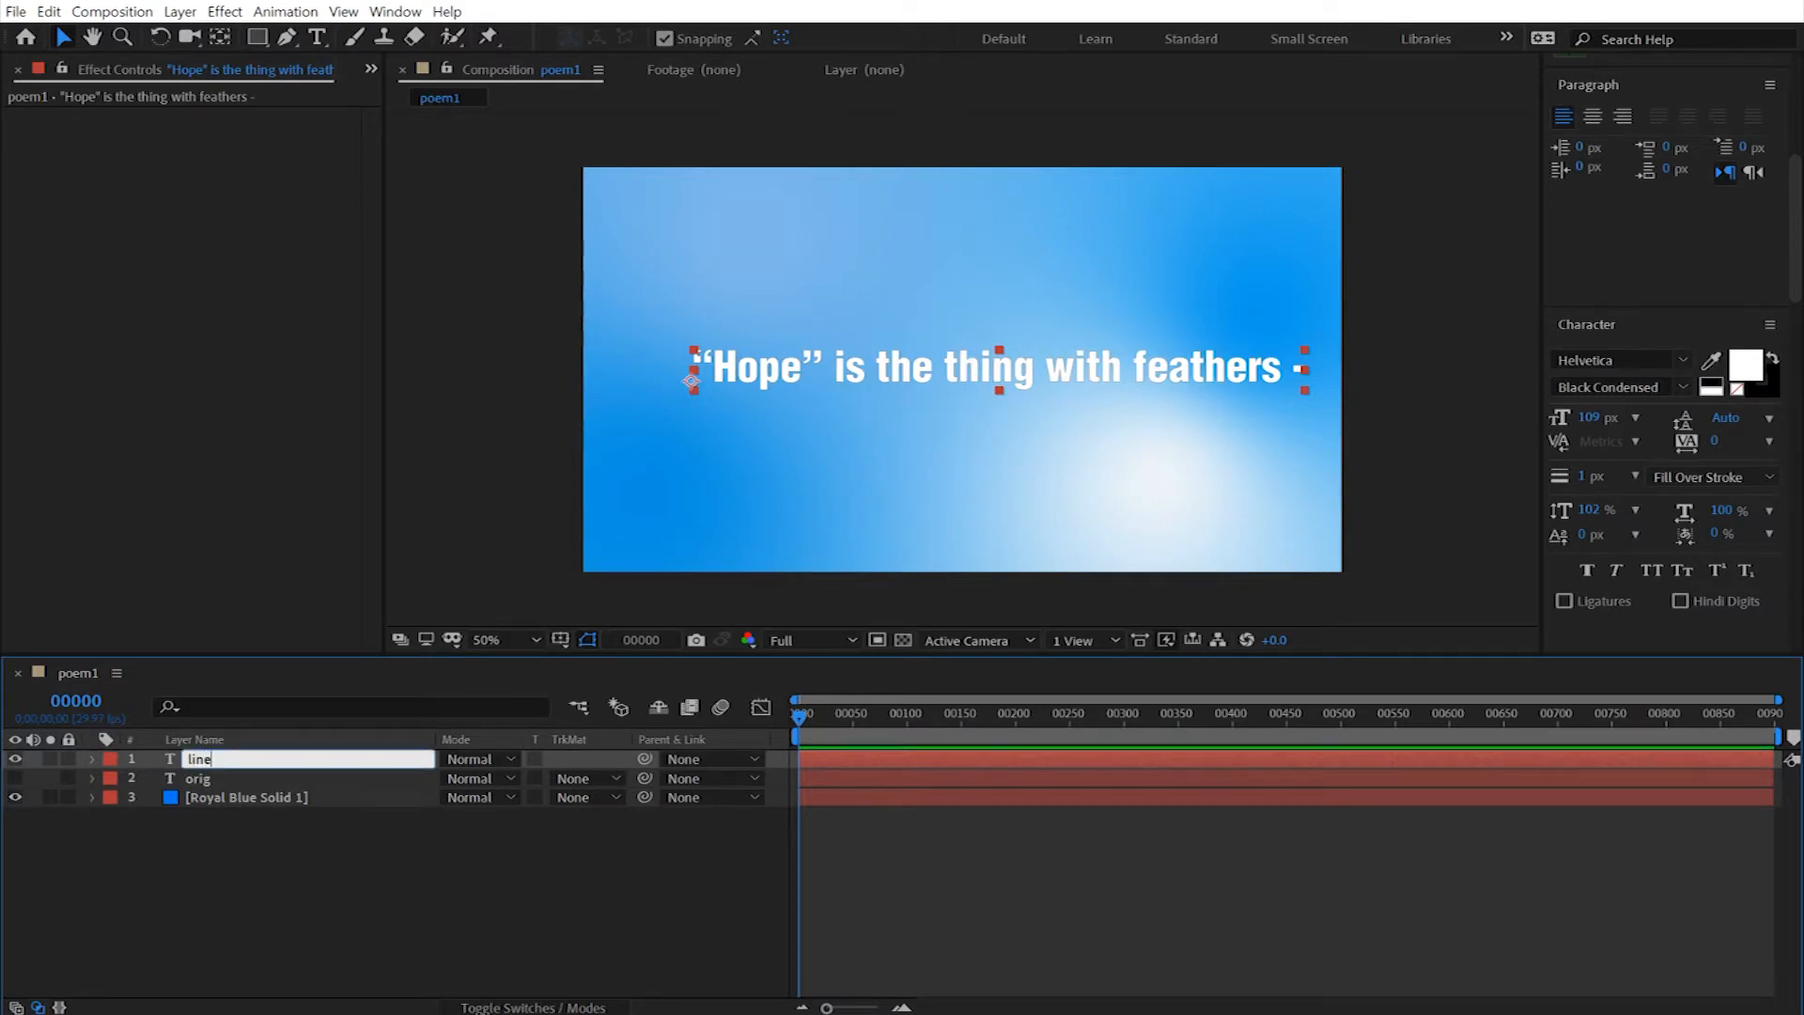
{"action": "key", "text": "Return"}
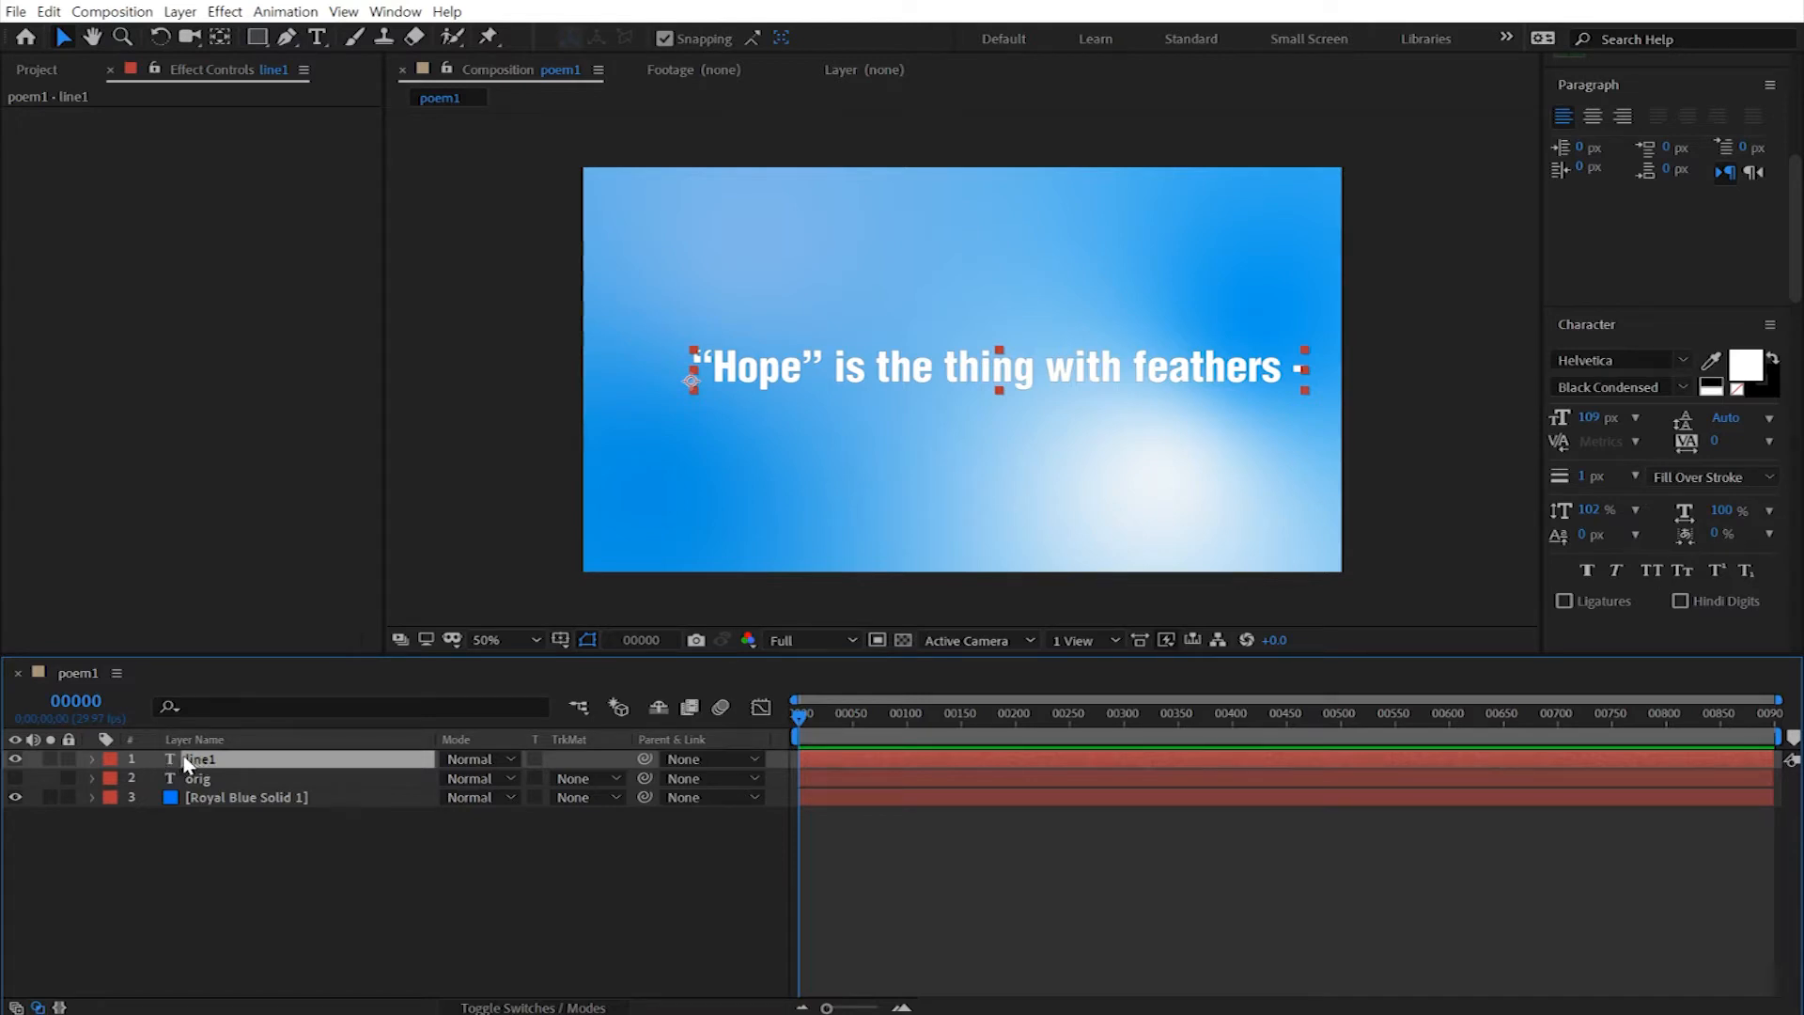
Step: Duplicate line1, place the line2 copy beneath it in the layer stack, and hide line2
{"action": "key", "text": "ctrl+d"}
{"action": "left_click_drag", "start_coordinate": [207, 761], "coordinate": [204, 789]}
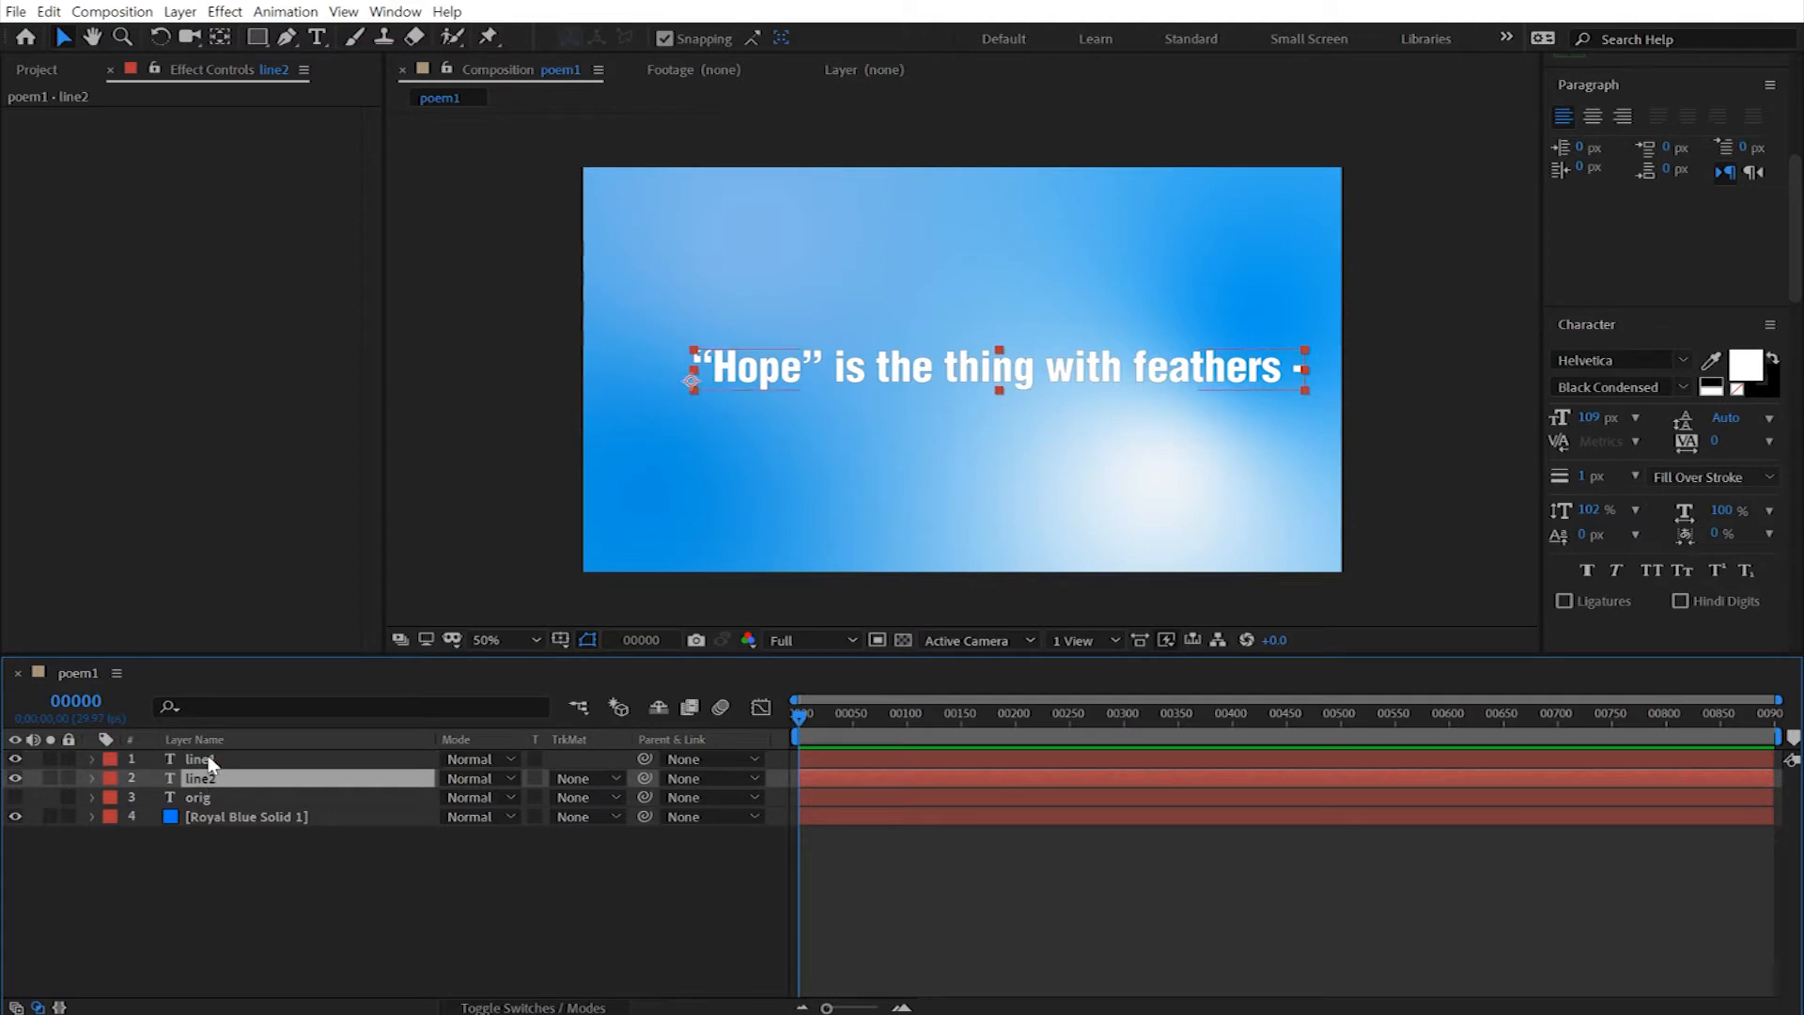
{"action": "left_click", "coordinate": [206, 761]}
{"action": "left_click_drag", "start_coordinate": [204, 759], "coordinate": [209, 791]}
{"action": "left_click", "coordinate": [207, 760]}
{"action": "left_click", "coordinate": [15, 778]}
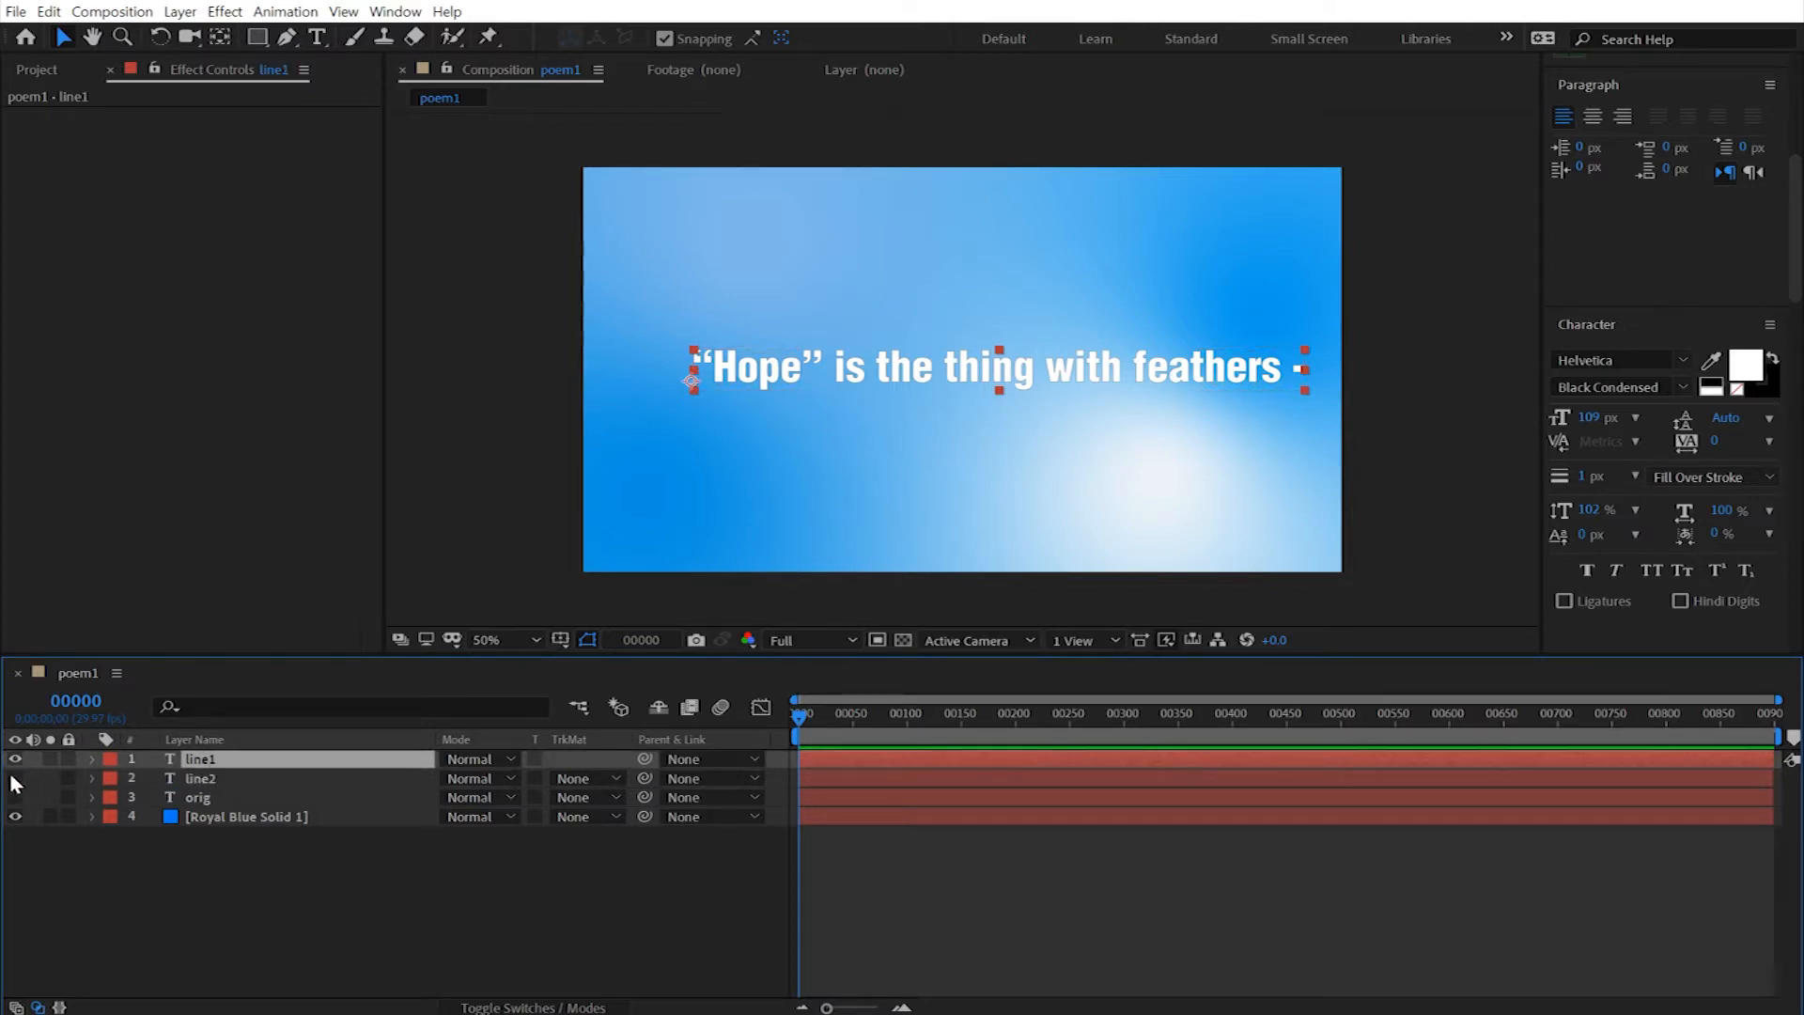
Step: Remove the words after “Hope” from the line1 text
{"action": "double_click", "coordinate": [872, 368]}
{"action": "left_click_drag", "start_coordinate": [834, 372], "coordinate": [1297, 357]}
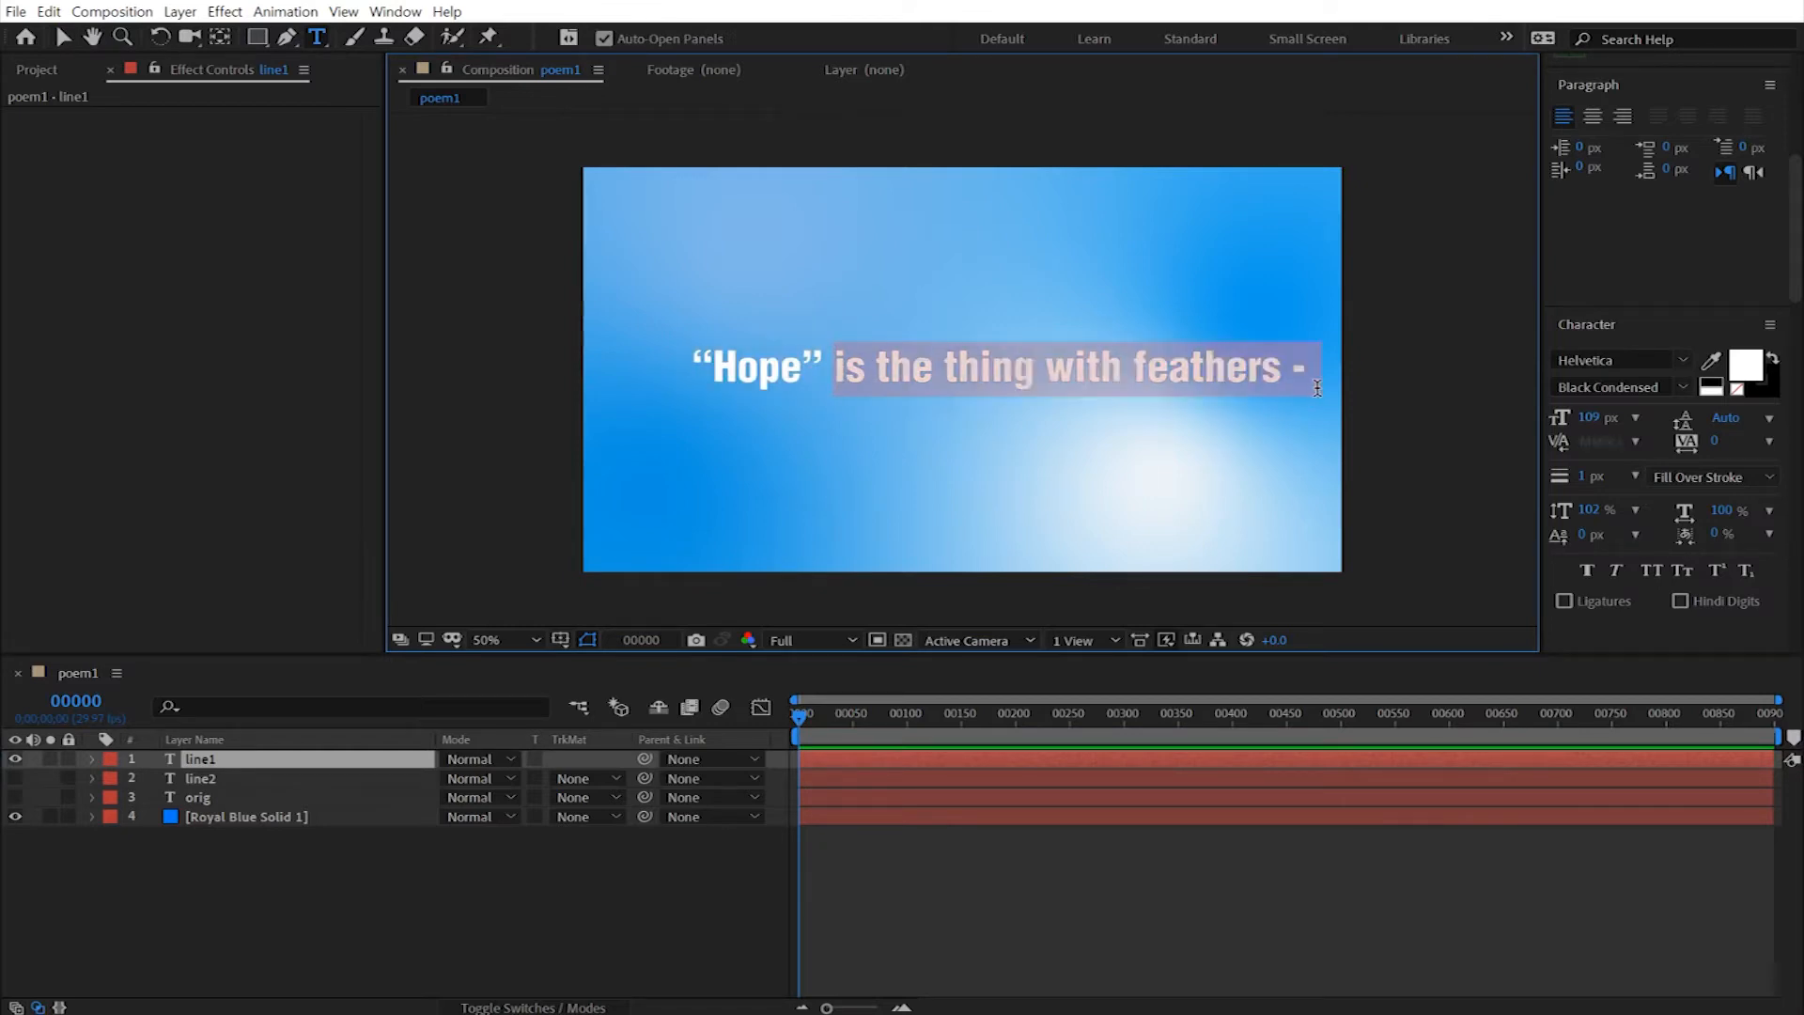
{"action": "key", "text": "BackSpace"}
Step: With line1 hidden, cut “Hope” from the start of the line2 text, then restore line1's visibility and hide line2
{"action": "left_click", "coordinate": [17, 776]}
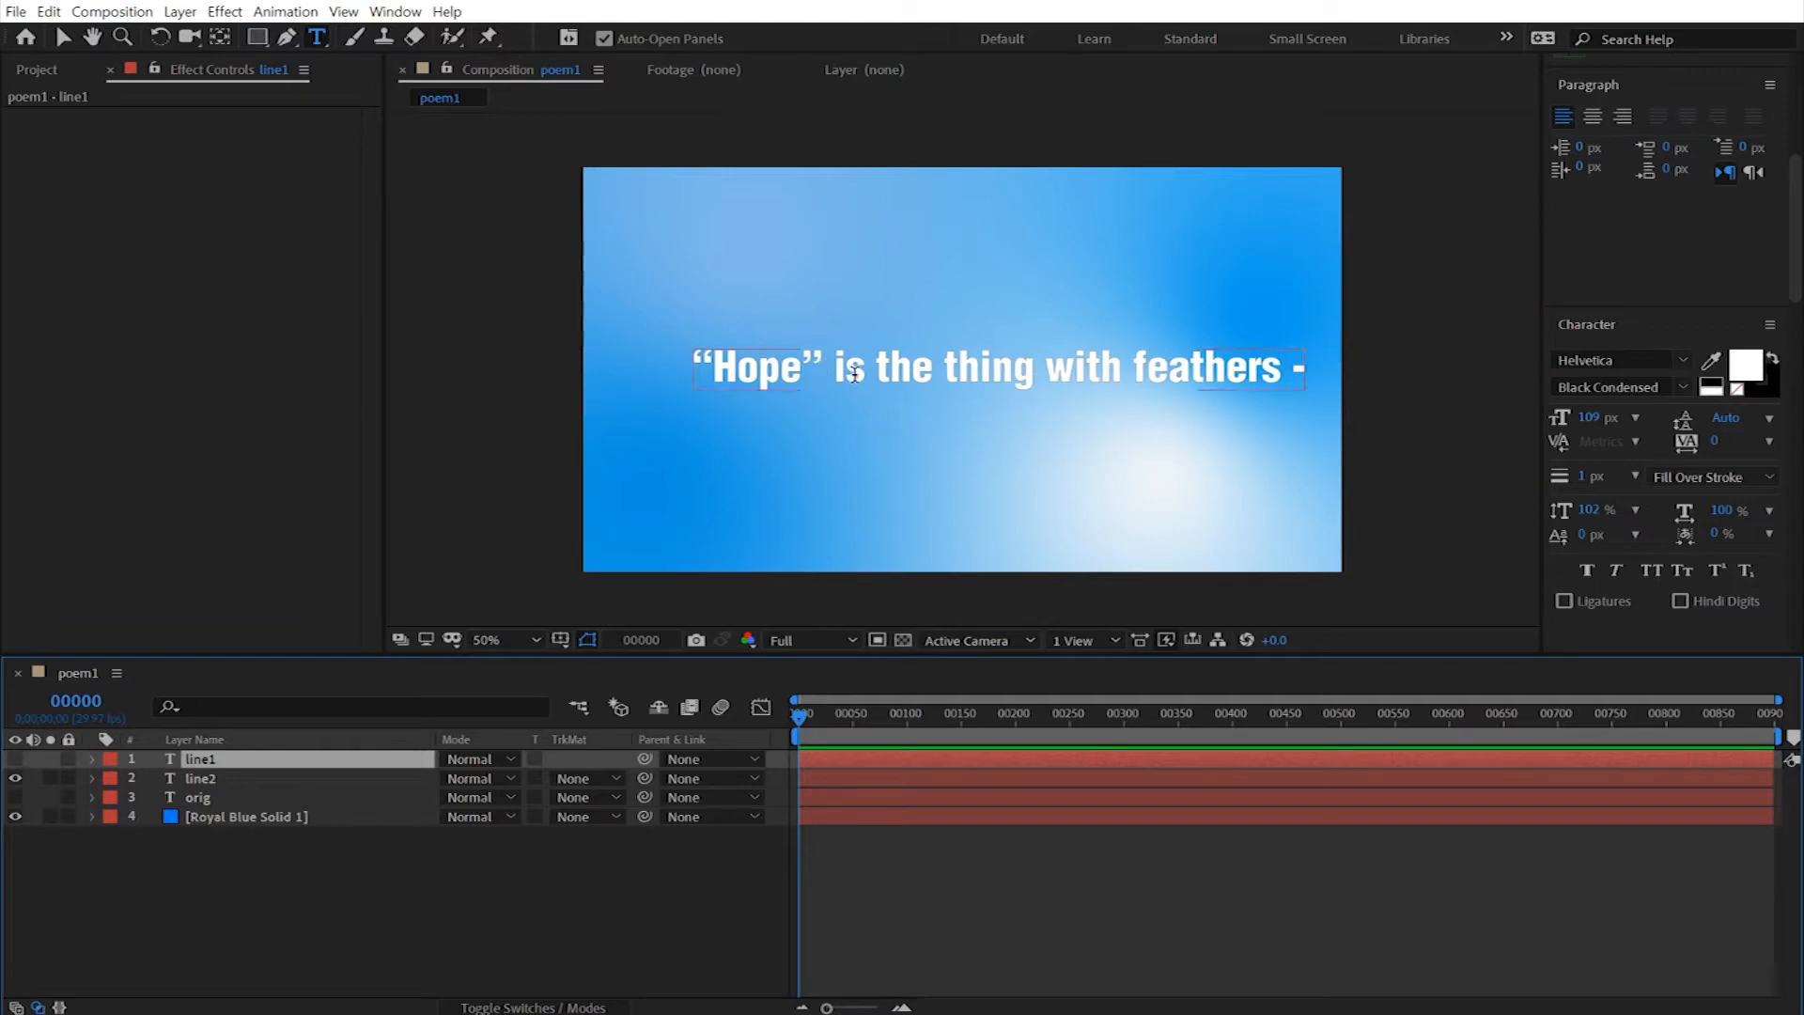
{"action": "left_click", "coordinate": [839, 367]}
{"action": "left_click_drag", "start_coordinate": [835, 367], "coordinate": [646, 336]}
{"action": "key", "text": "BackSpace"}
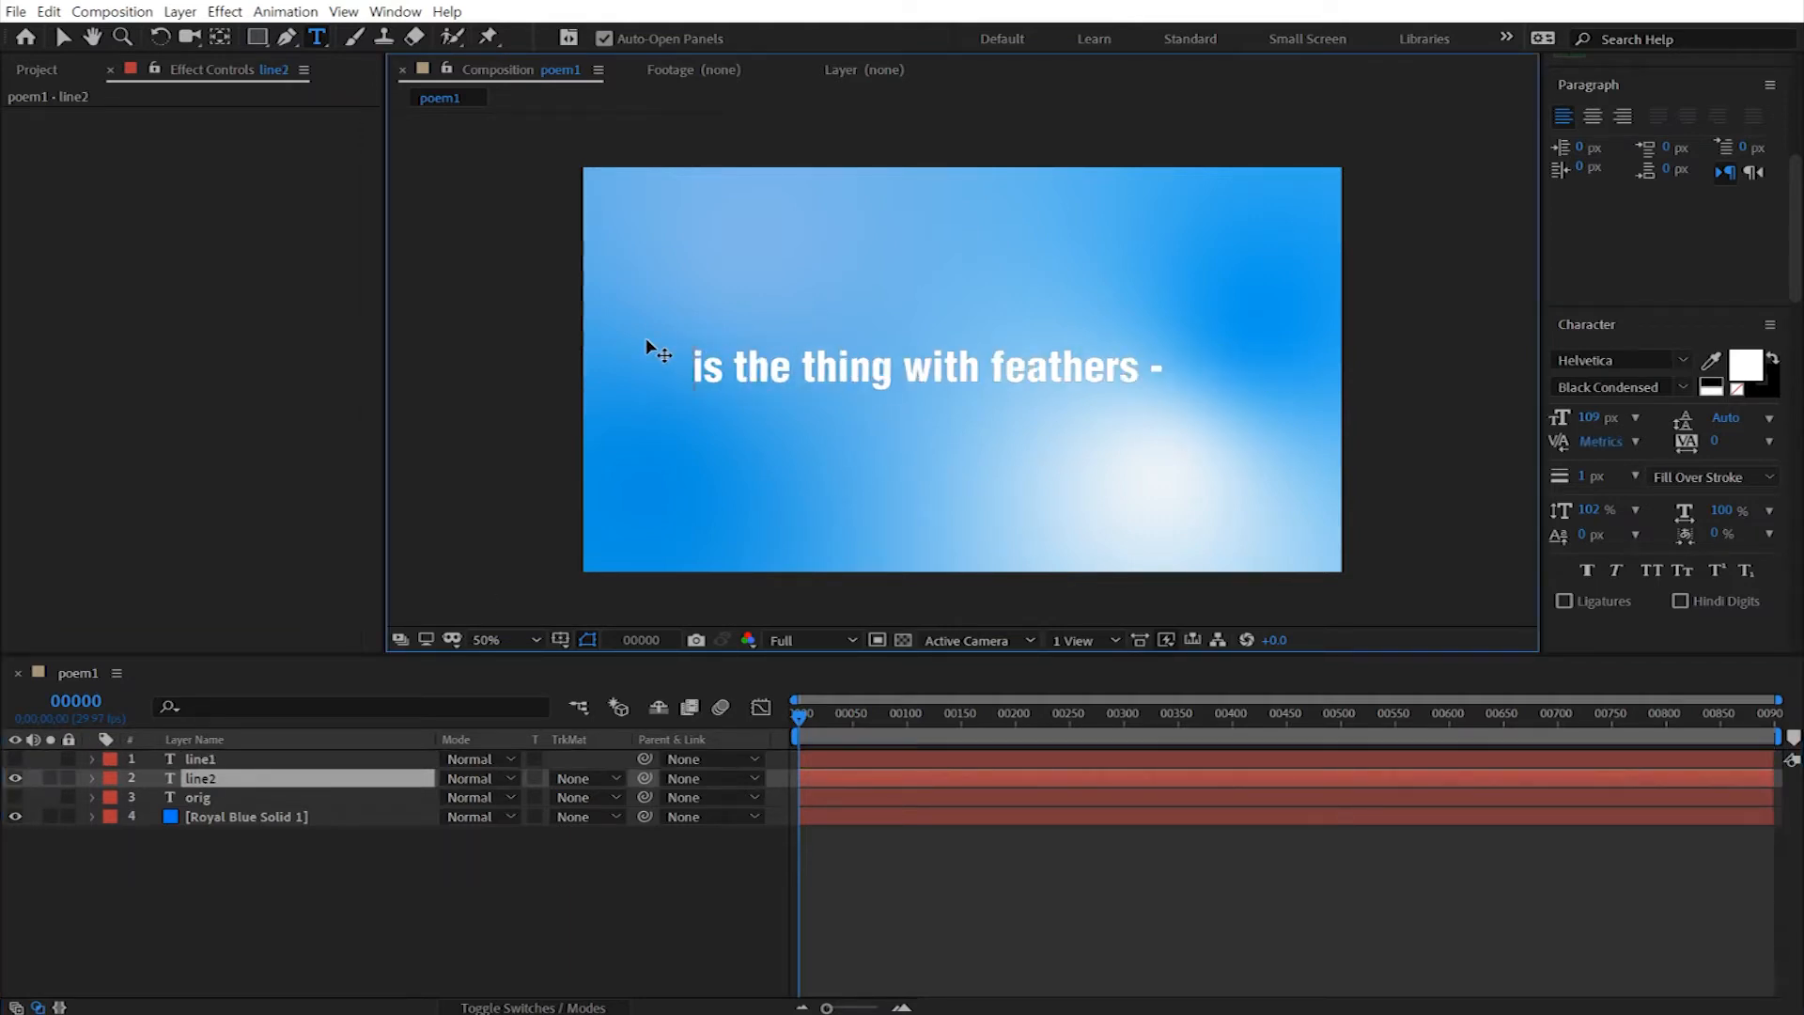
{"action": "left_click", "coordinate": [15, 760]}
{"action": "left_click", "coordinate": [15, 778]}
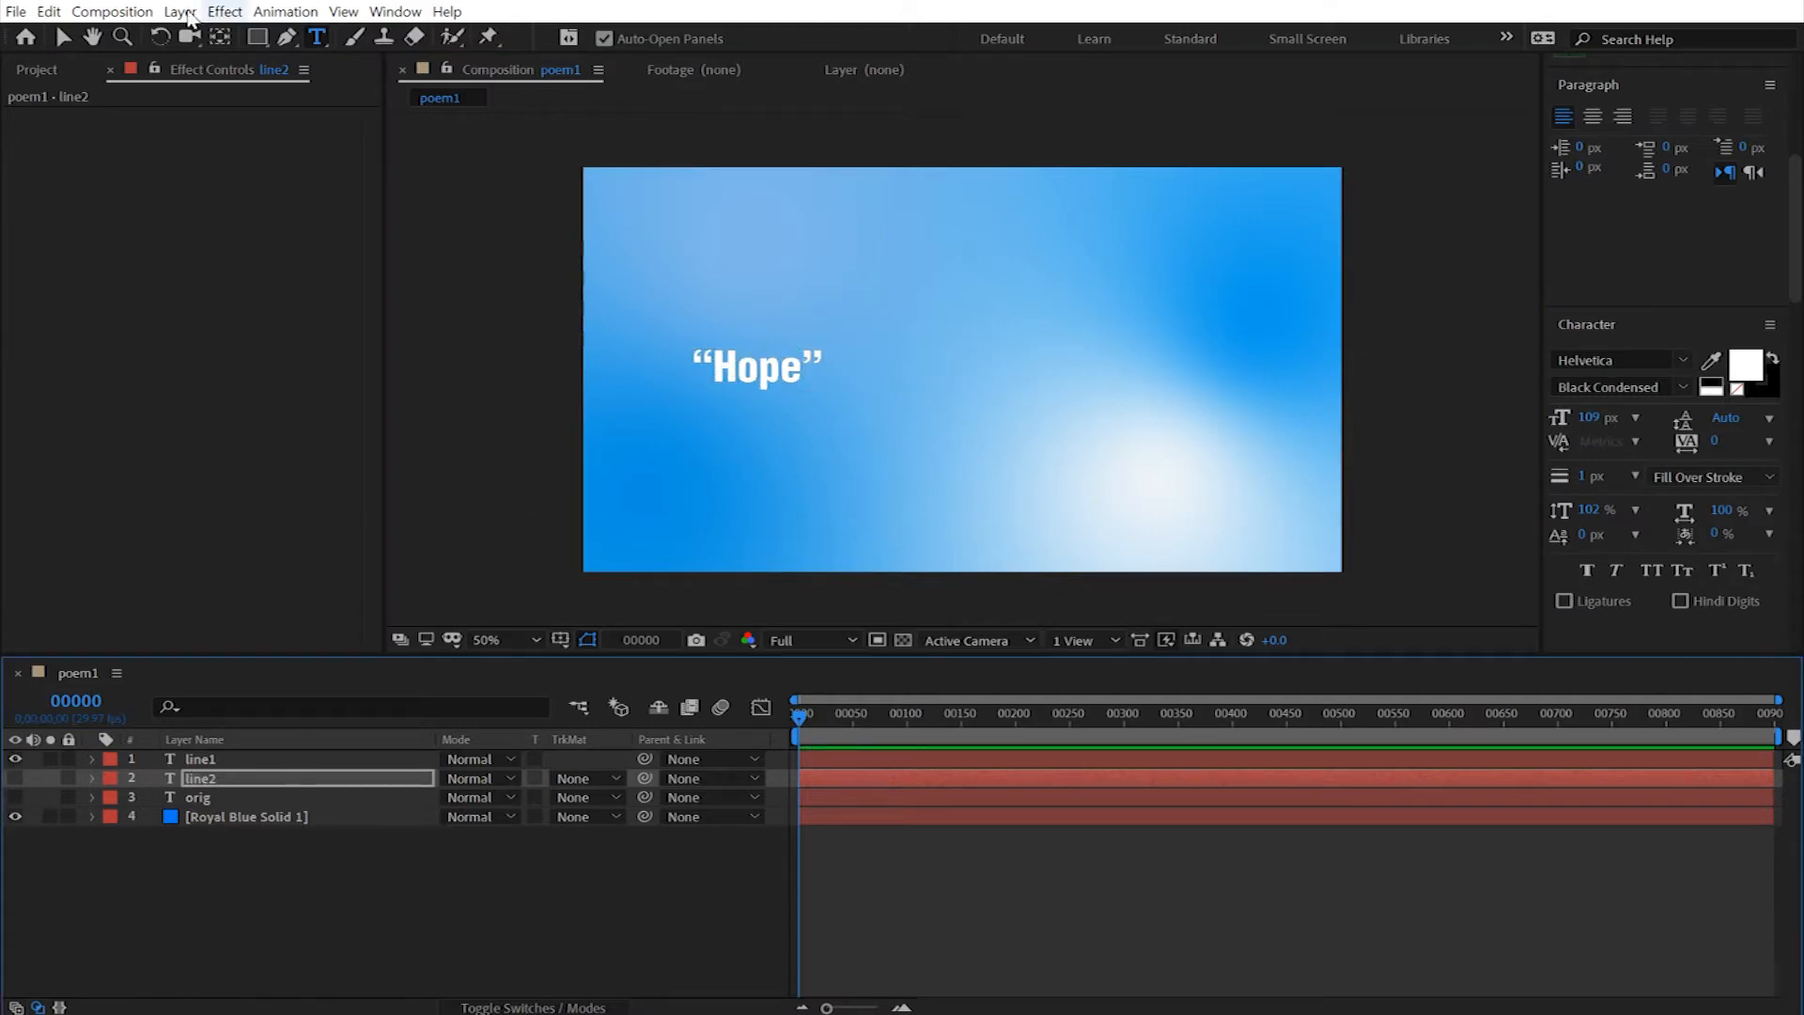
Step: Center the line1 text “Hope” horizontally and vertically in the composition with the Align tools
{"action": "left_click", "coordinate": [64, 37]}
{"action": "left_click", "coordinate": [758, 371]}
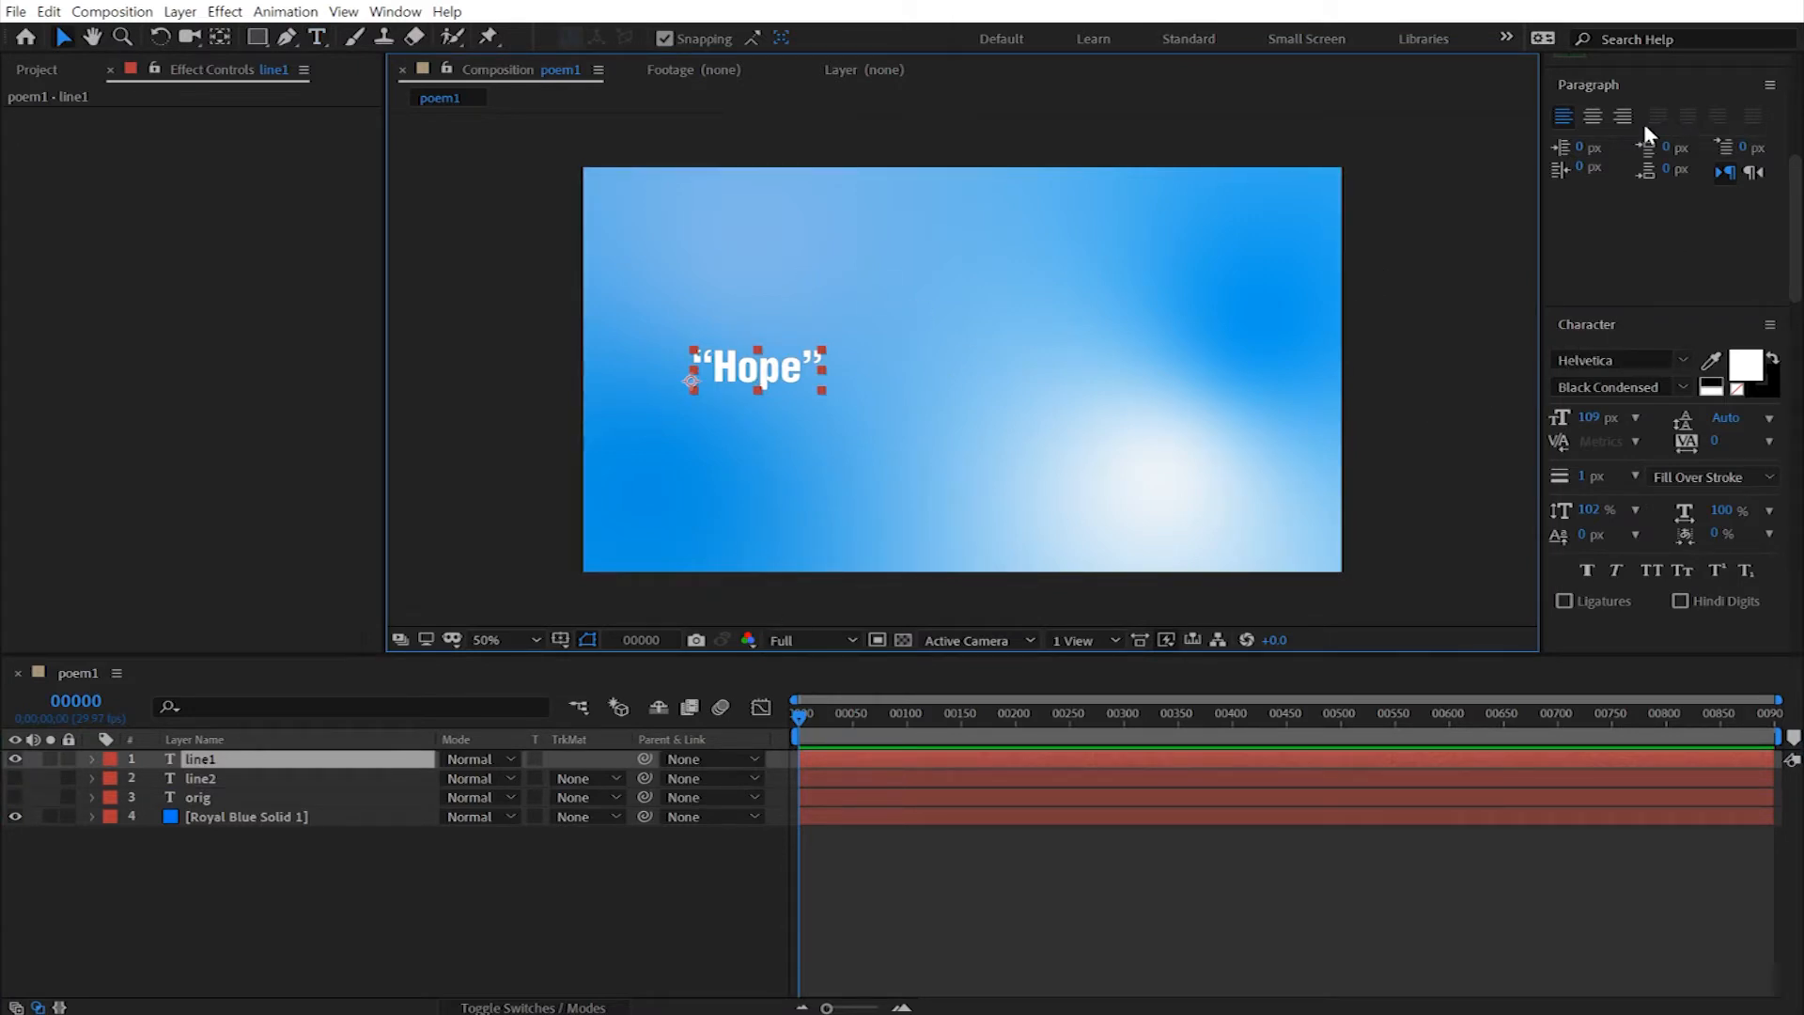
{"action": "mouse_move", "coordinate": [1793, 229]}
{"action": "left_mouse_down"}
{"action": "mouse_move", "coordinate": [1797, 296]}
{"action": "mouse_move", "coordinate": [1787, 103]}
{"action": "left_mouse_up"}
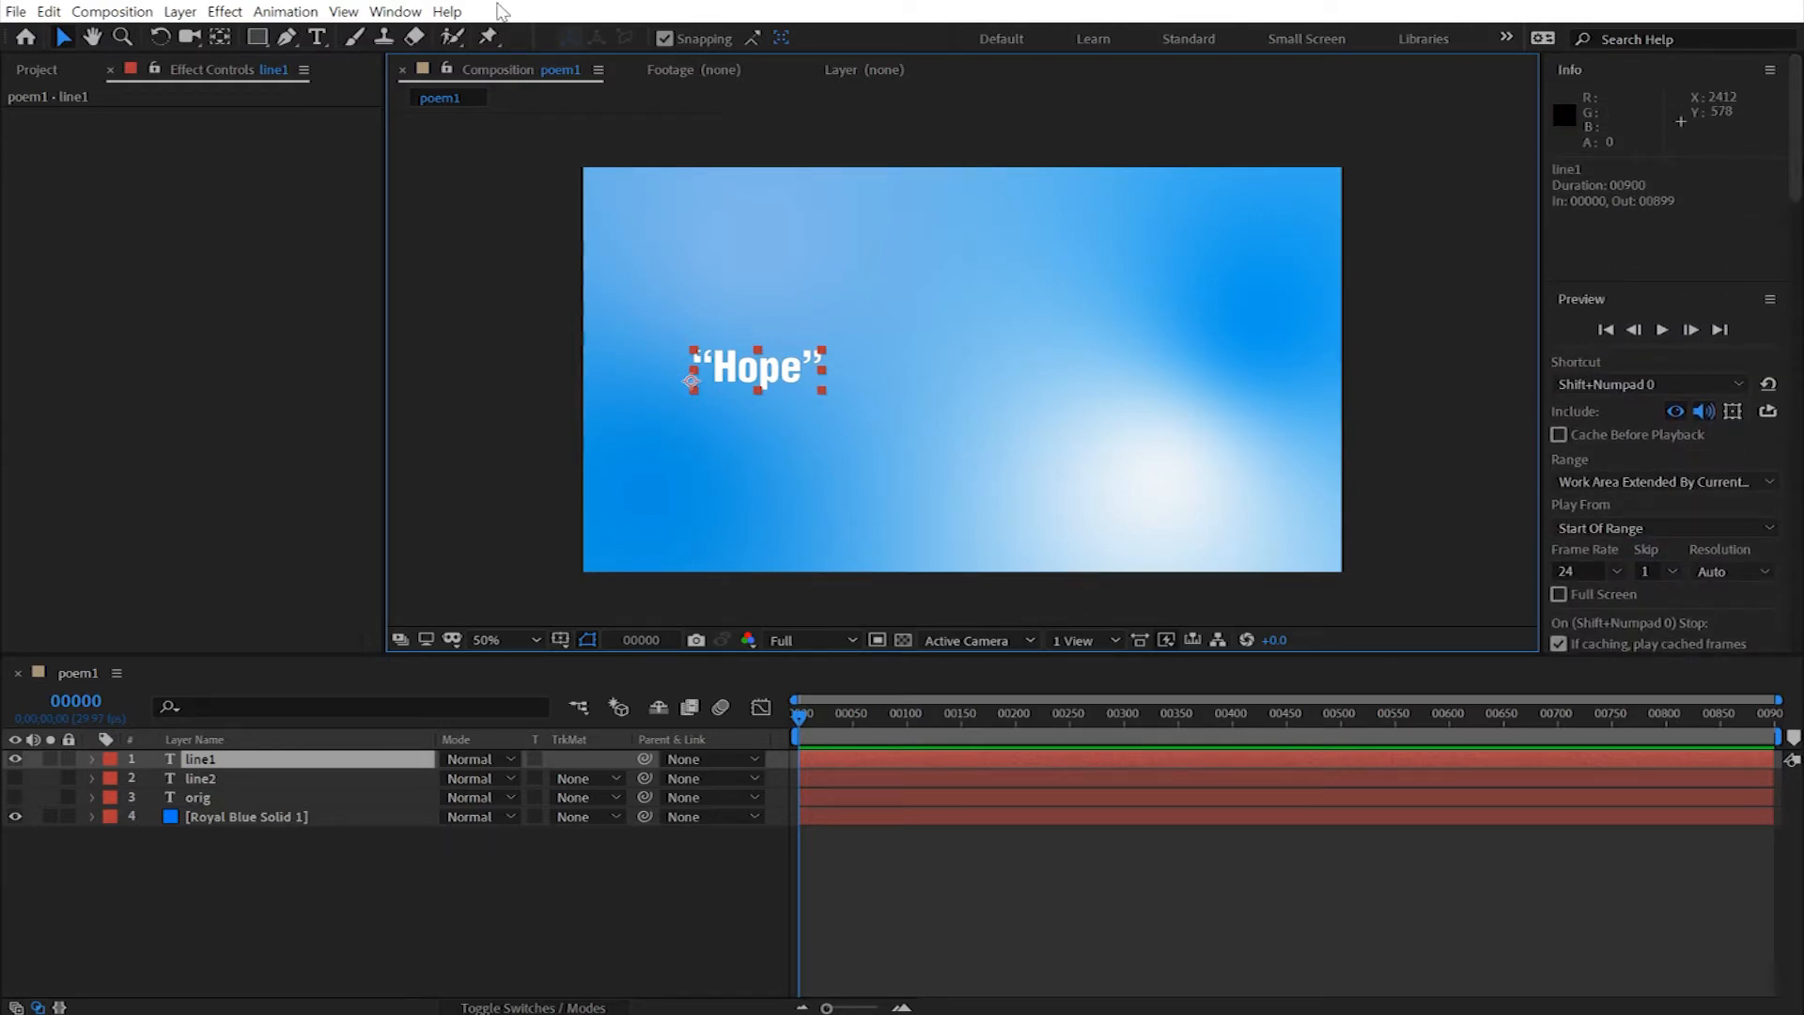
{"action": "left_click", "coordinate": [412, 13]}
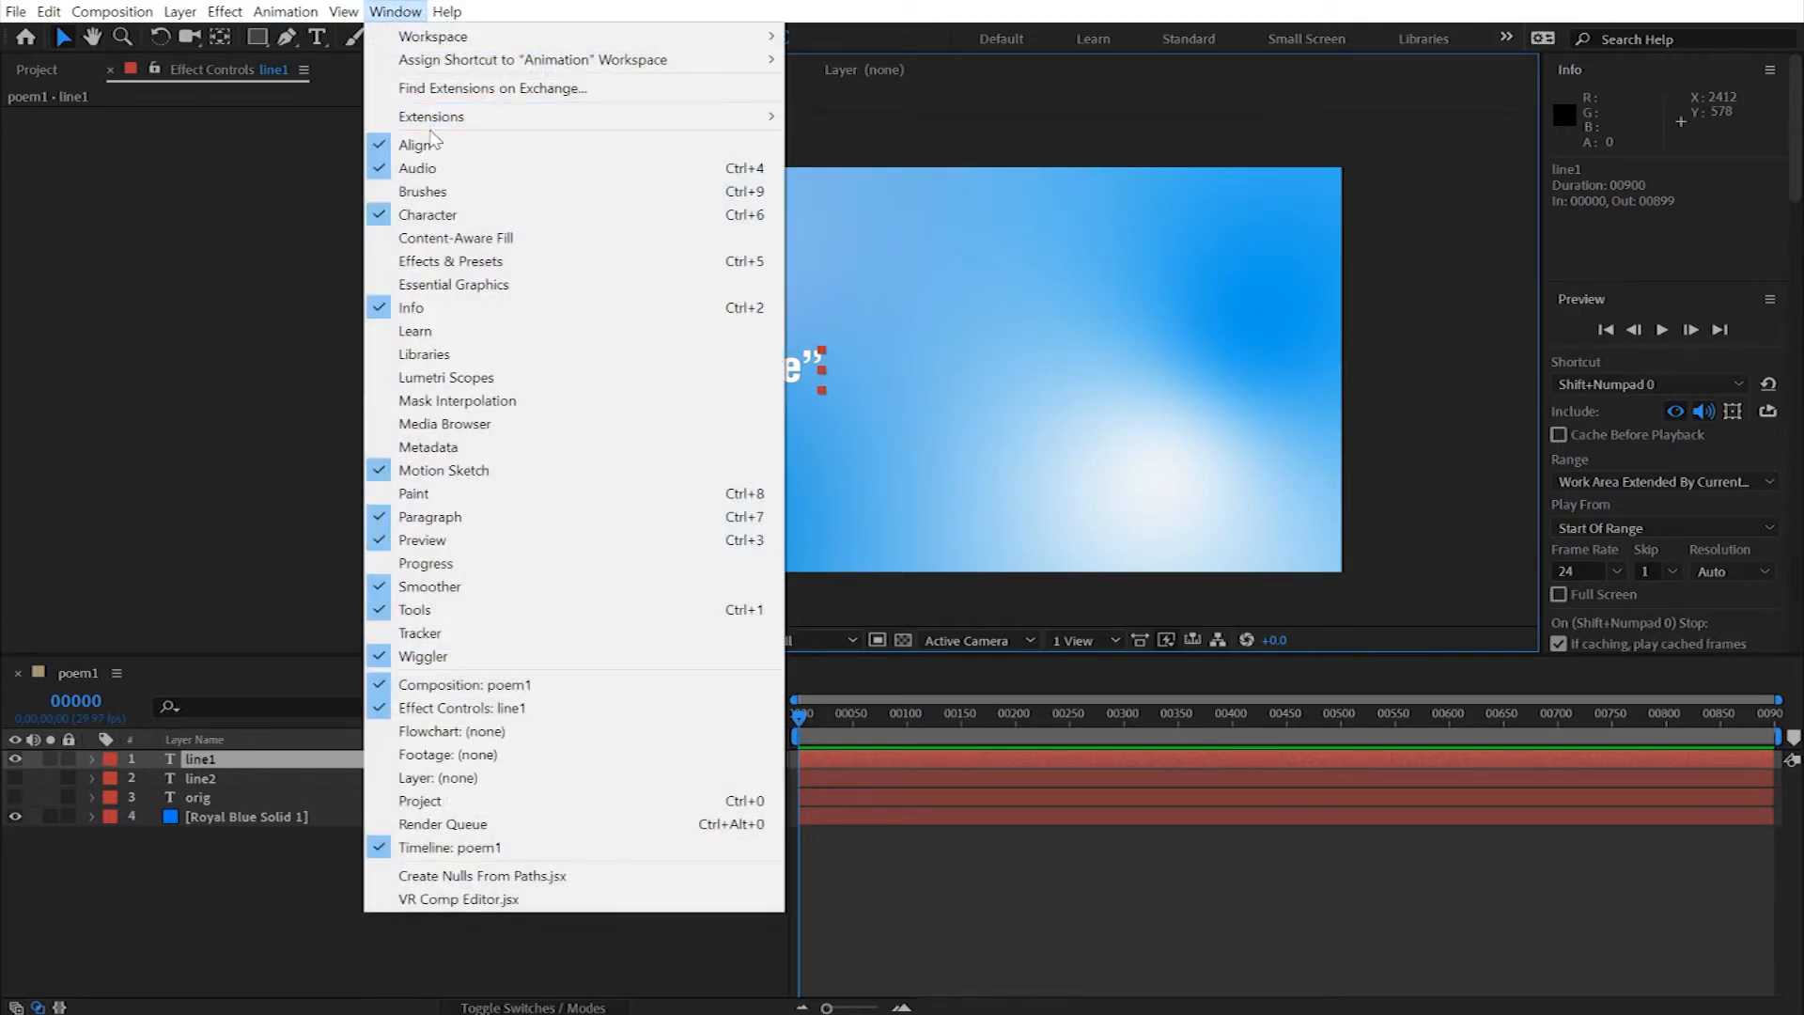
{"action": "left_click", "coordinate": [434, 145]}
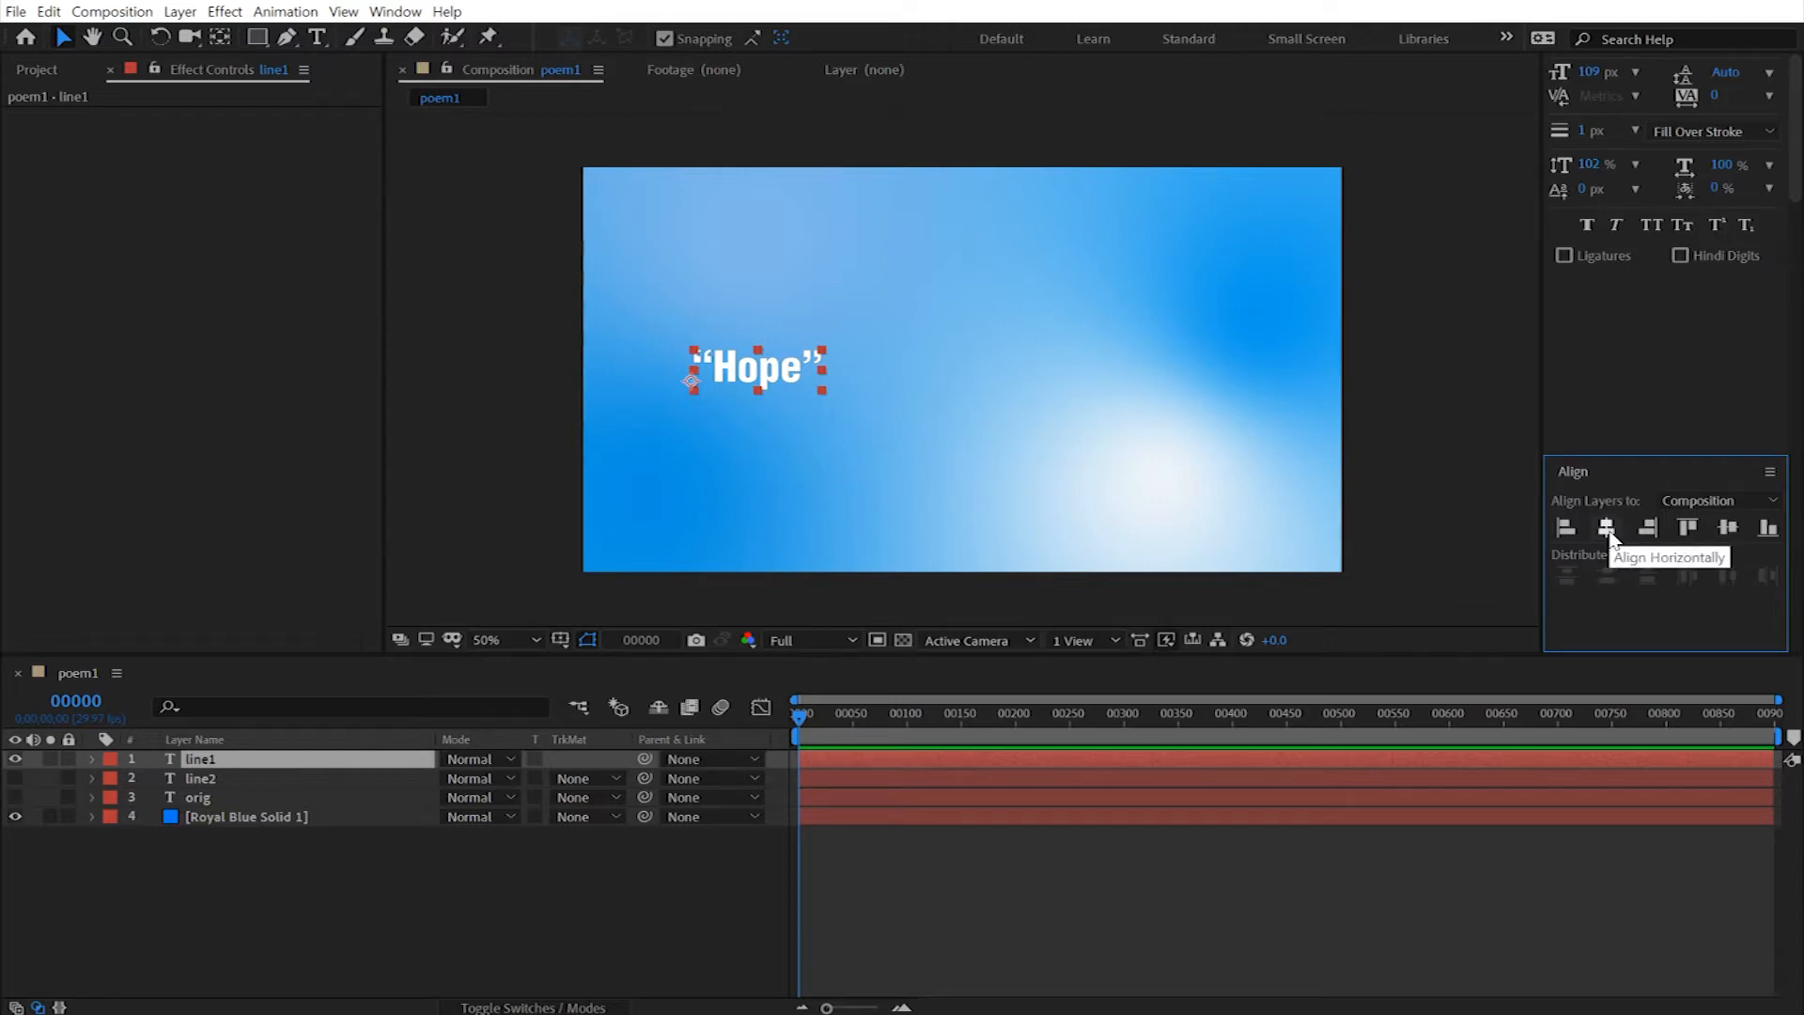
{"action": "left_click", "coordinate": [1607, 528]}
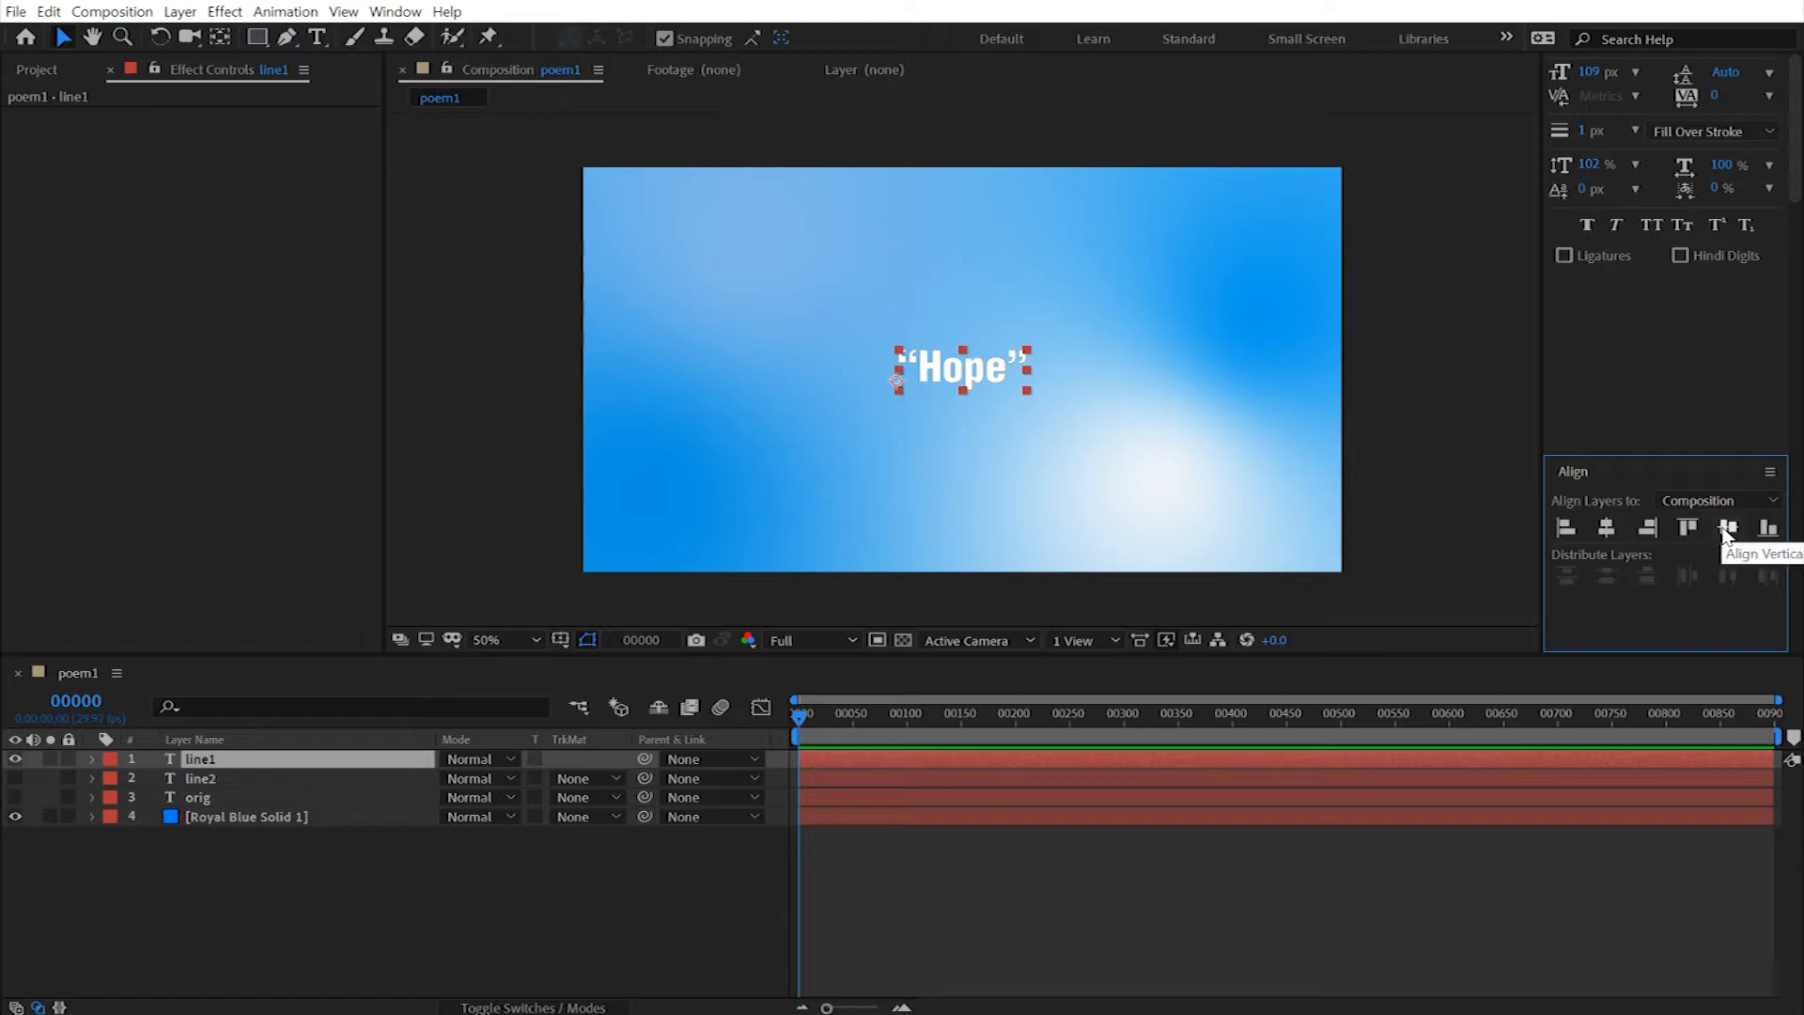
{"action": "left_click_drag", "start_coordinate": [968, 378], "coordinate": [970, 313]}
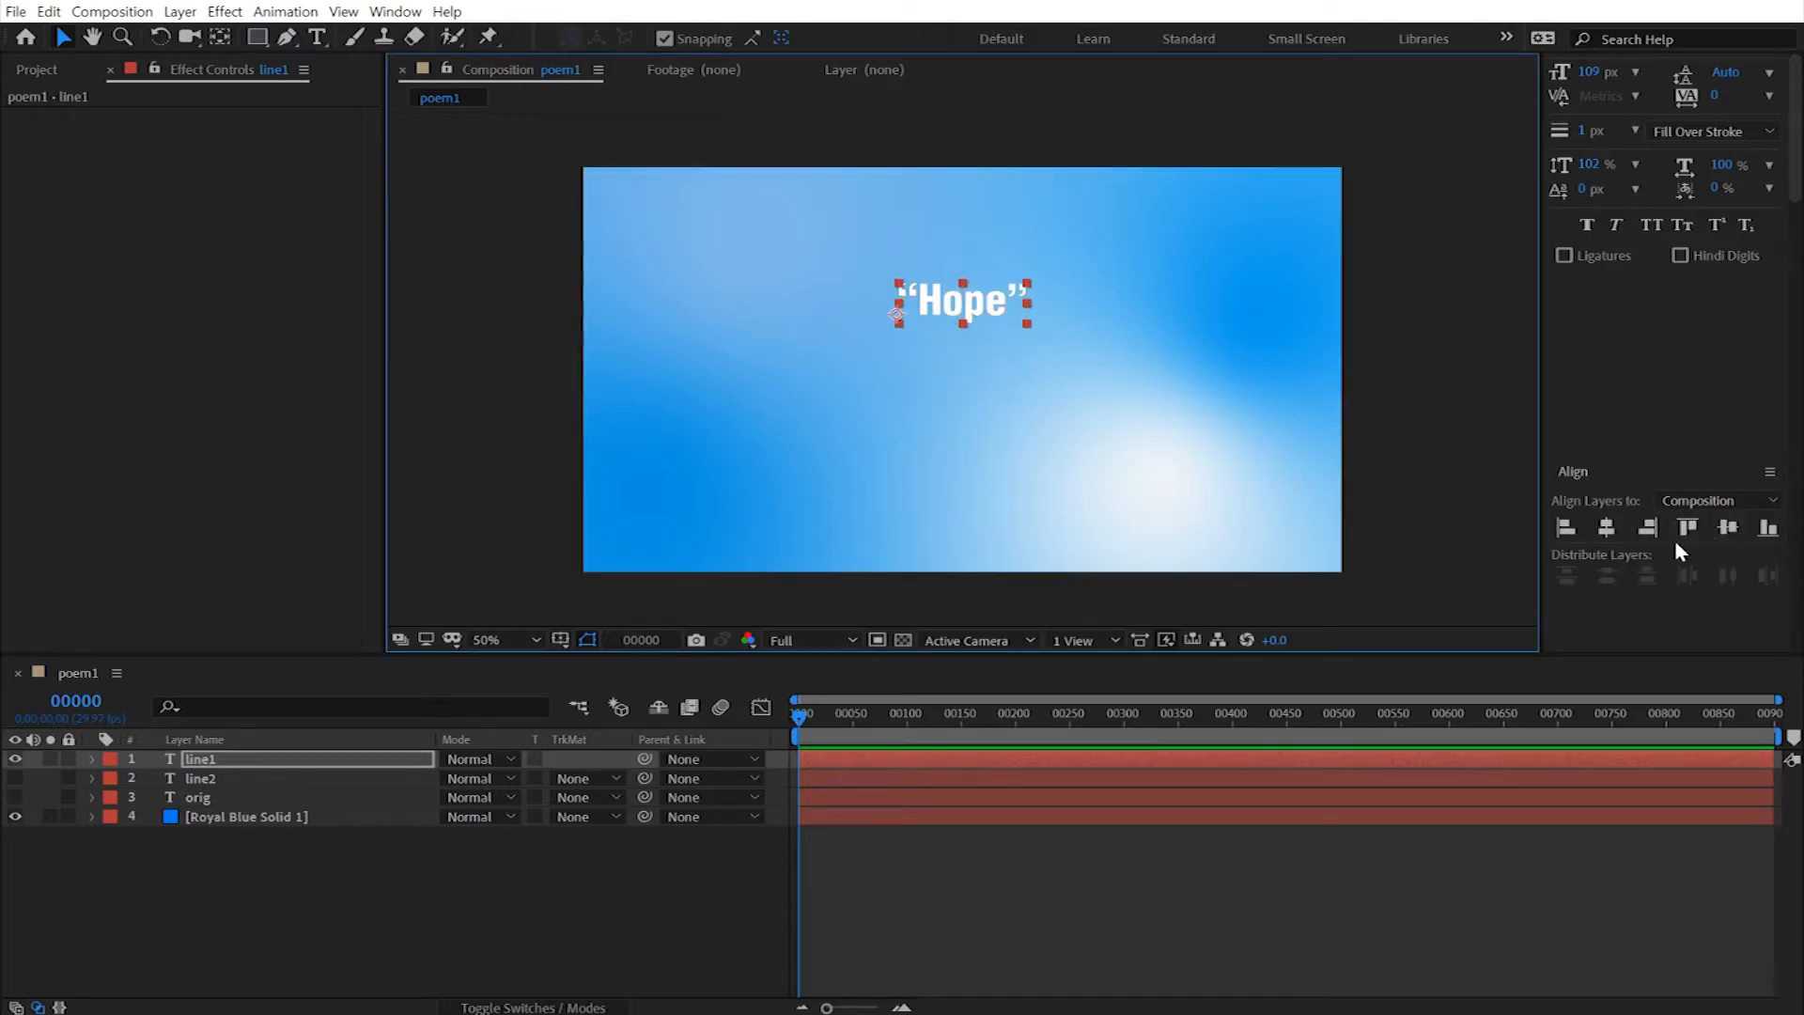
{"action": "left_click", "coordinate": [1727, 529]}
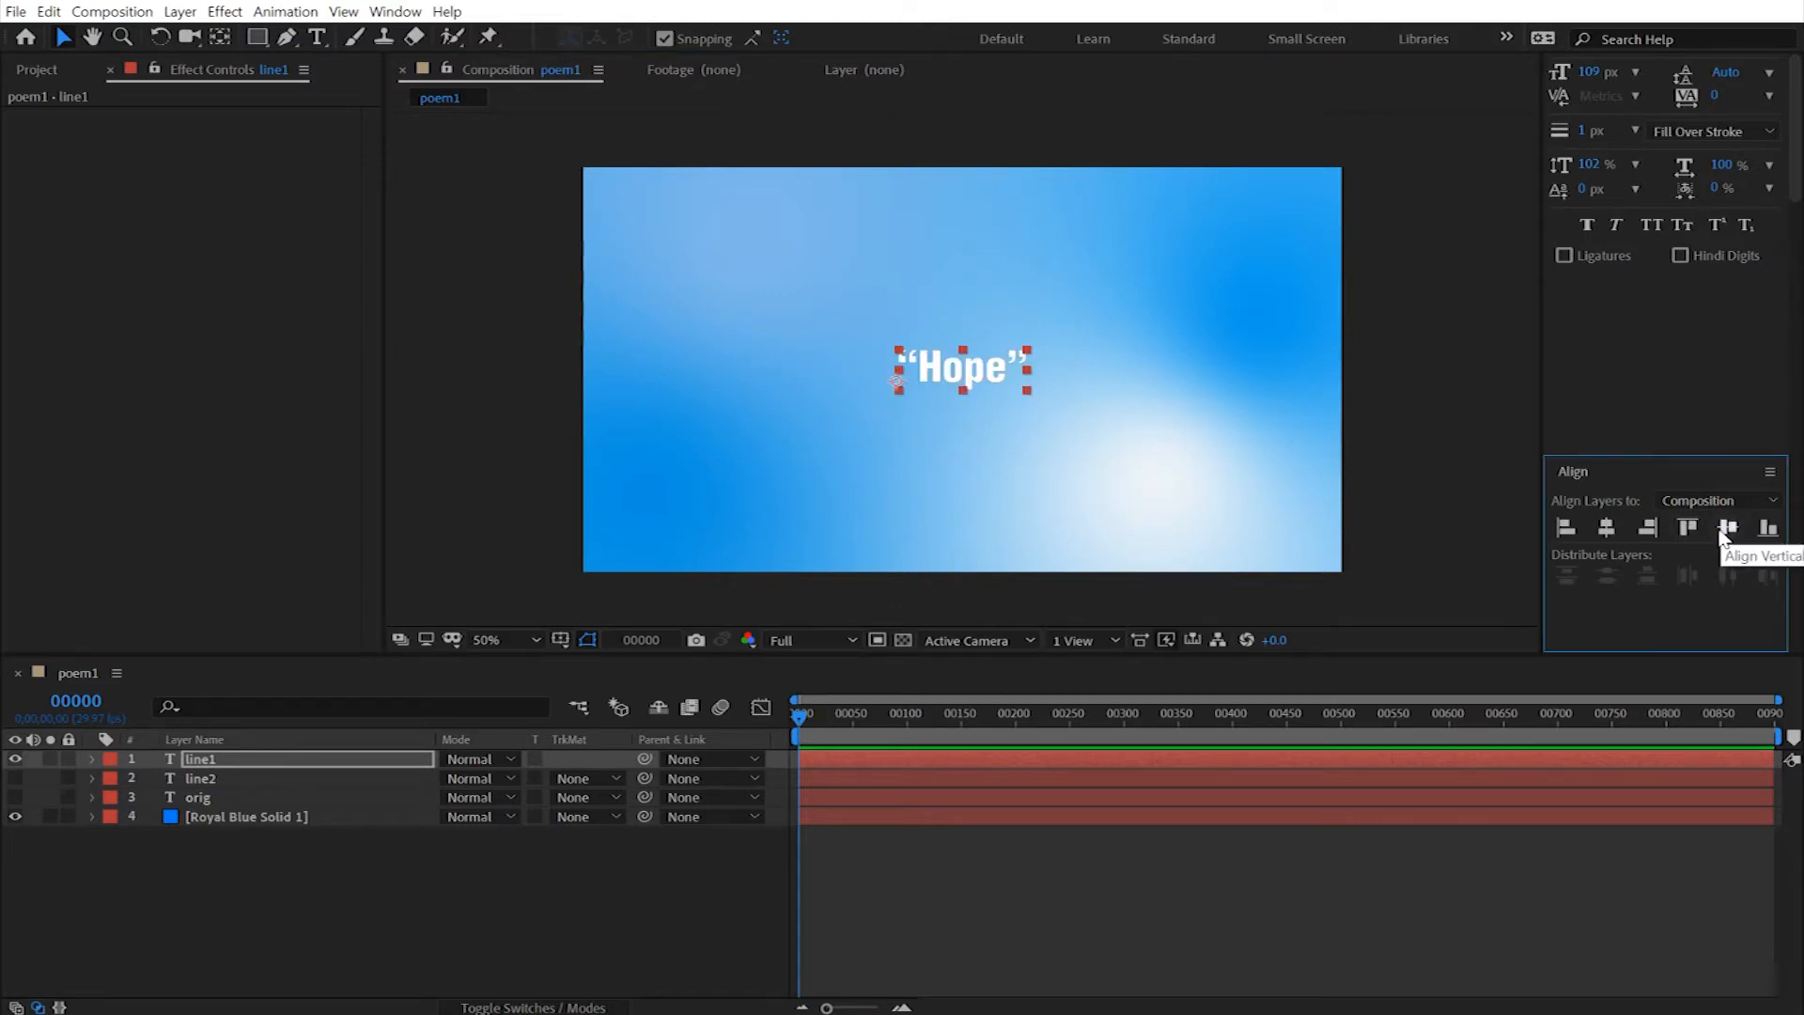
{"action": "left_click", "coordinate": [1606, 529]}
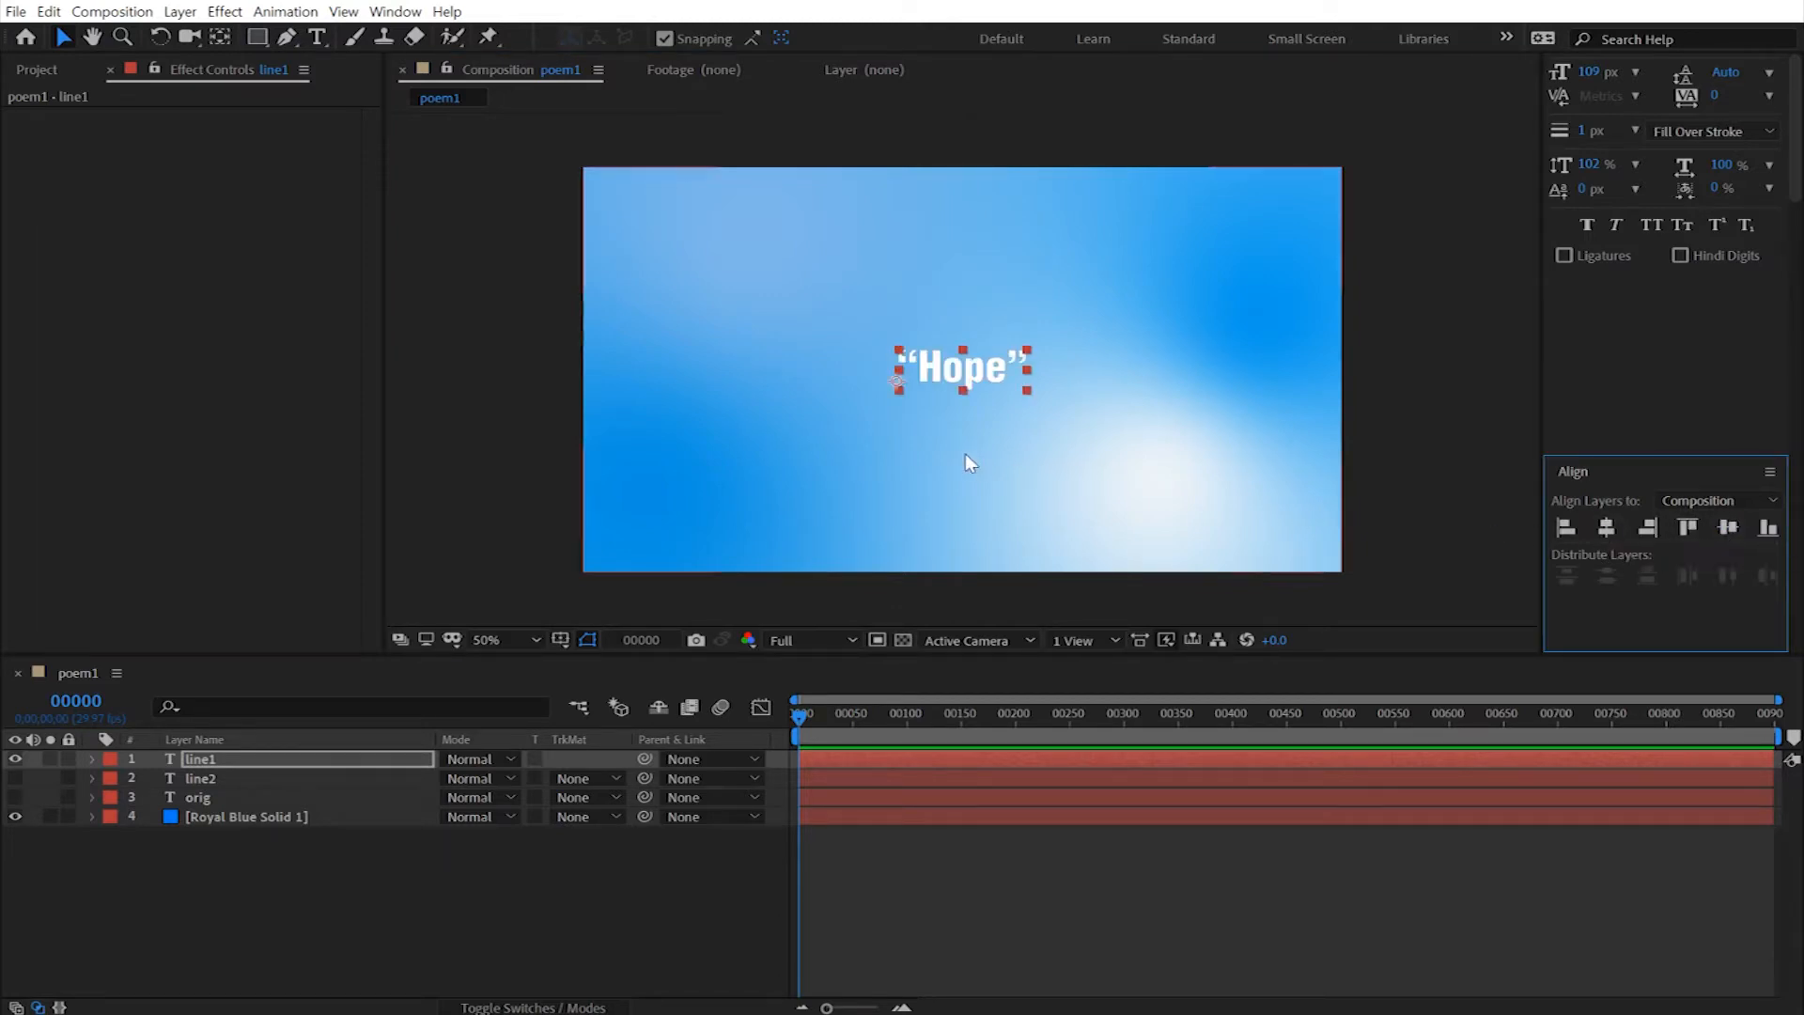
{"action": "left_click", "coordinate": [1499, 519]}
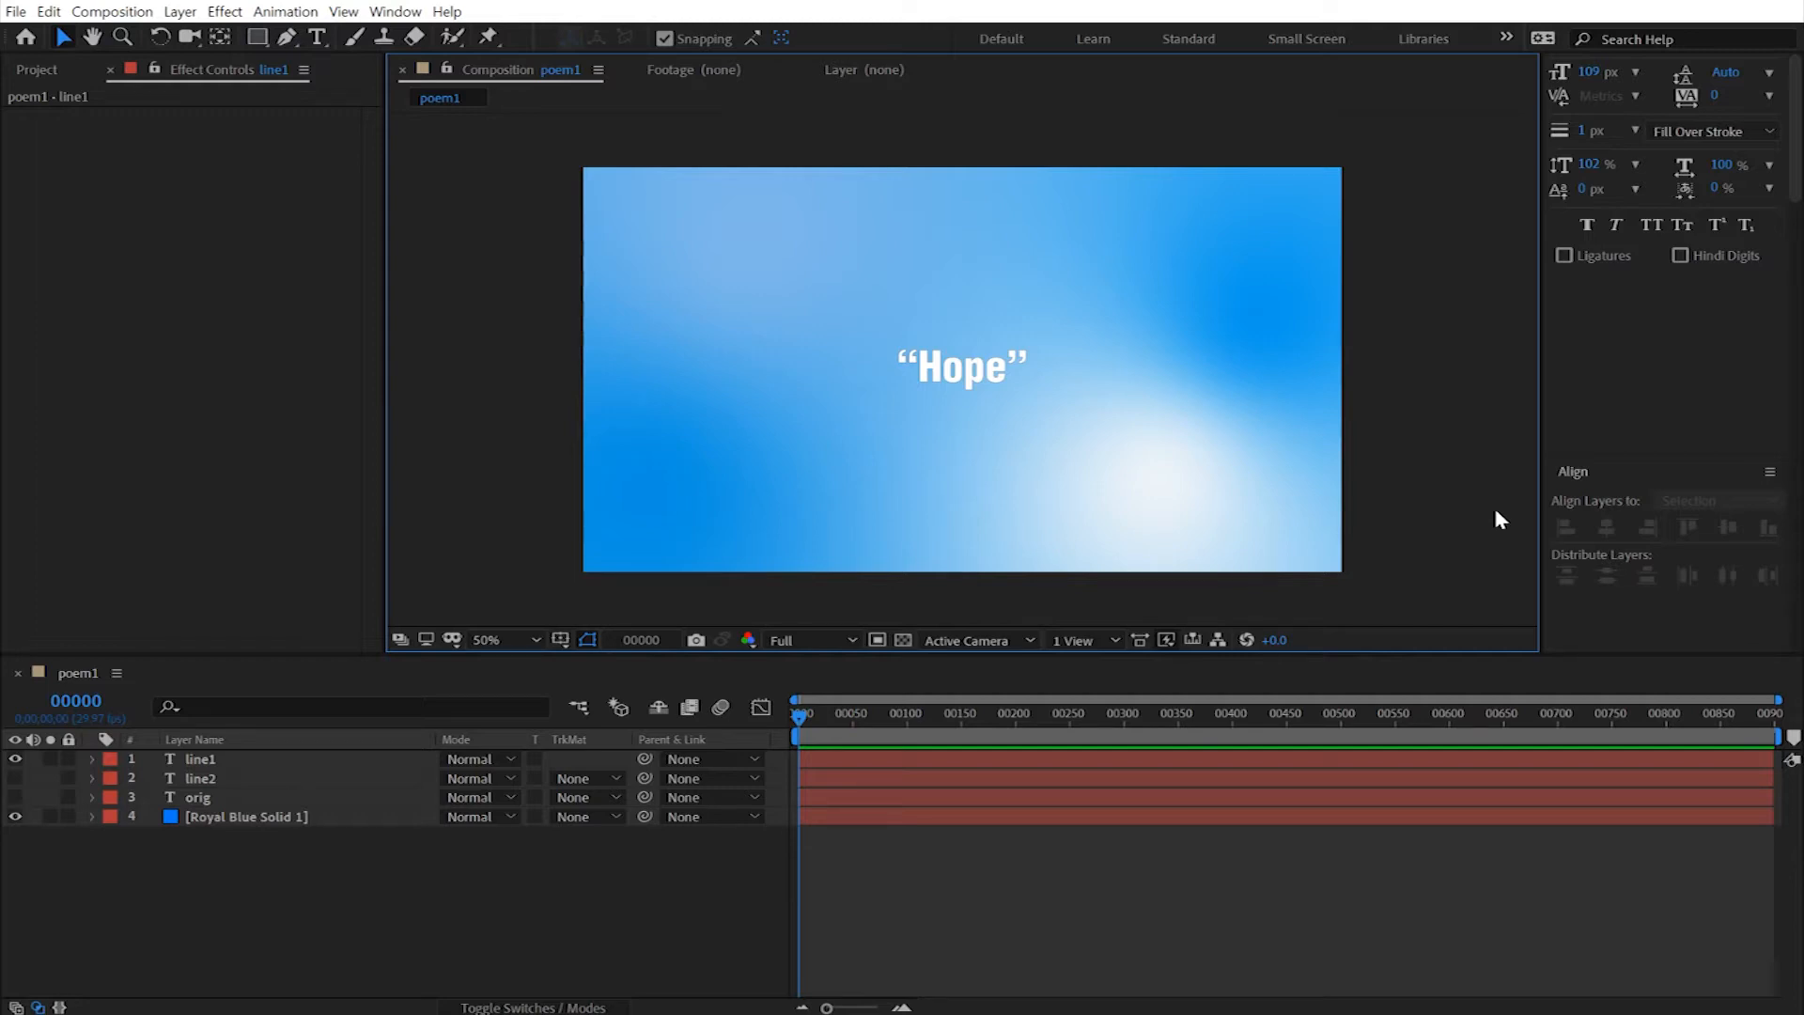
{"action": "left_click", "coordinate": [796, 722]}
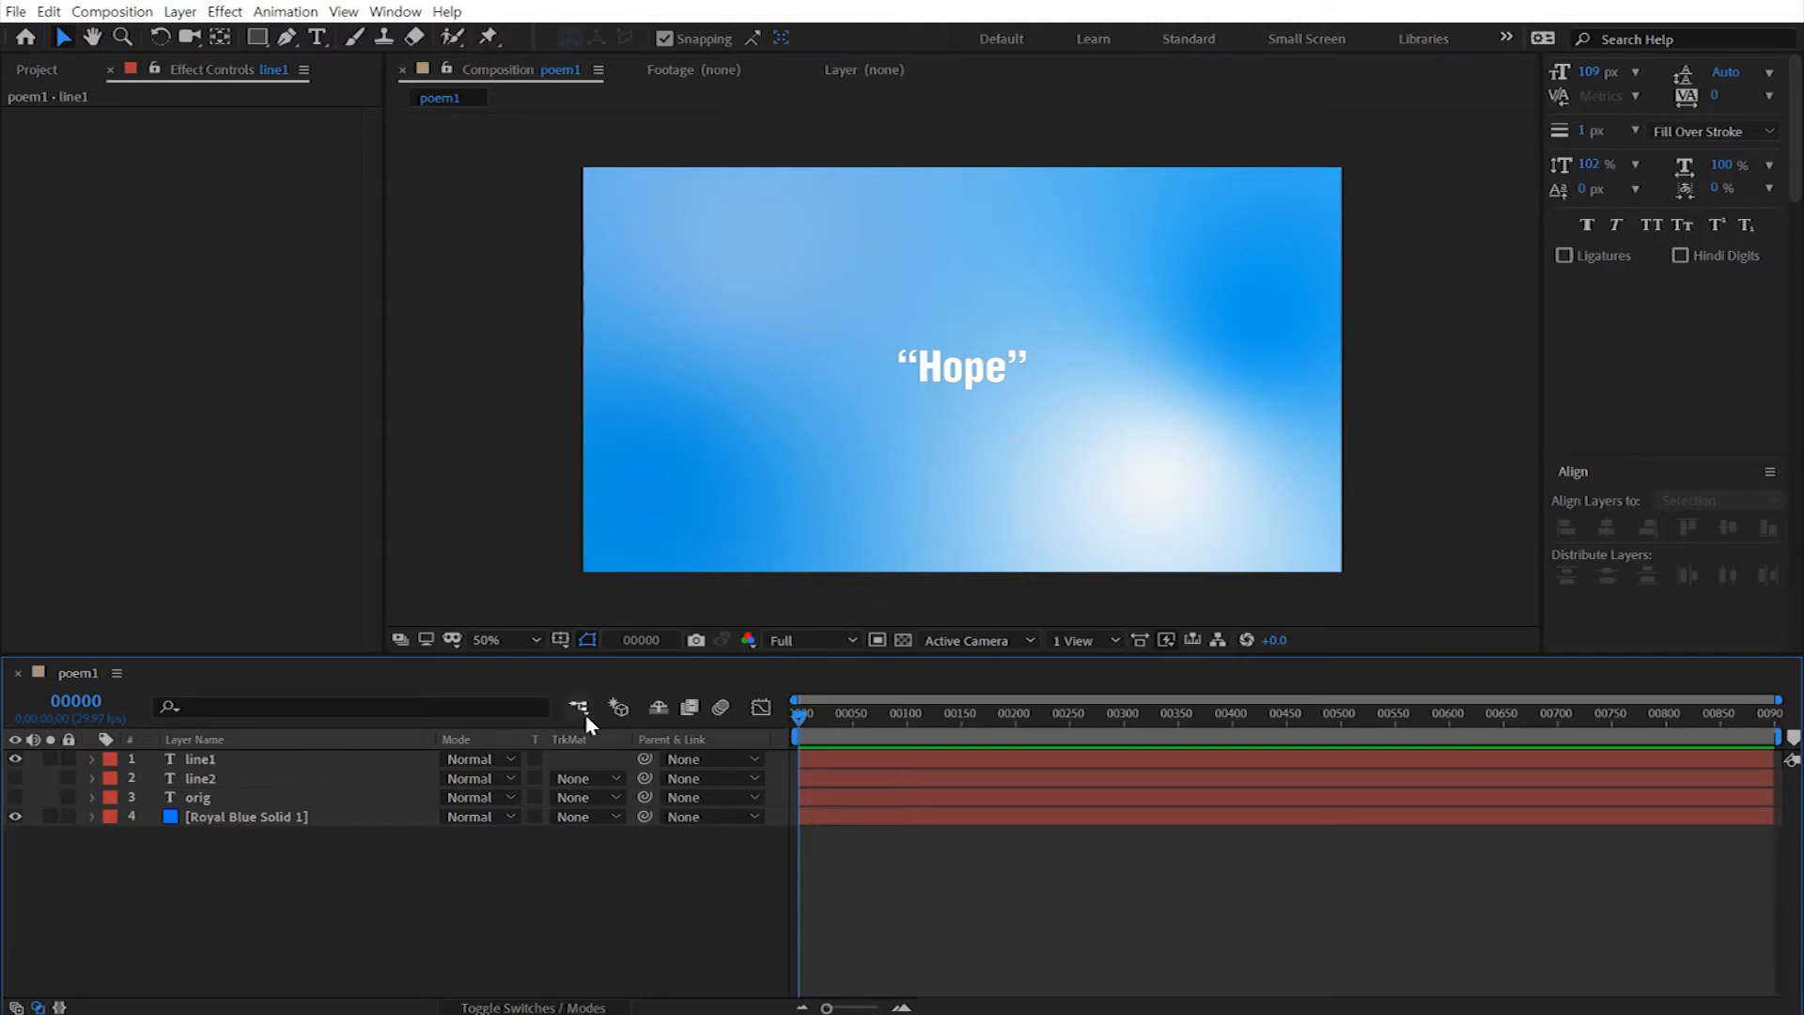
Step: Keyframe line1's position, scale and opacity at frame 30, and set its opacity to 0% at frame 0 for a fade-in
{"action": "left_click", "coordinate": [191, 759]}
{"action": "left_click", "coordinate": [92, 759]}
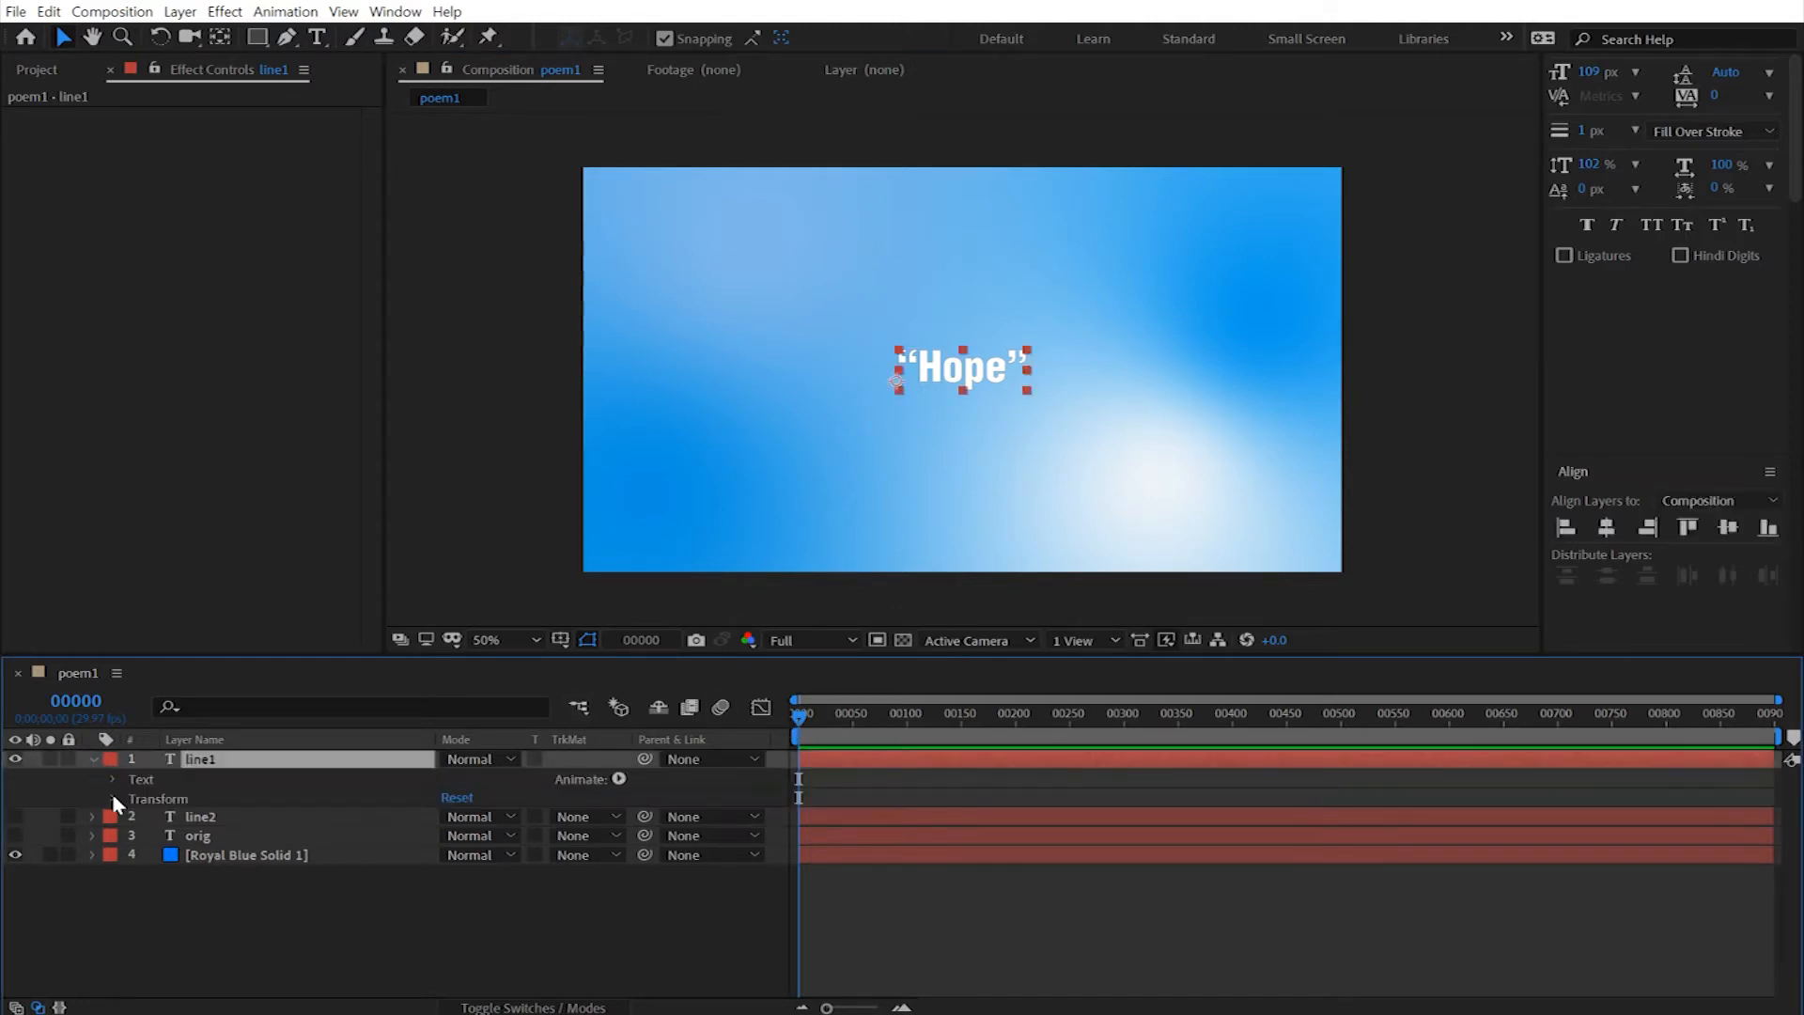
{"action": "left_click", "coordinate": [113, 798]}
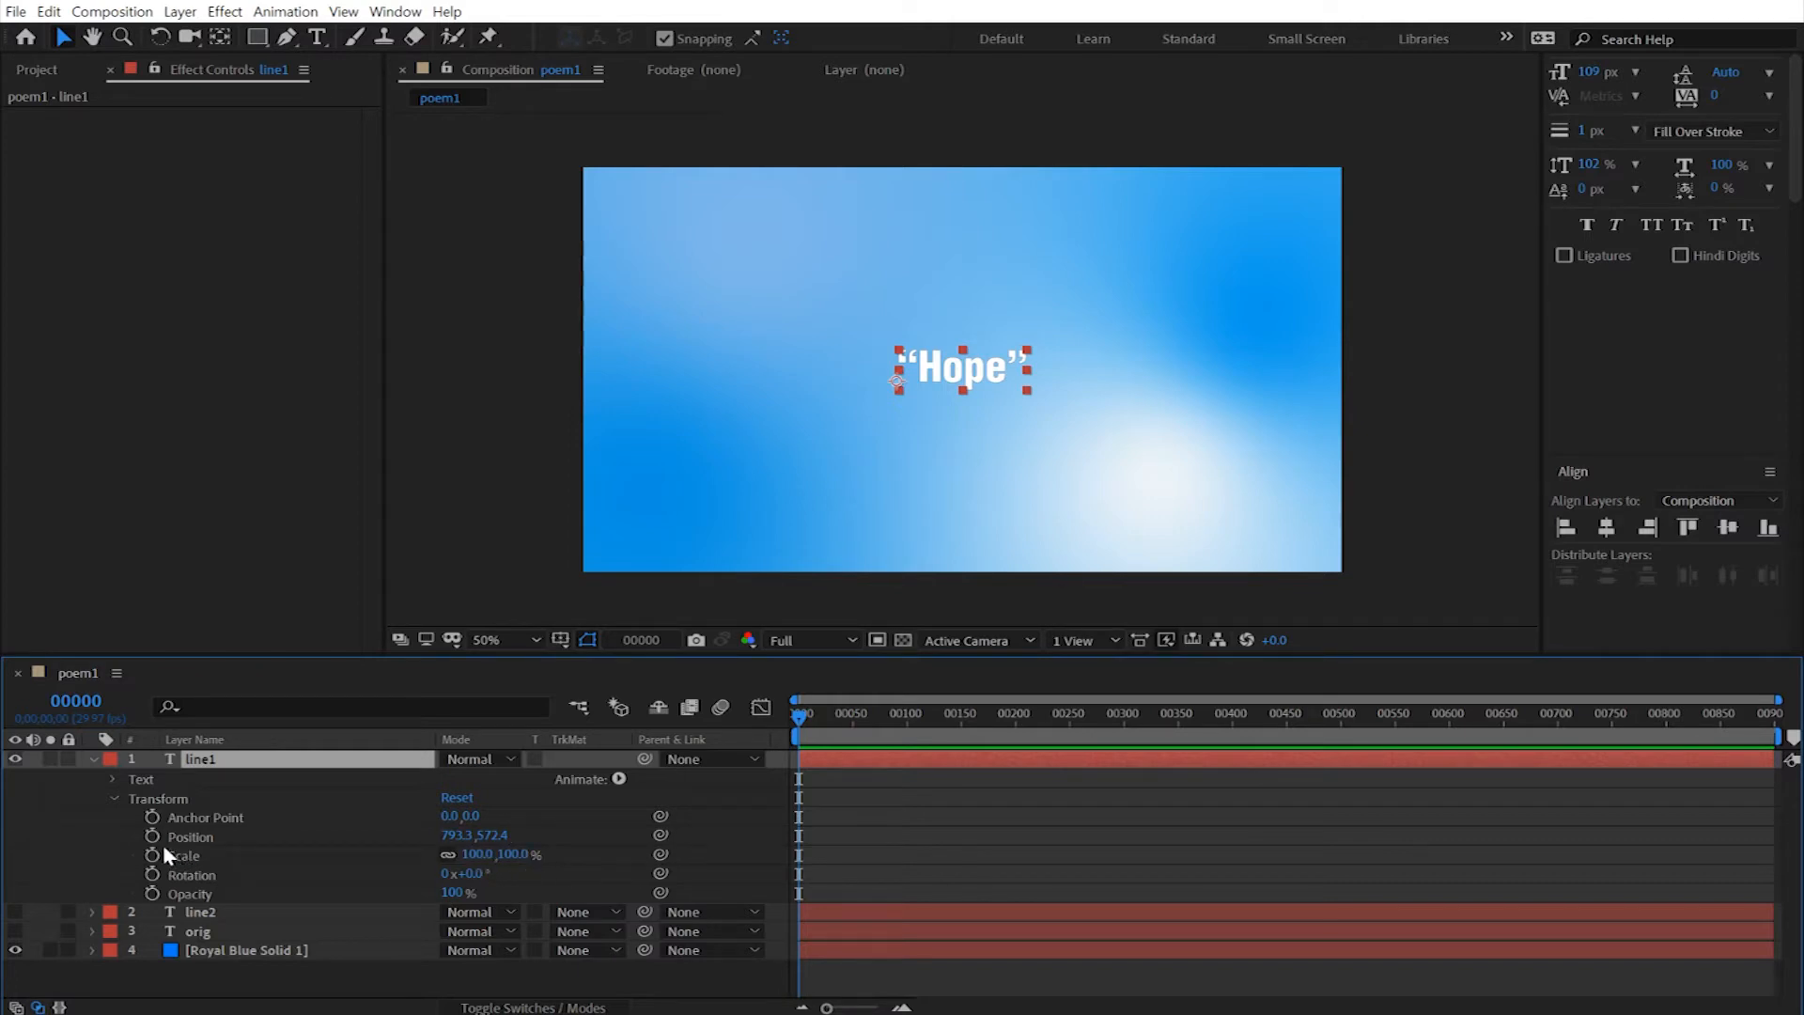
{"action": "left_click", "coordinate": [95, 704]}
{"action": "type", "text": "30"}
{"action": "key", "text": "Return"}
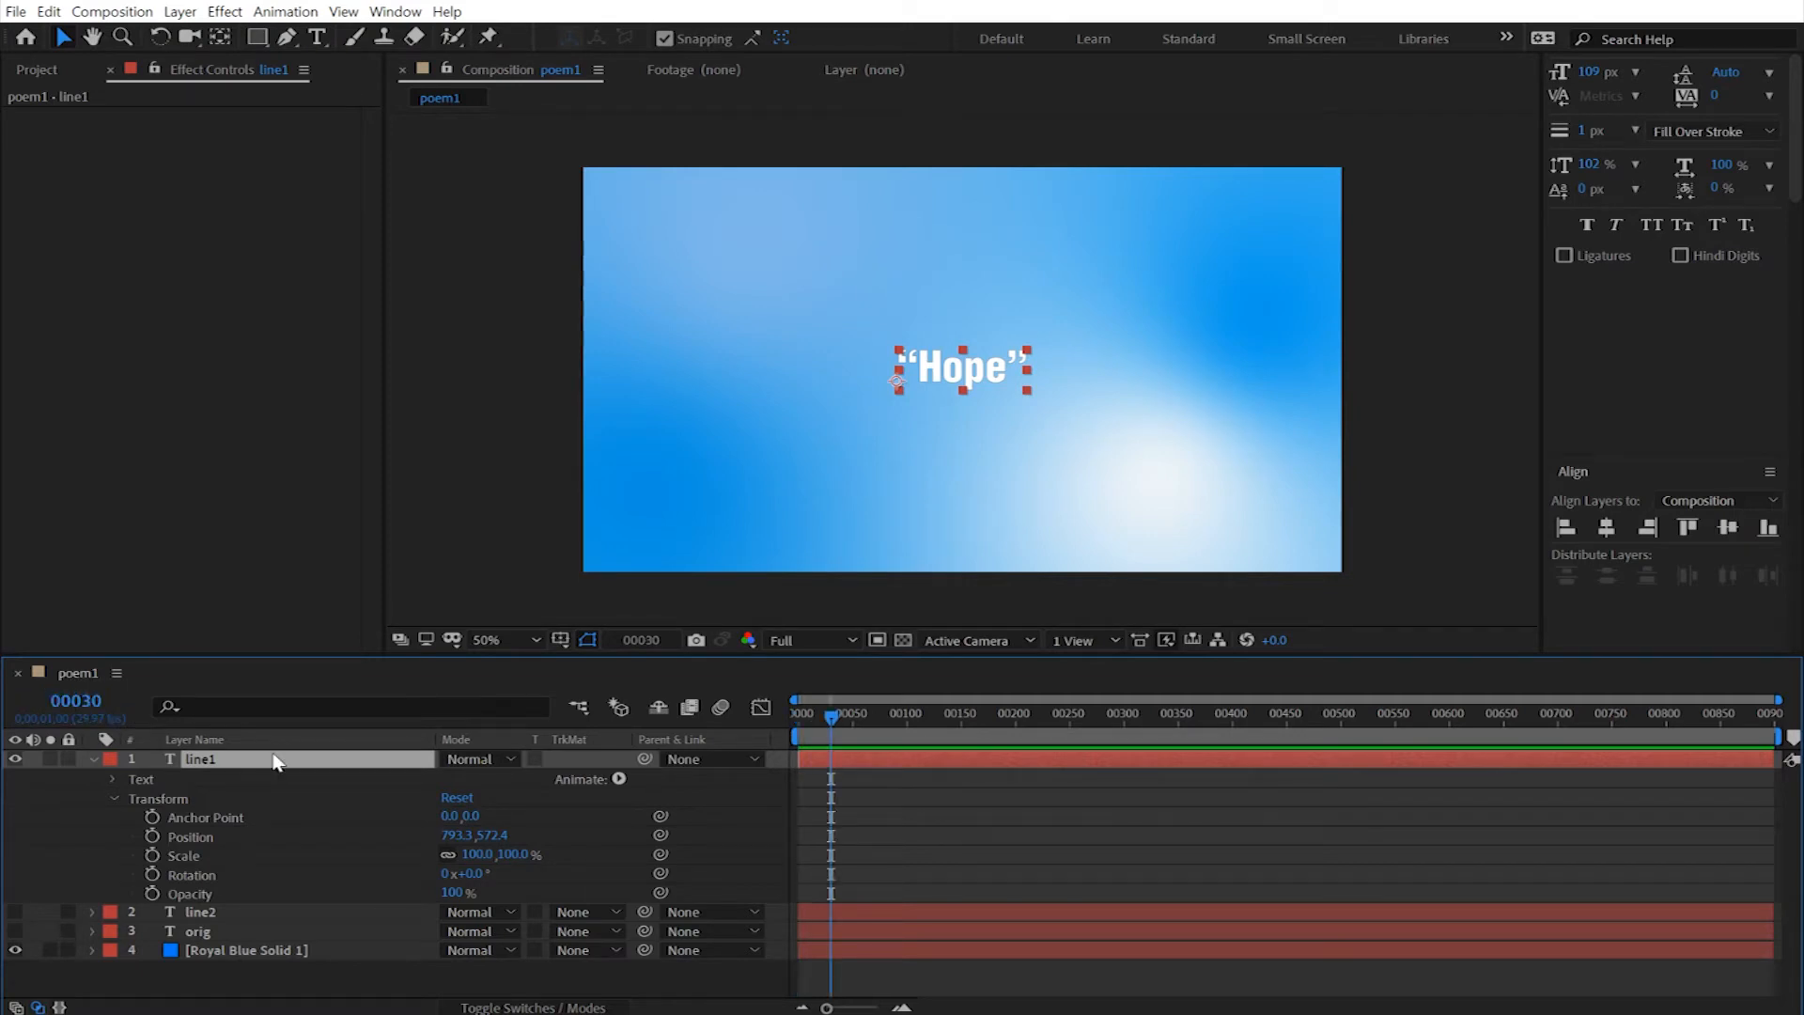
{"action": "left_click", "coordinate": [152, 835]}
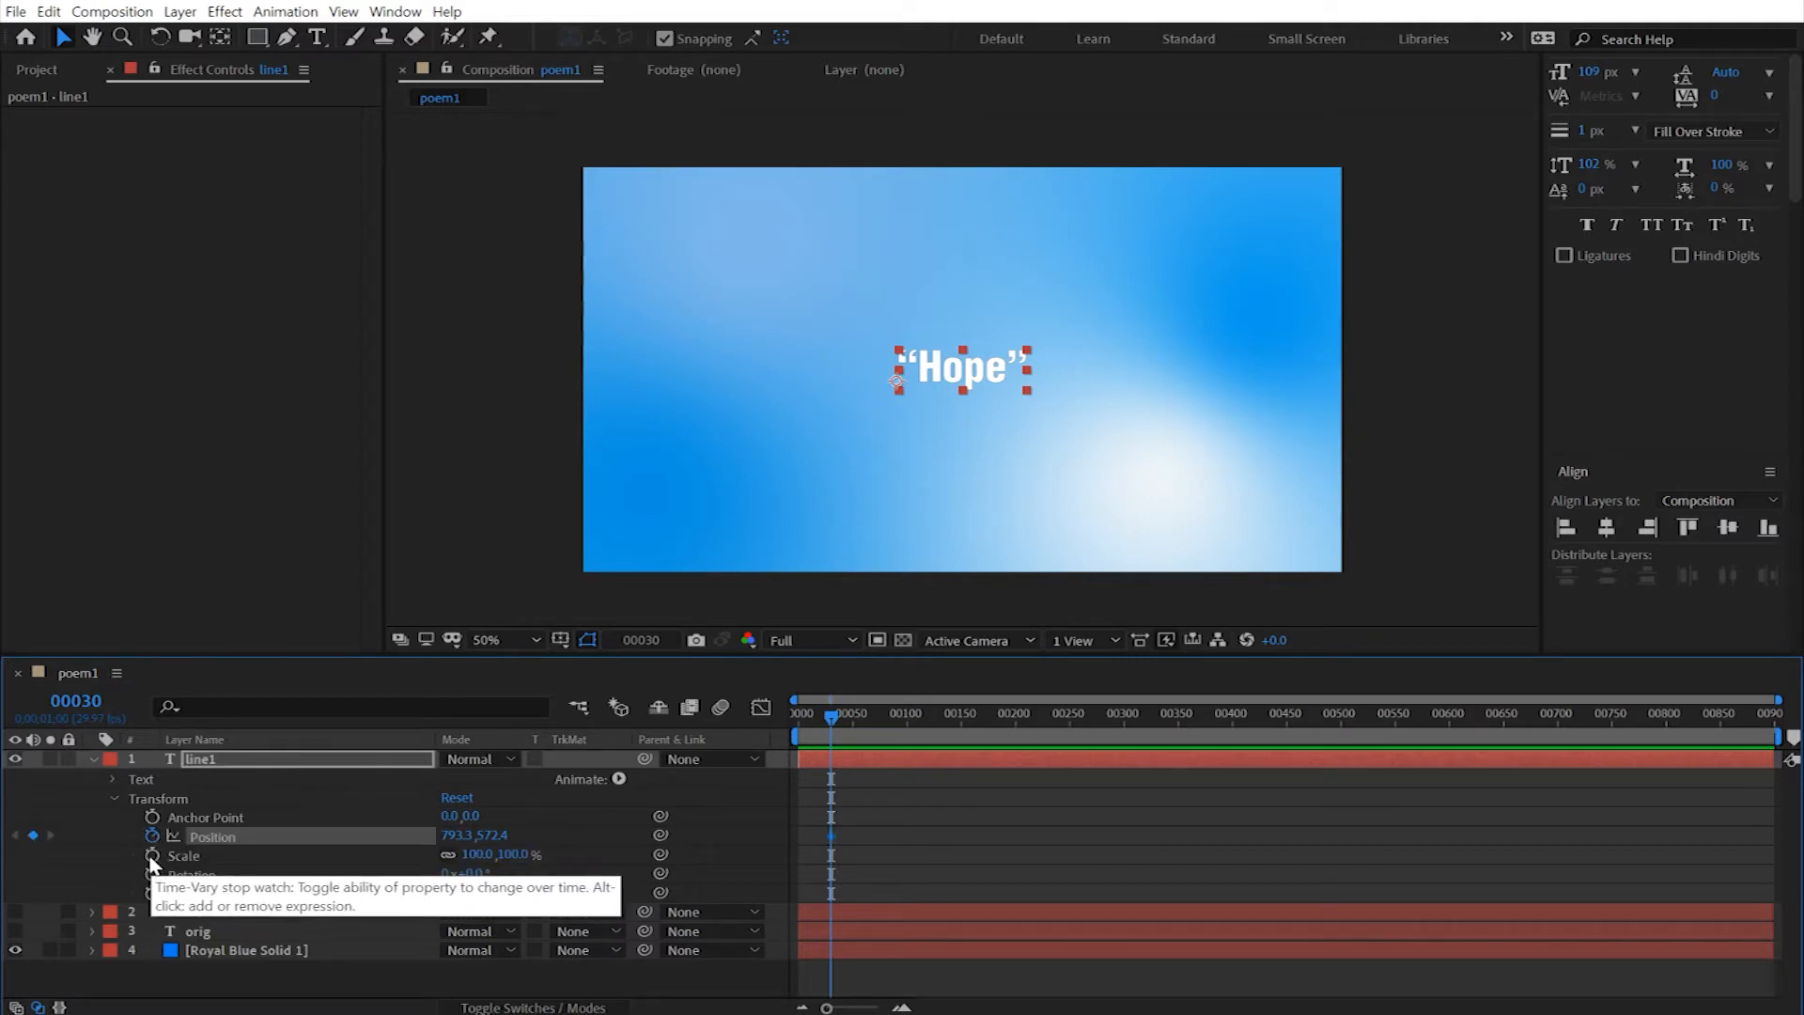
{"action": "left_click", "coordinate": [152, 855]}
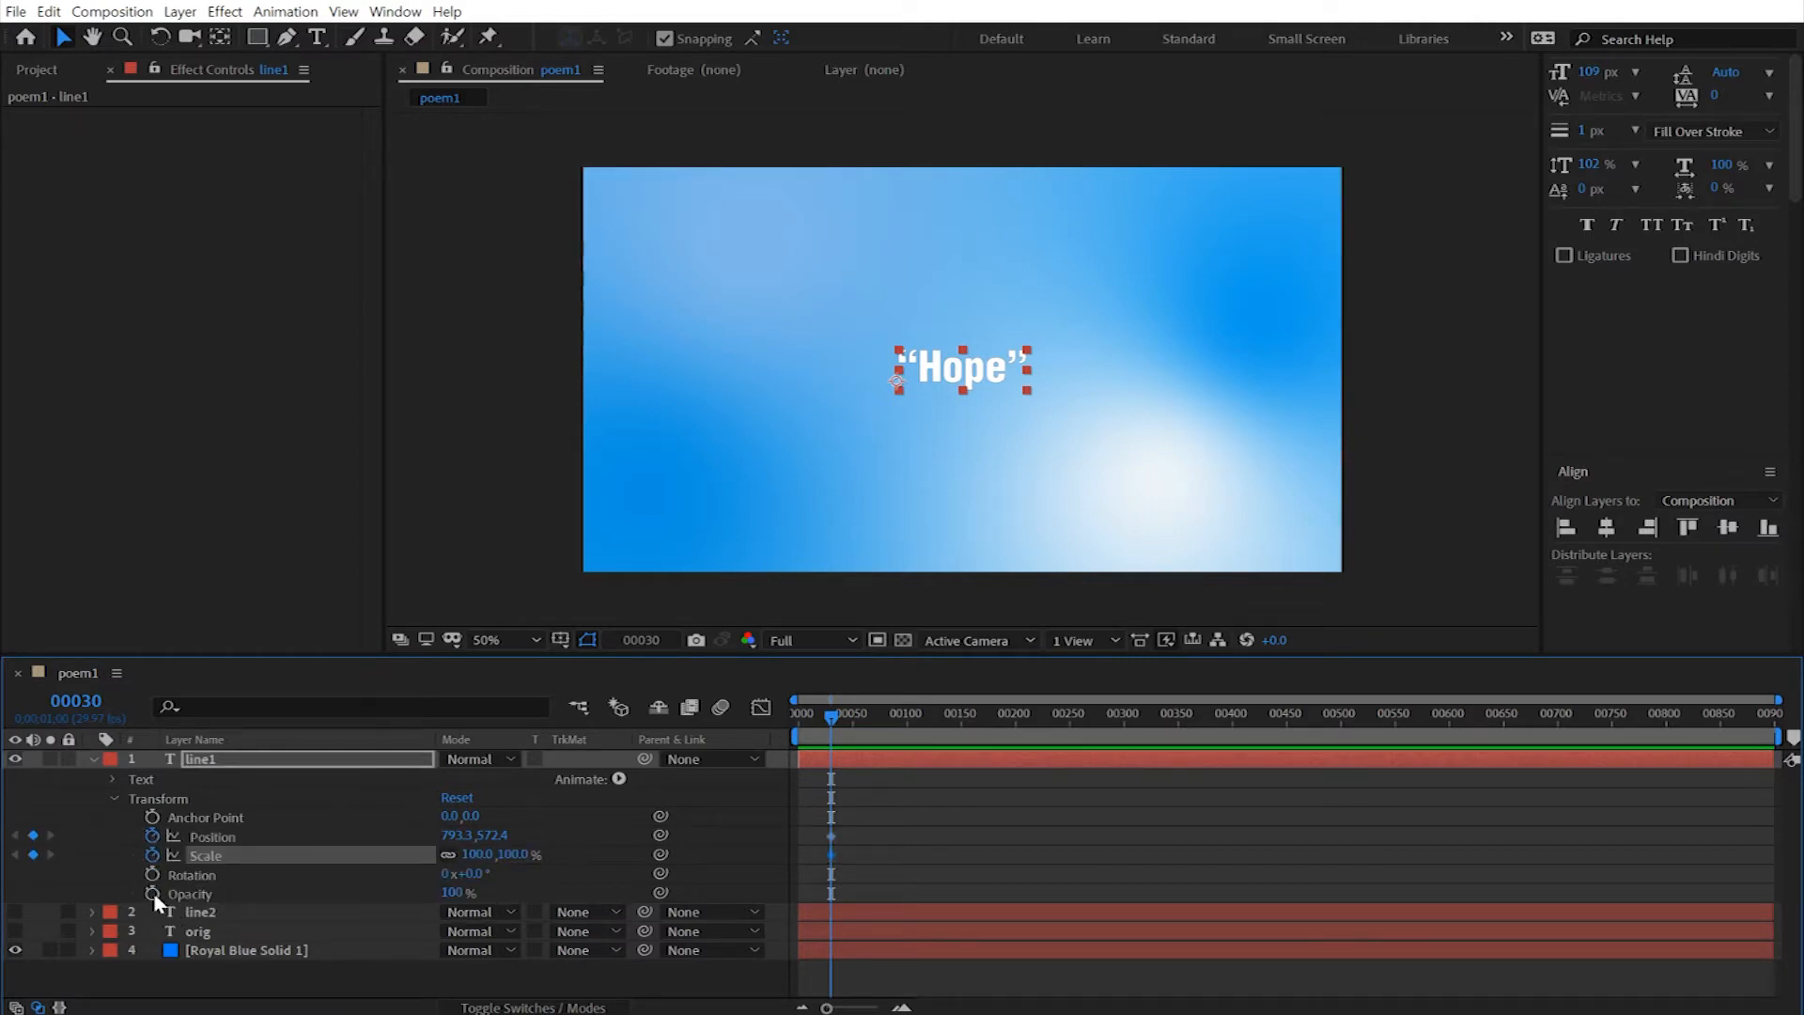
{"action": "left_click", "coordinate": [153, 893]}
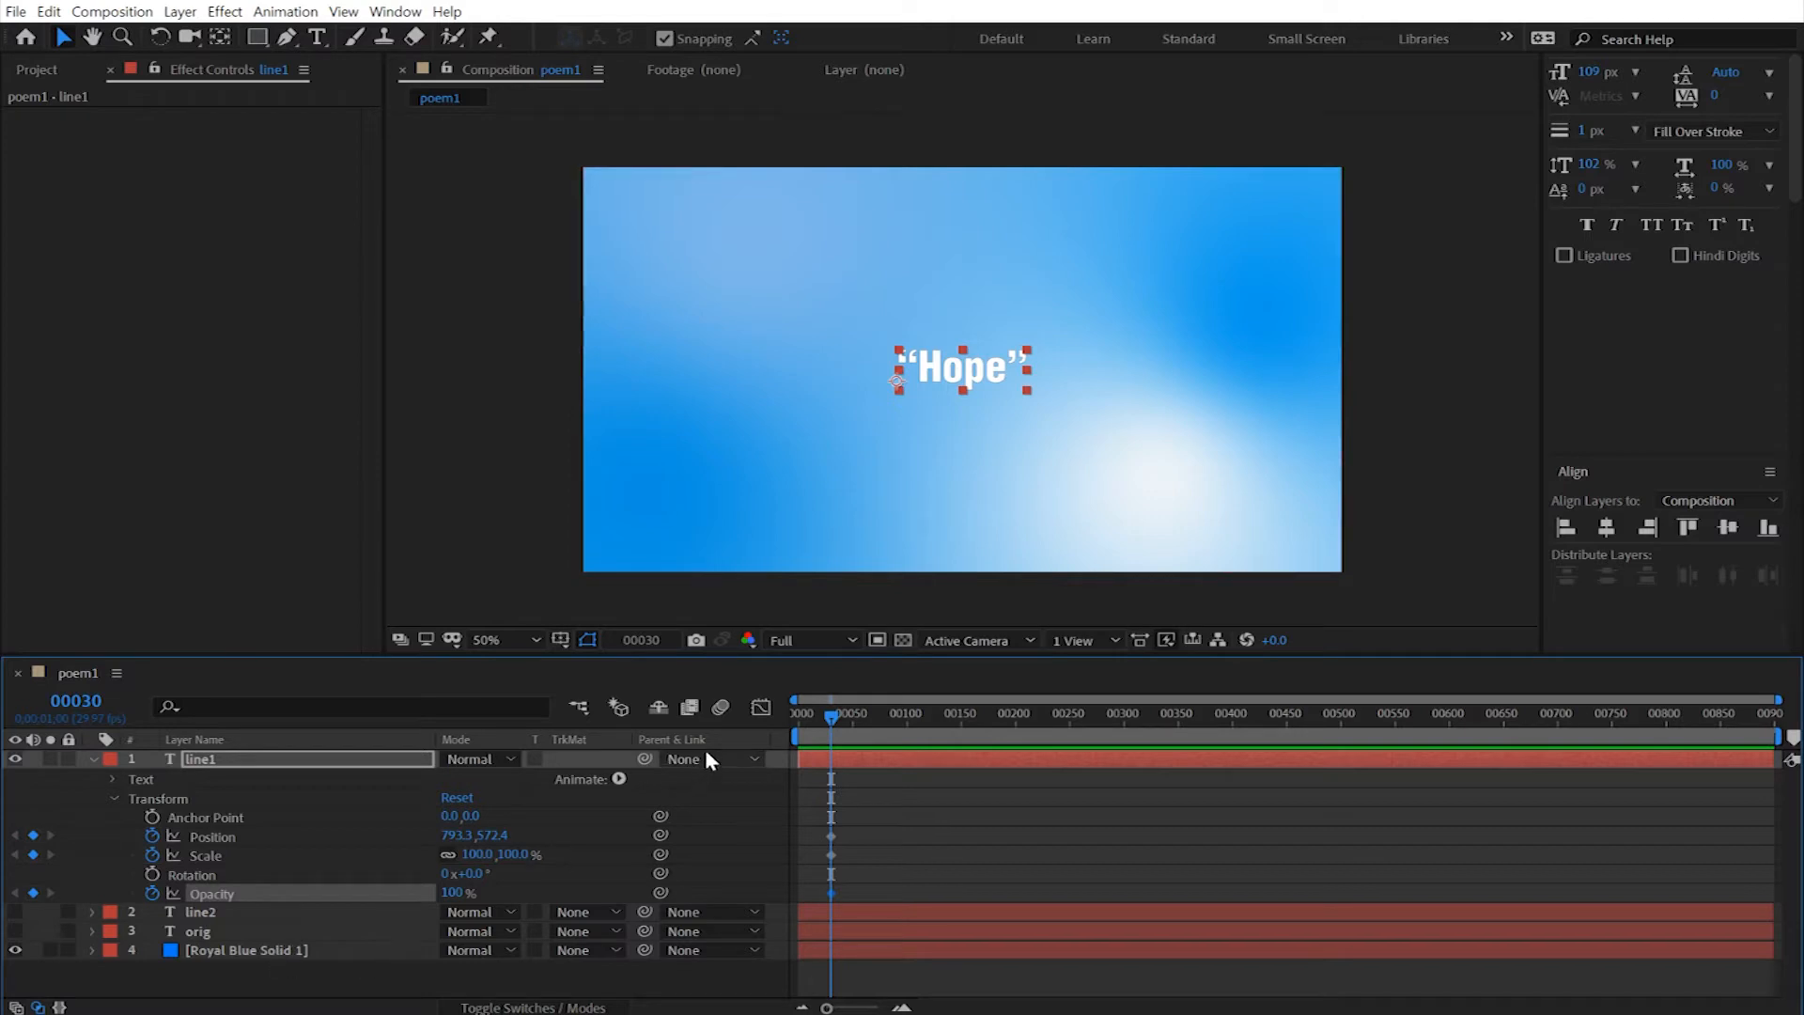
{"action": "left_click_drag", "start_coordinate": [818, 738], "coordinate": [770, 713]}
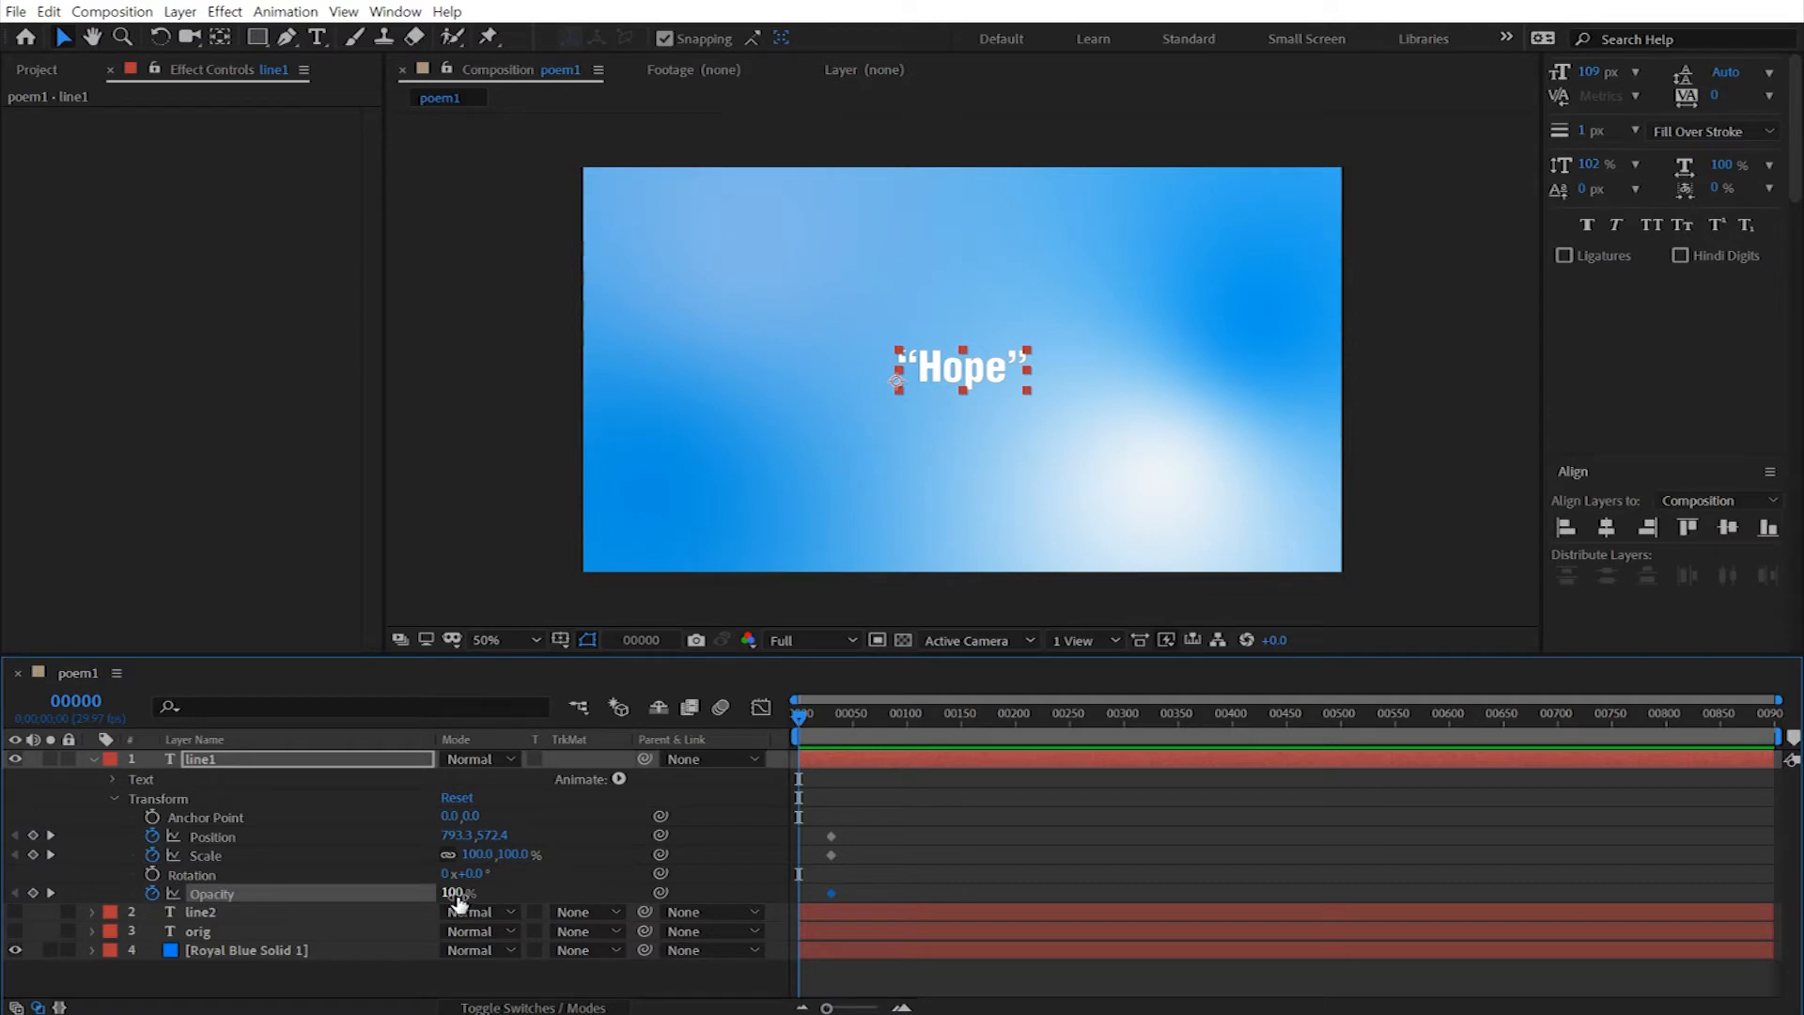
{"action": "left_click_drag", "start_coordinate": [458, 902], "coordinate": [330, 904]}
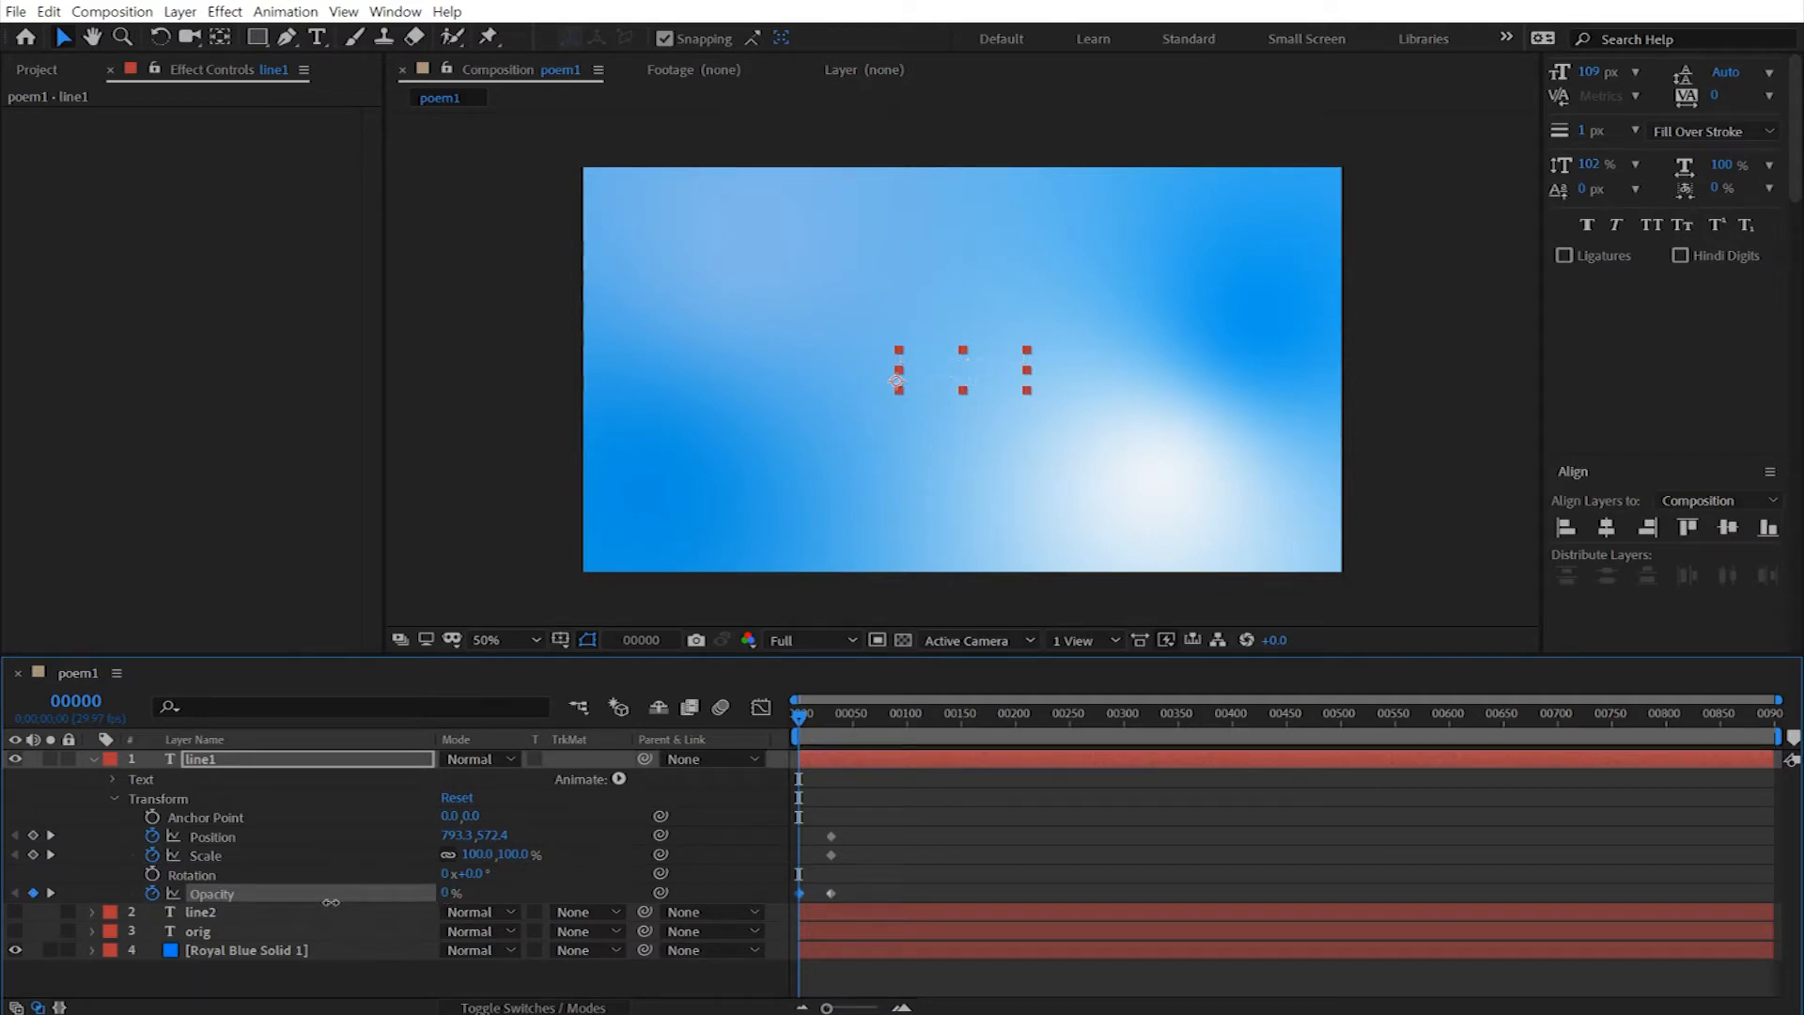
Step: End the work area at frame 100 and preview the fade-in from the start
{"action": "left_click_drag", "start_coordinate": [800, 719], "coordinate": [908, 727]}
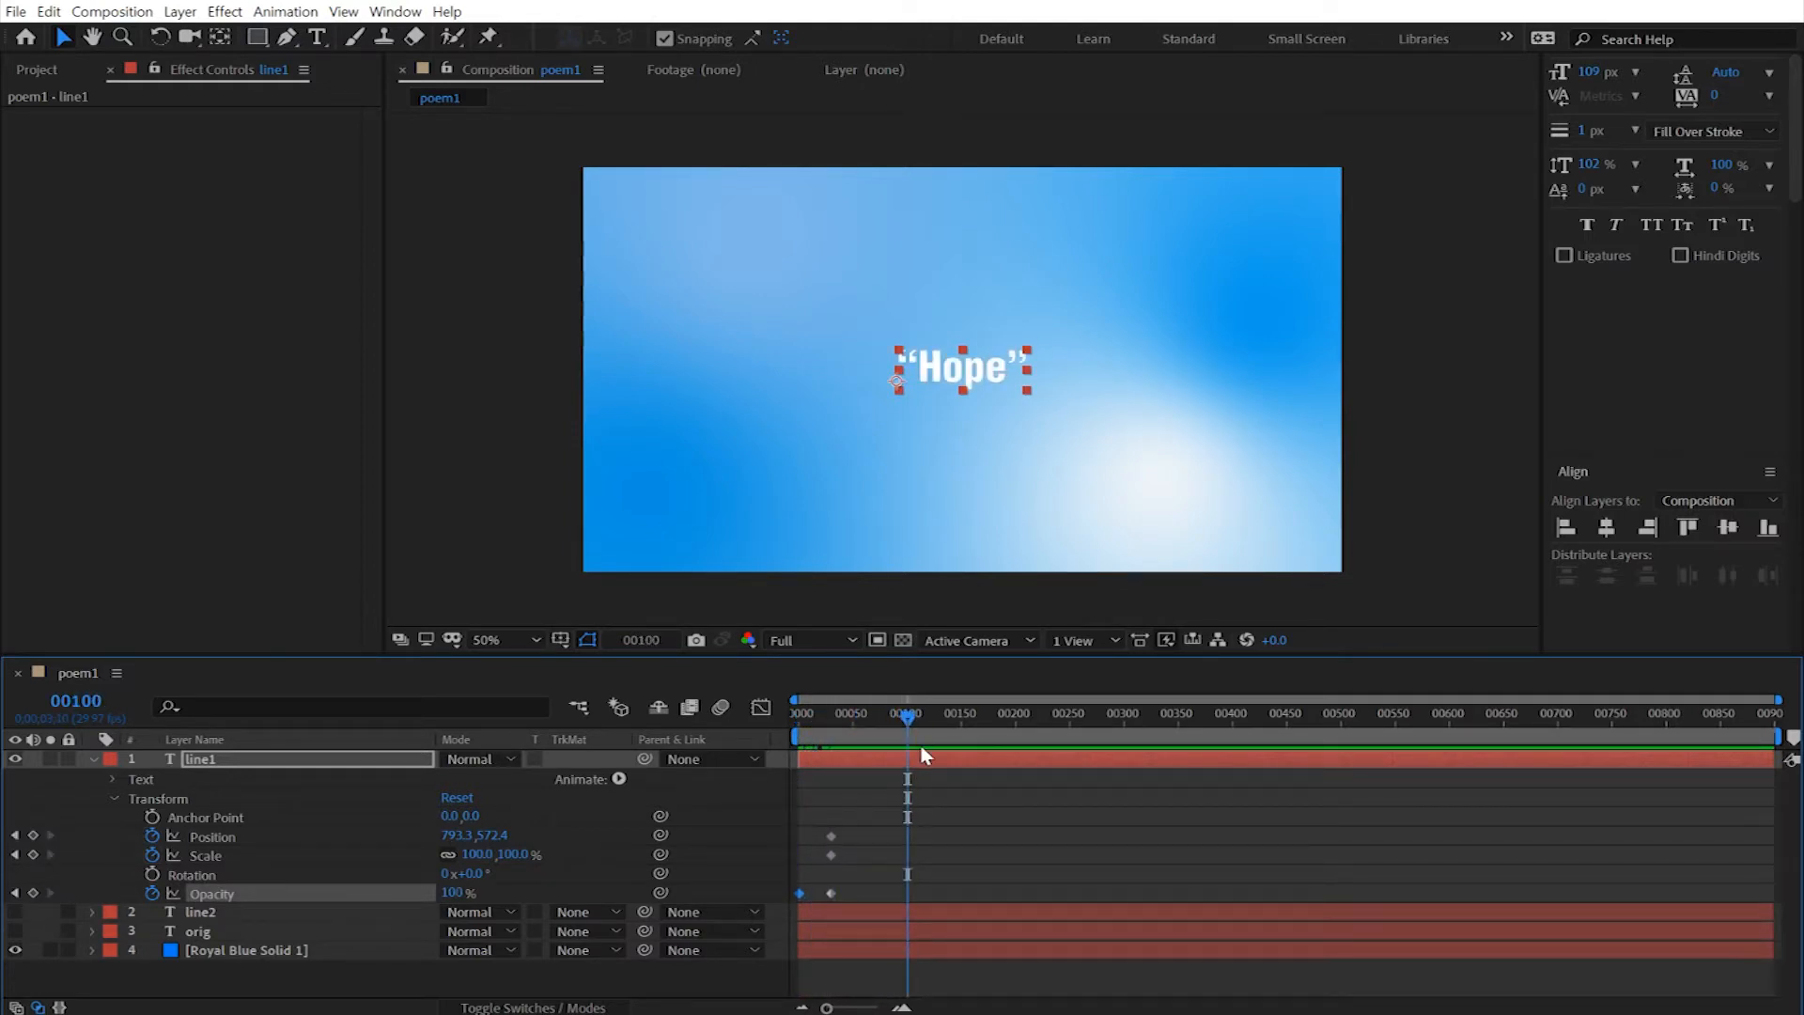
{"action": "key", "text": "n"}
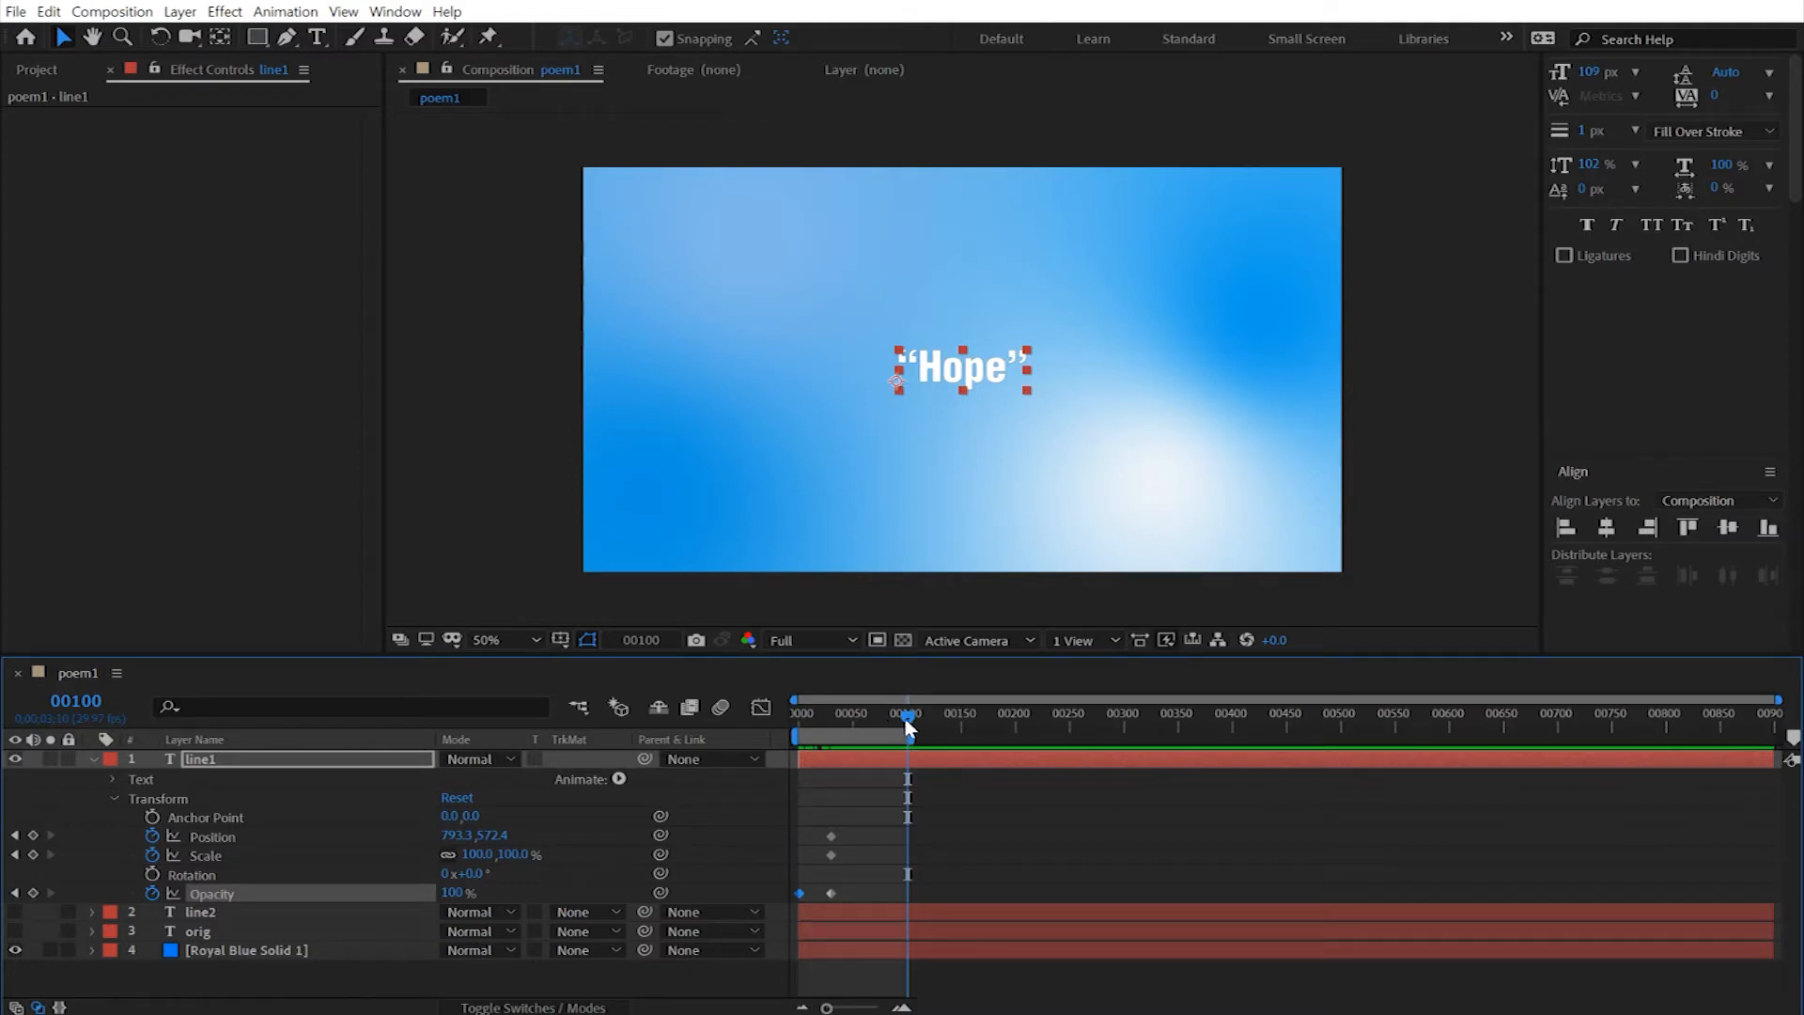
{"action": "key", "text": "Home"}
{"action": "key", "text": "space"}
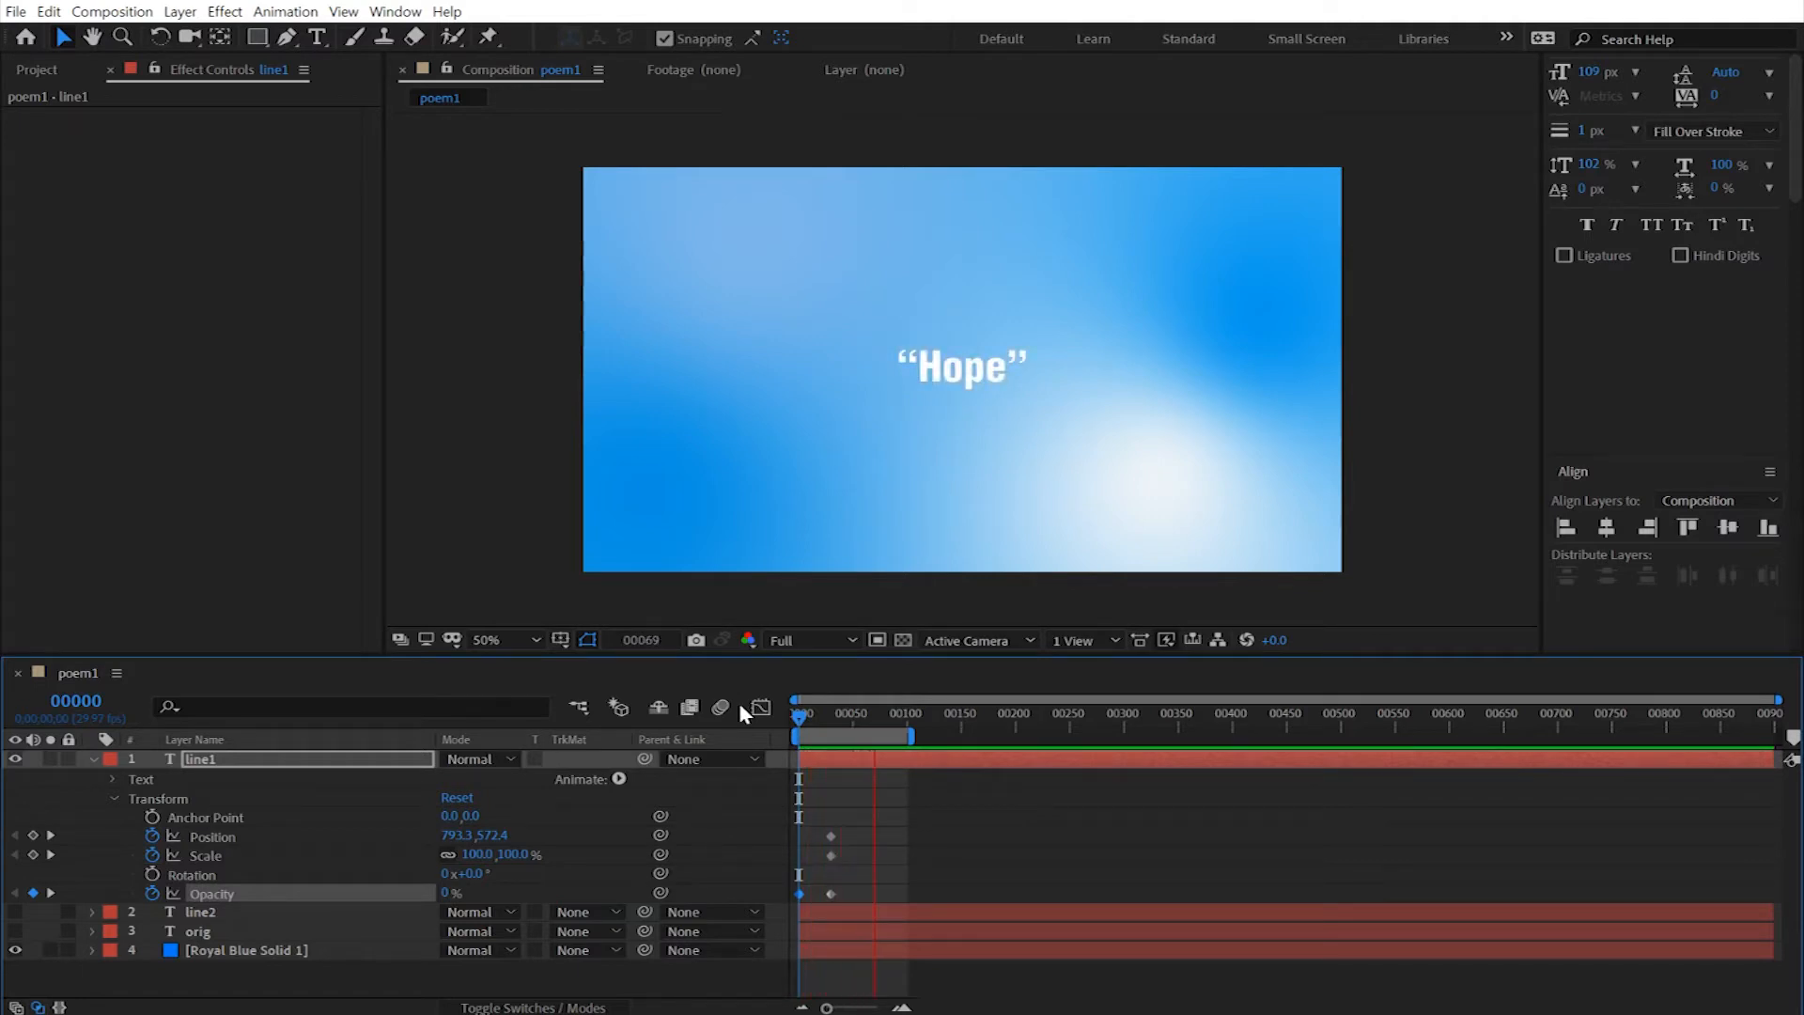
{"action": "key", "text": "space"}
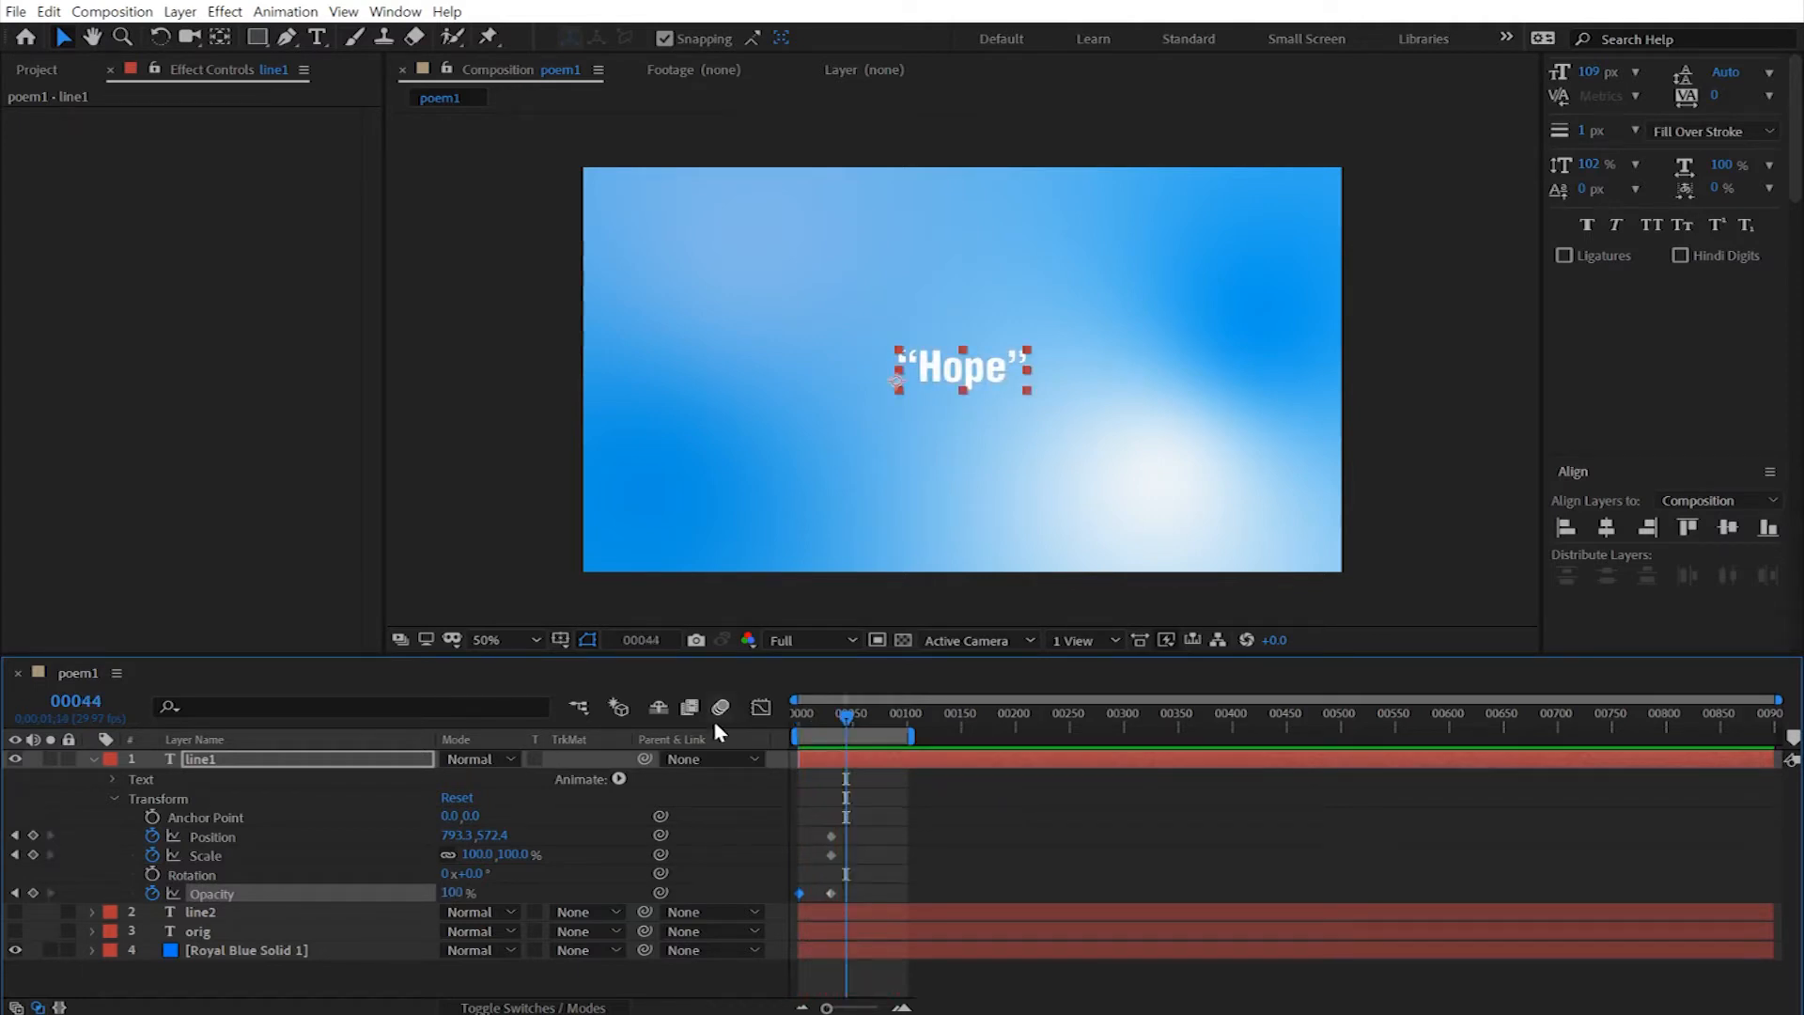
Step: Try a scale-up on line1 by setting its scale to 45% at frame 0 and previewing it
{"action": "left_click_drag", "start_coordinate": [848, 716], "coordinate": [776, 723]}
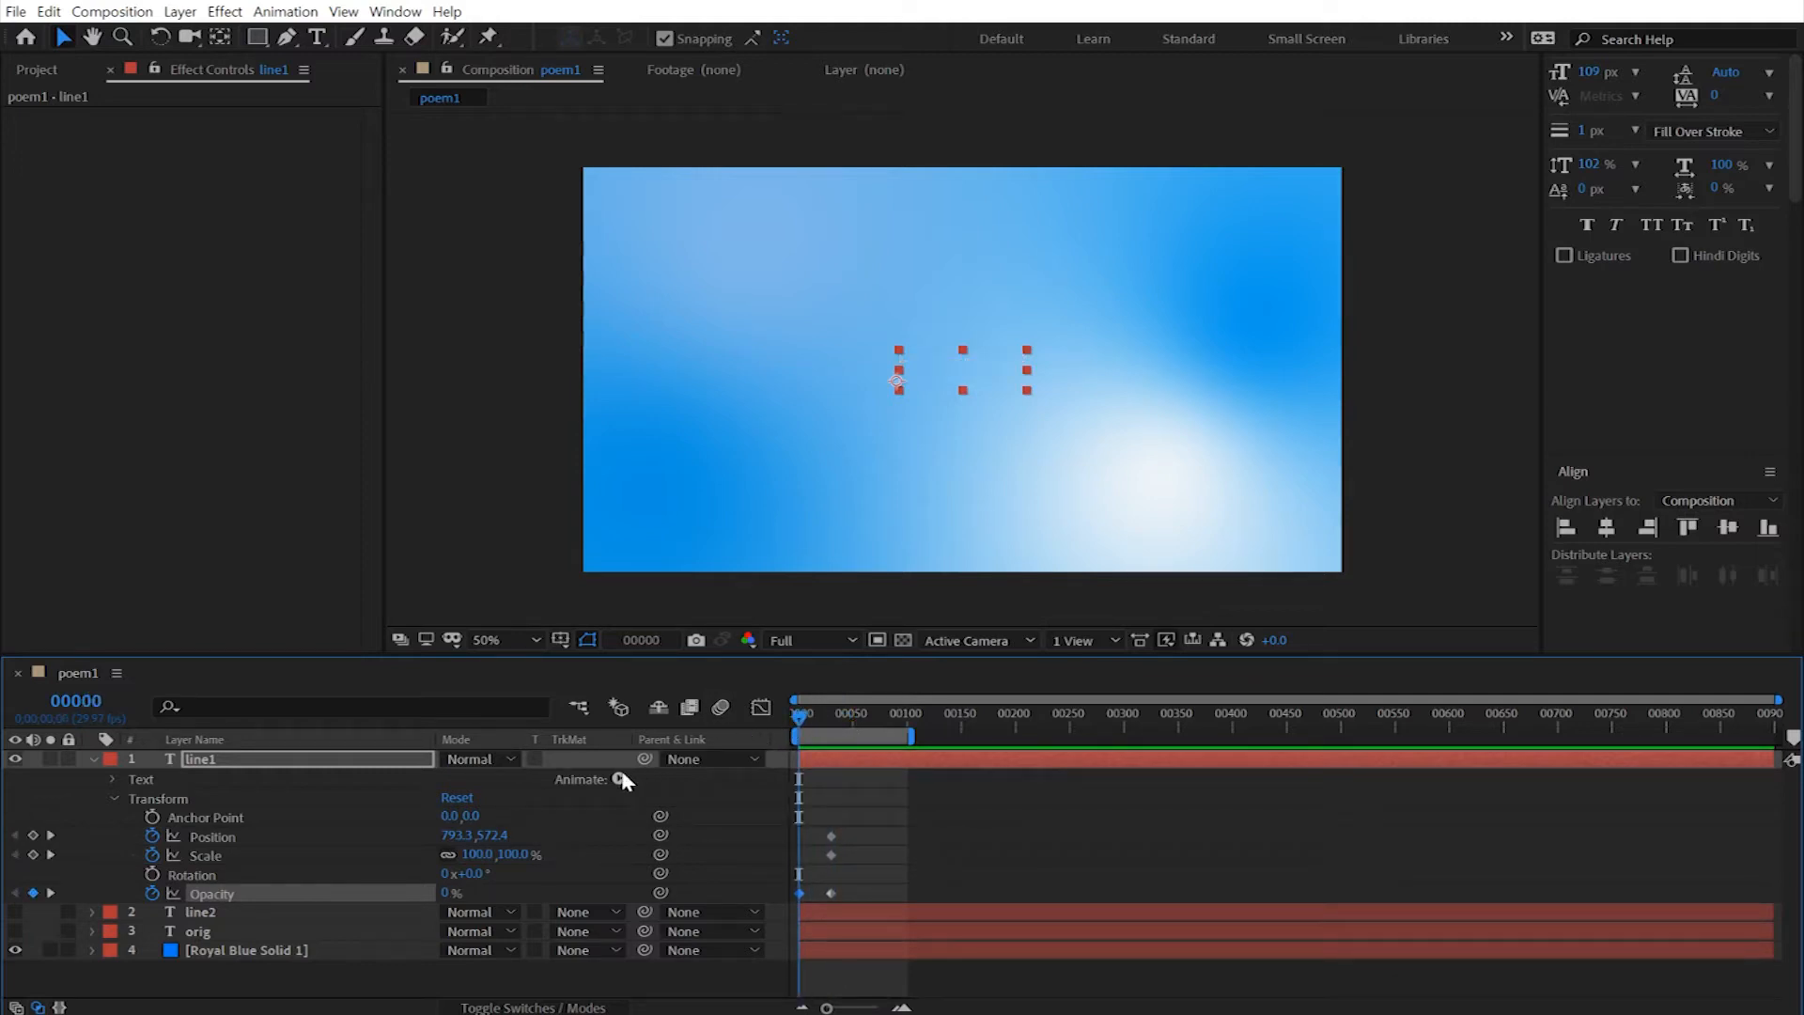
{"action": "left_click_drag", "start_coordinate": [478, 863], "coordinate": [423, 871]}
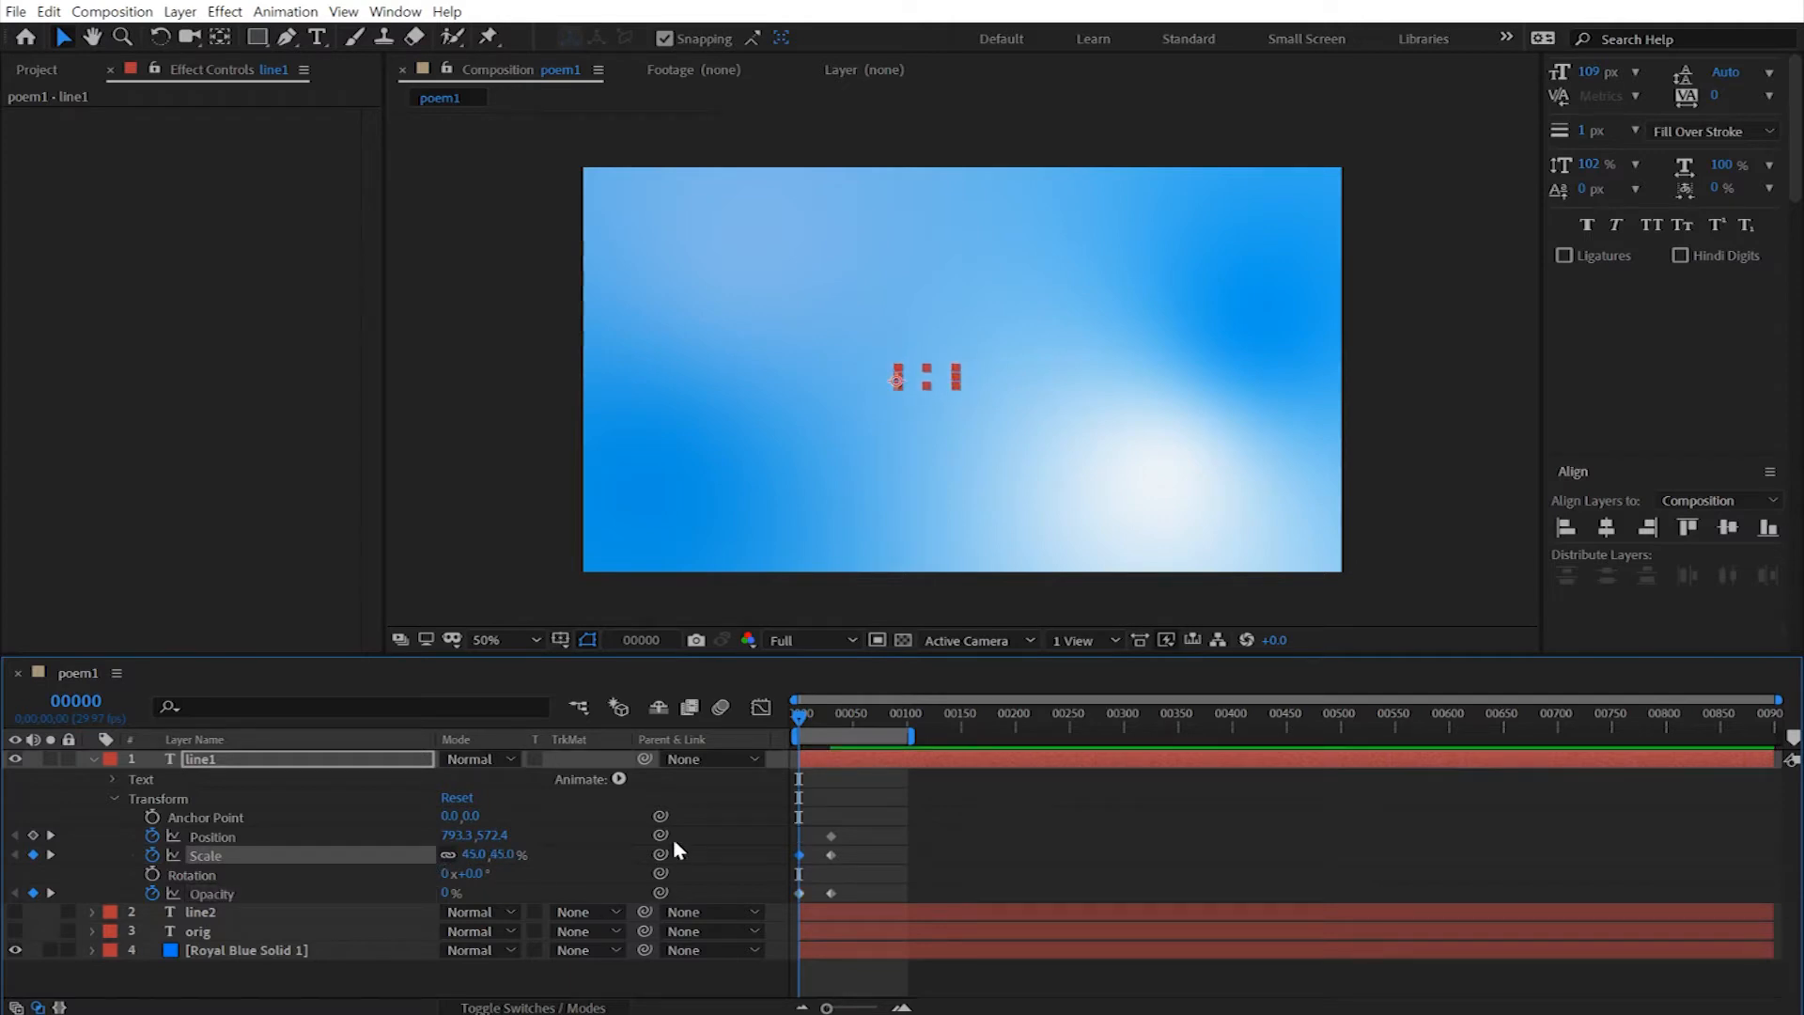
{"action": "key", "text": "space"}
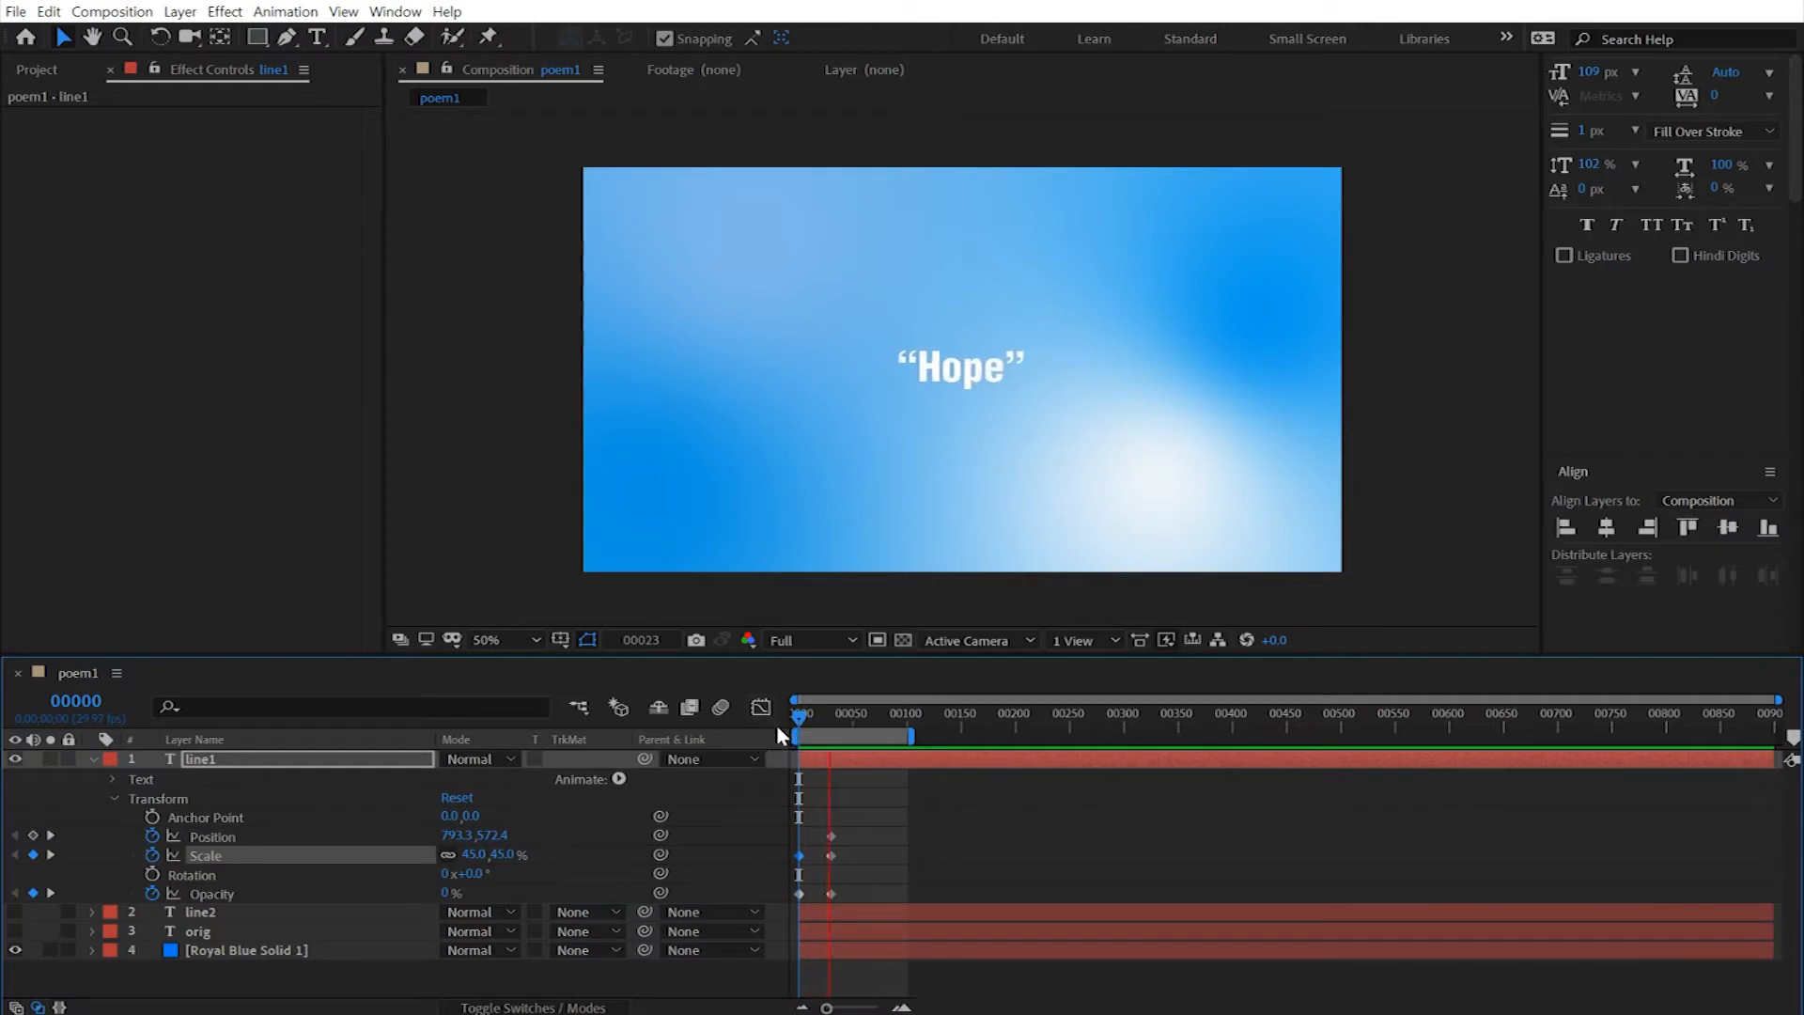
{"action": "key", "text": "space"}
Step: Move line1's anchor point to the center of “Hope” and keyframe its anchor point and position at frame 31
{"action": "left_click_drag", "start_coordinate": [856, 720], "coordinate": [834, 724]}
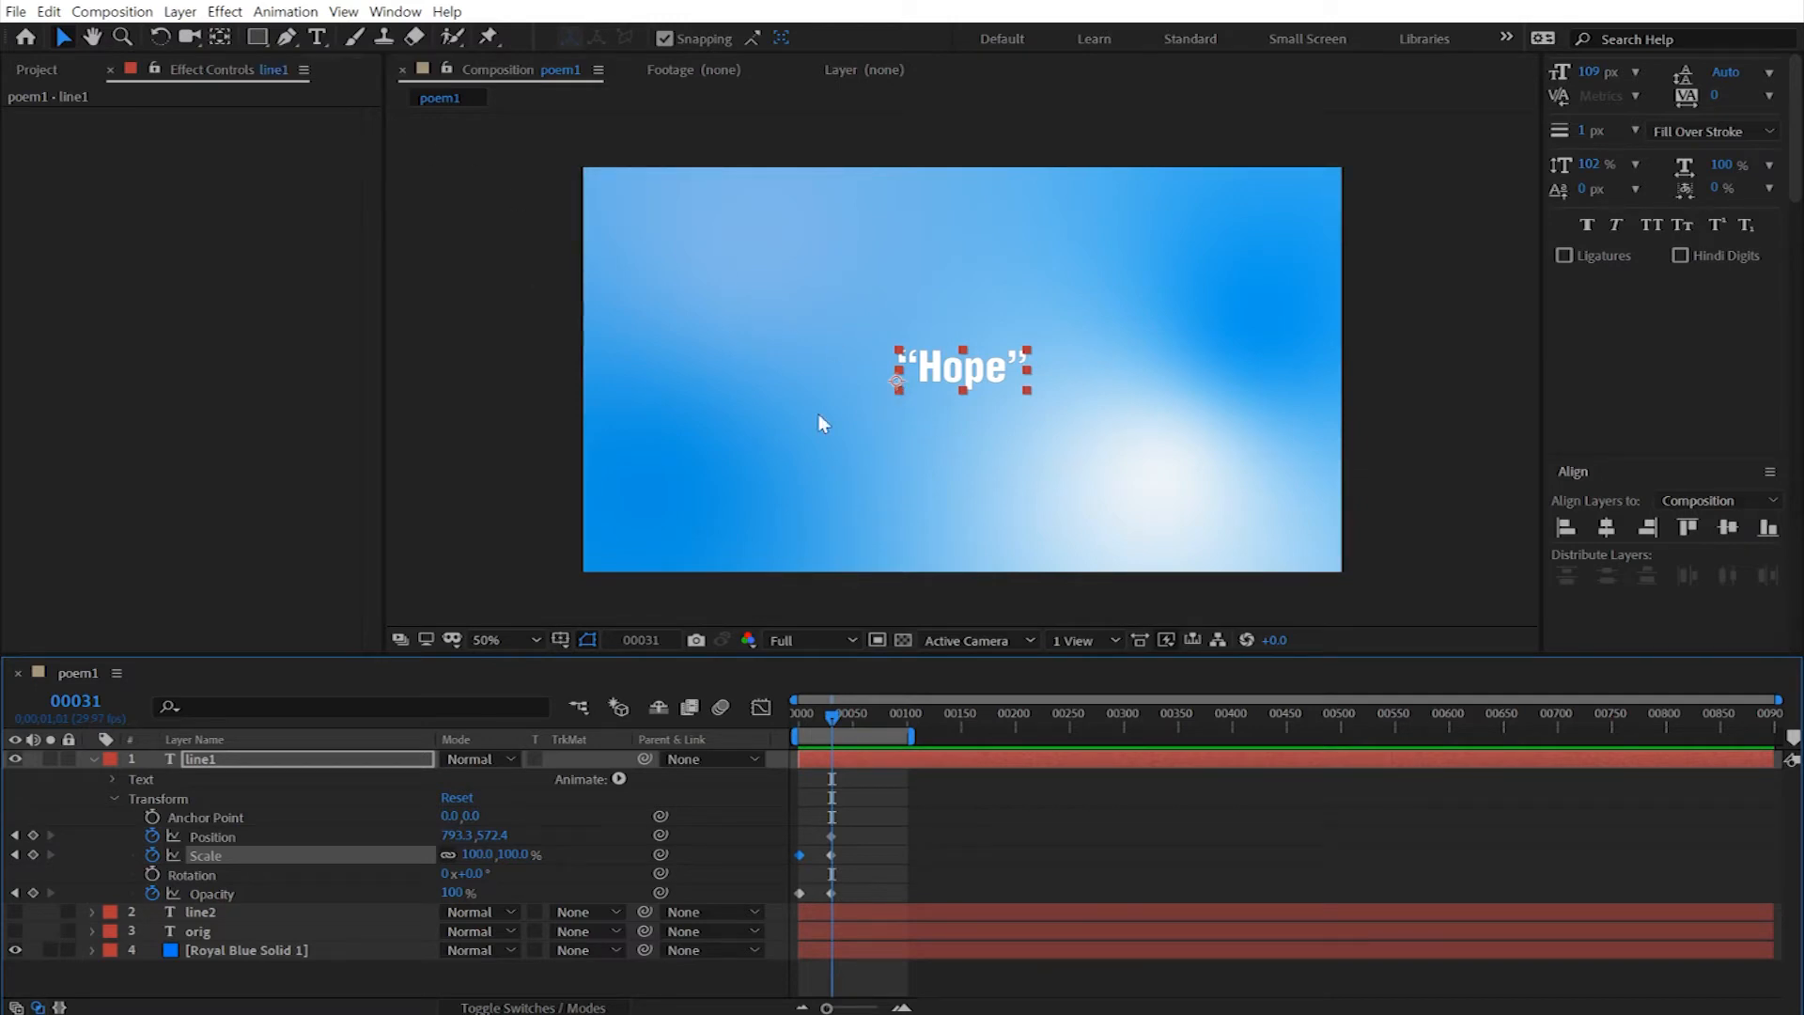
{"action": "left_click", "coordinate": [220, 37]}
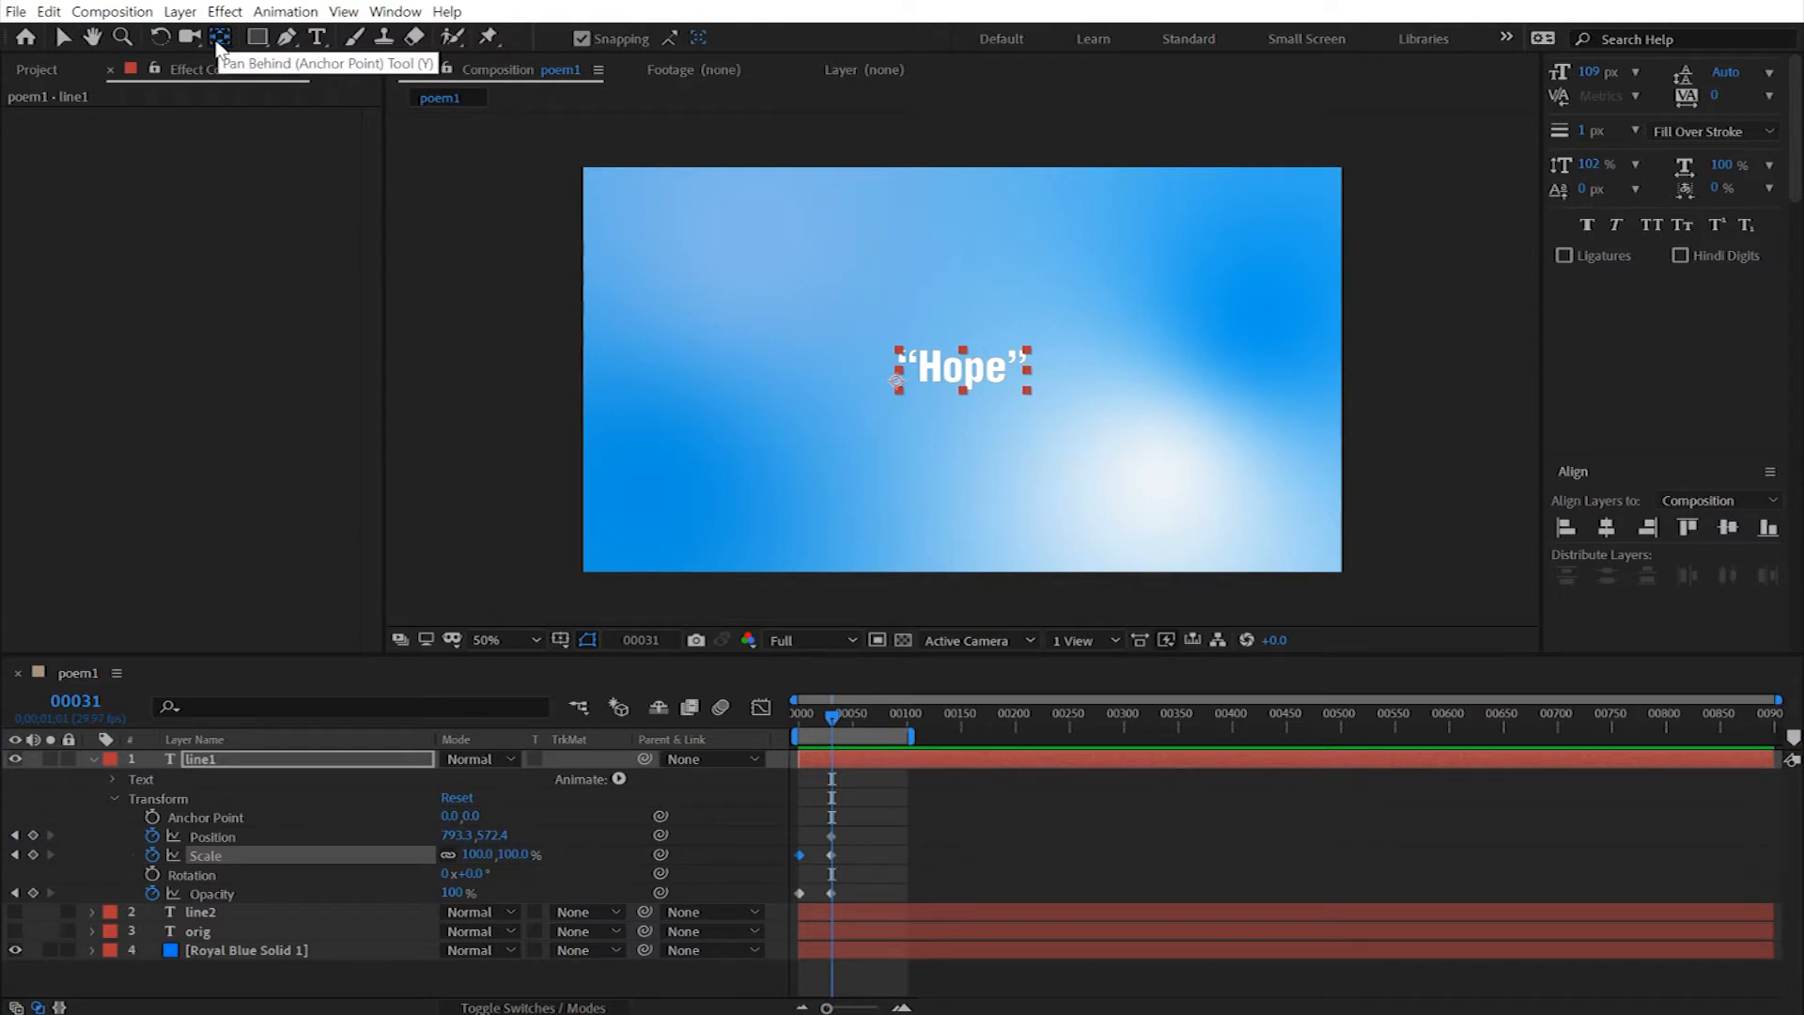
{"action": "left_click_drag", "start_coordinate": [898, 384], "coordinate": [958, 377]}
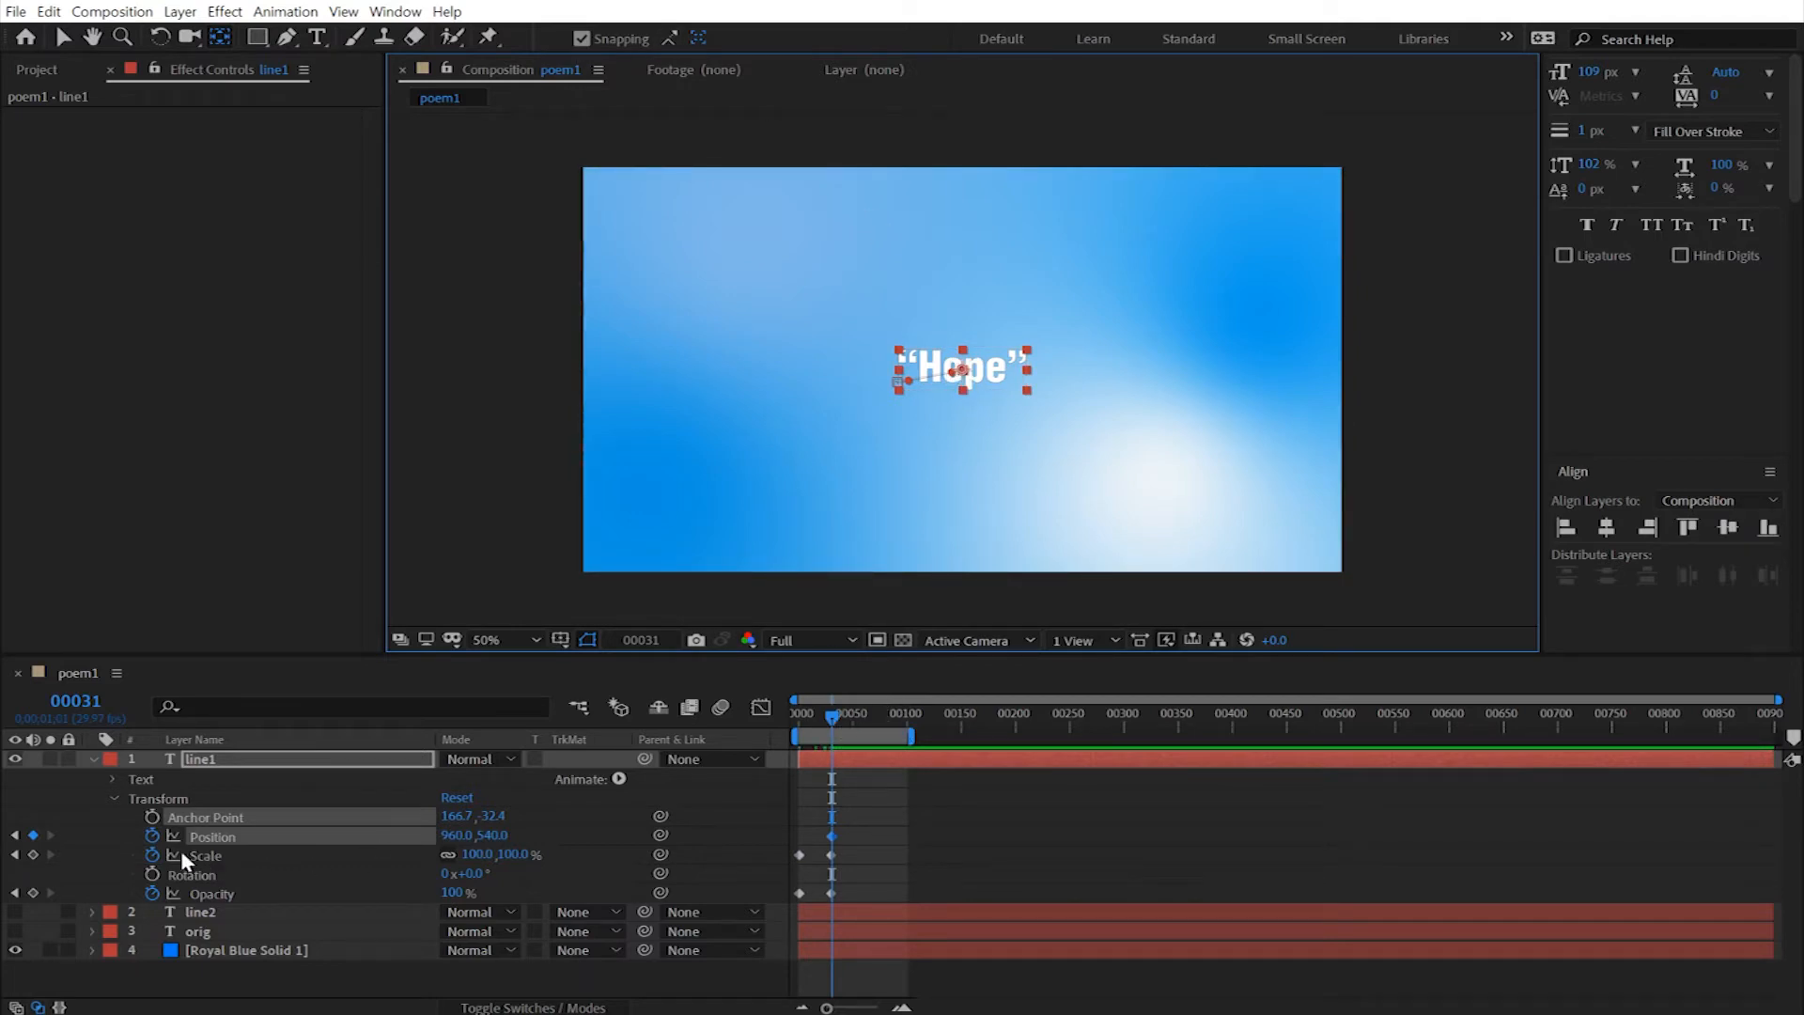
{"action": "left_click", "coordinate": [151, 835]}
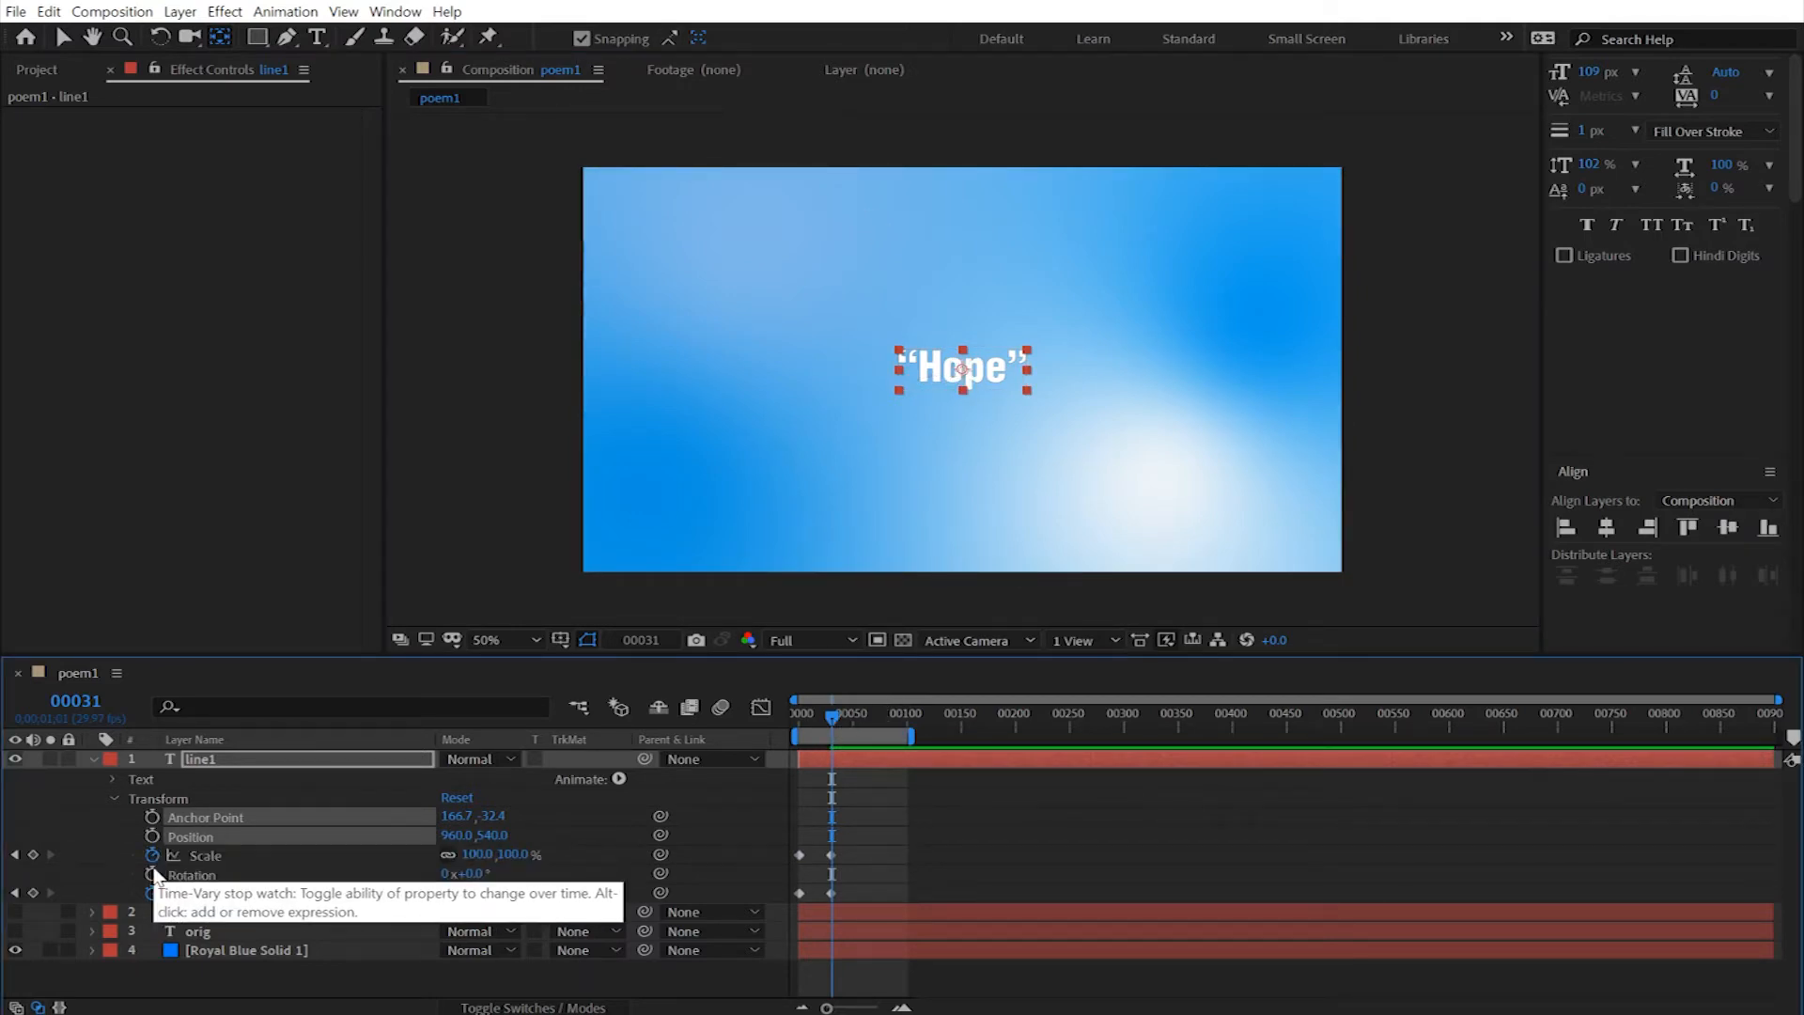
{"action": "left_click", "coordinate": [153, 835]}
Step: Preview line1's scale and opacity animation around the centered anchor point from frame 0
{"action": "left_click_drag", "start_coordinate": [827, 717], "coordinate": [752, 718]}
{"action": "key", "text": "space"}
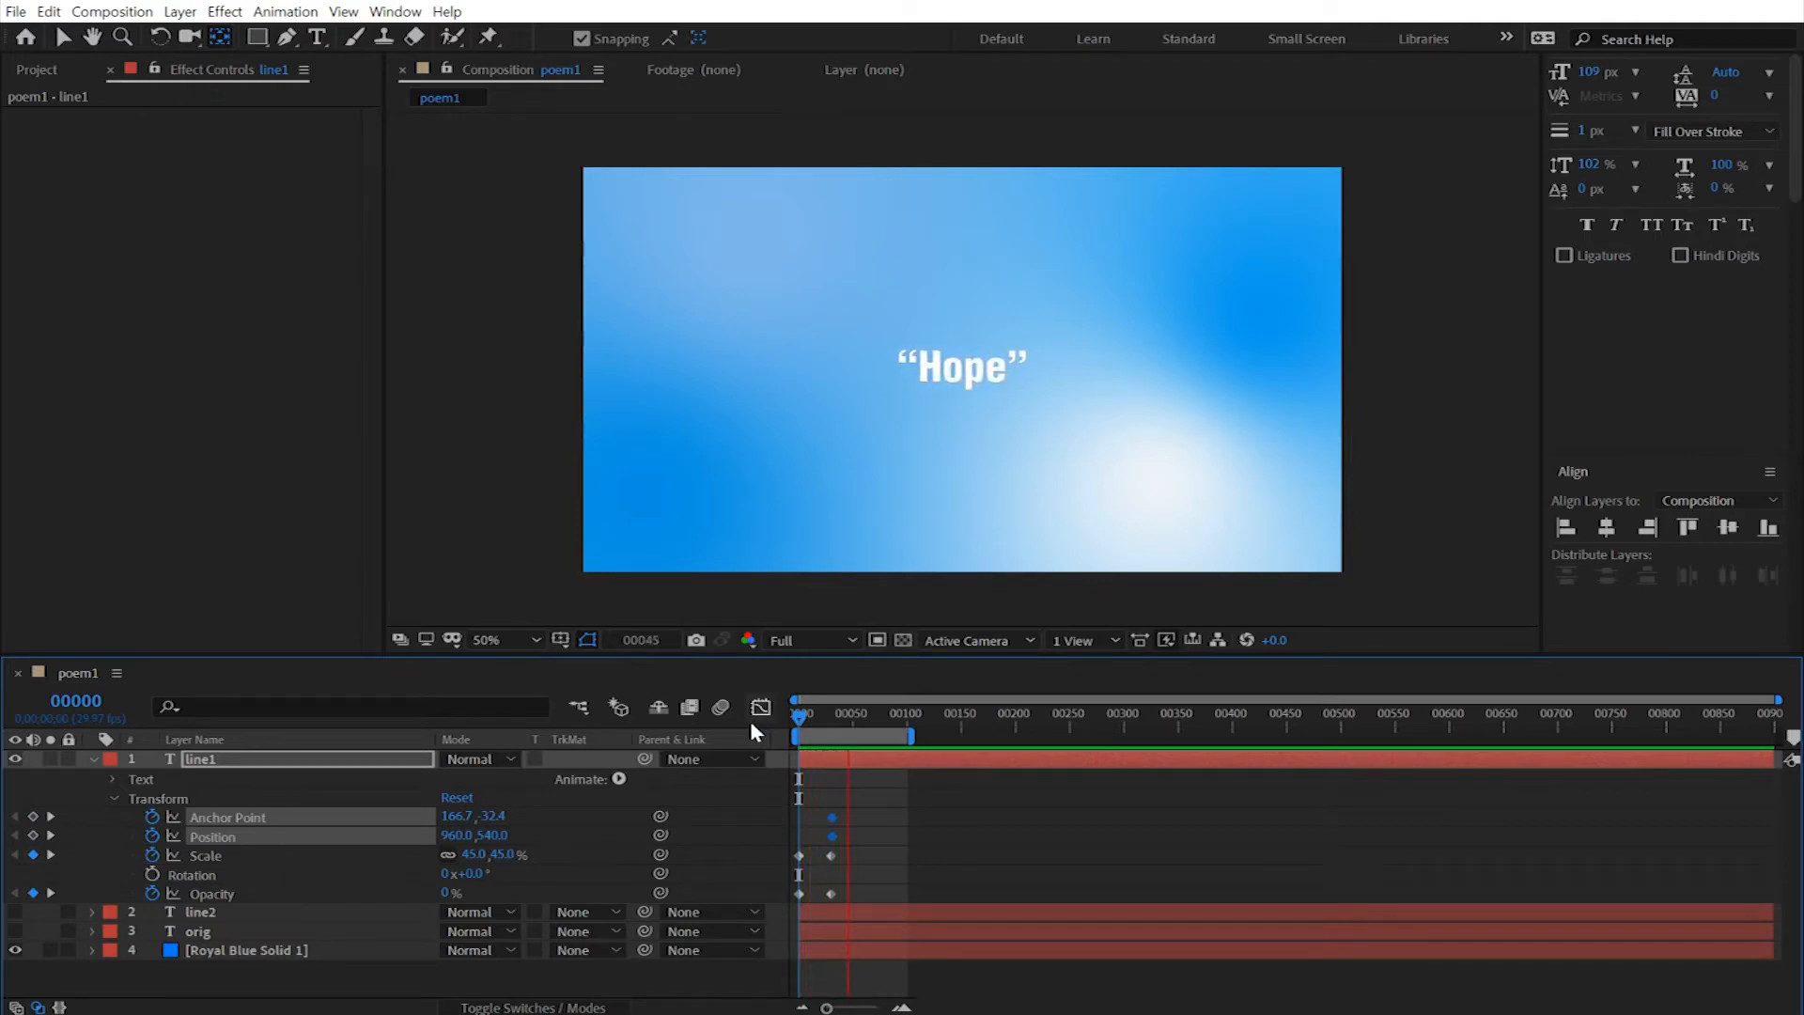
{"action": "key", "text": "space"}
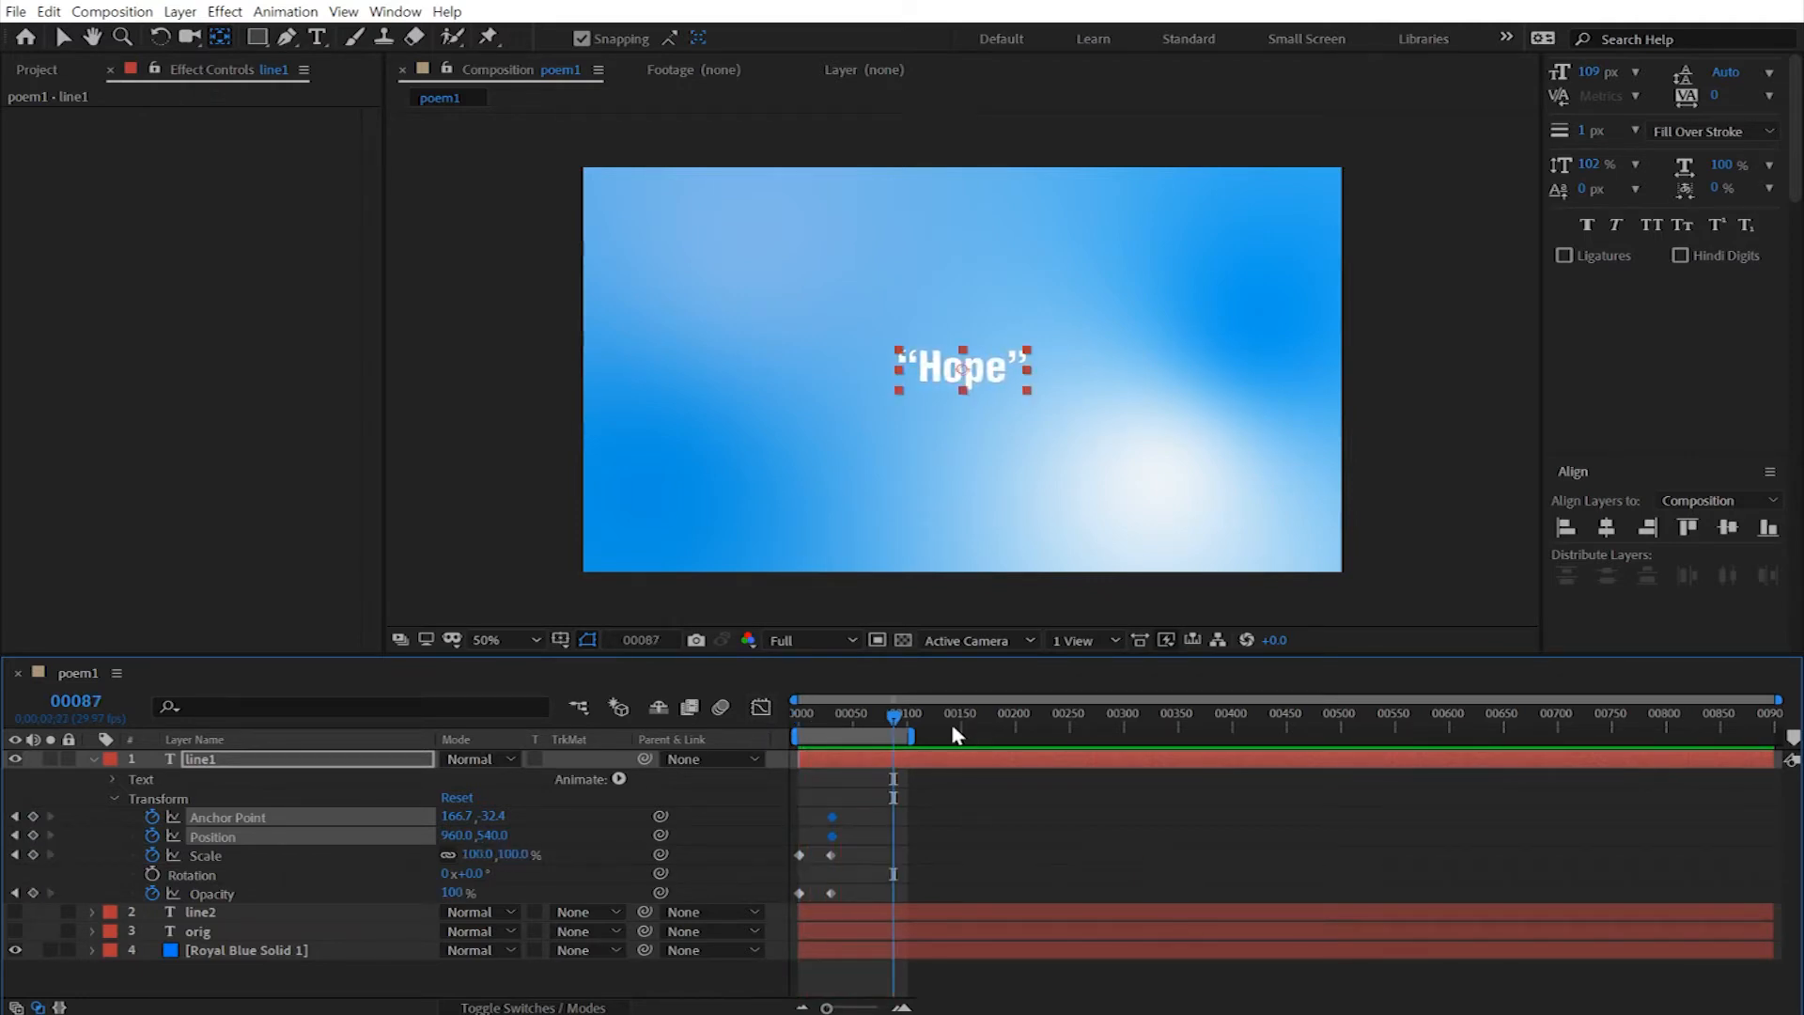
Step: Remove line1's scale keyframes while its scale is 100%, and preview the animation from frame 0
{"action": "left_click_drag", "start_coordinate": [898, 714], "coordinate": [767, 722]}
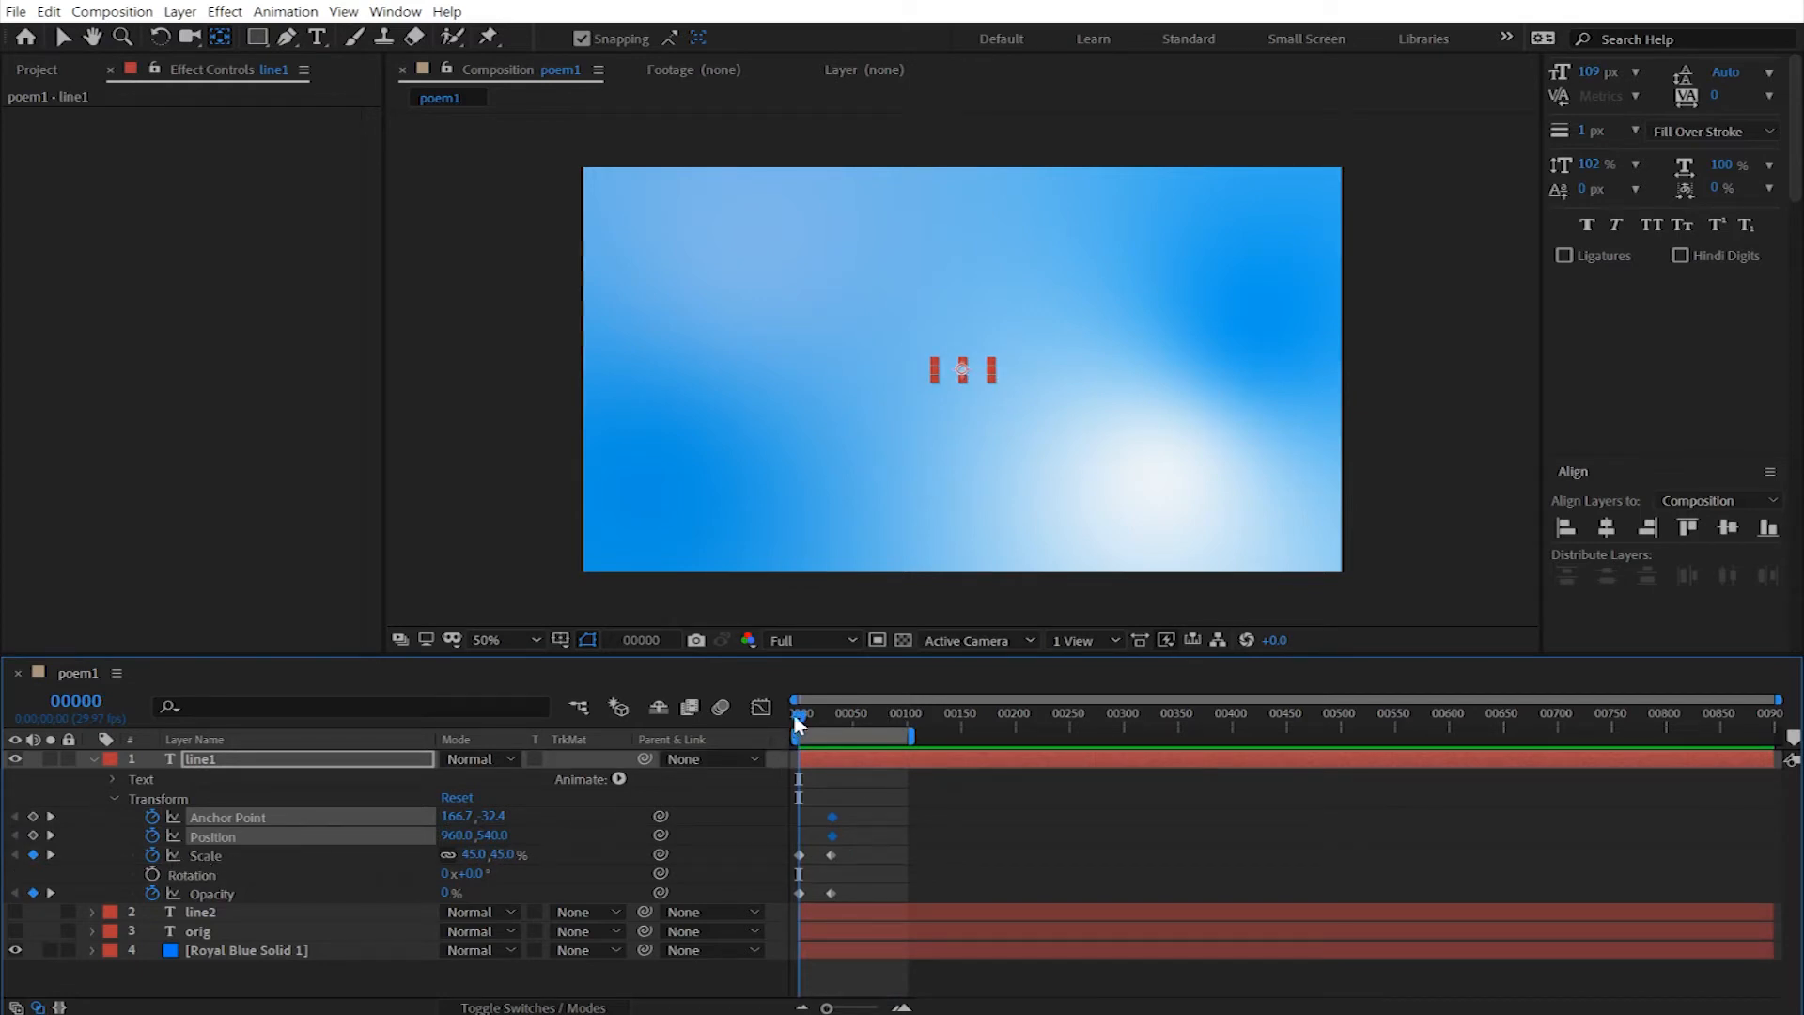
{"action": "left_click_drag", "start_coordinate": [802, 712], "coordinate": [833, 718]}
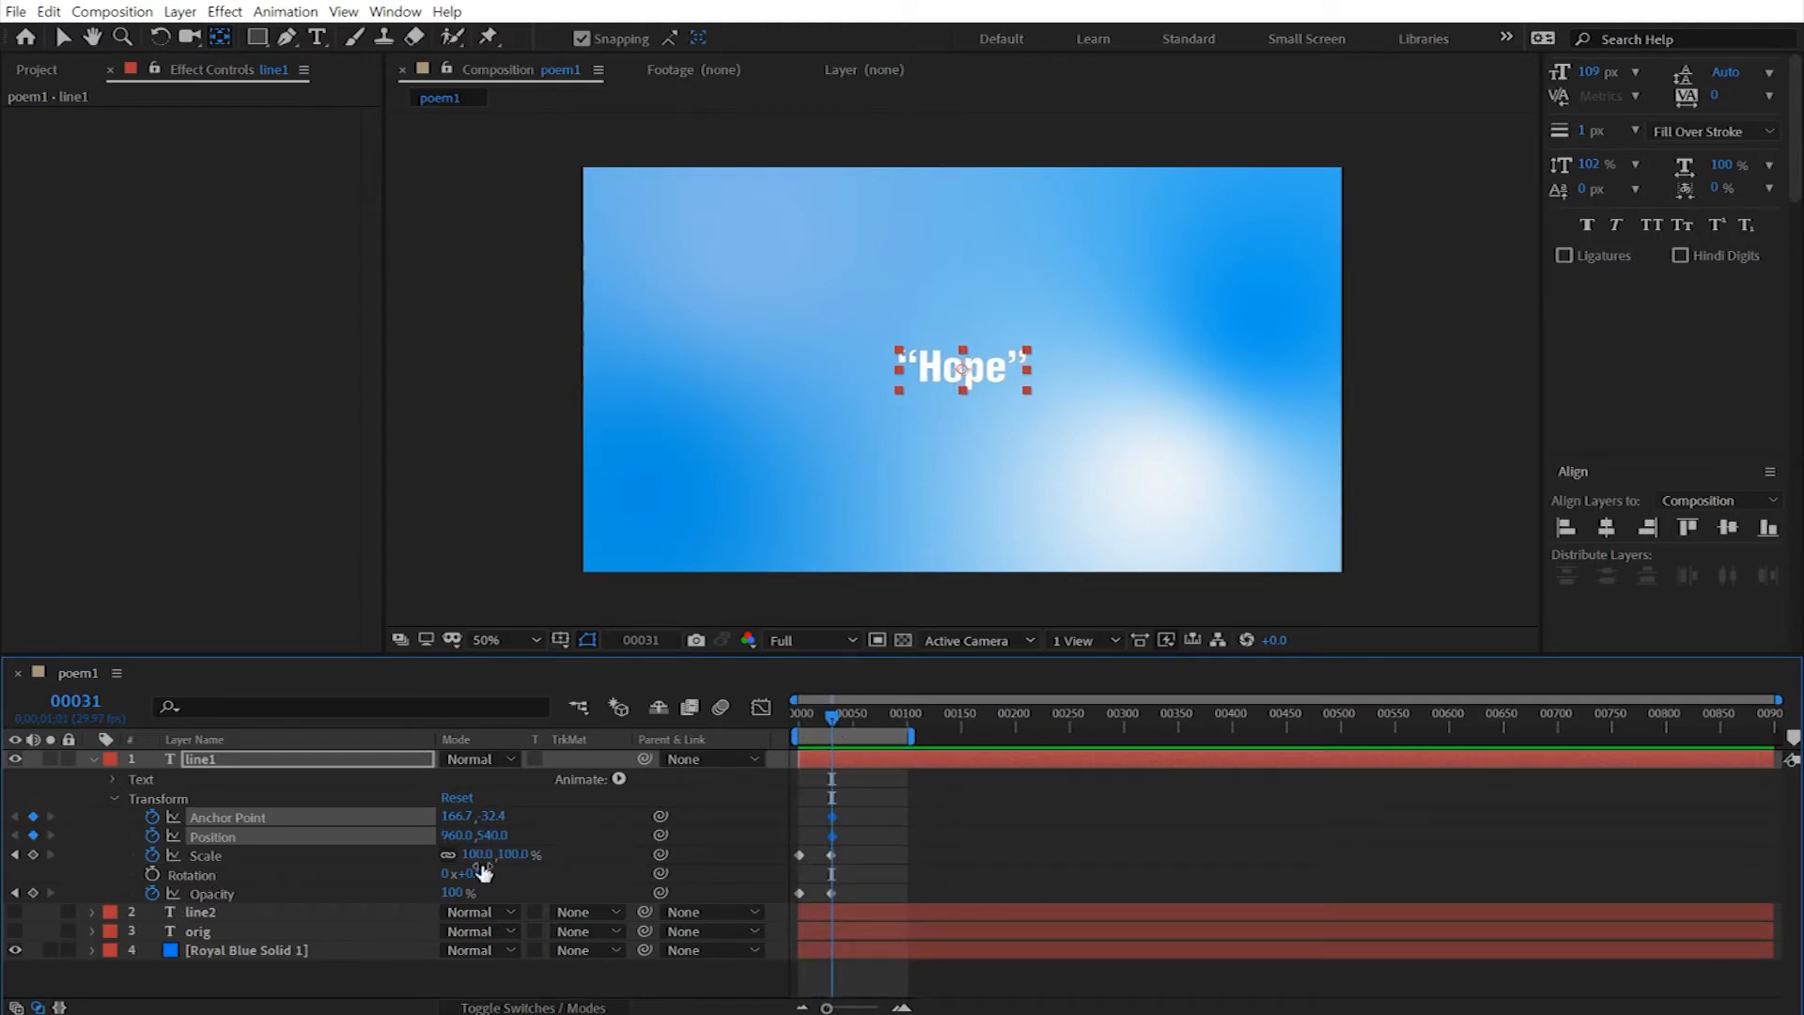
{"action": "left_click", "coordinate": [831, 855]}
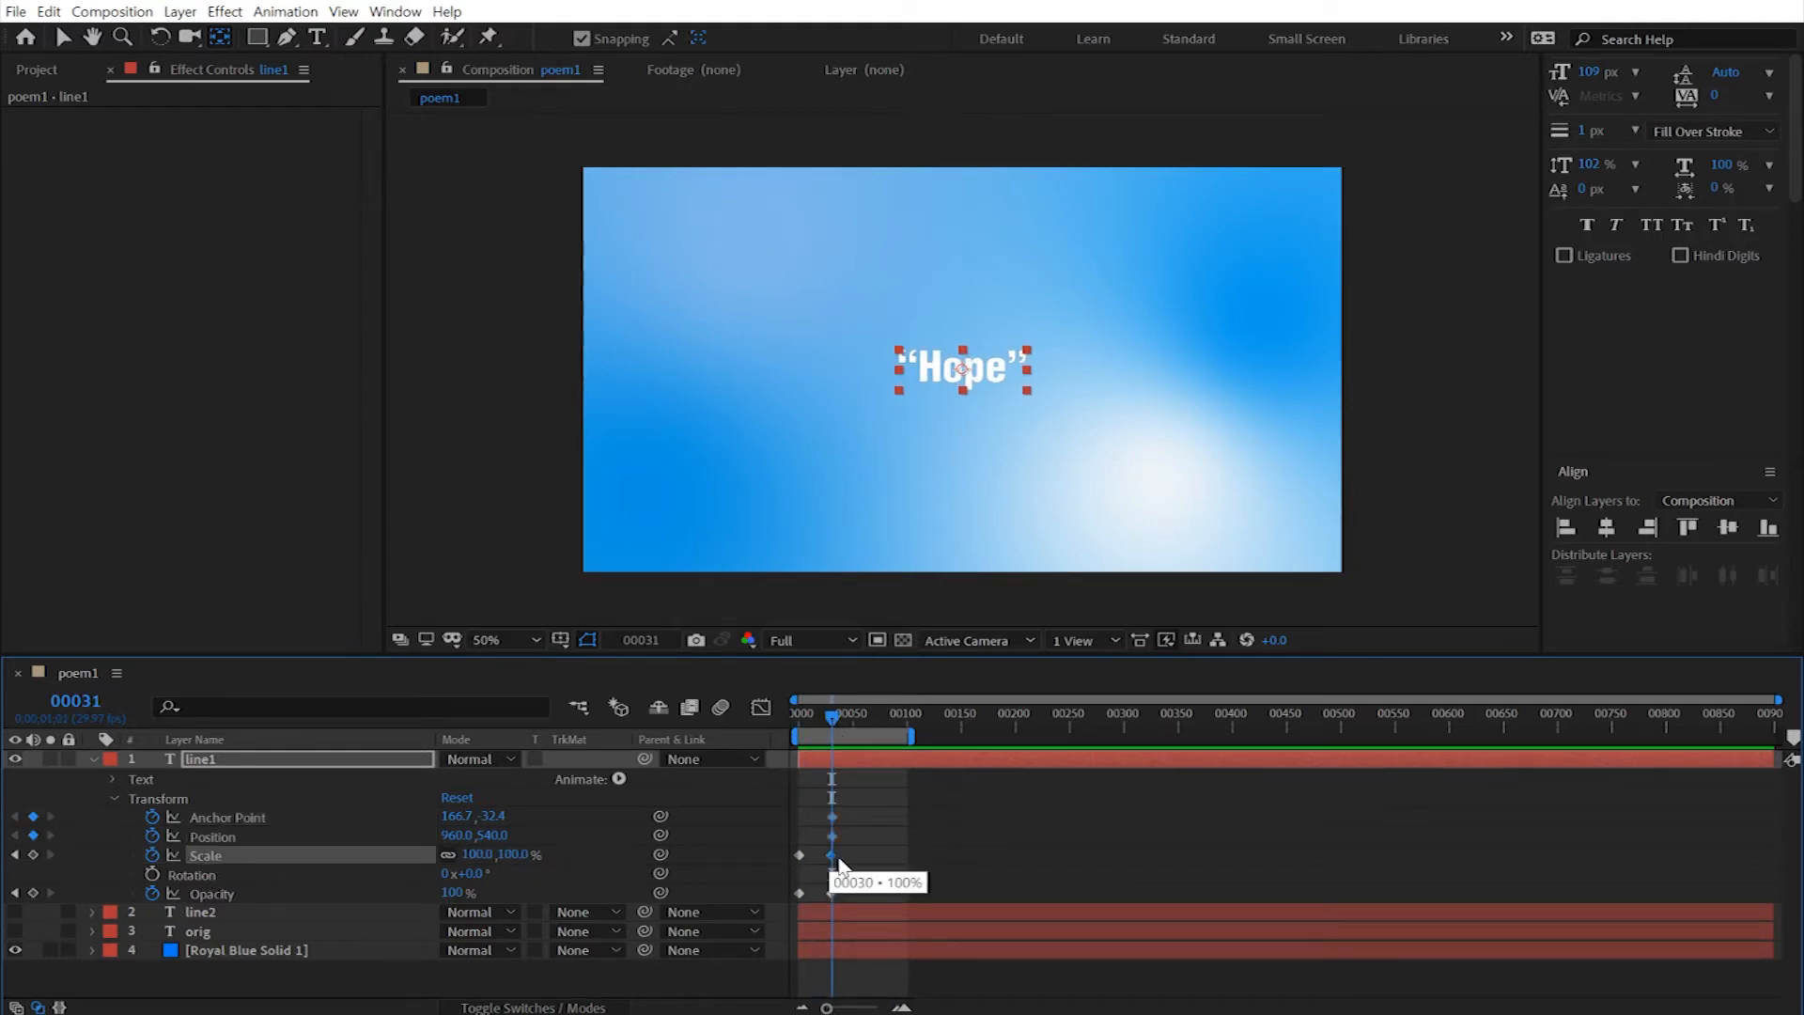
{"action": "left_click", "coordinate": [152, 854]}
{"action": "left_click_drag", "start_coordinate": [831, 716], "coordinate": [777, 769]}
{"action": "key", "text": "space"}
{"action": "key", "text": "space"}
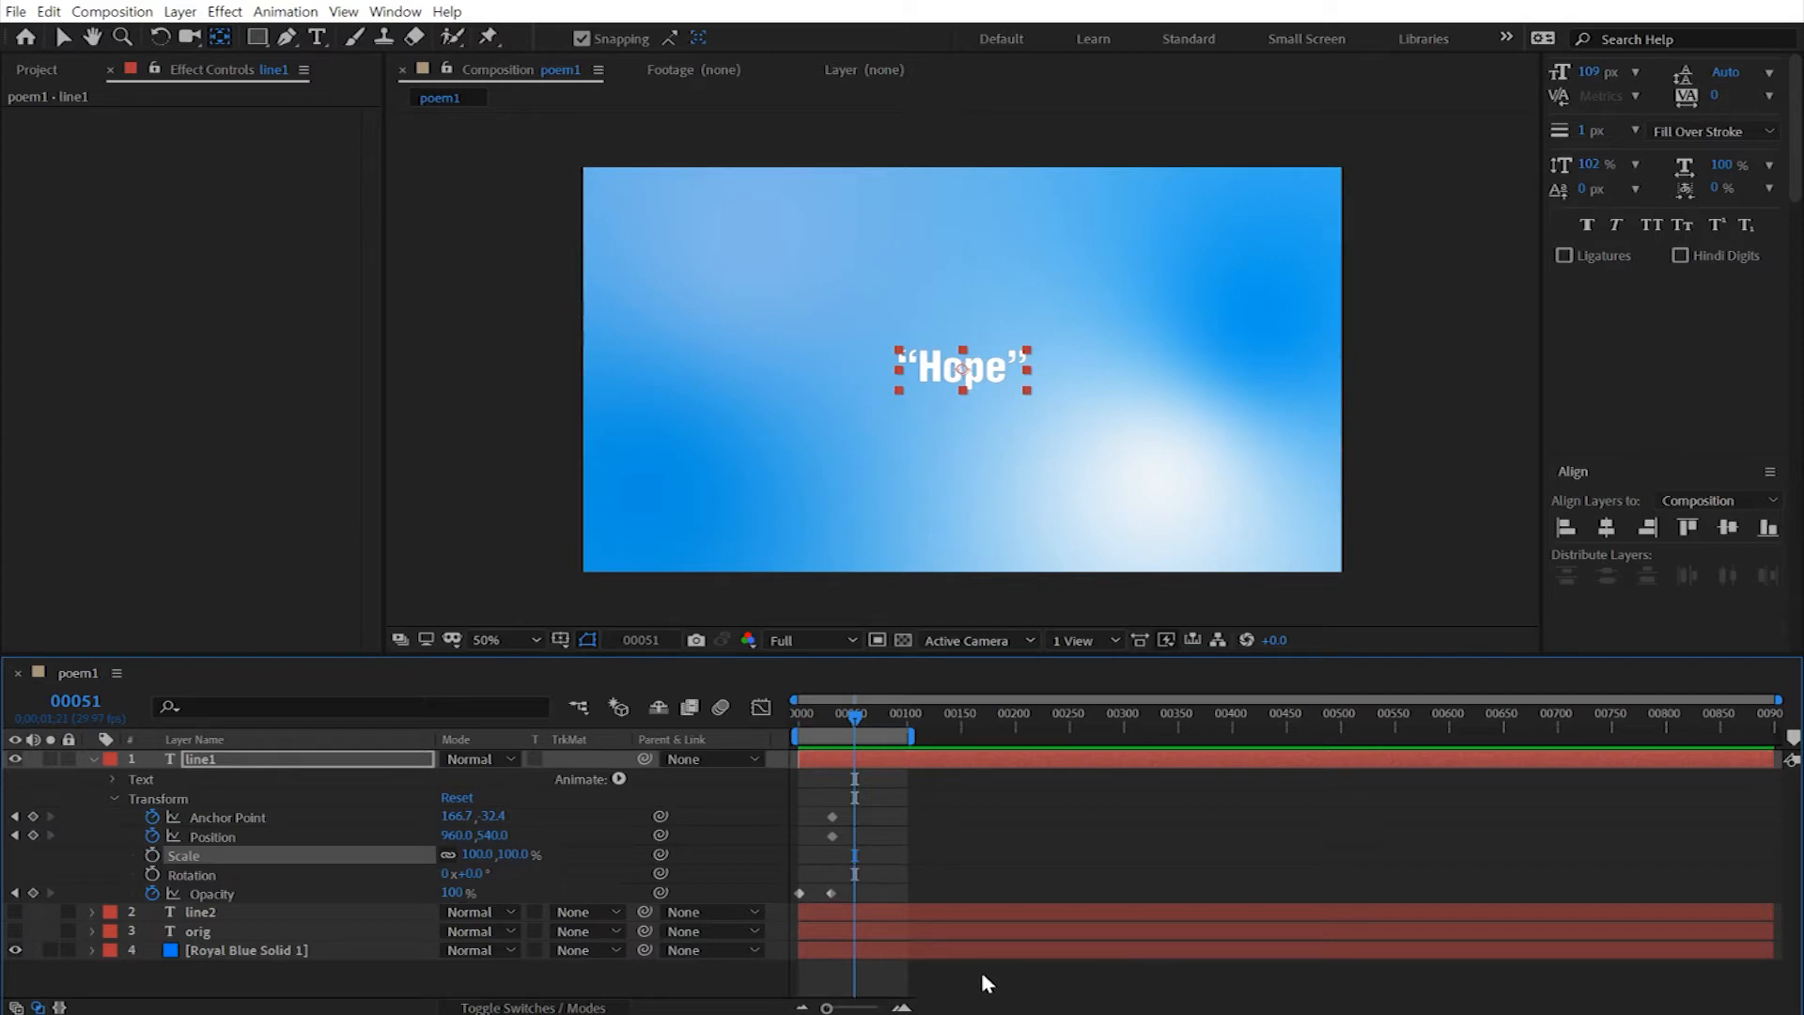
Step: Show line2 with line1 hidden, and move line2's anchor point to the center of its text
{"action": "left_click", "coordinate": [91, 758]}
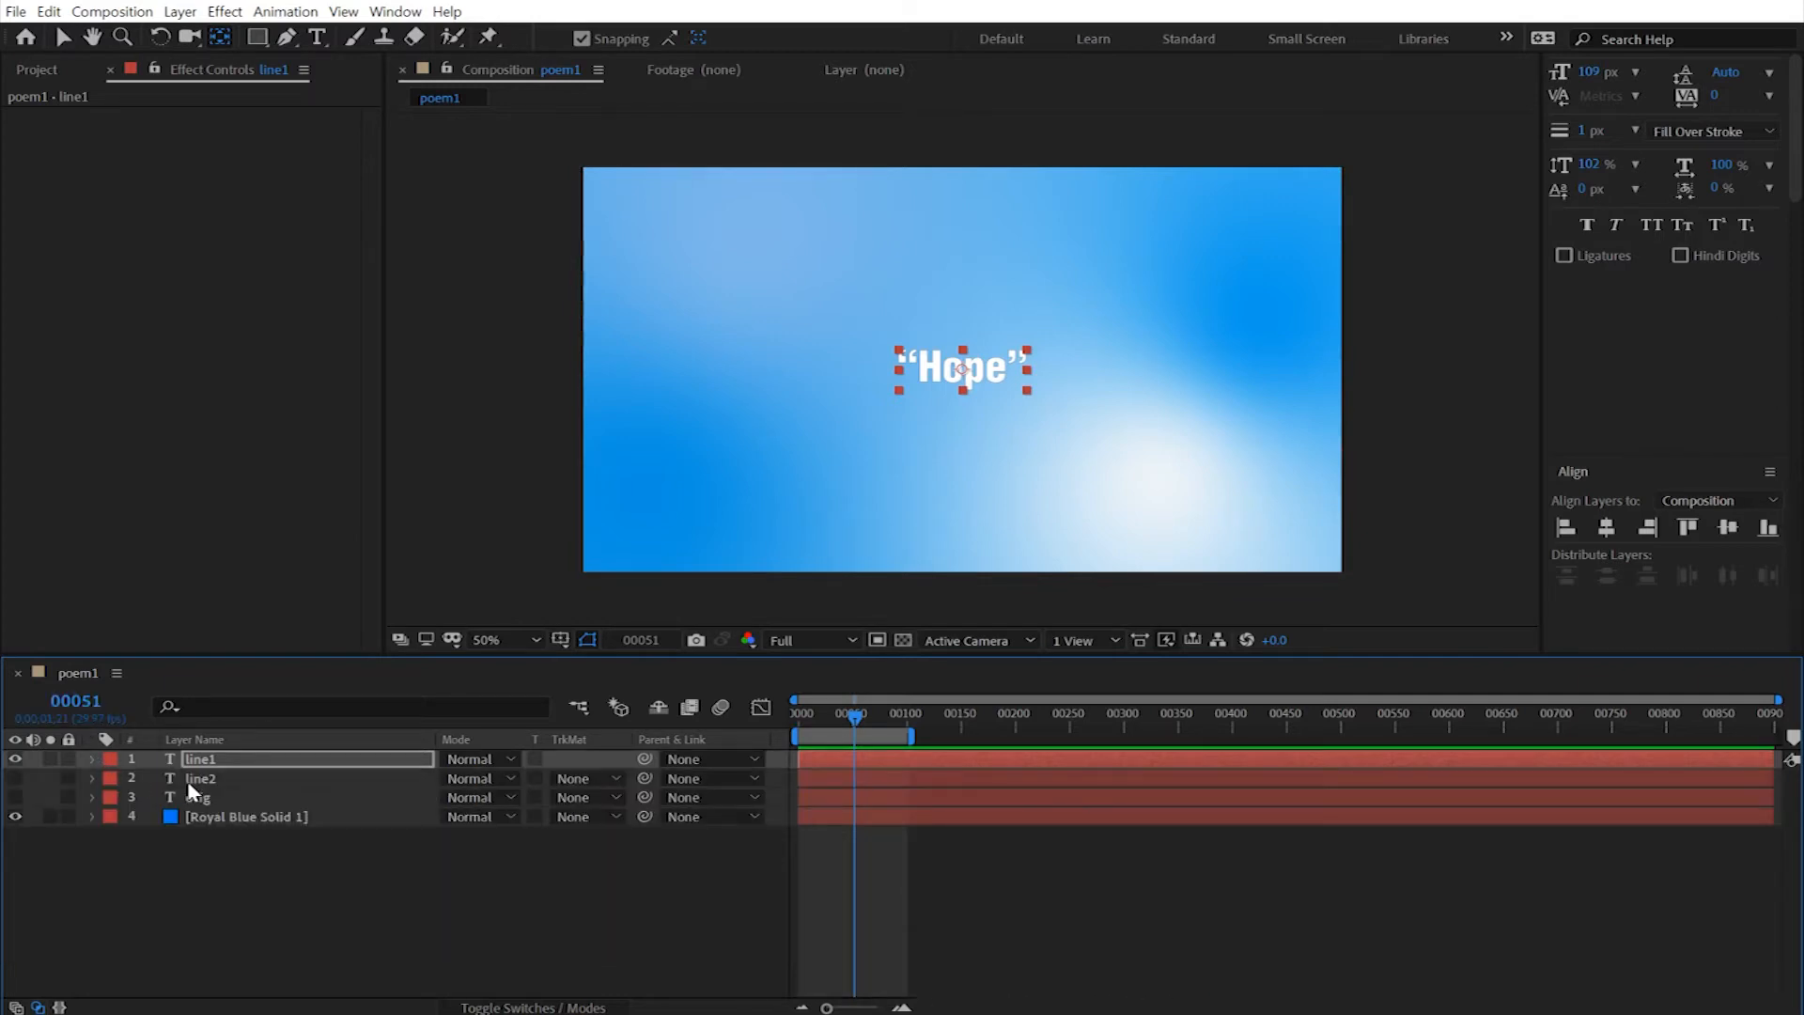
{"action": "left_click", "coordinate": [15, 778]}
{"action": "left_click", "coordinate": [15, 758]}
{"action": "left_click", "coordinate": [891, 380]}
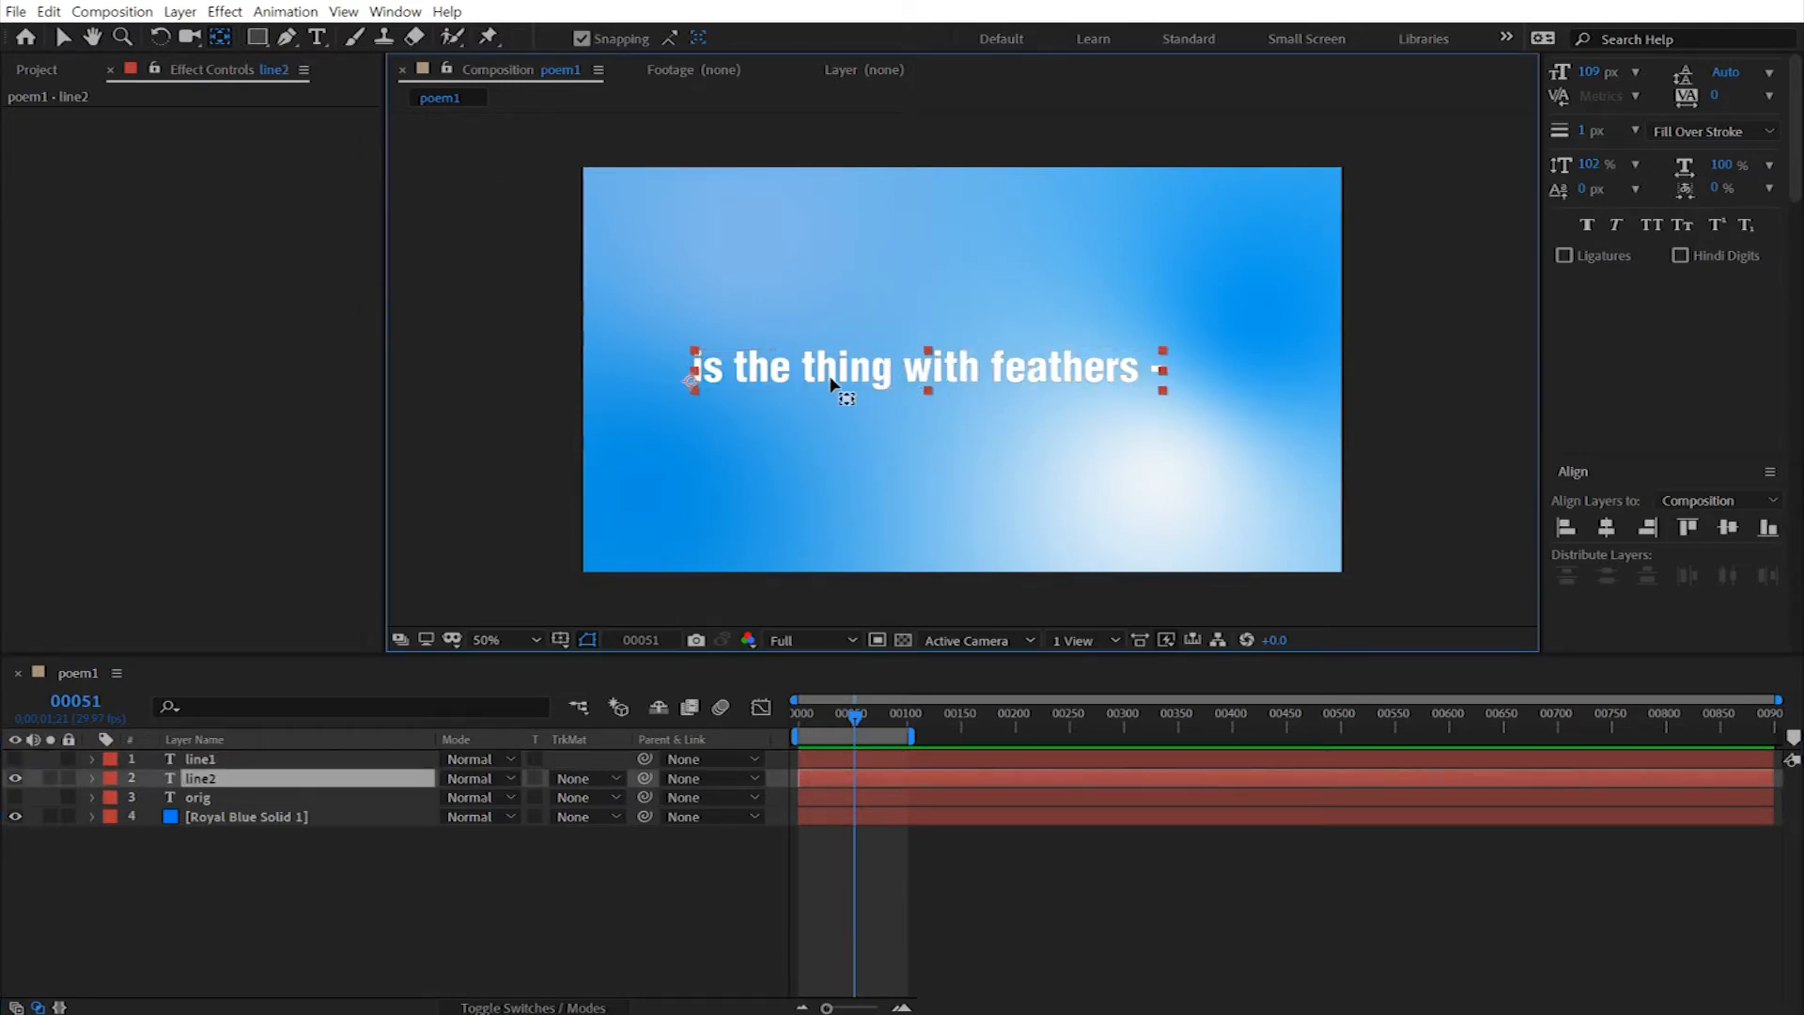
{"action": "left_click_drag", "start_coordinate": [729, 380], "coordinate": [927, 371]}
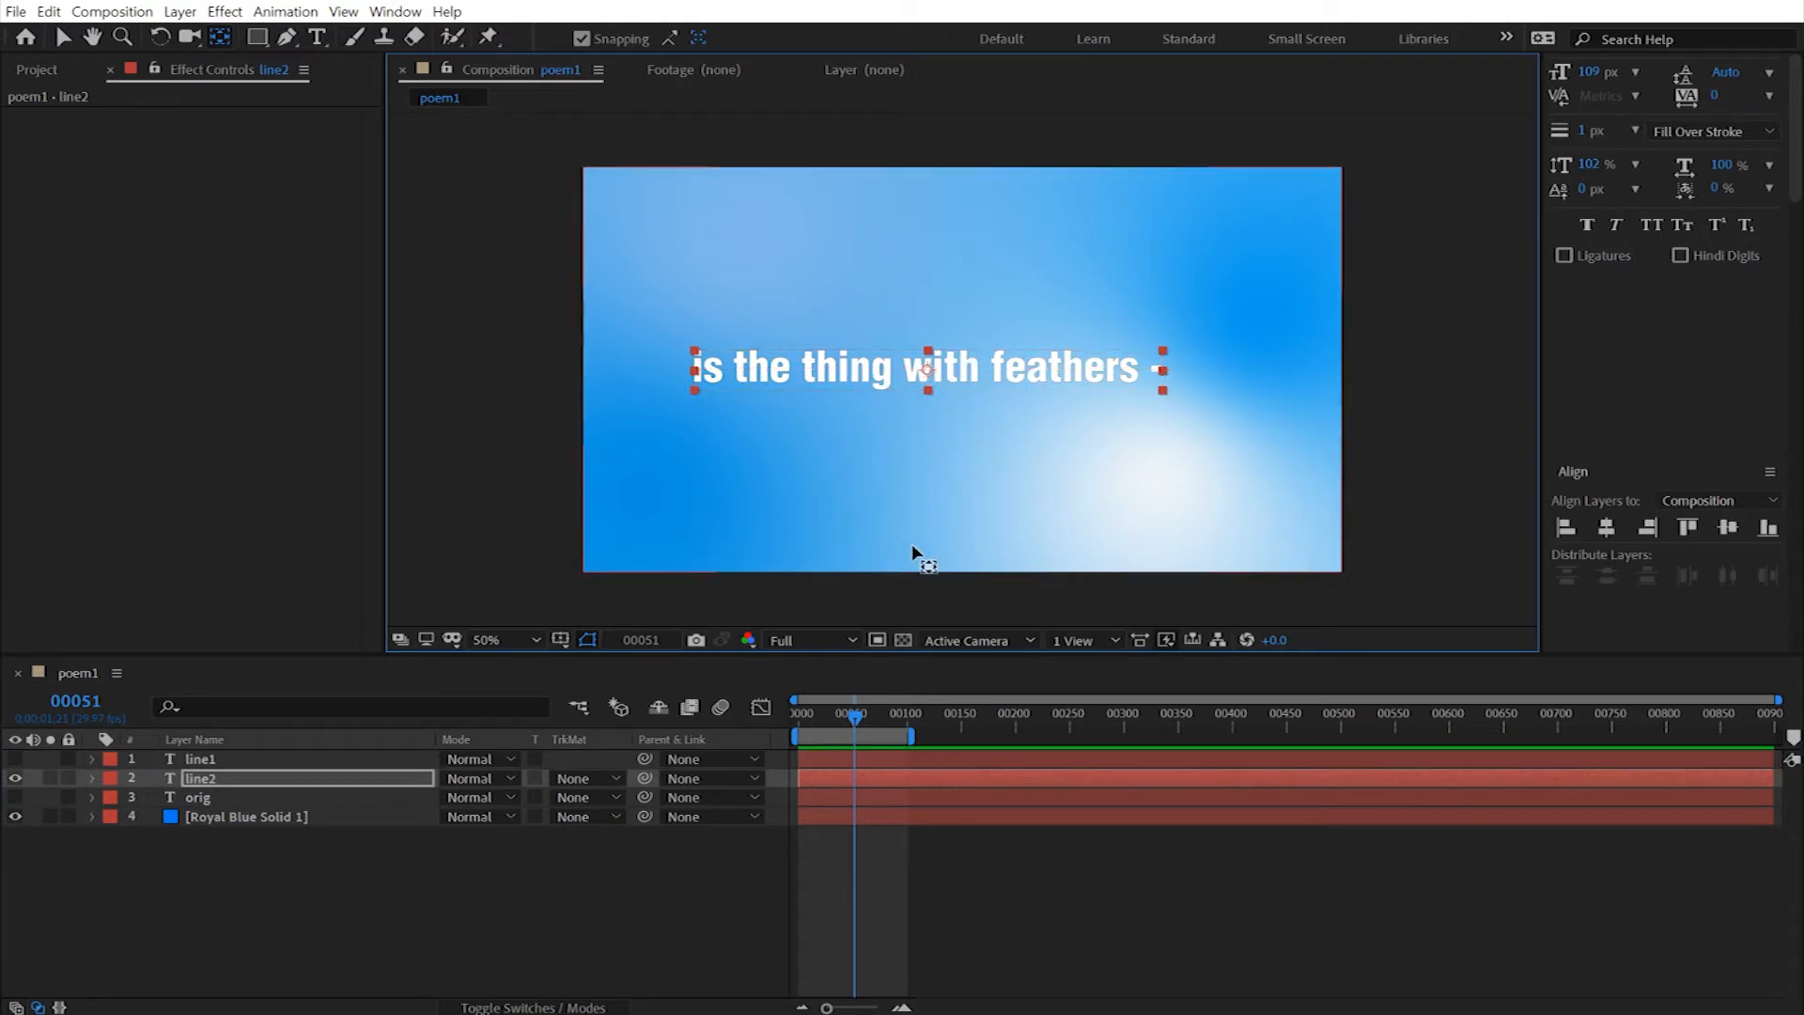
Step: Center line2 horizontally and vertically in the composition, and restore line1's visibility
{"action": "left_click", "coordinate": [1606, 527]}
{"action": "left_click", "coordinate": [1728, 531]}
{"action": "key", "text": "v"}
{"action": "left_click", "coordinate": [14, 759]}
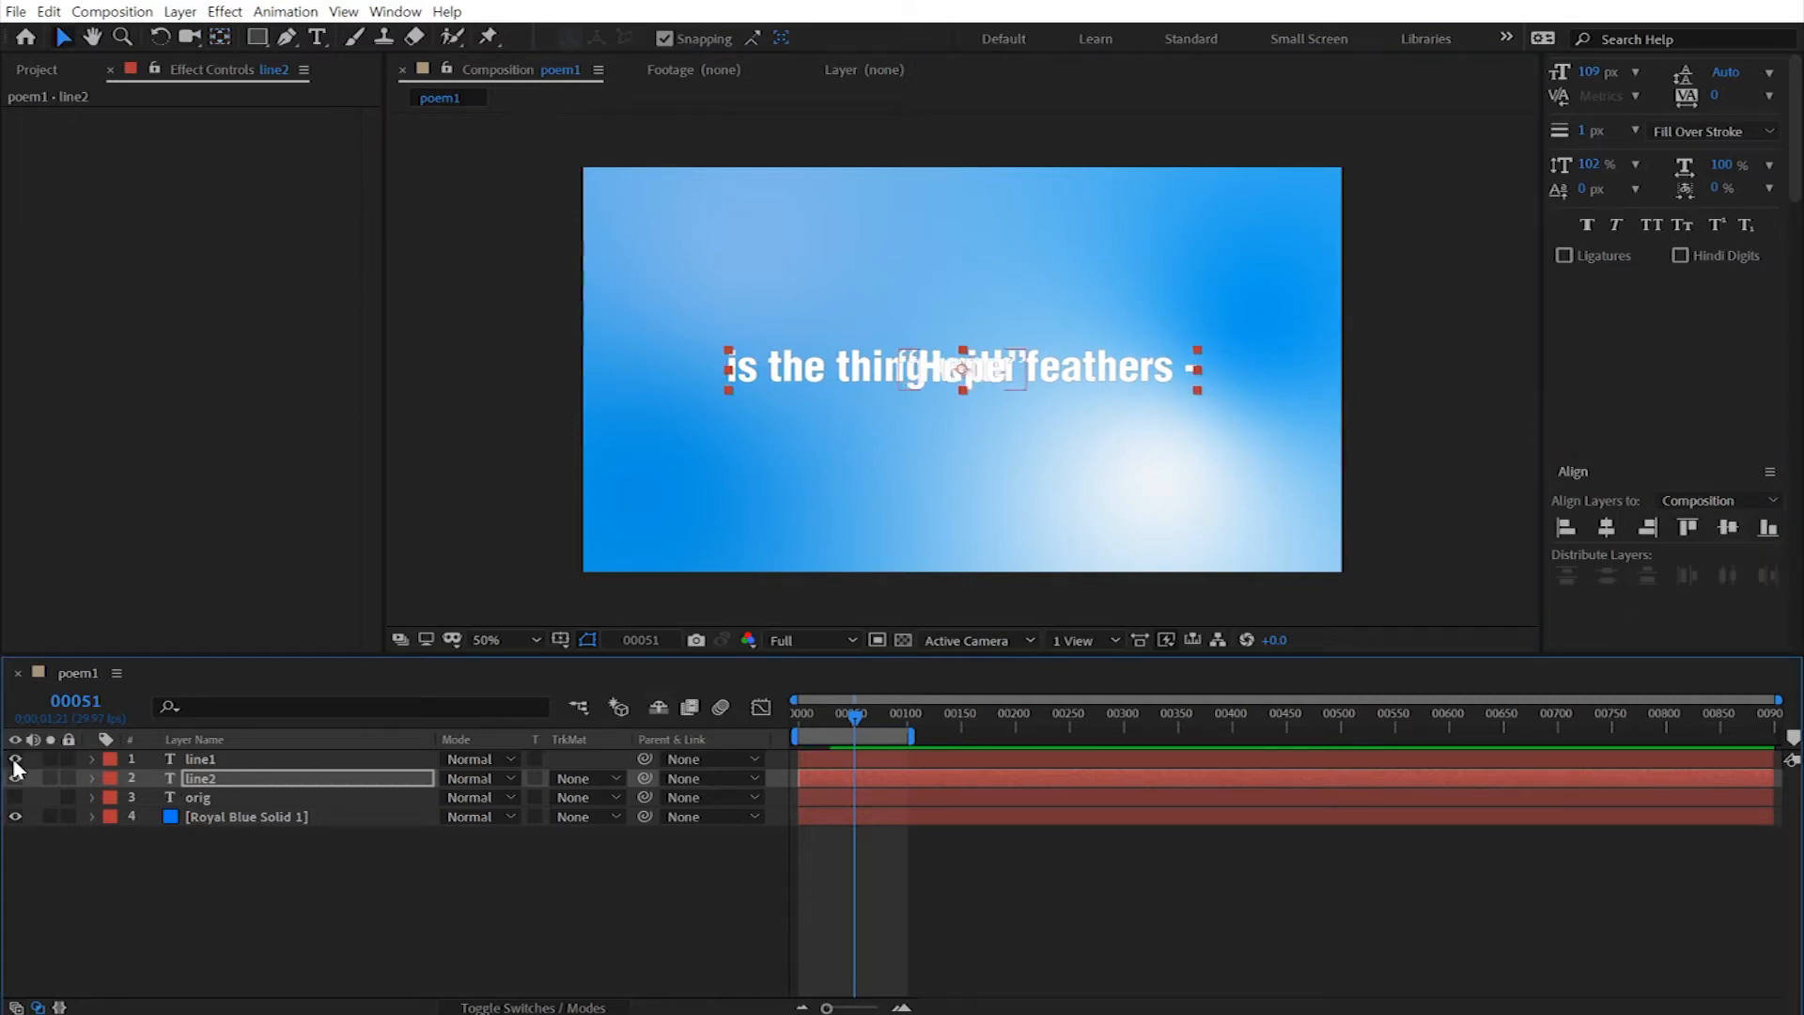
{"action": "left_click", "coordinate": [14, 760]}
{"action": "left_click", "coordinate": [14, 759]}
Step: Hide line2 and preview the fade-in of “Hope” from frame 0
{"action": "left_click_drag", "start_coordinate": [827, 717], "coordinate": [765, 746]}
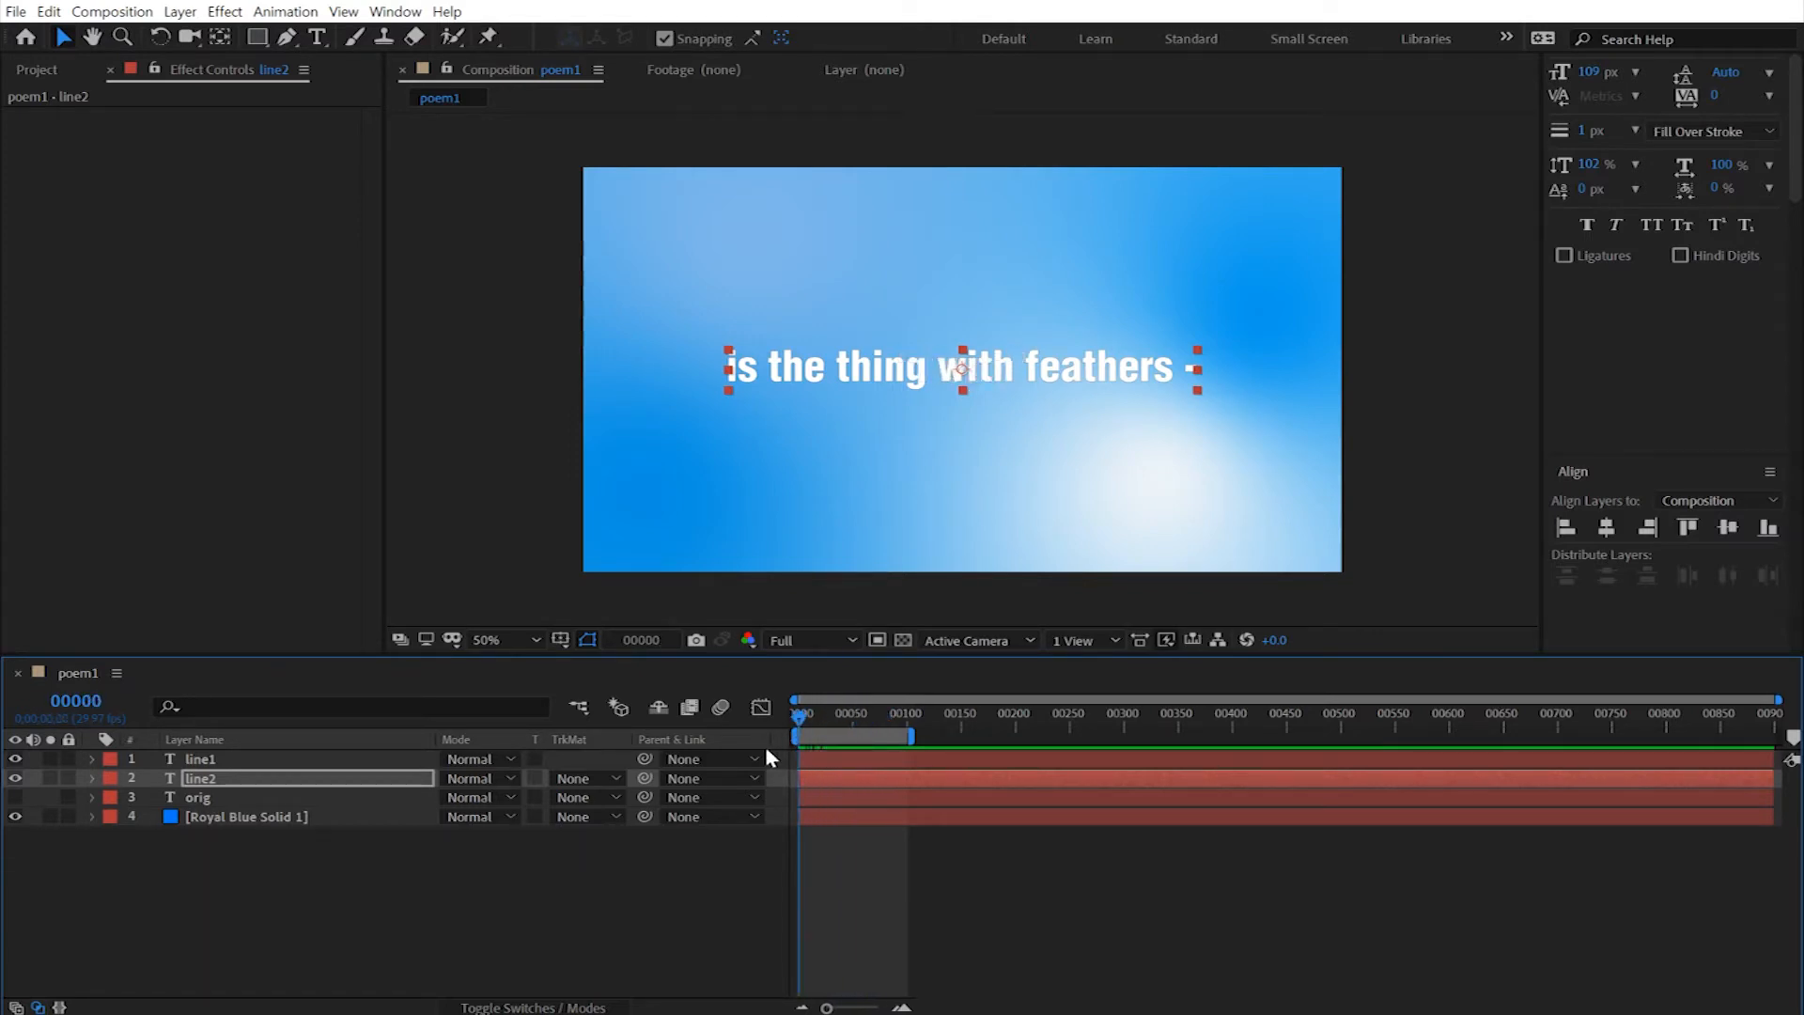
{"action": "left_click", "coordinate": [15, 778]}
{"action": "key", "text": "space"}
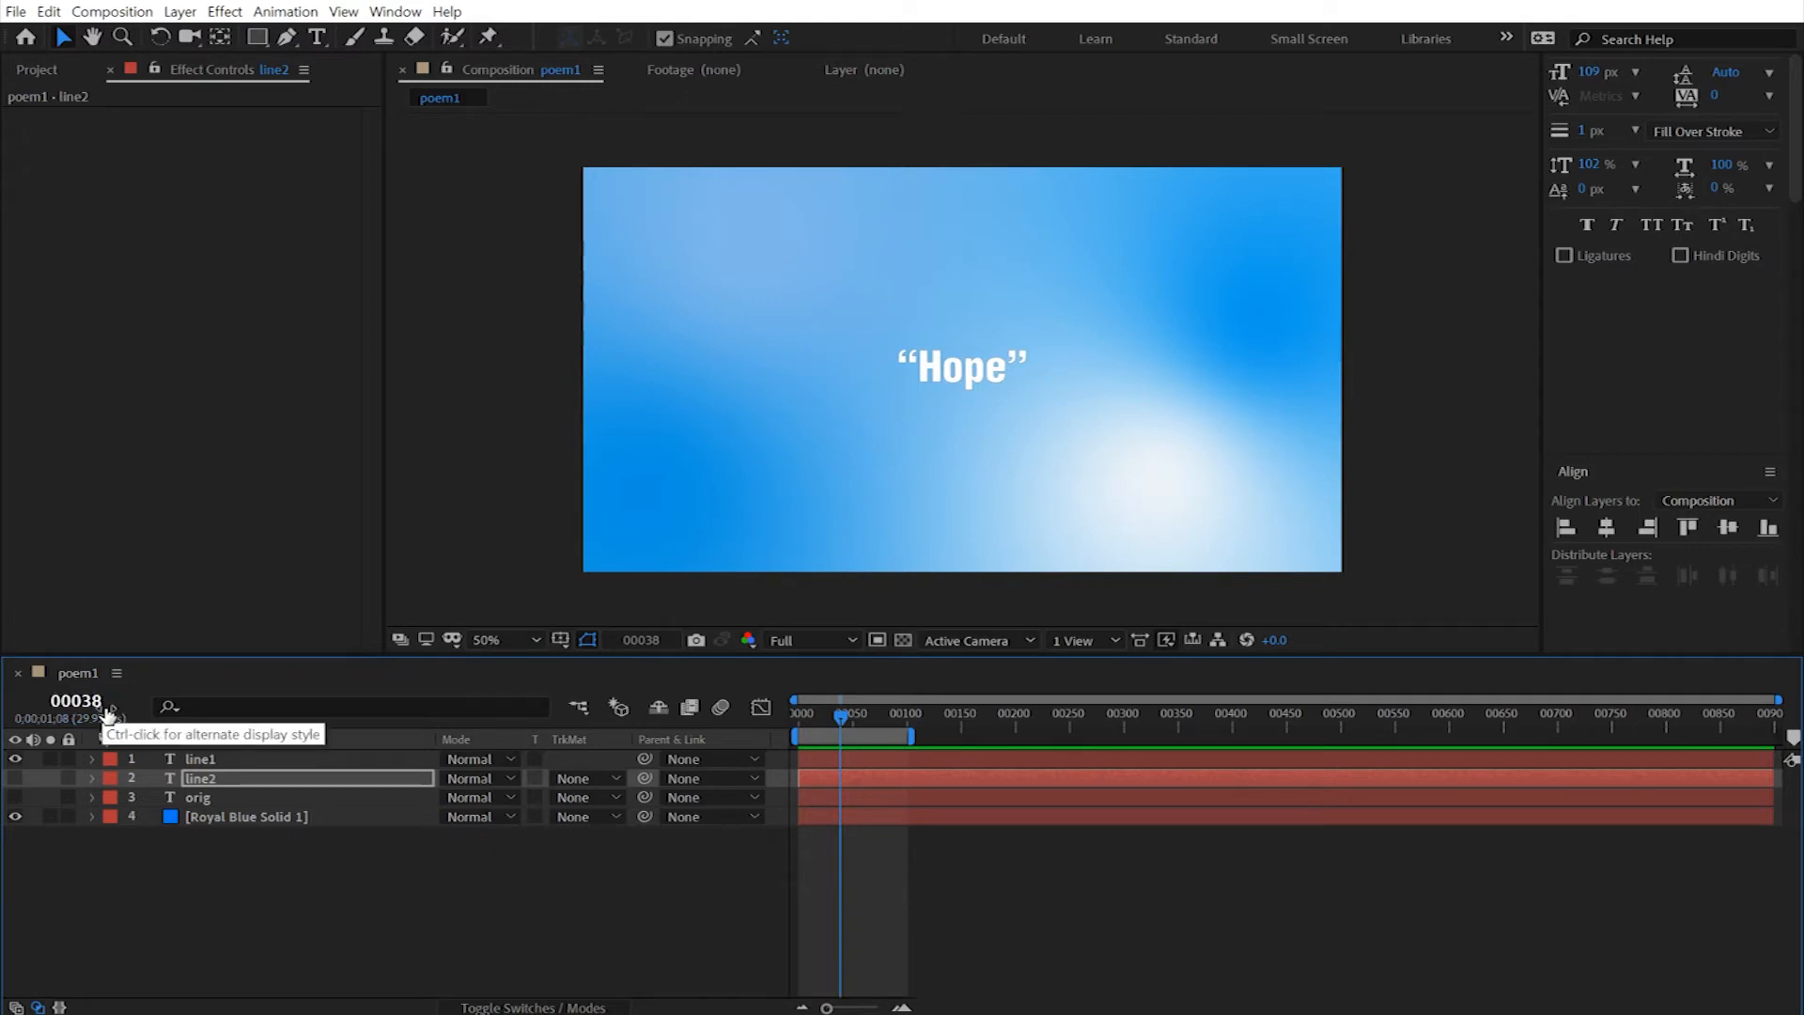
{"action": "left_click_drag", "start_coordinate": [840, 716], "coordinate": [798, 716]}
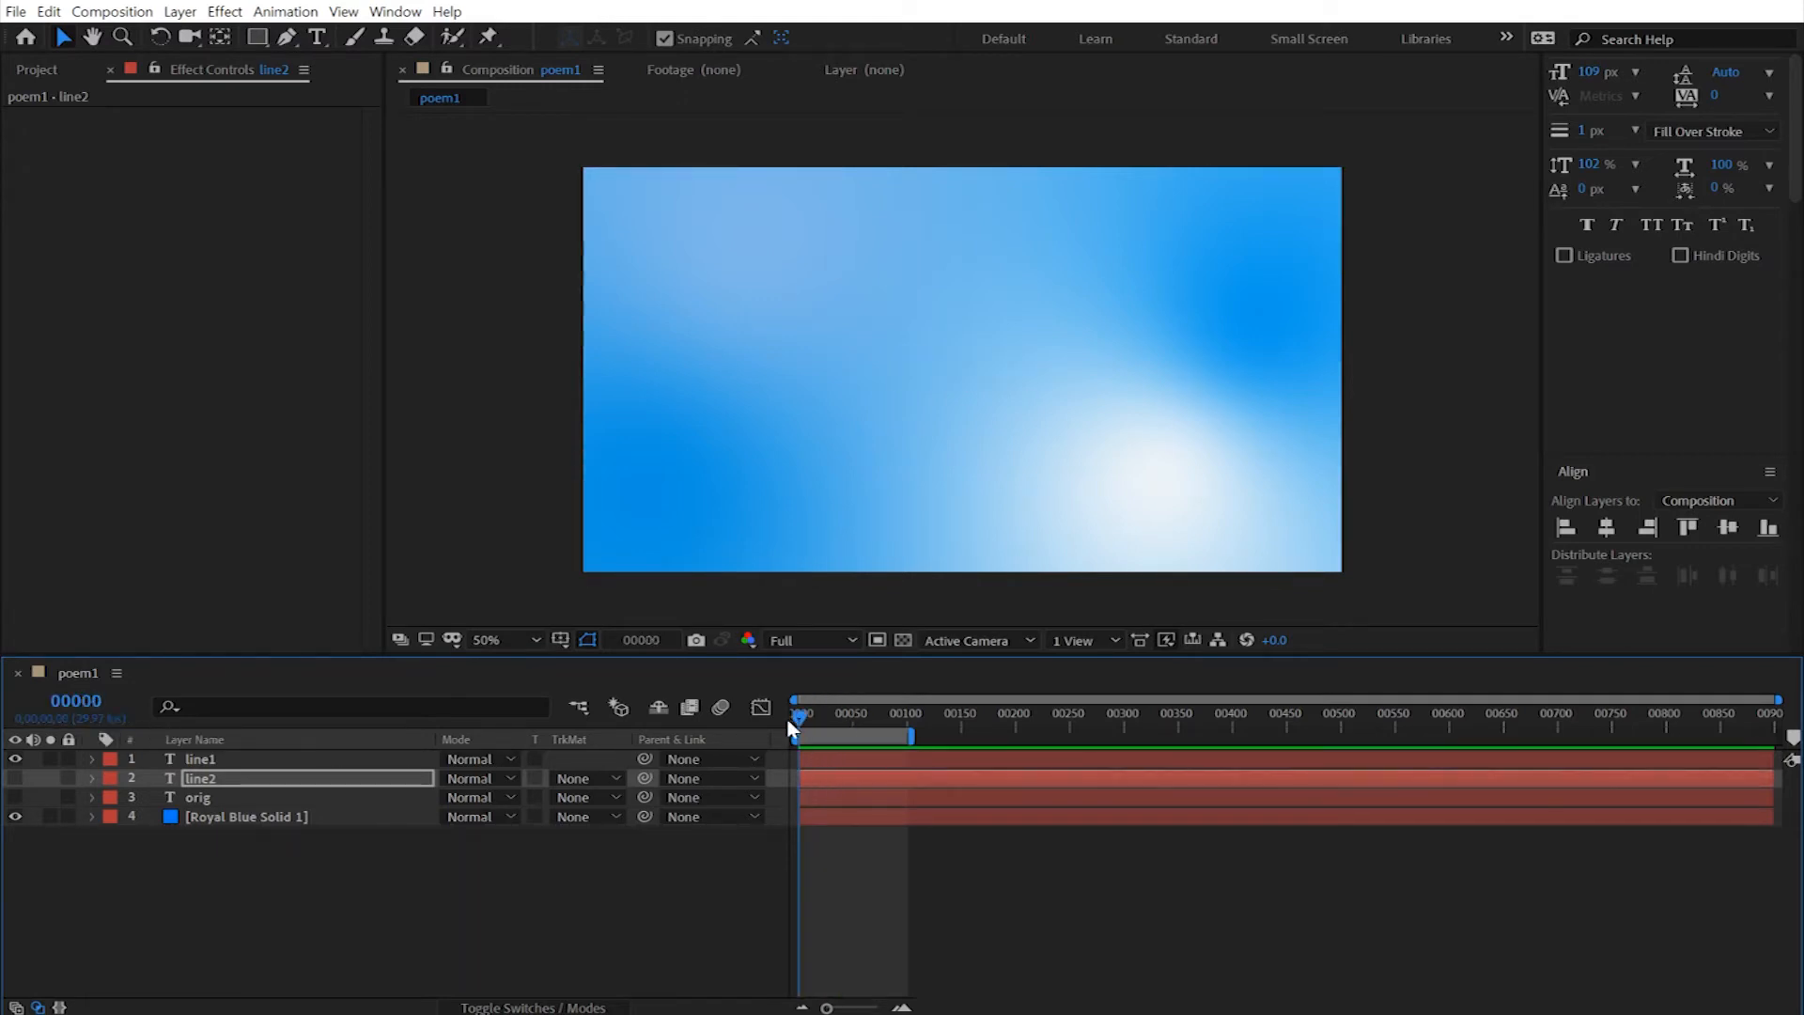
{"action": "key", "text": "space"}
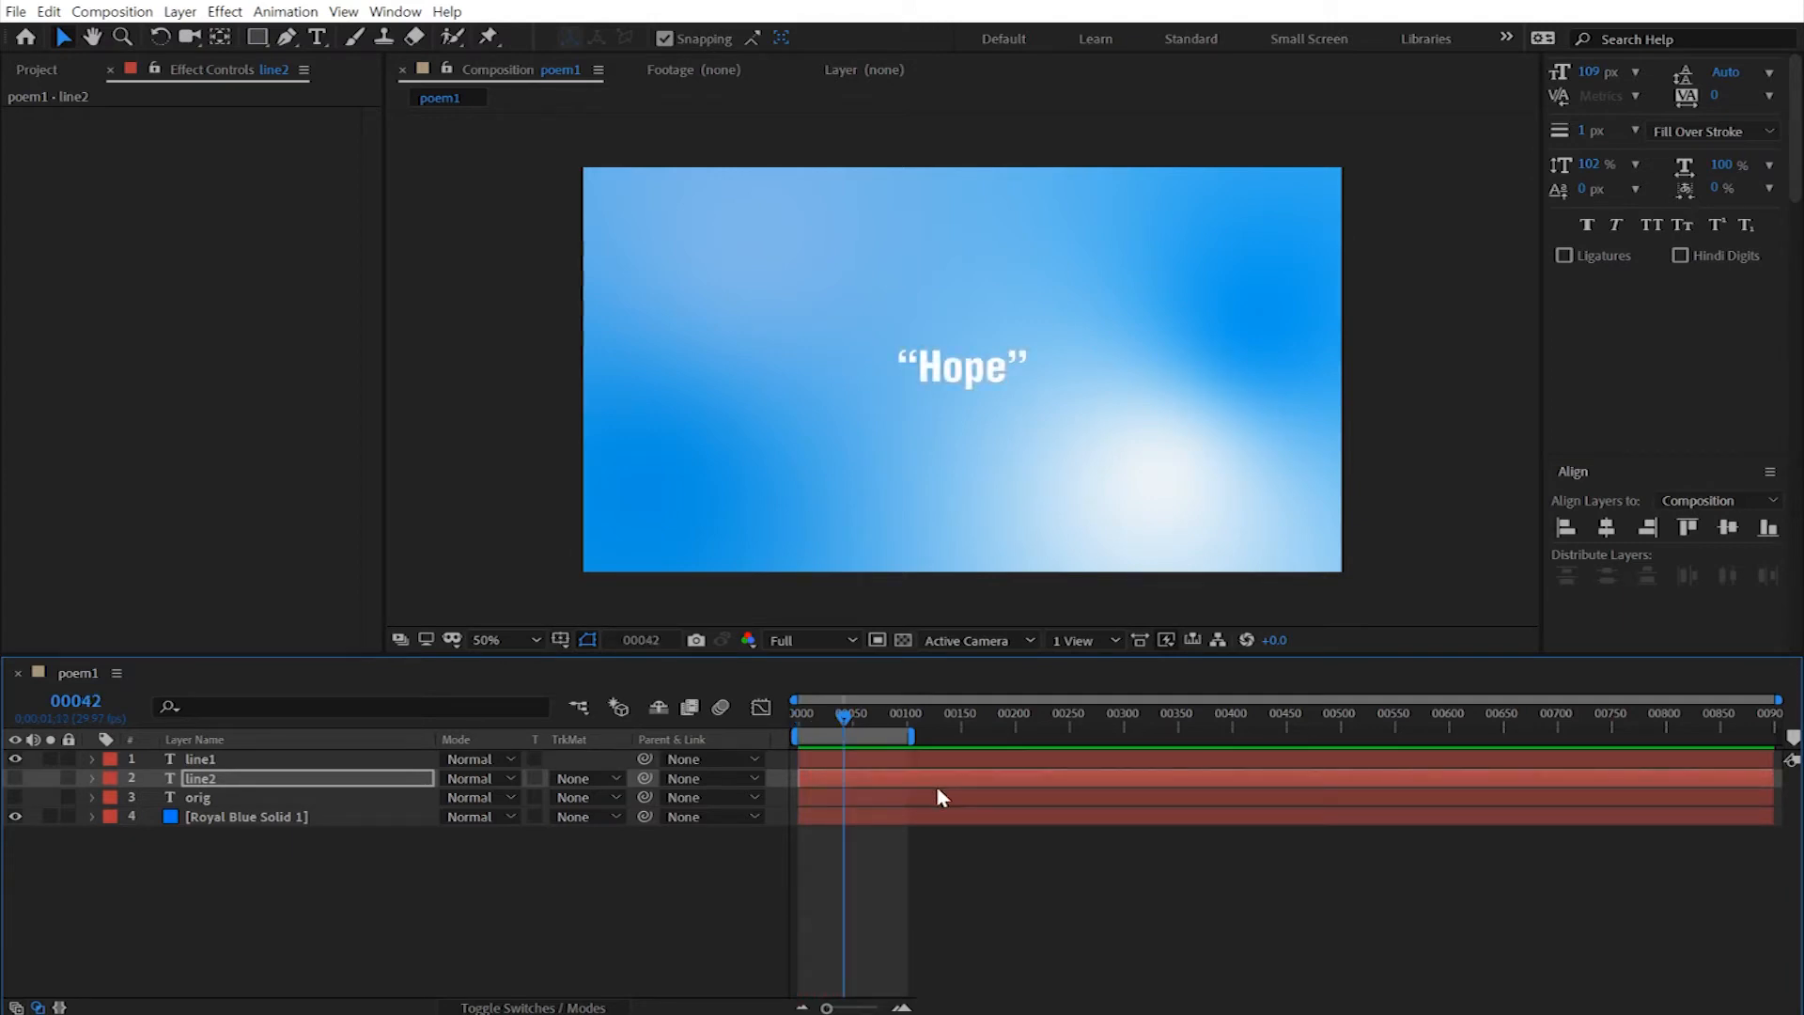
{"action": "left_click_drag", "start_coordinate": [846, 719], "coordinate": [766, 725]}
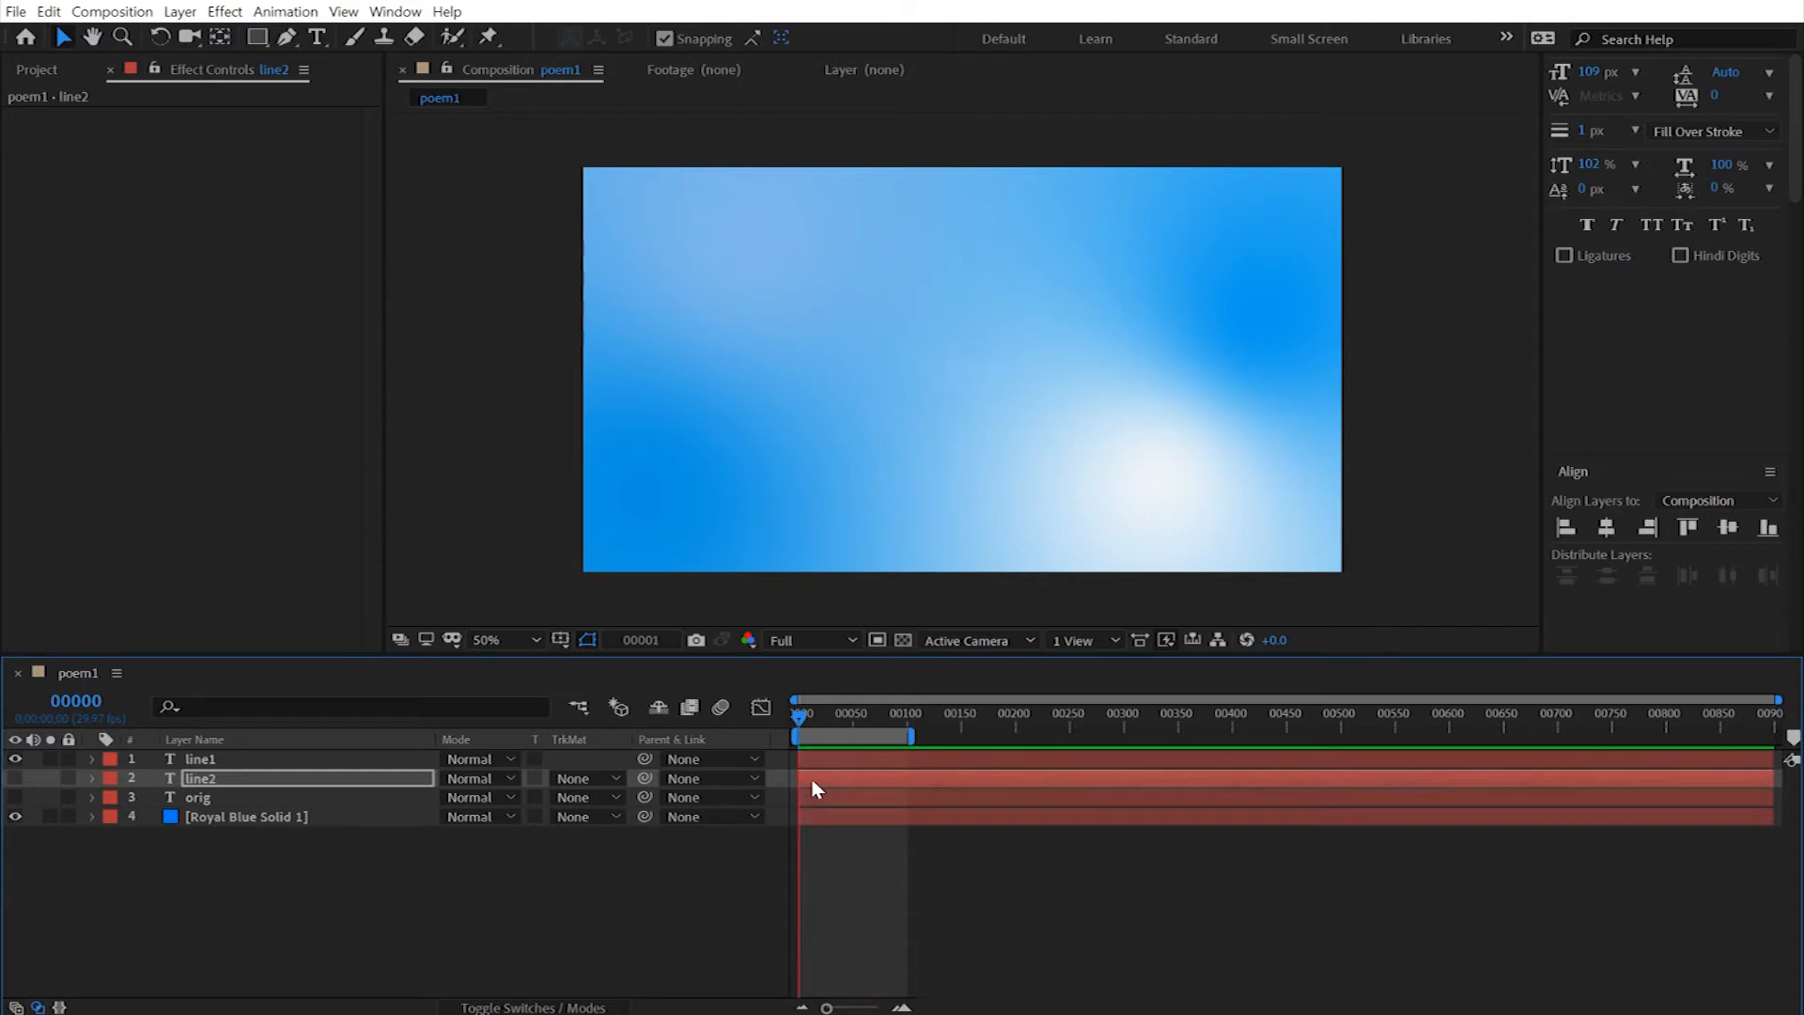
{"action": "key", "text": "space"}
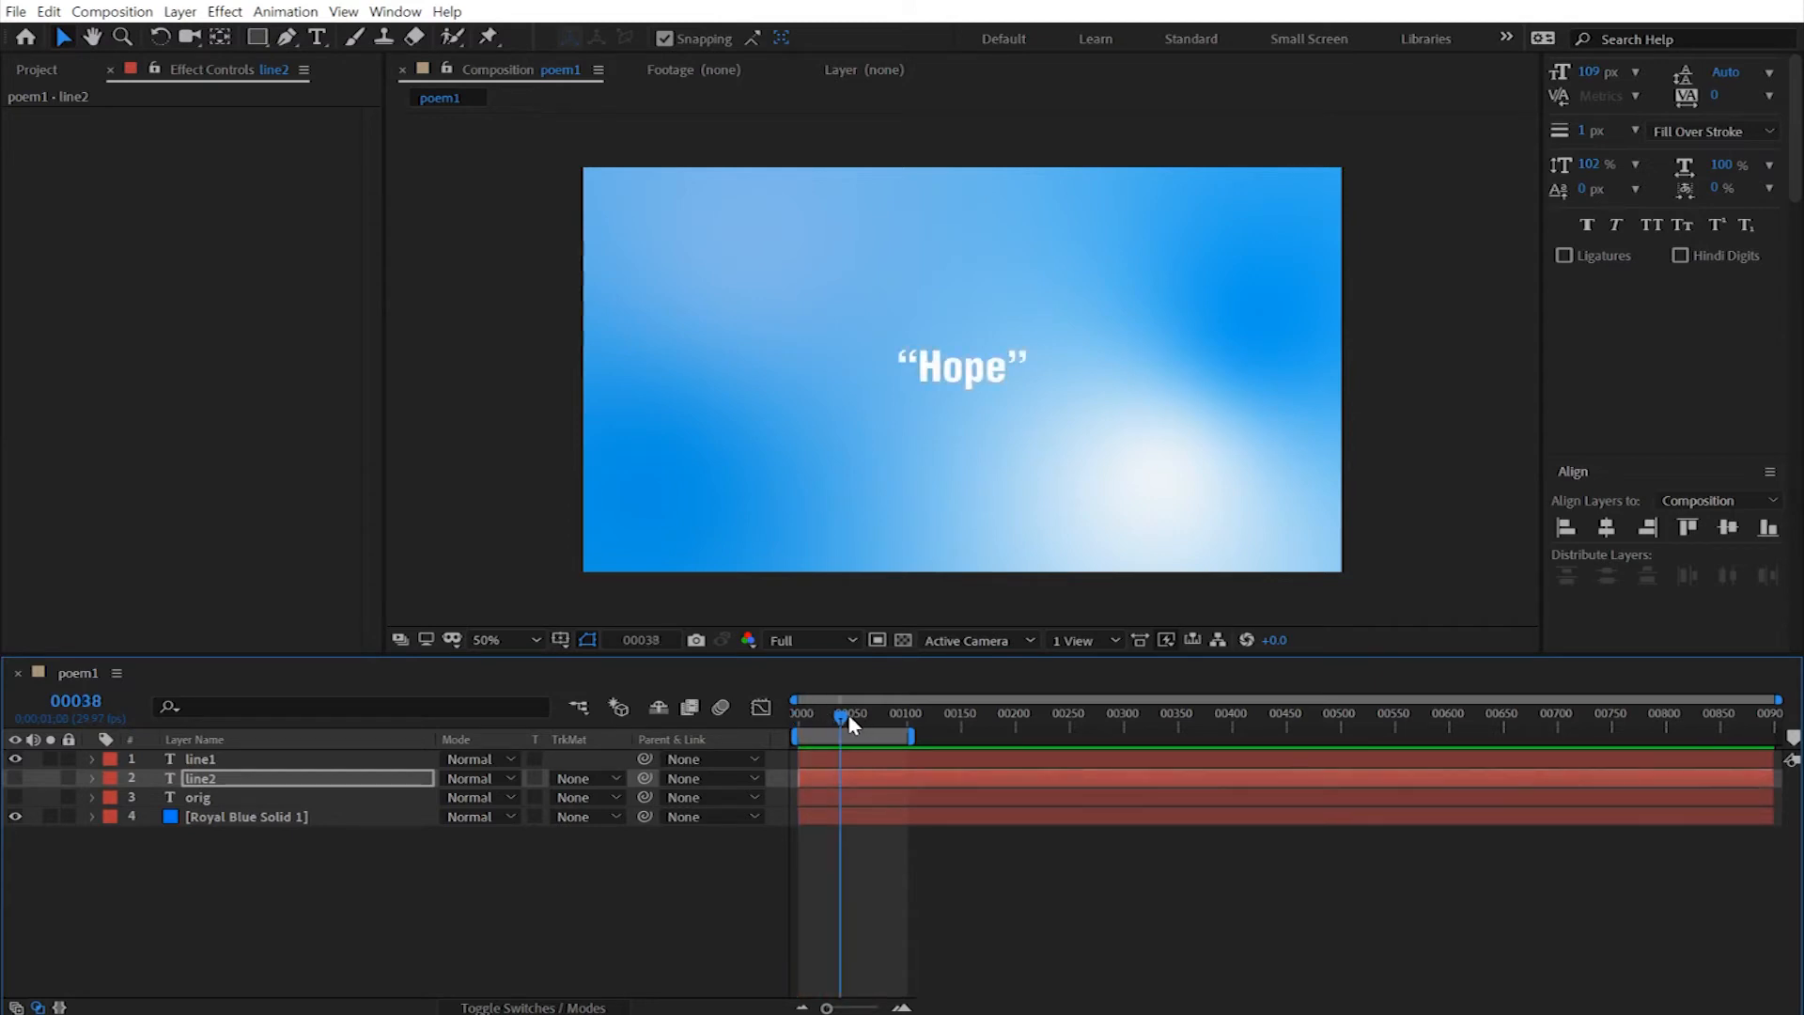
Step: Replay the “Hope” fade-in from frame 0
{"action": "left_click_drag", "start_coordinate": [847, 713], "coordinate": [763, 713]}
{"action": "key", "text": "space"}
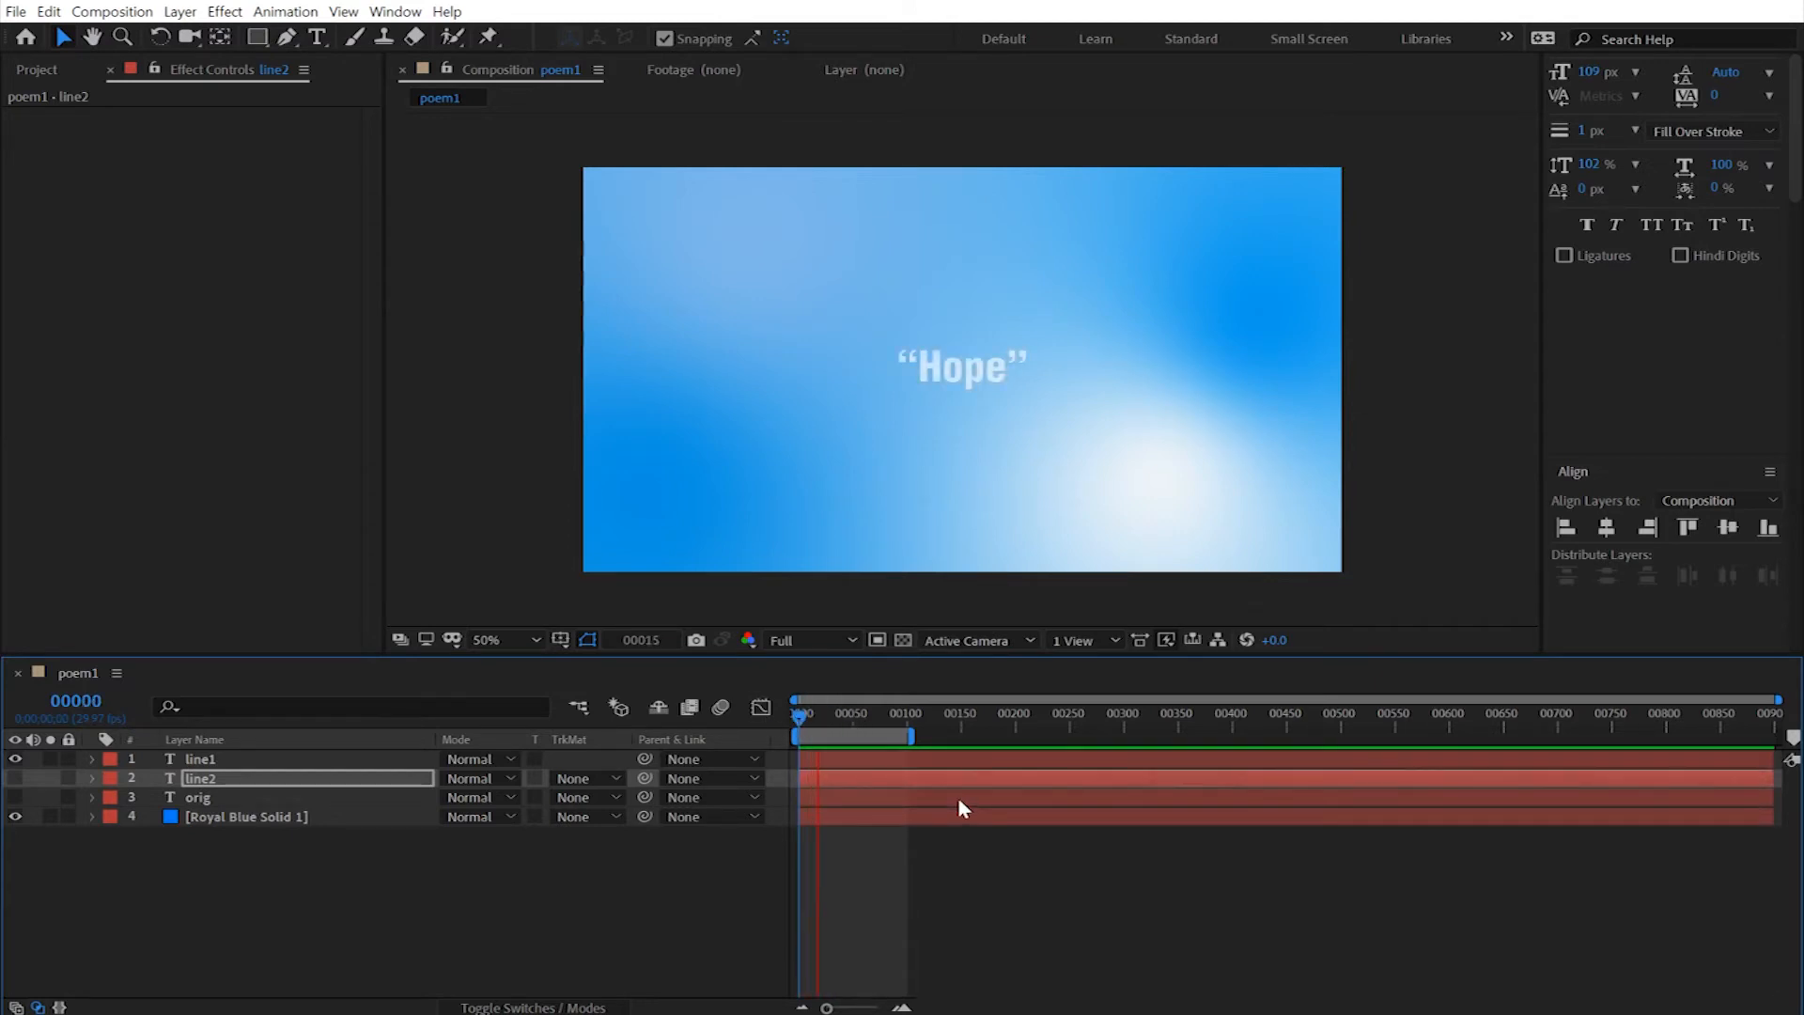
Step: Set the current time to frame 40 and make the line2 layer visible
{"action": "left_click", "coordinate": [75, 701]}
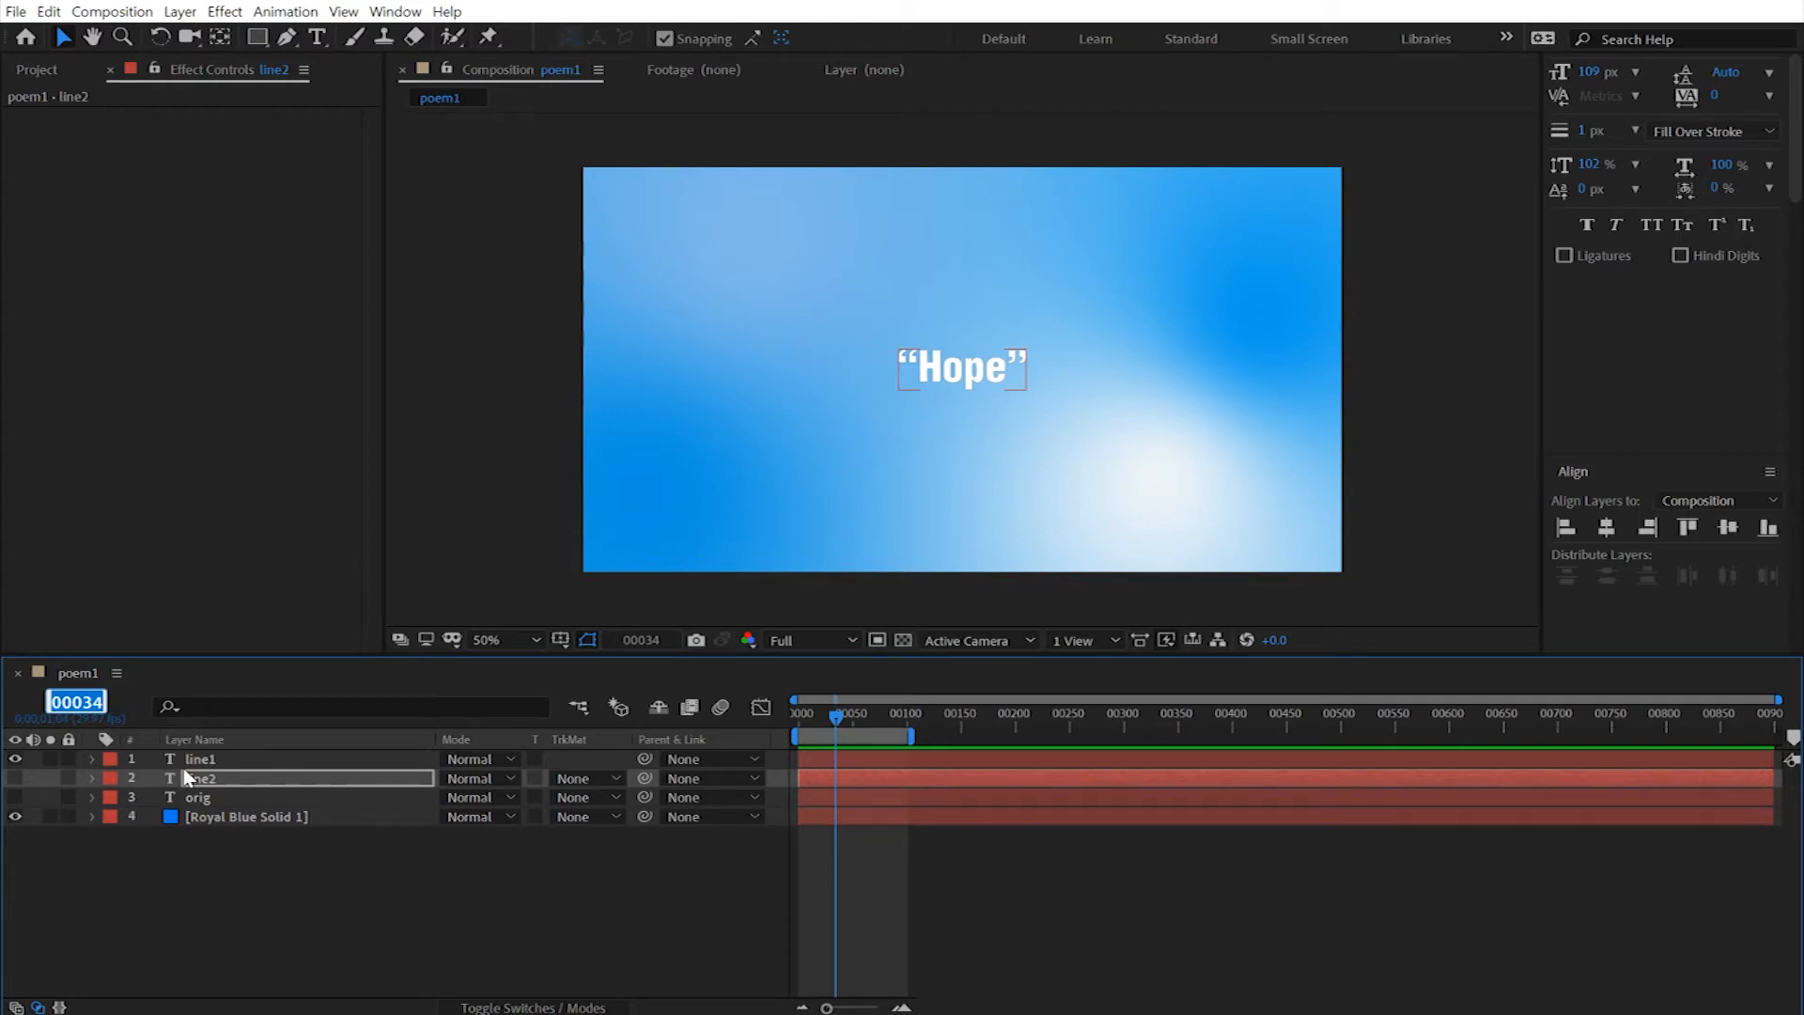
{"action": "left_click_drag", "start_coordinate": [79, 703], "coordinate": [103, 703]}
{"action": "type", "text": "40"}
{"action": "key", "text": "Return"}
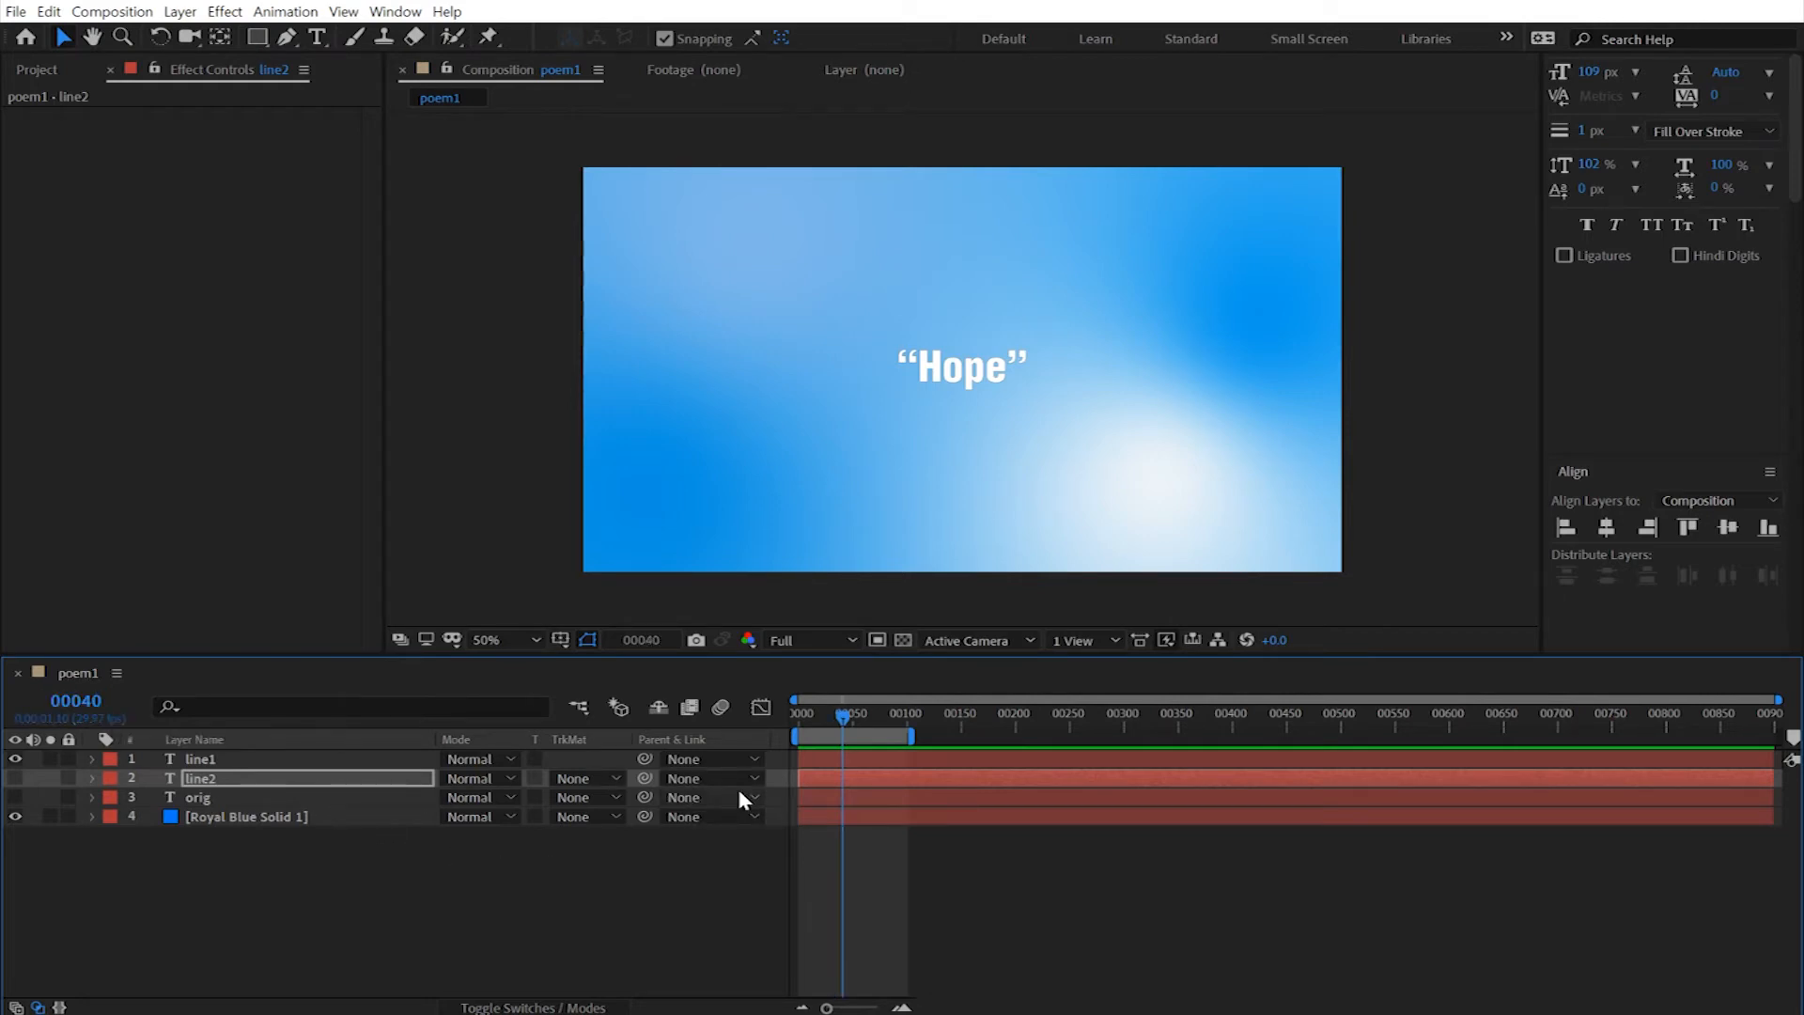
{"action": "left_click", "coordinate": [830, 769]}
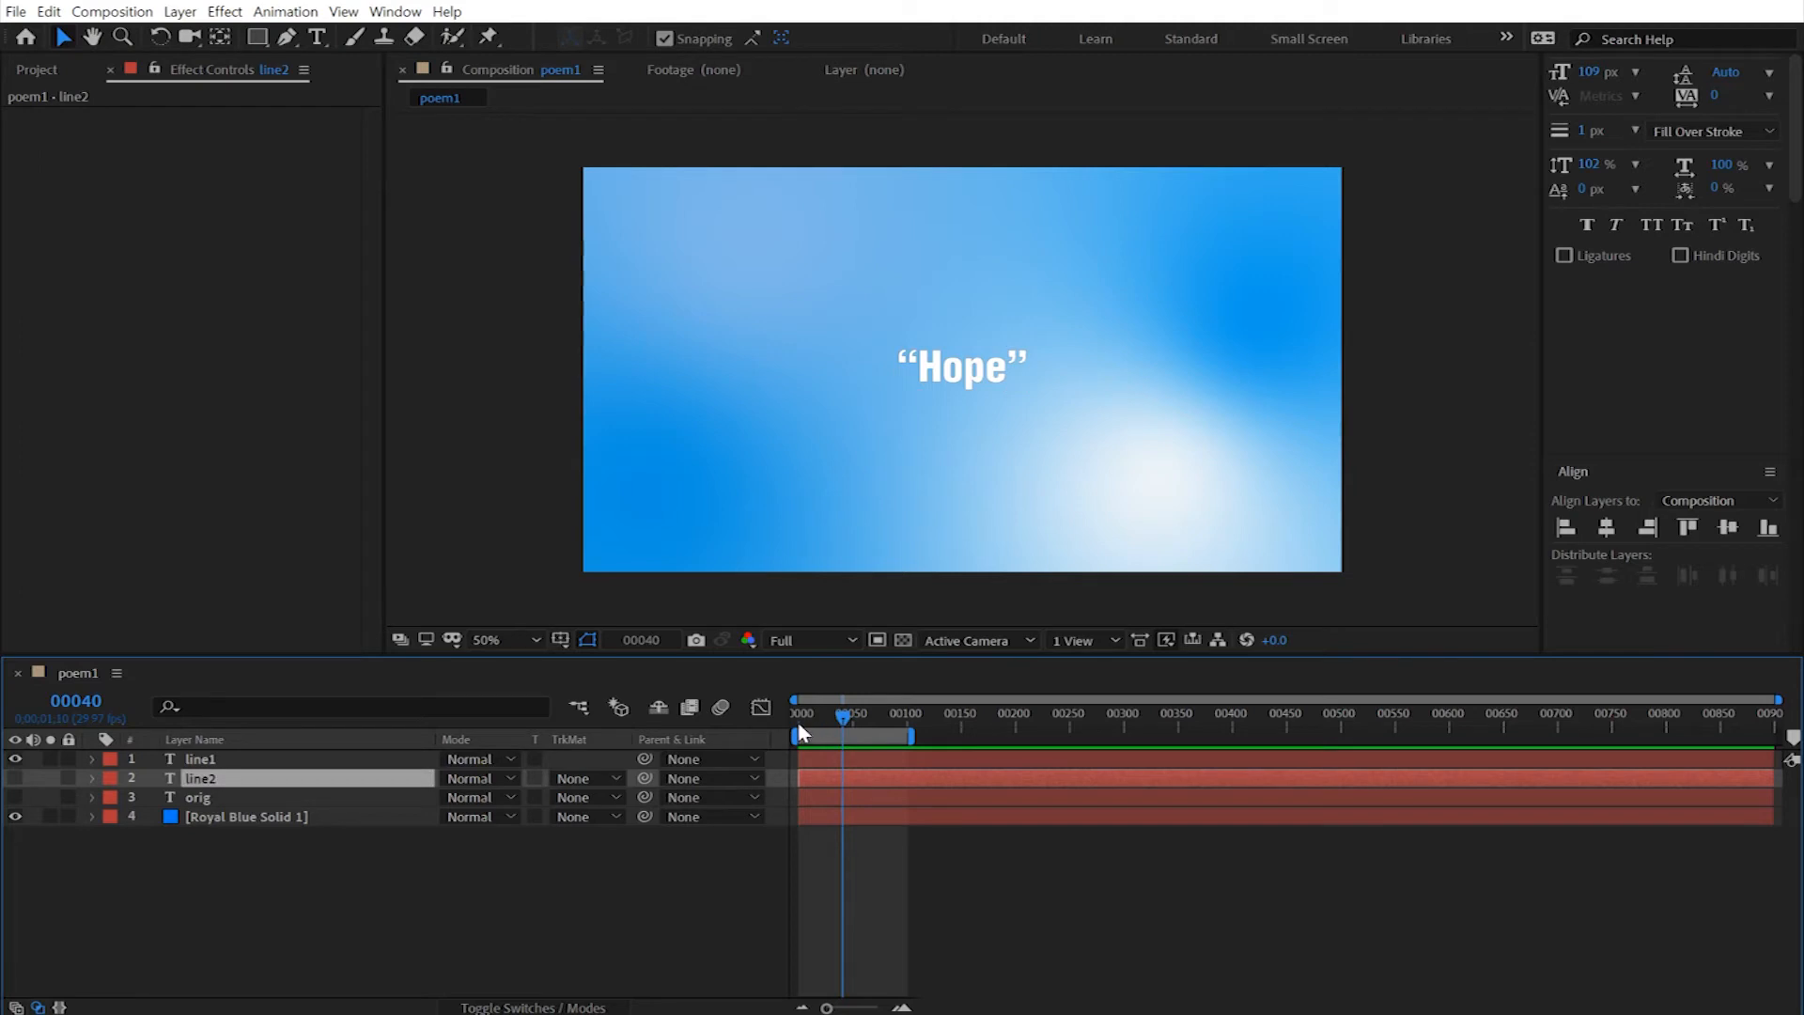
{"action": "left_click", "coordinate": [985, 782]}
{"action": "mouse_move", "coordinate": [802, 778]}
{"action": "left_mouse_down"}
{"action": "mouse_move", "coordinate": [836, 781]}
{"action": "mouse_move", "coordinate": [798, 786]}
{"action": "left_mouse_up"}
{"action": "left_click", "coordinate": [17, 776]}
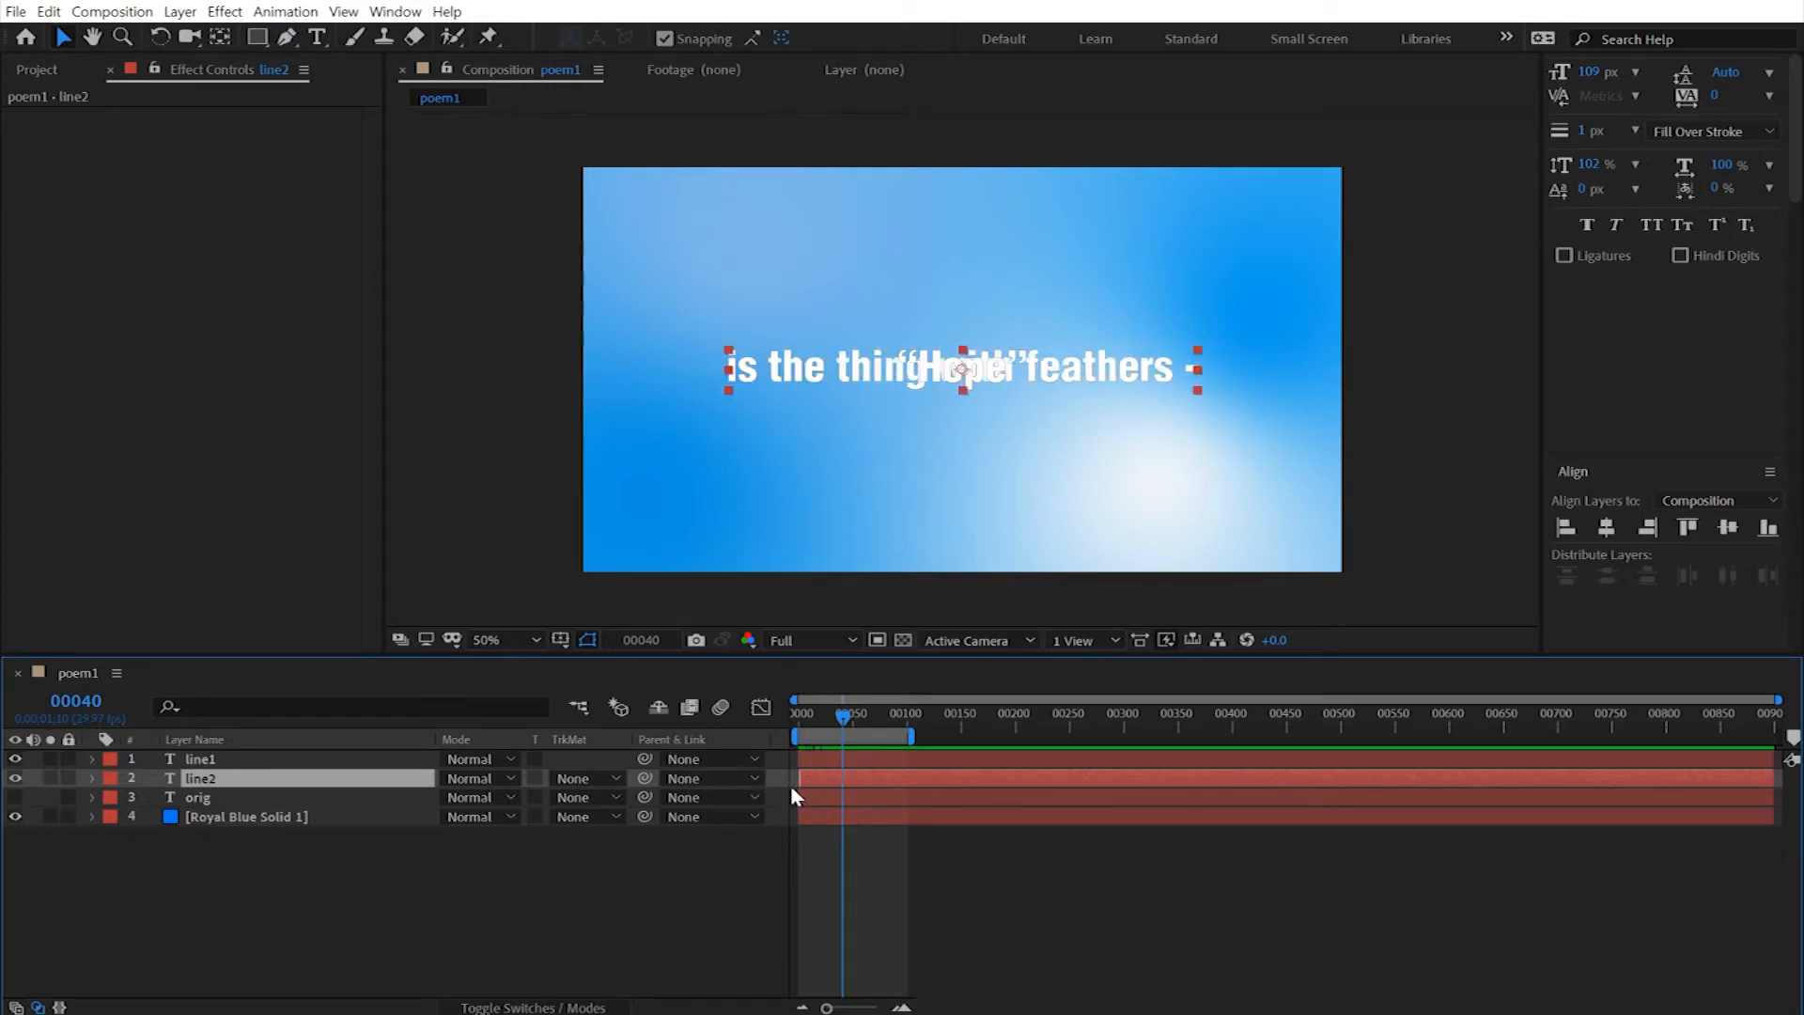
Step: Try trimming the start of line2 to frame 40, and undo the trim
{"action": "left_click_drag", "start_coordinate": [798, 782], "coordinate": [839, 780]}
{"action": "mouse_move", "coordinate": [844, 729]}
{"action": "left_mouse_down"}
{"action": "mouse_move", "coordinate": [782, 725]}
{"action": "mouse_move", "coordinate": [849, 739]}
{"action": "mouse_move", "coordinate": [796, 742]}
{"action": "mouse_move", "coordinate": [825, 748]}
{"action": "left_mouse_up"}
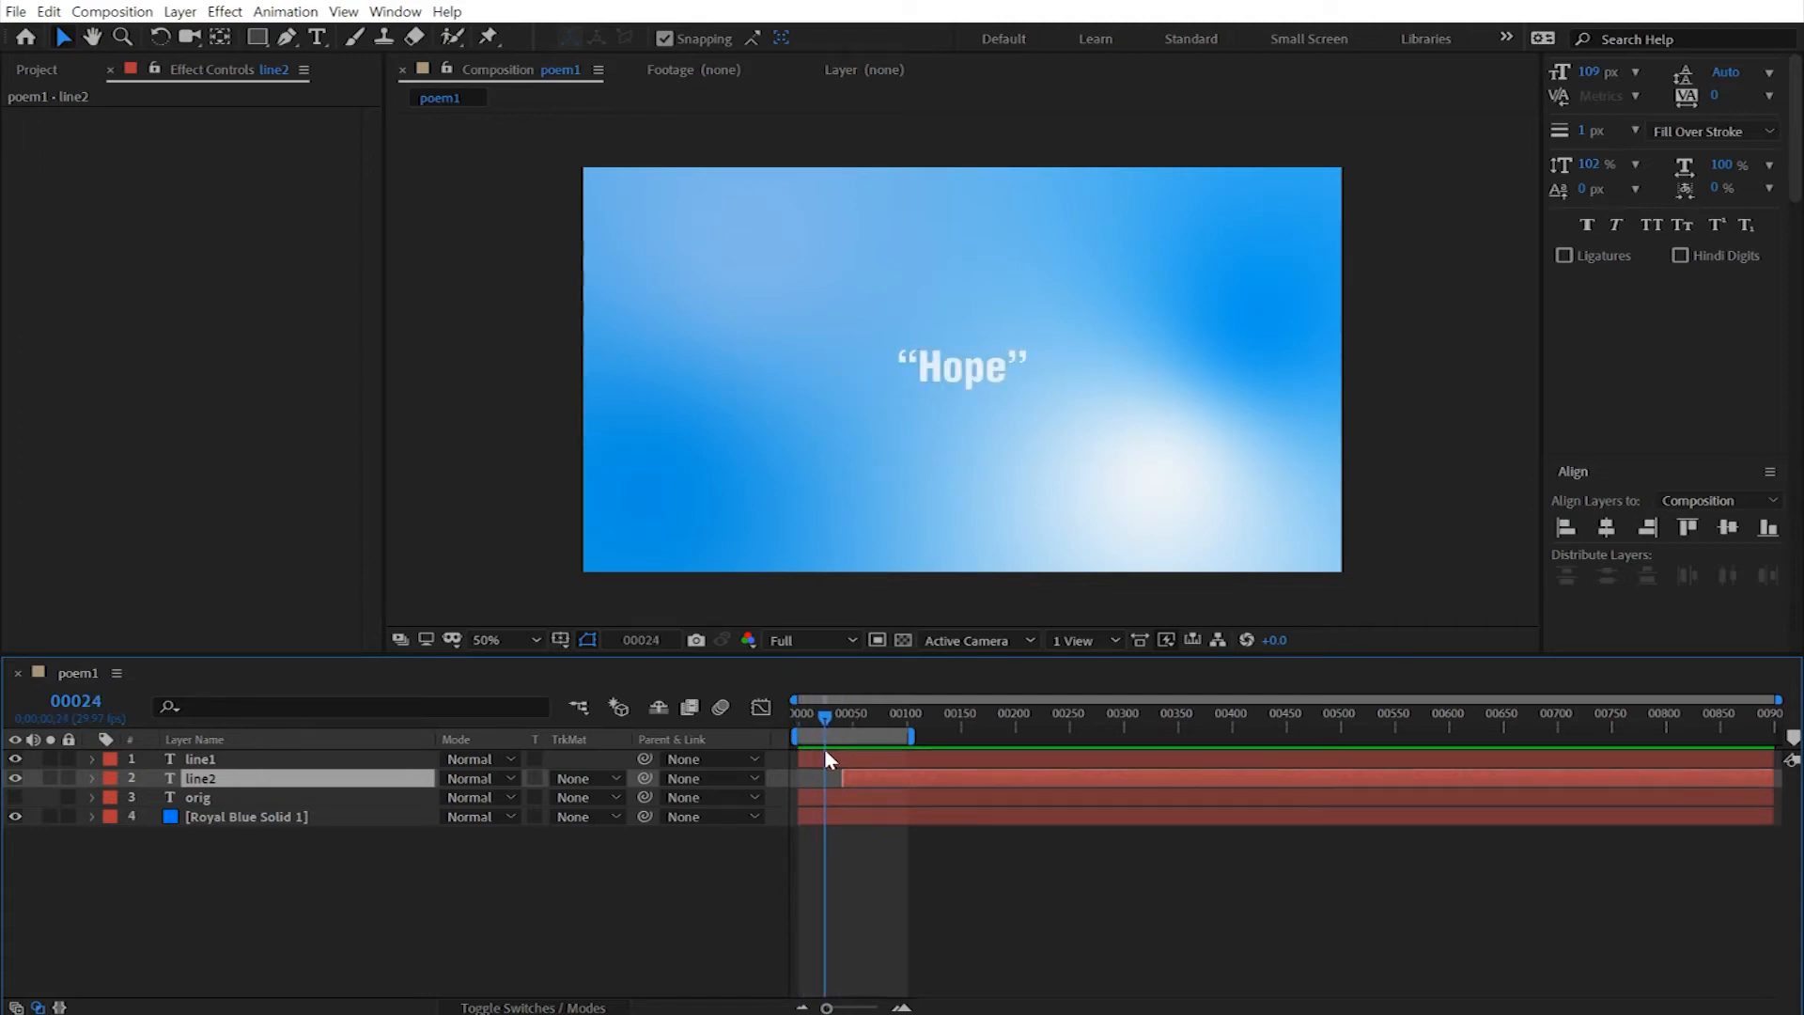
{"action": "key", "text": "ctrl+z"}
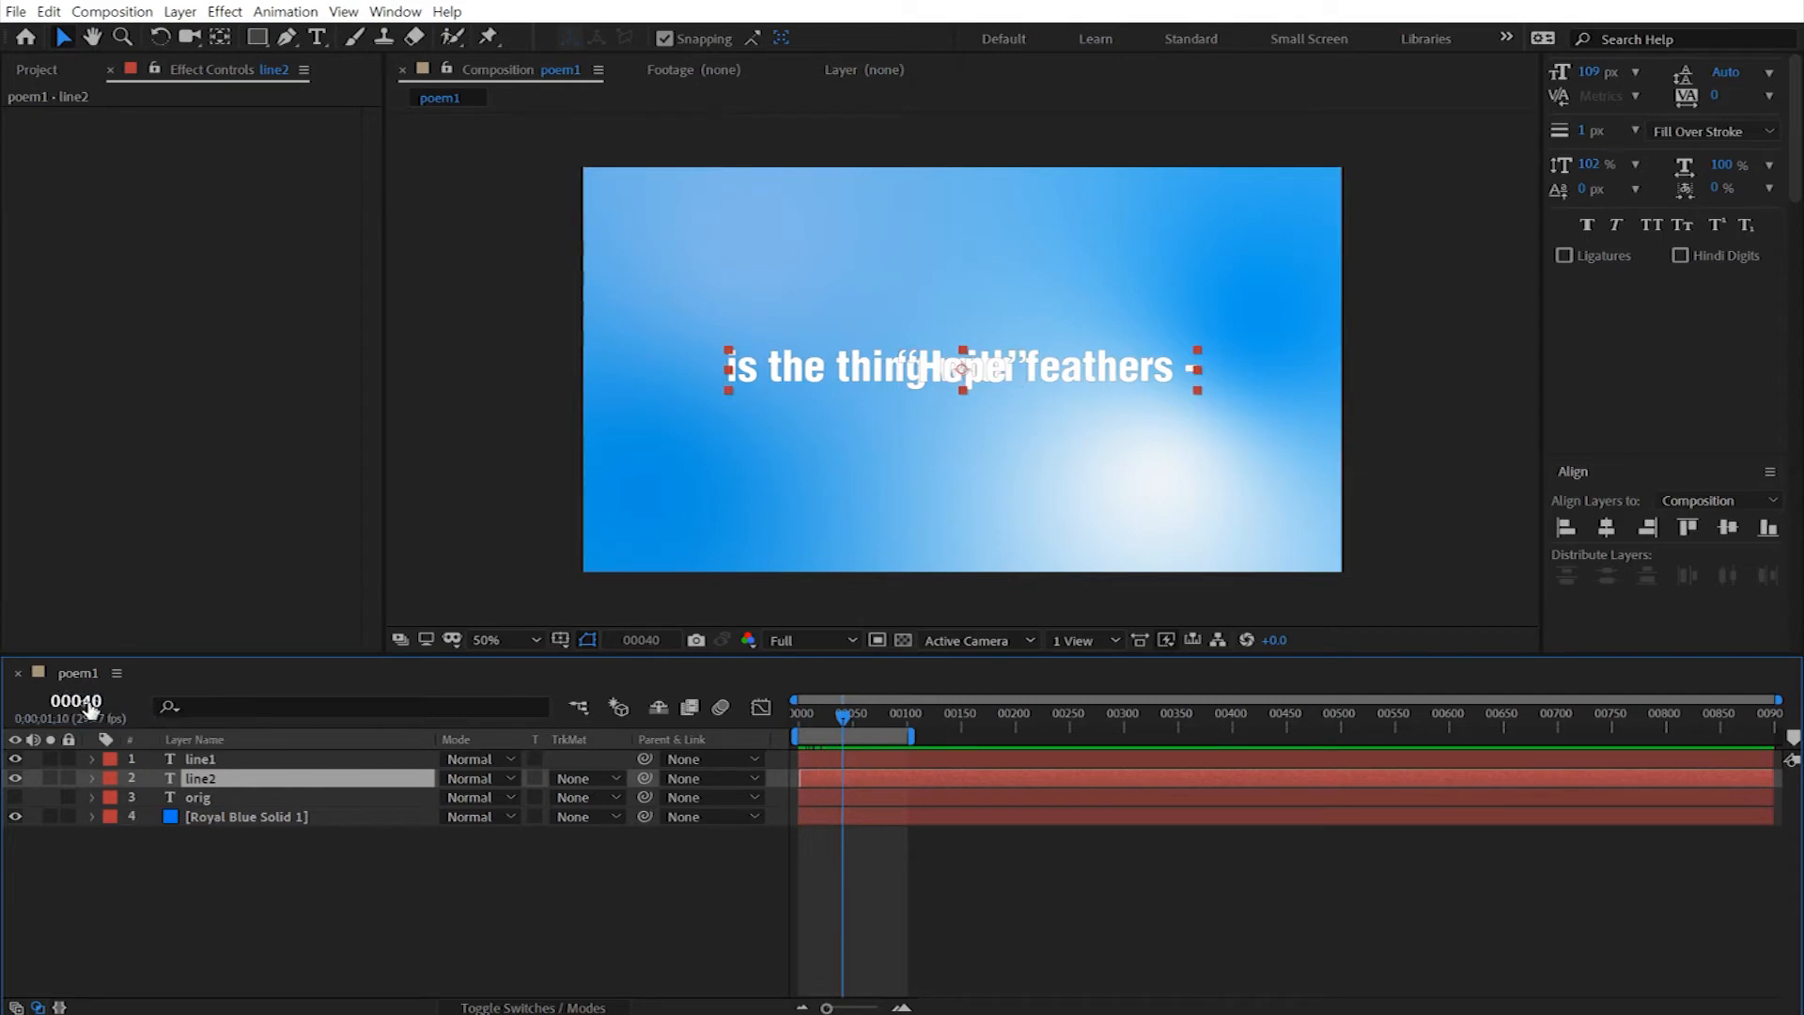
Step: Set the current time to frame 45 and trim the start of line2 to that frame
{"action": "left_click", "coordinate": [87, 703]}
{"action": "type", "text": "45"}
{"action": "key", "text": "Return"}
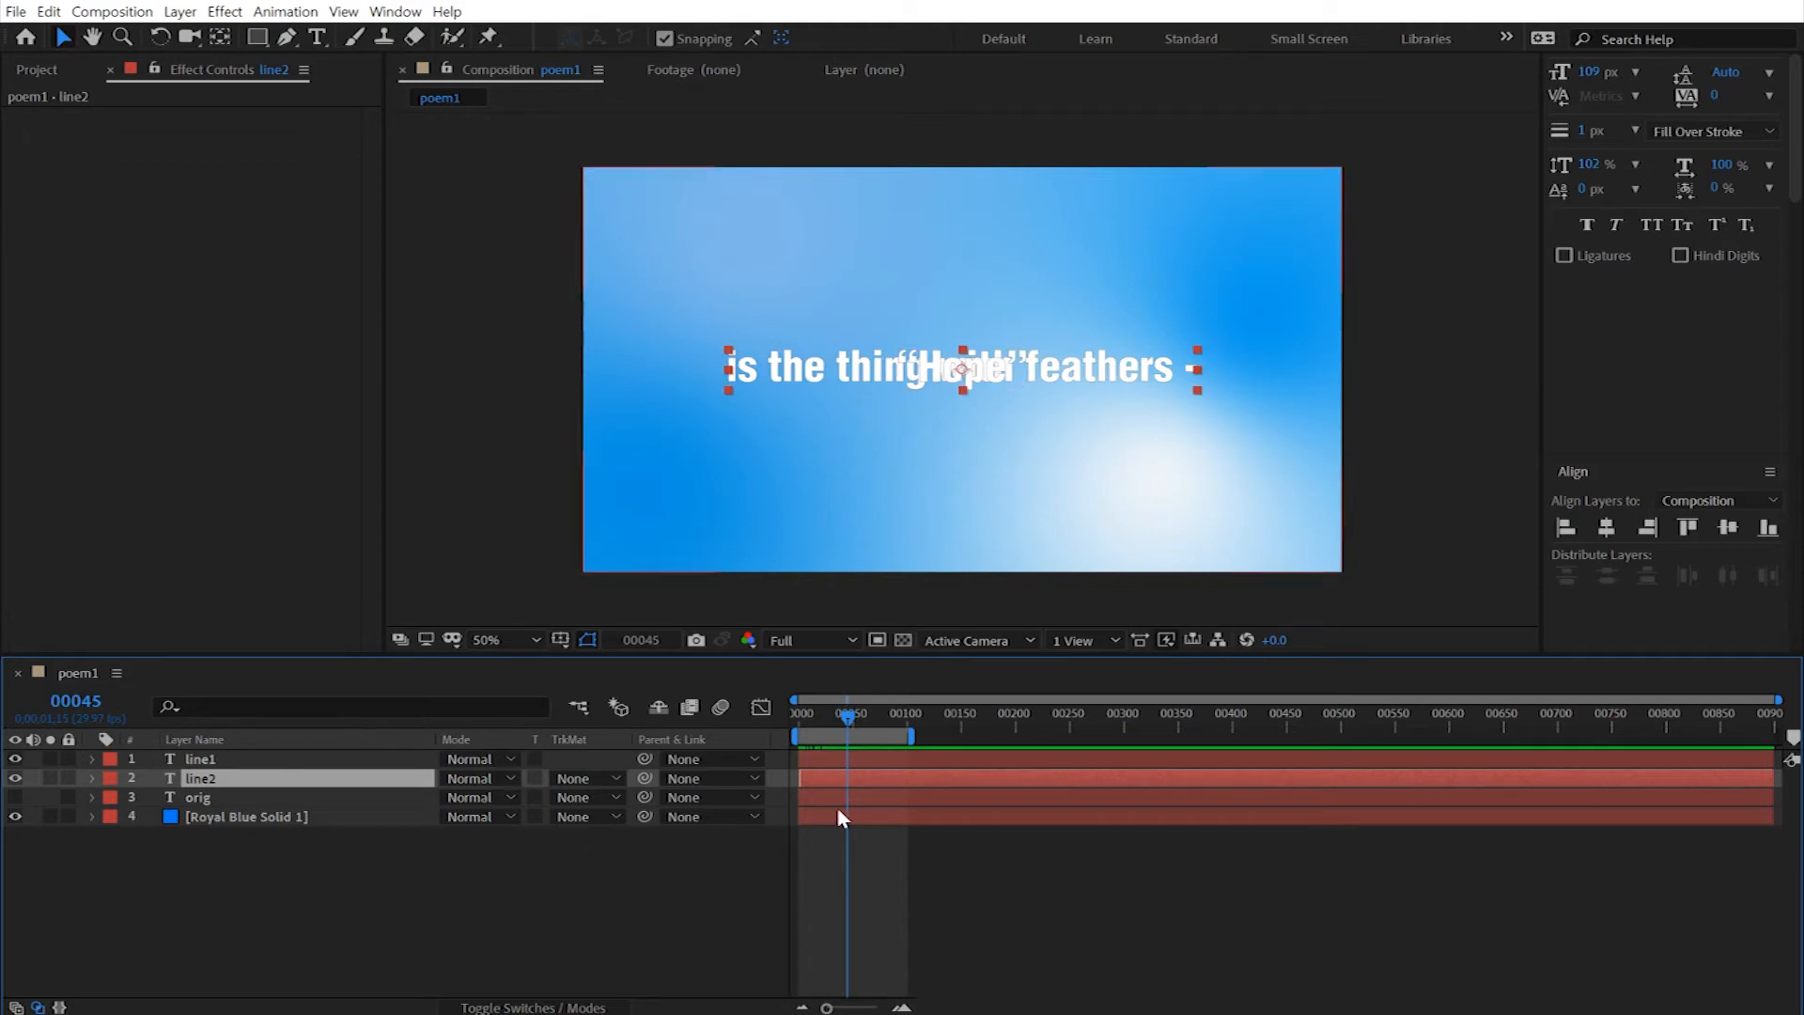
{"action": "left_click_drag", "start_coordinate": [799, 781], "coordinate": [846, 780]}
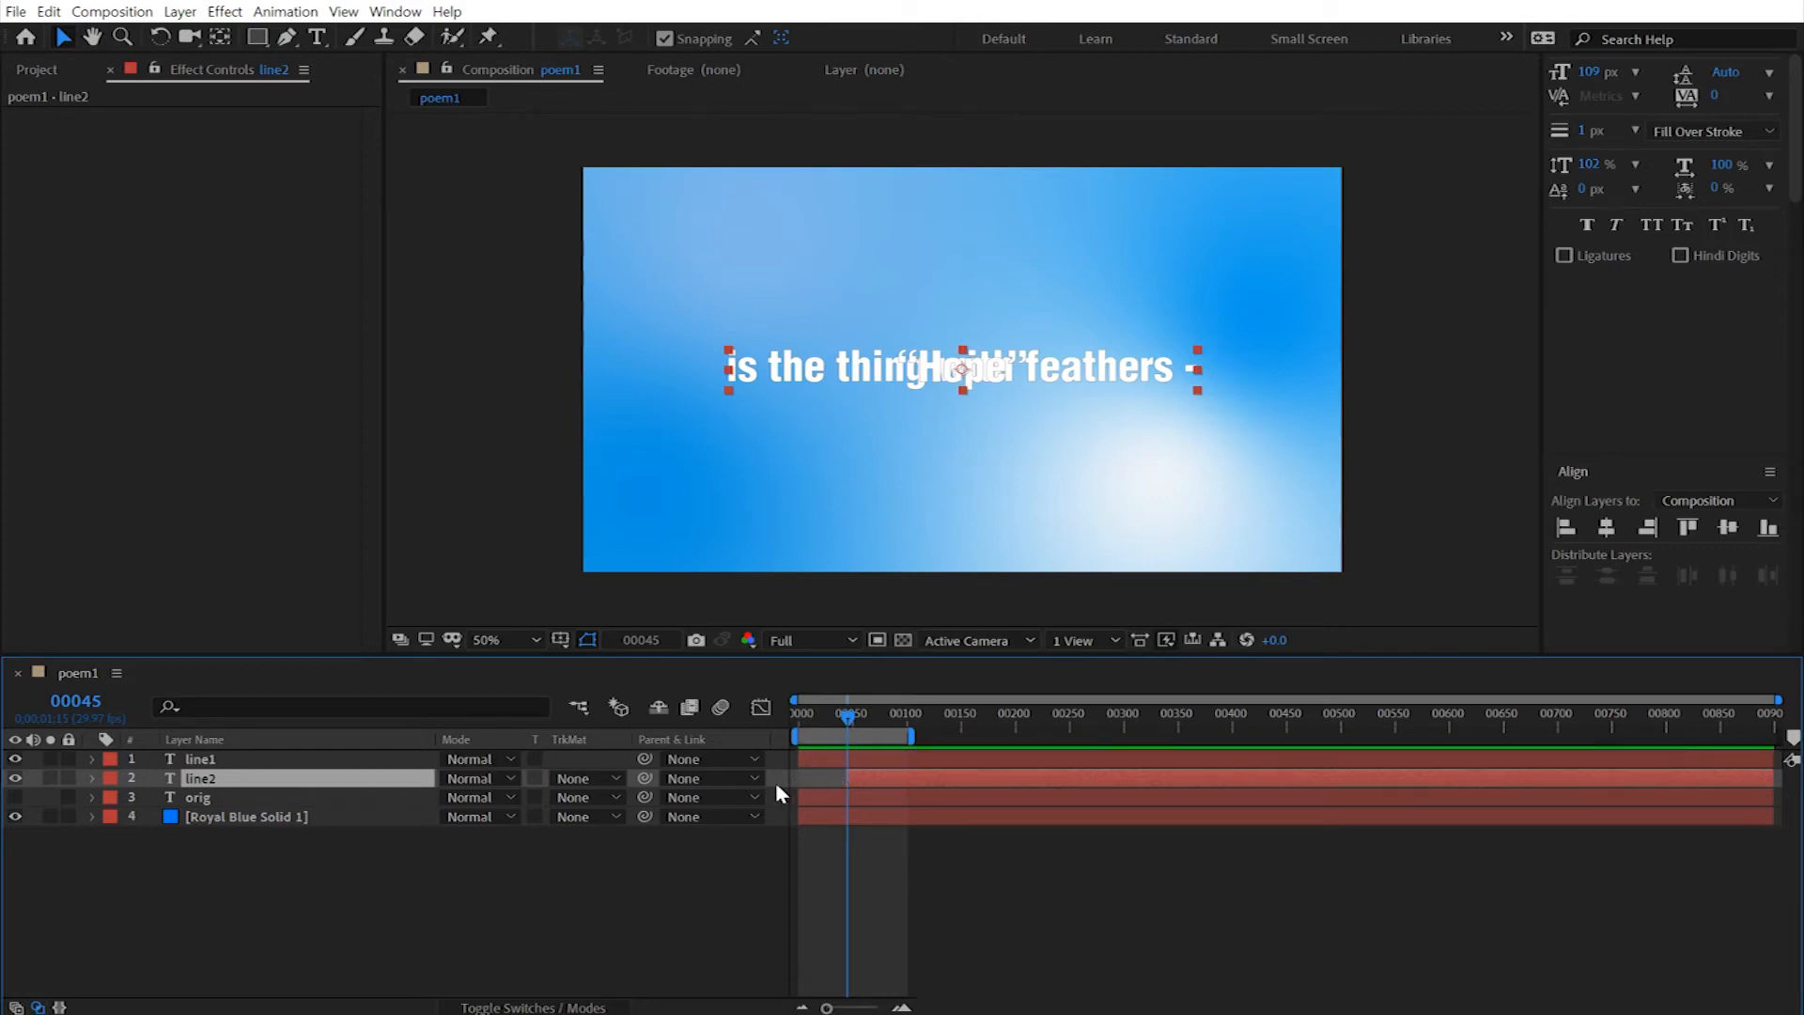
Step: Extend line2's start back to frame 0, and try sliding the whole layer along the timeline and back to frame 0
{"action": "left_click_drag", "start_coordinate": [849, 779], "coordinate": [798, 779]}
{"action": "mouse_move", "coordinate": [963, 776]}
{"action": "left_mouse_down"}
{"action": "mouse_move", "coordinate": [1018, 778]}
{"action": "mouse_move", "coordinate": [966, 781]}
{"action": "mouse_move", "coordinate": [1009, 778]}
{"action": "mouse_move", "coordinate": [990, 783]}
{"action": "left_mouse_up"}
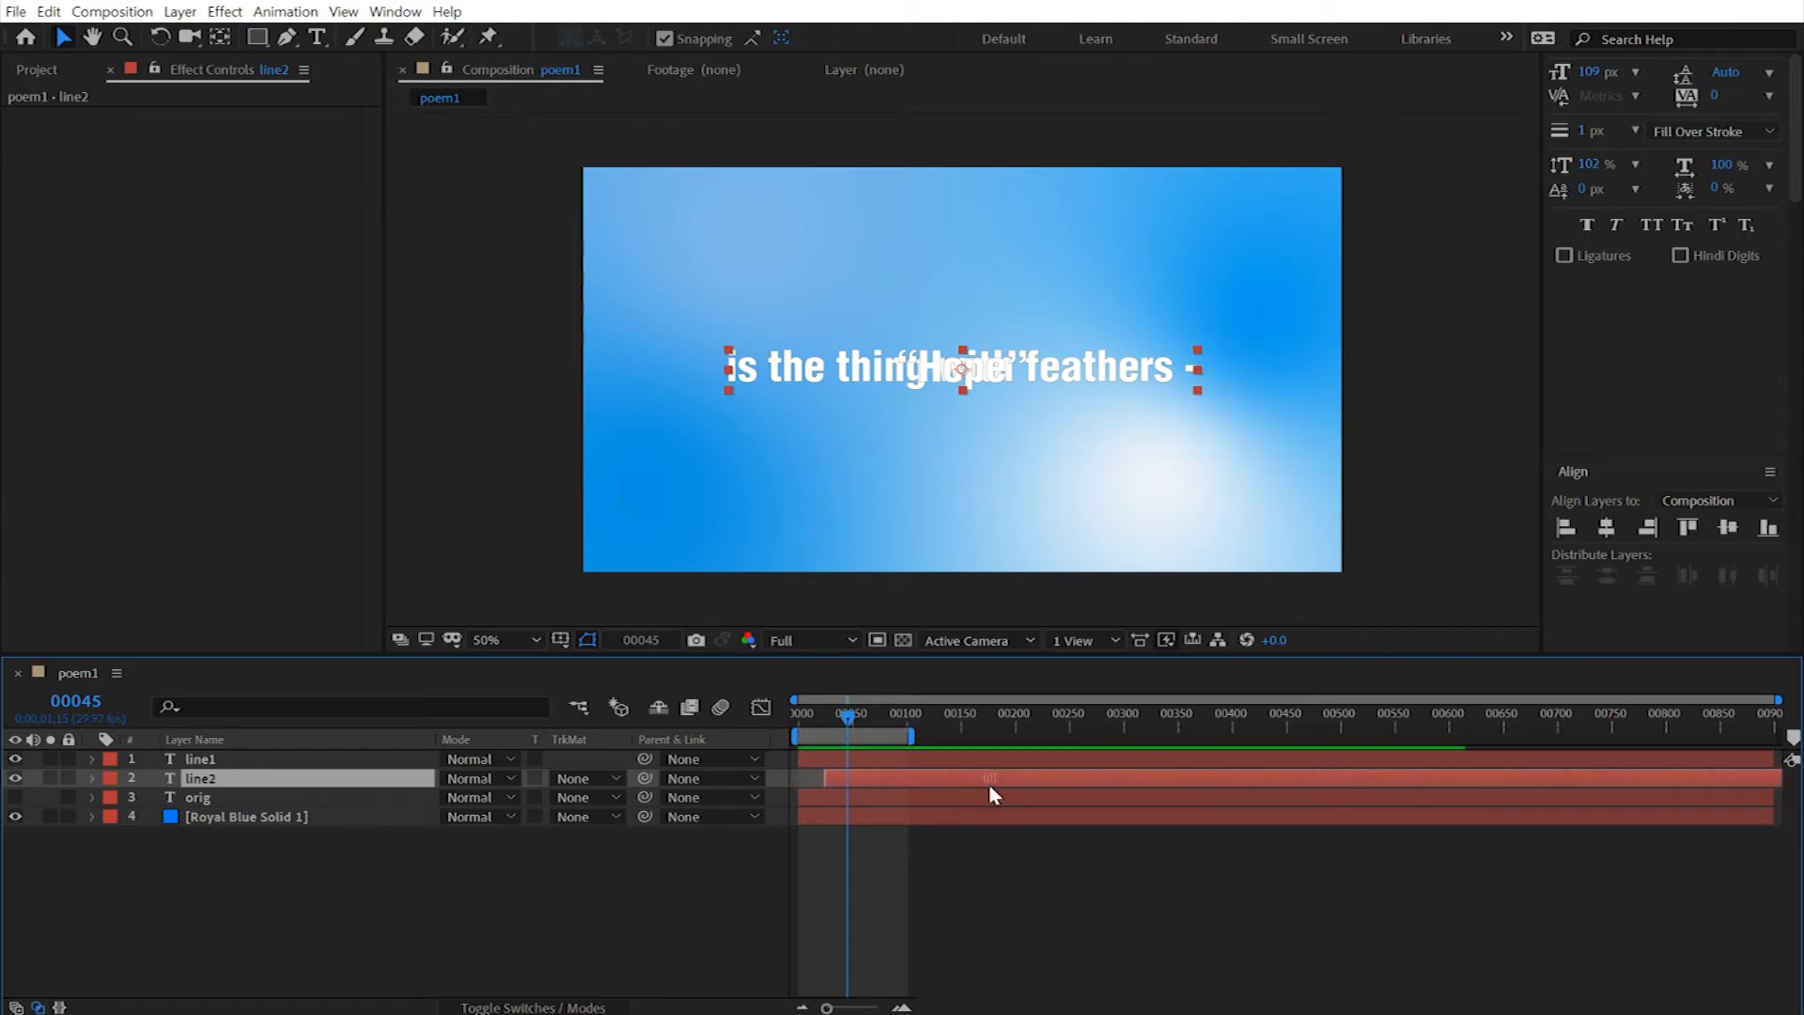
{"action": "left_click_drag", "start_coordinate": [988, 784], "coordinate": [814, 787]}
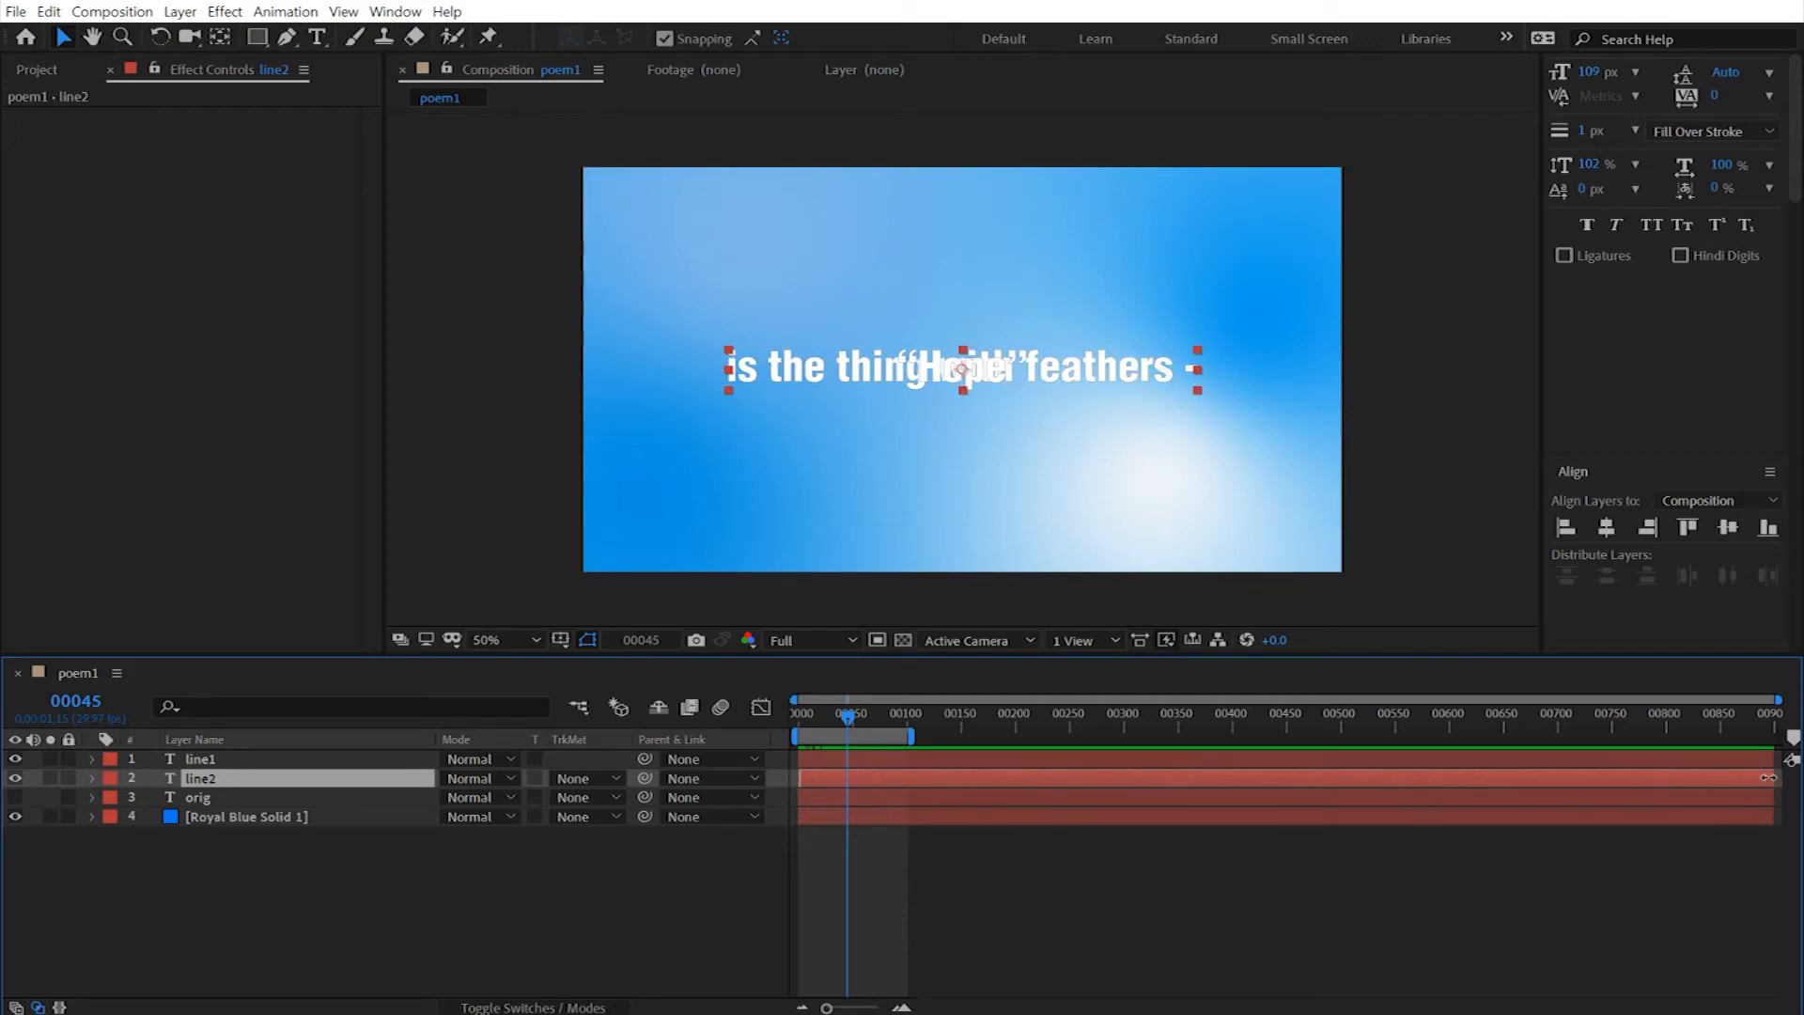
Step: Try trimming the end of line2 to about frame 150, and undo the trim
{"action": "left_click_drag", "start_coordinate": [1768, 778], "coordinate": [947, 790]}
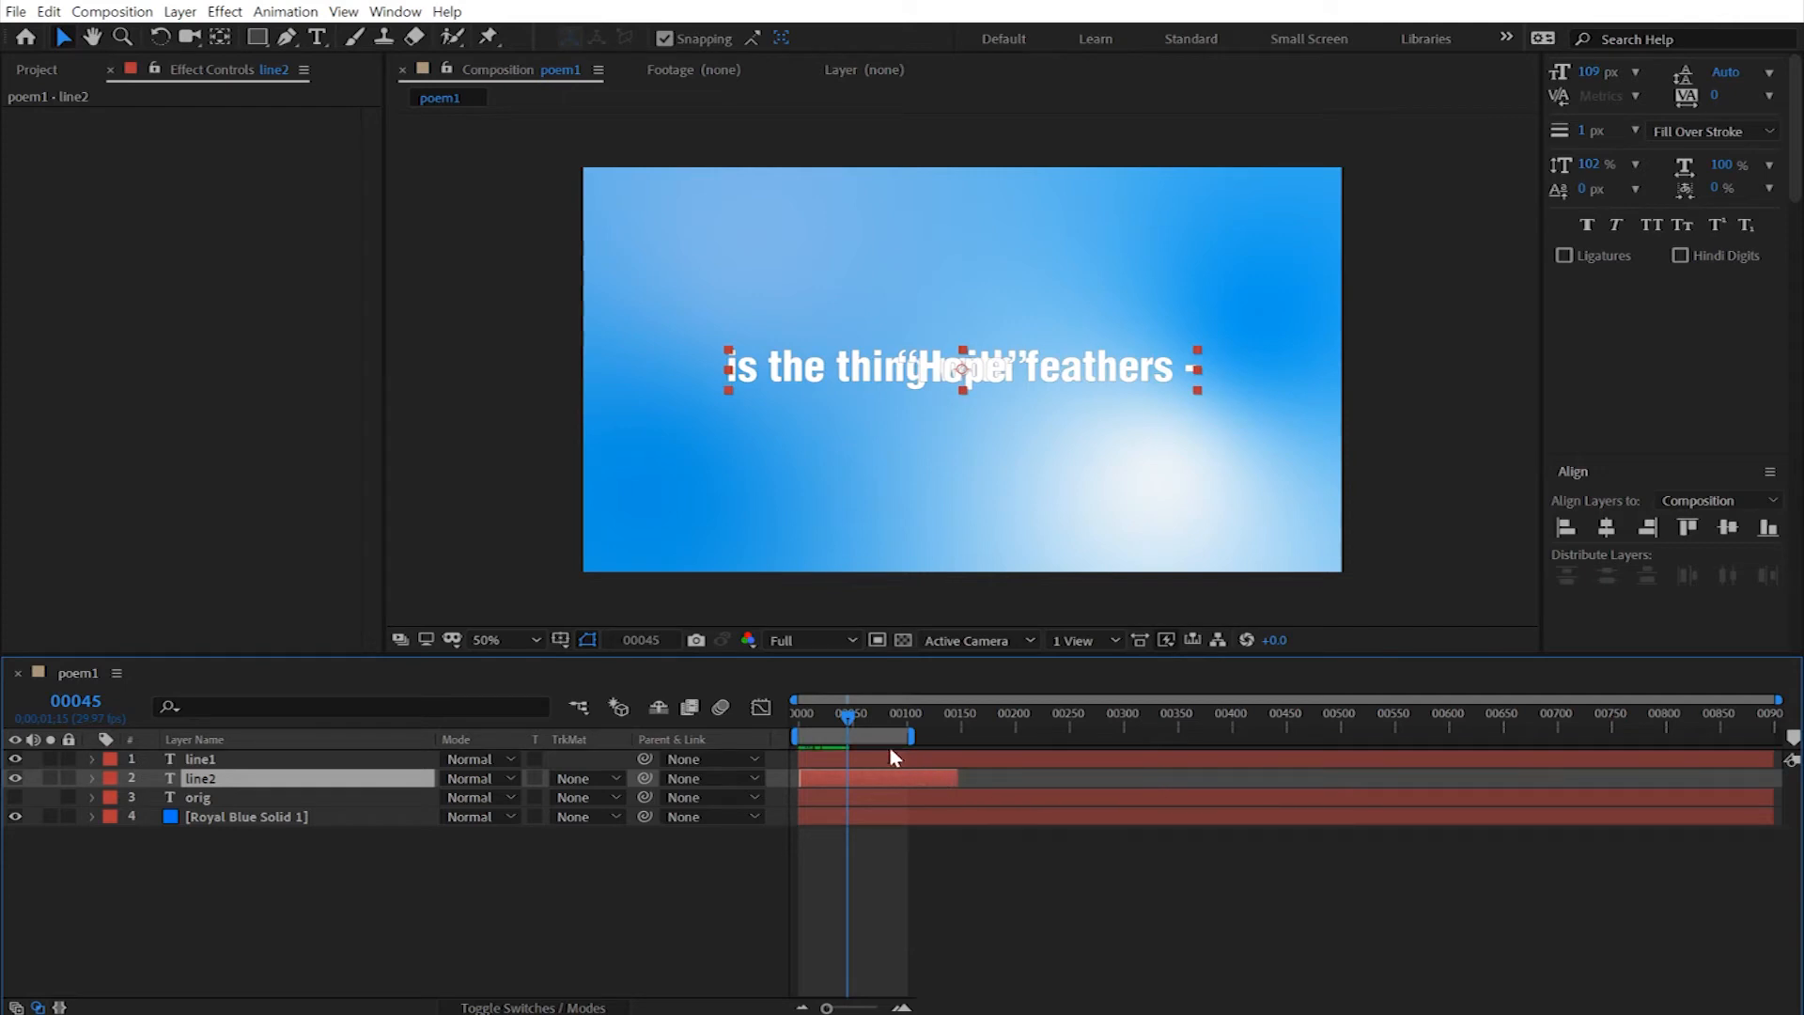
{"action": "left_click_drag", "start_coordinate": [848, 723], "coordinate": [903, 747]}
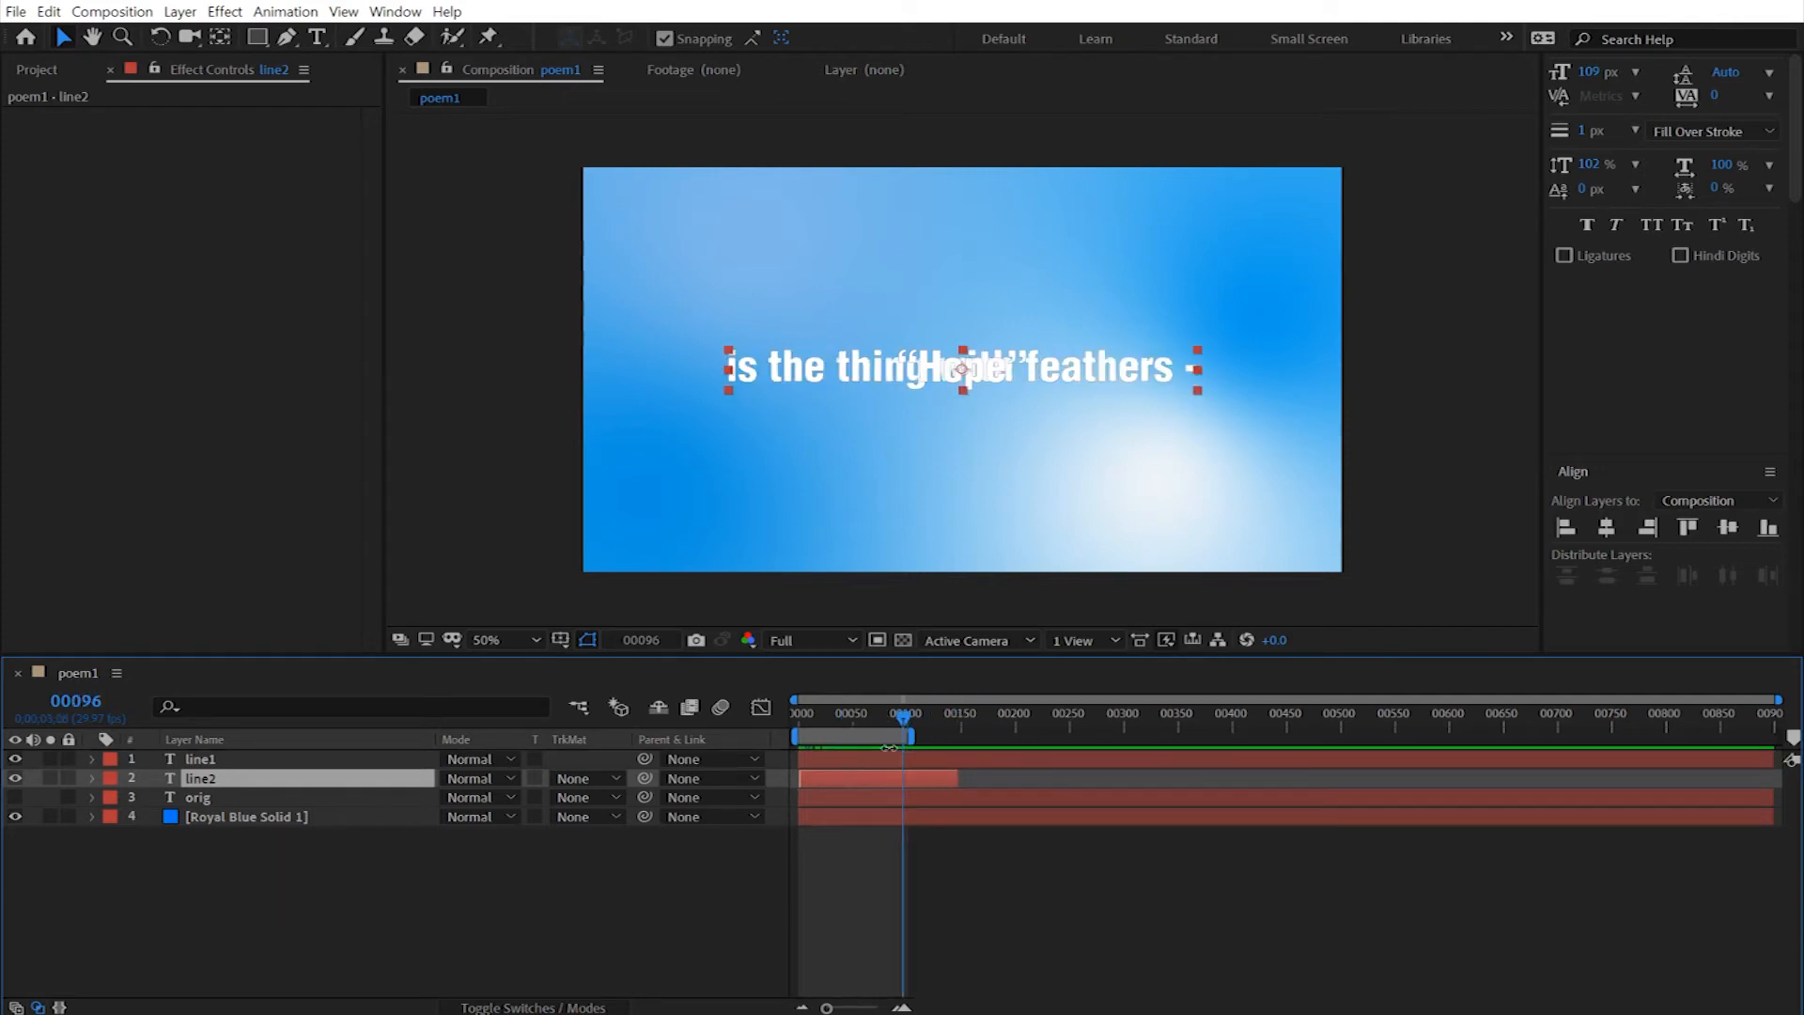
{"action": "key", "text": "ctrl+z"}
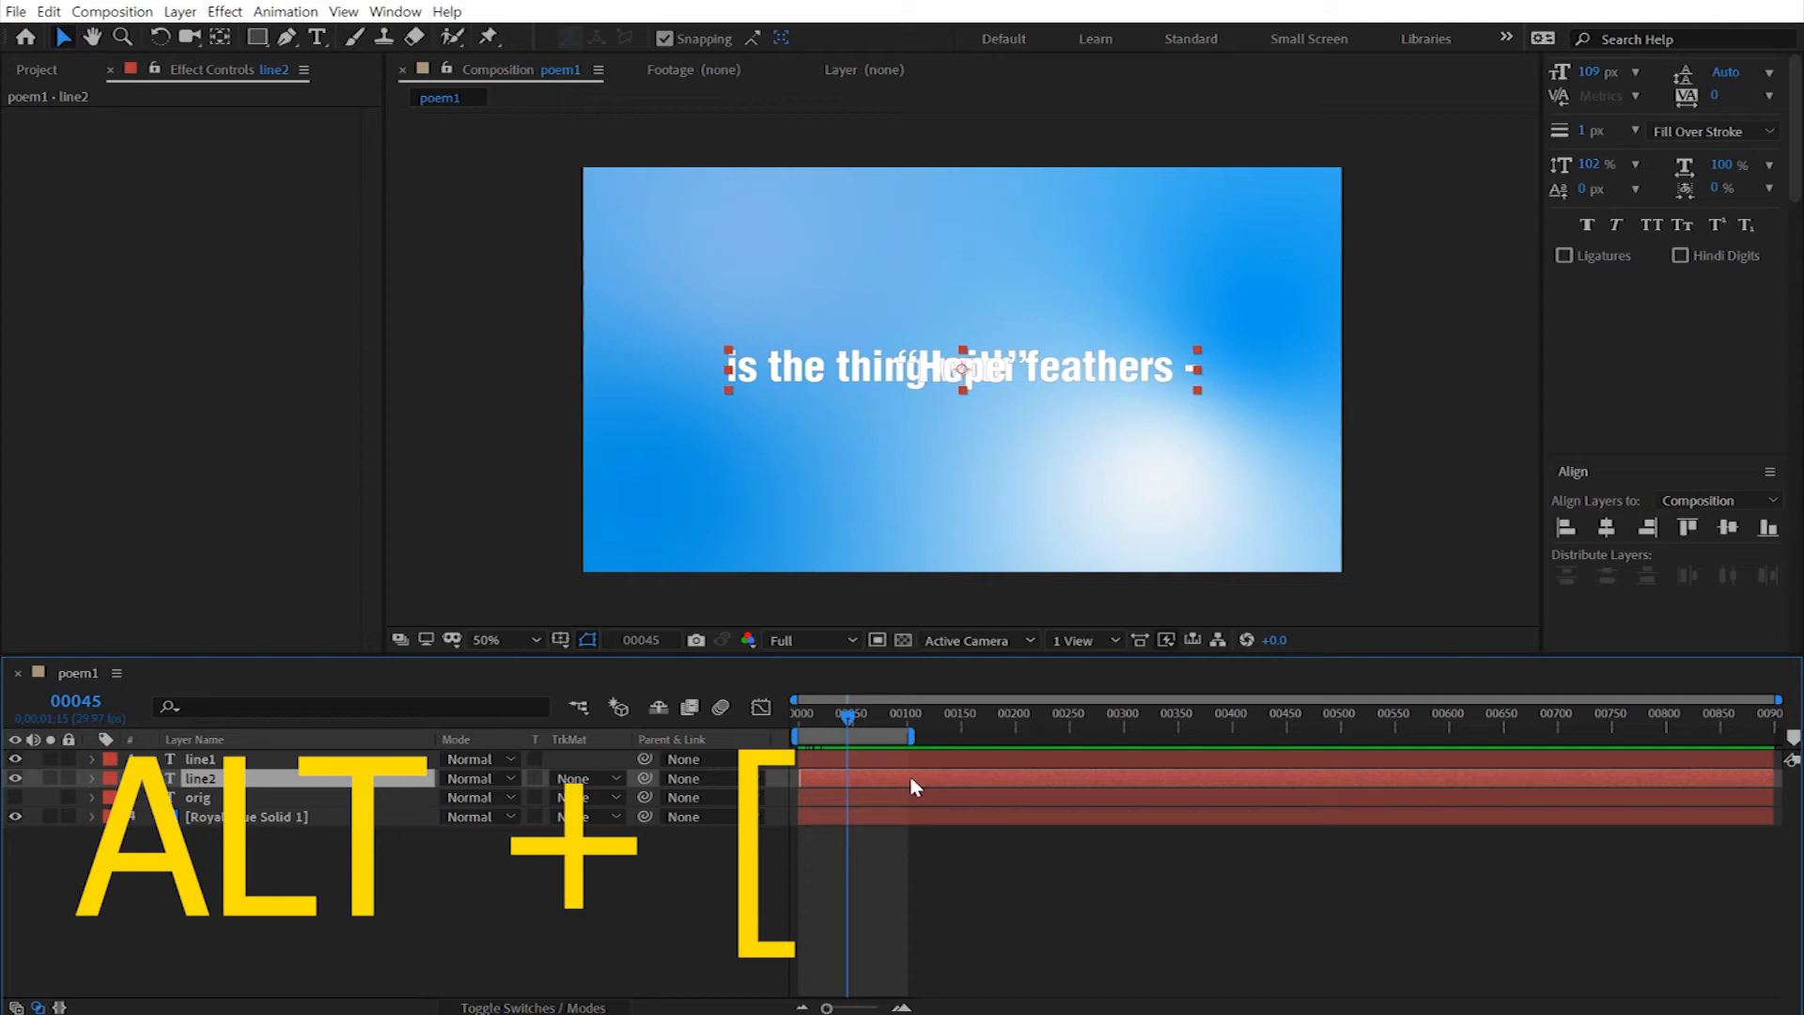
Step: Try trimming line2's start and its end at frame 45, undoing each trim
{"action": "key", "text": "alt+bracketleft"}
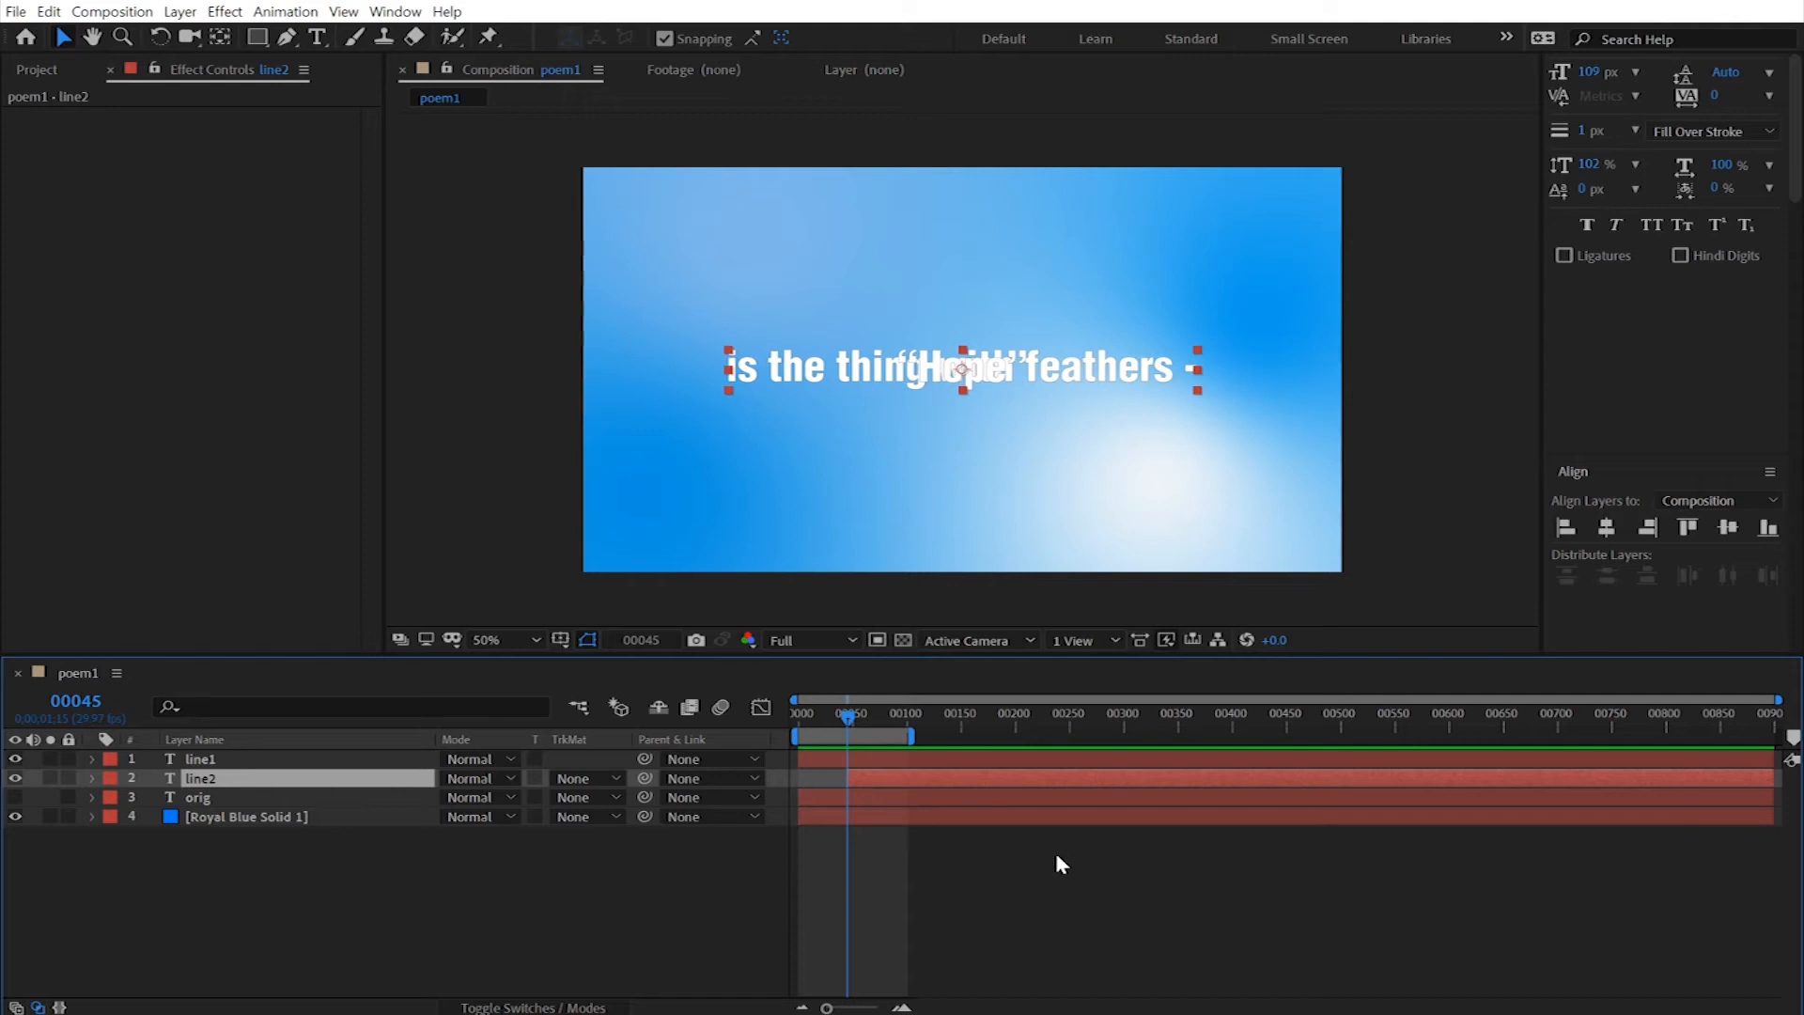
{"action": "key", "text": "alt+bracketright"}
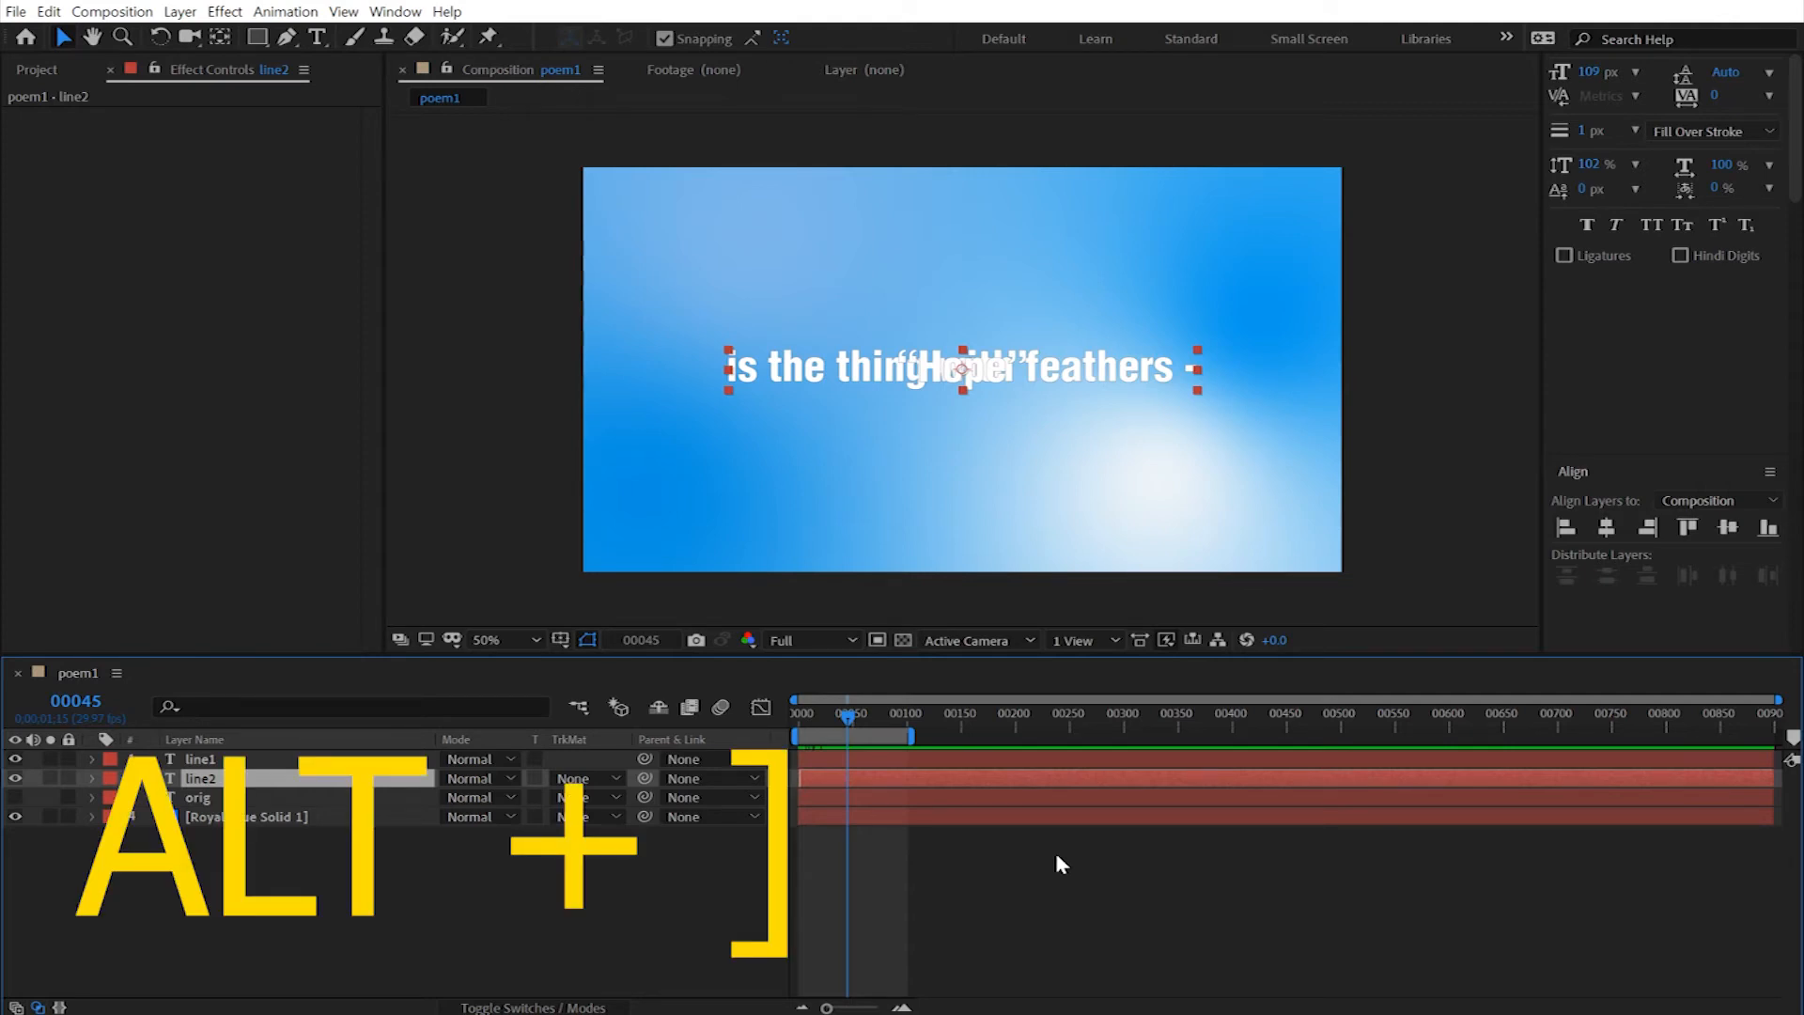
{"action": "key", "text": "alt+bracketright"}
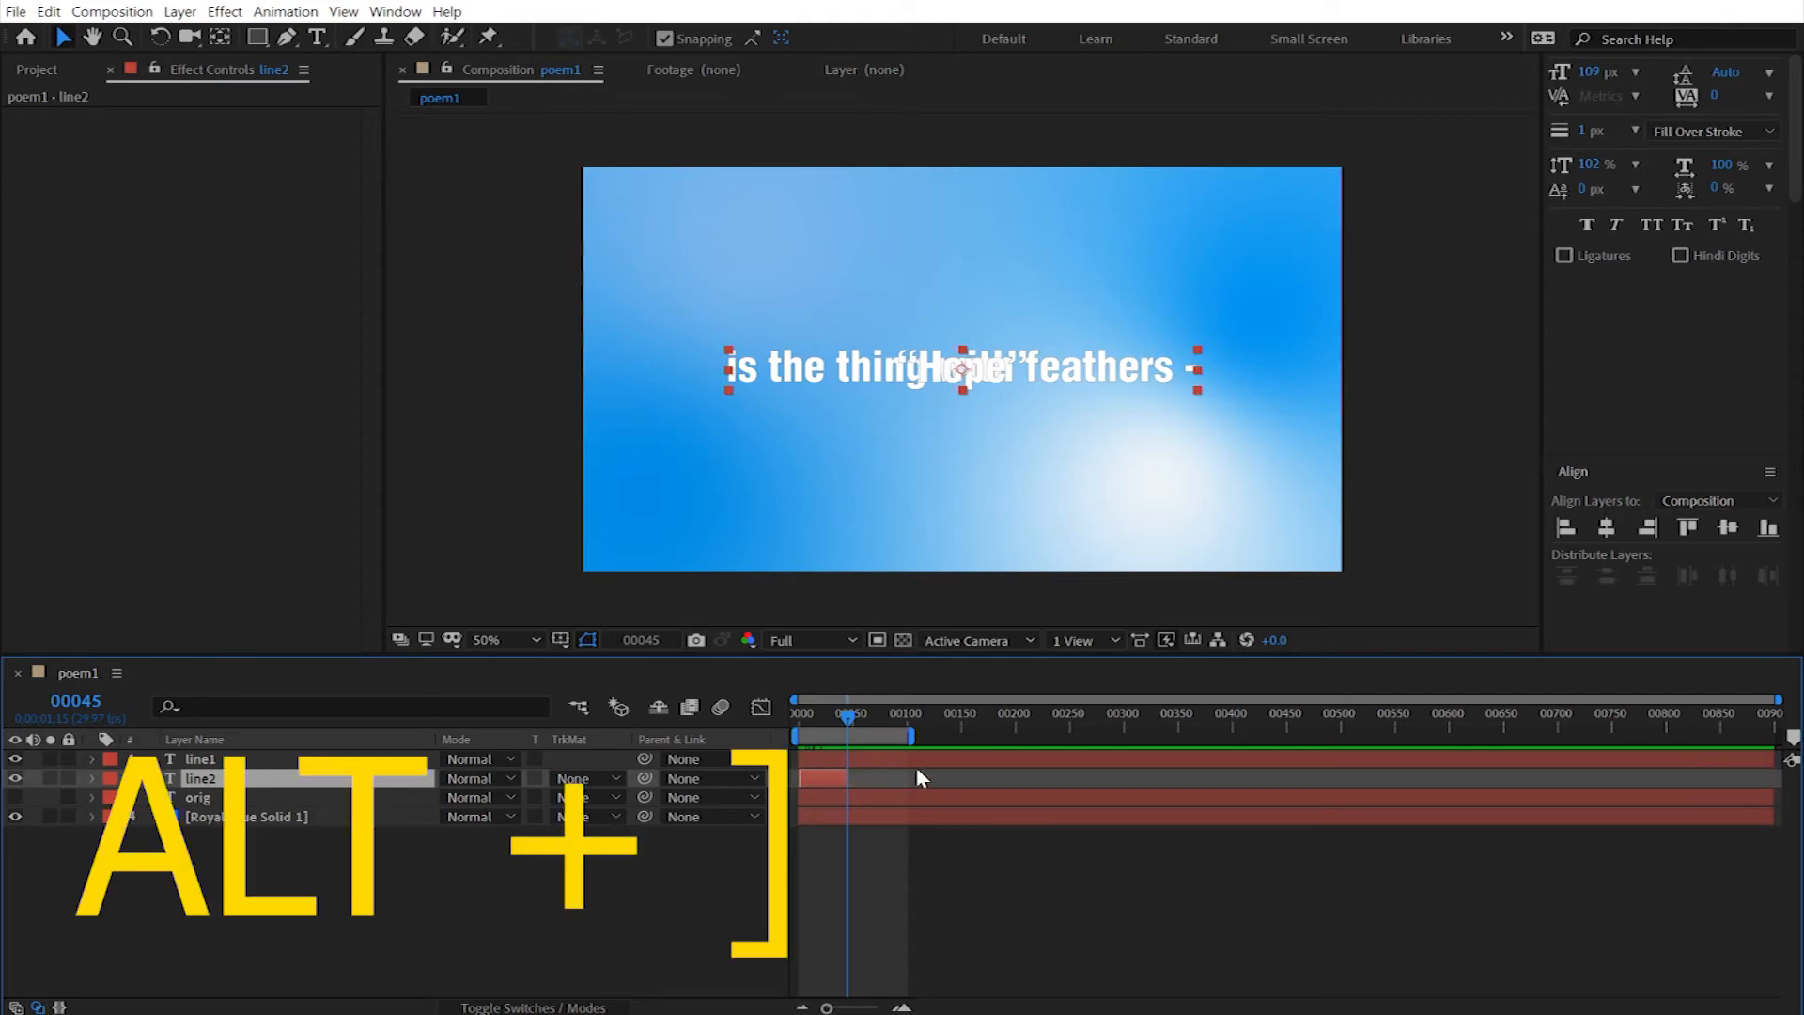
{"action": "key", "text": "ctrl+z"}
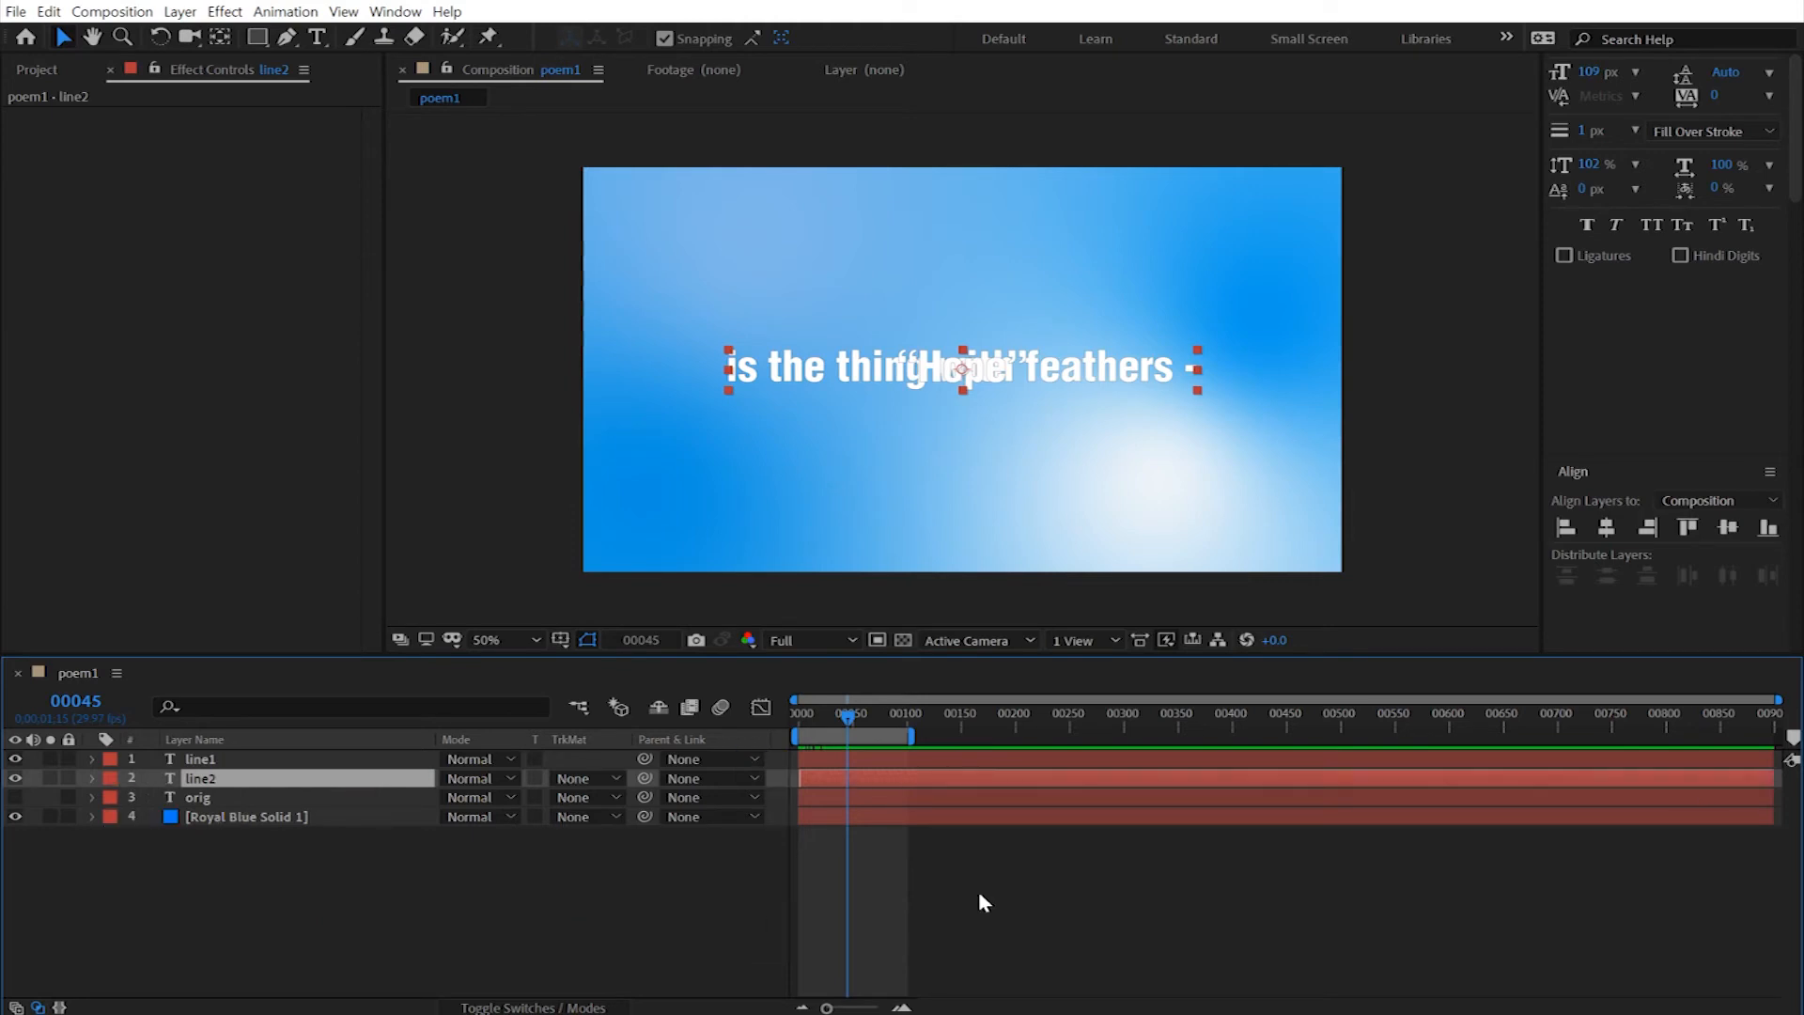
Step: Trim line2 so it starts at frame 45, and scrub around that frame to check where its text appears
{"action": "key", "text": "alt+bracketleft"}
{"action": "mouse_move", "coordinate": [849, 716]}
{"action": "left_mouse_down"}
{"action": "mouse_move", "coordinate": [777, 707]}
{"action": "mouse_move", "coordinate": [843, 721]}
{"action": "left_mouse_up"}
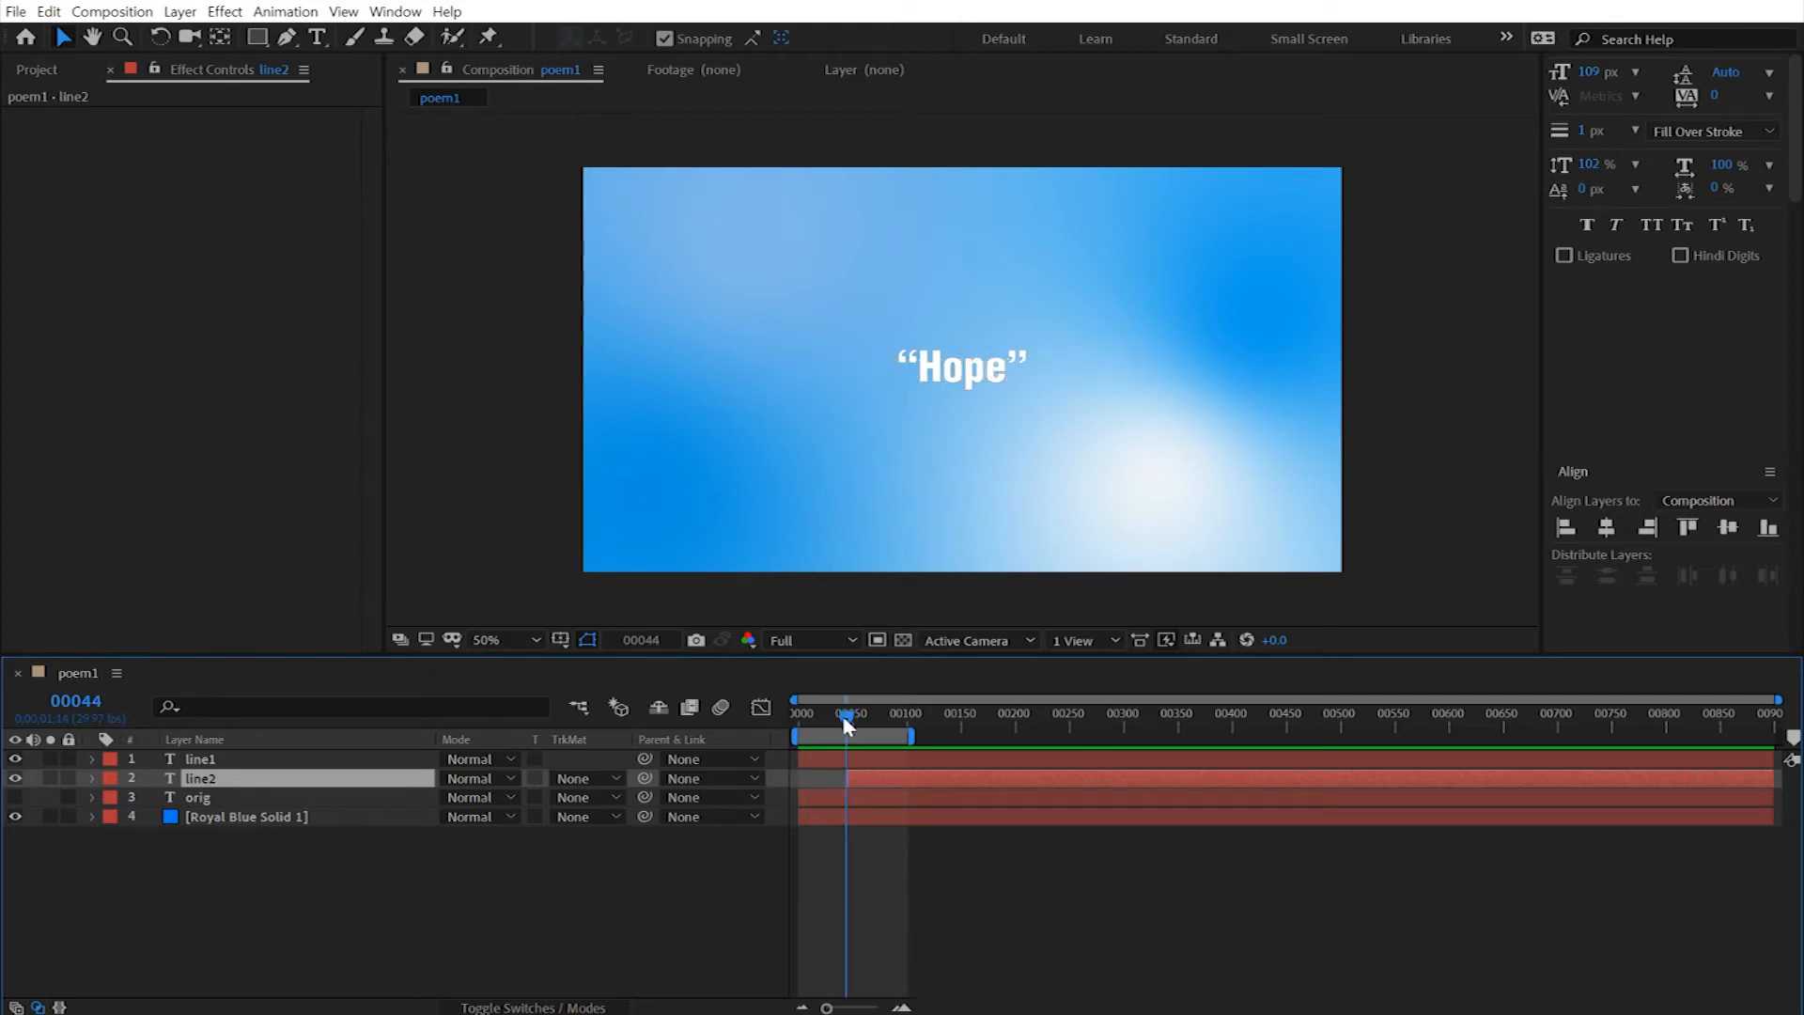
{"action": "left_click_drag", "start_coordinate": [847, 721], "coordinate": [849, 722]}
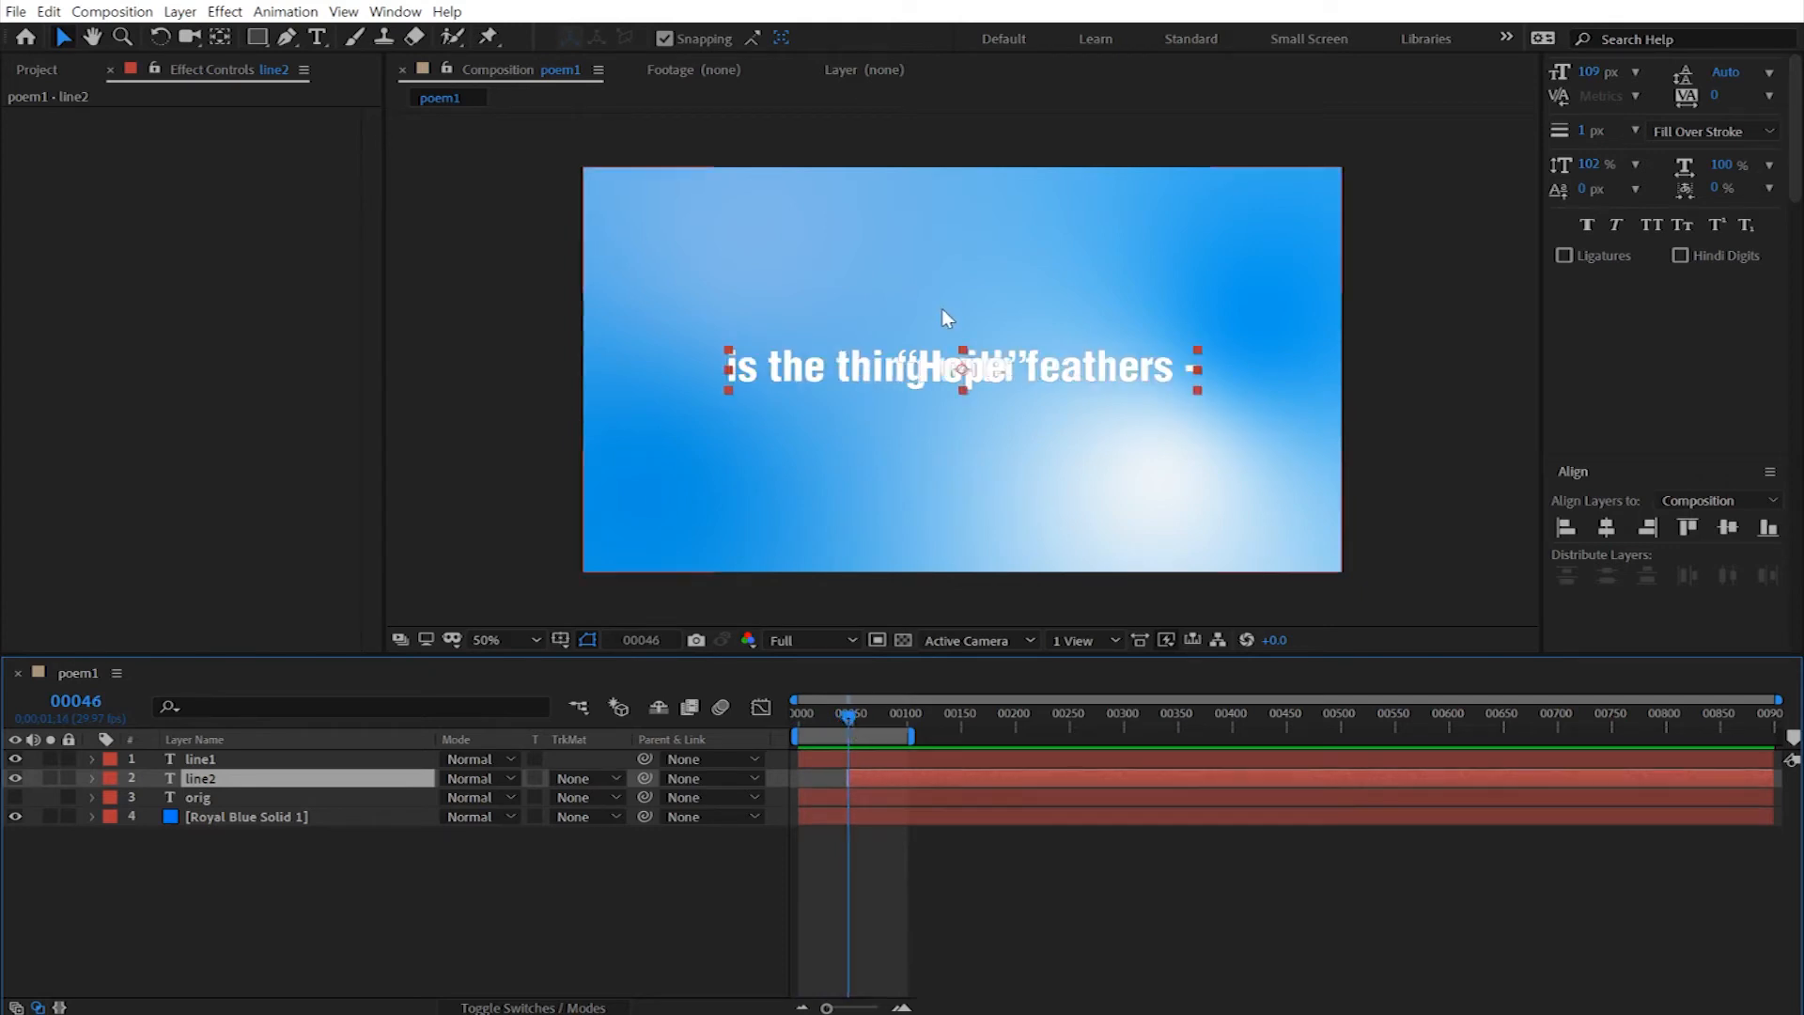
{"action": "left_click", "coordinate": [929, 365]}
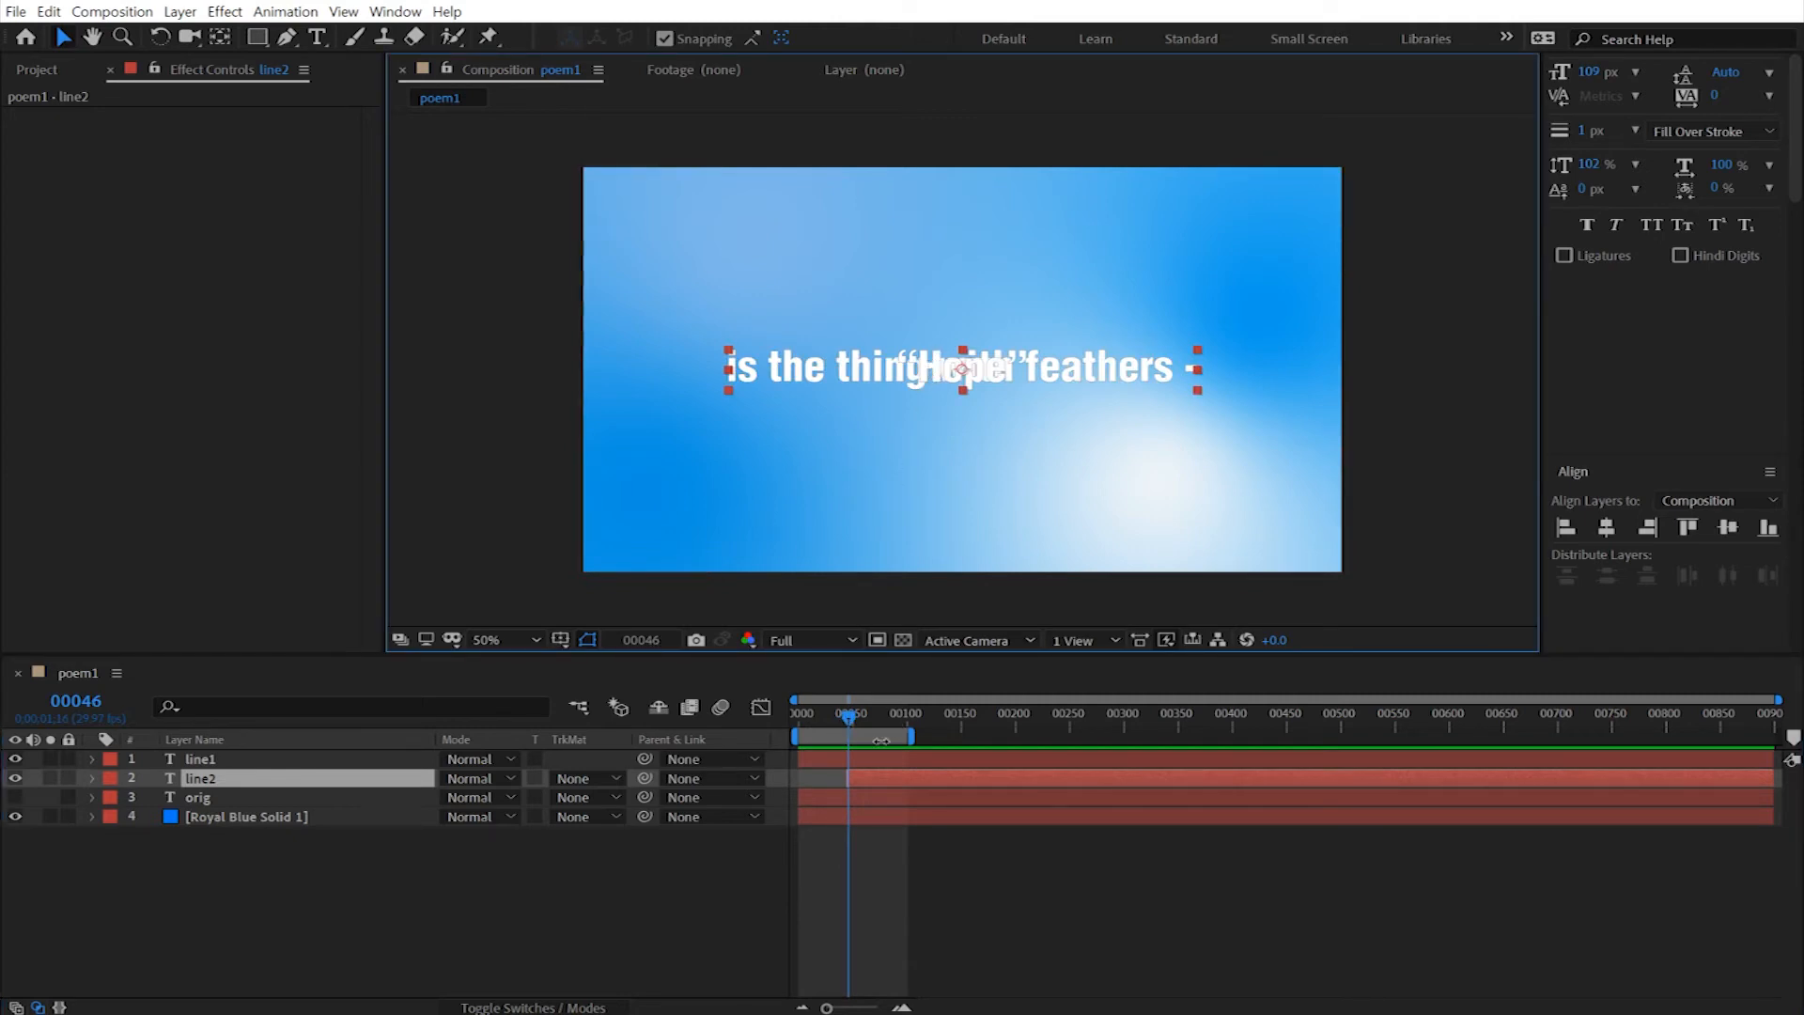
Step: Expand line1's transform properties and remove its Anchor Point keyframe animation
{"action": "left_click", "coordinate": [271, 762]}
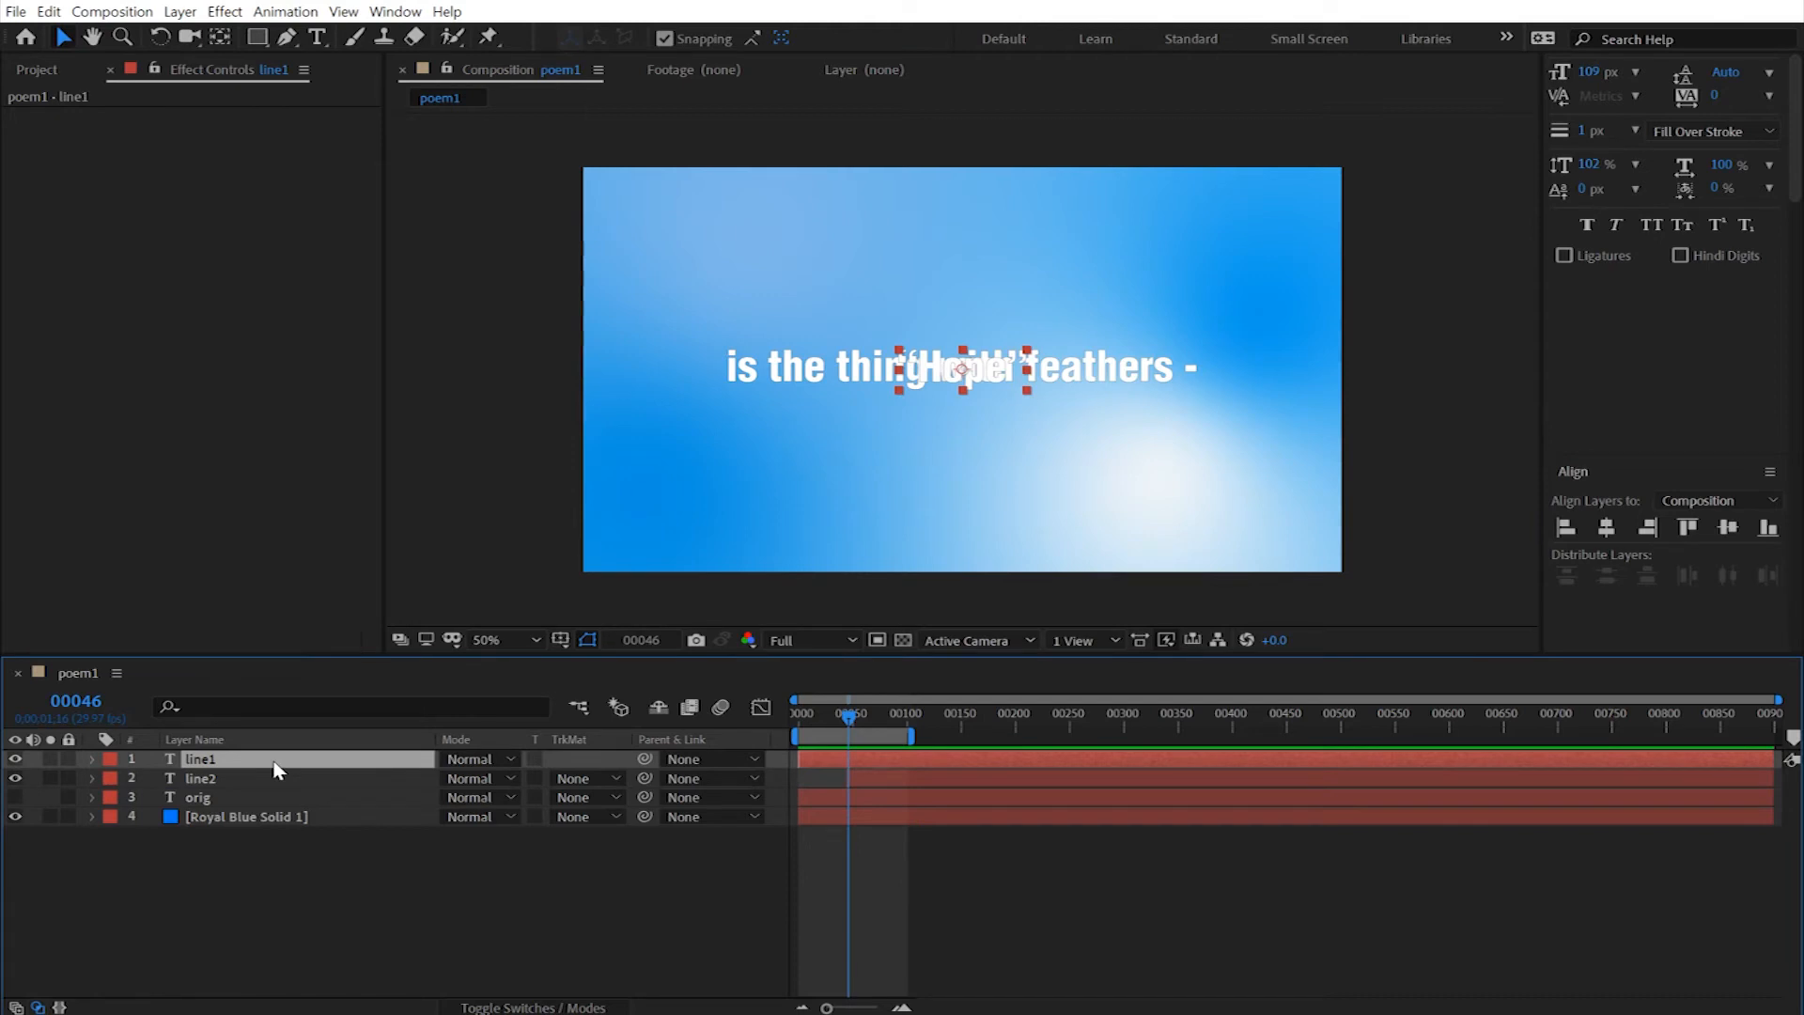
{"action": "left_click", "coordinate": [93, 758]}
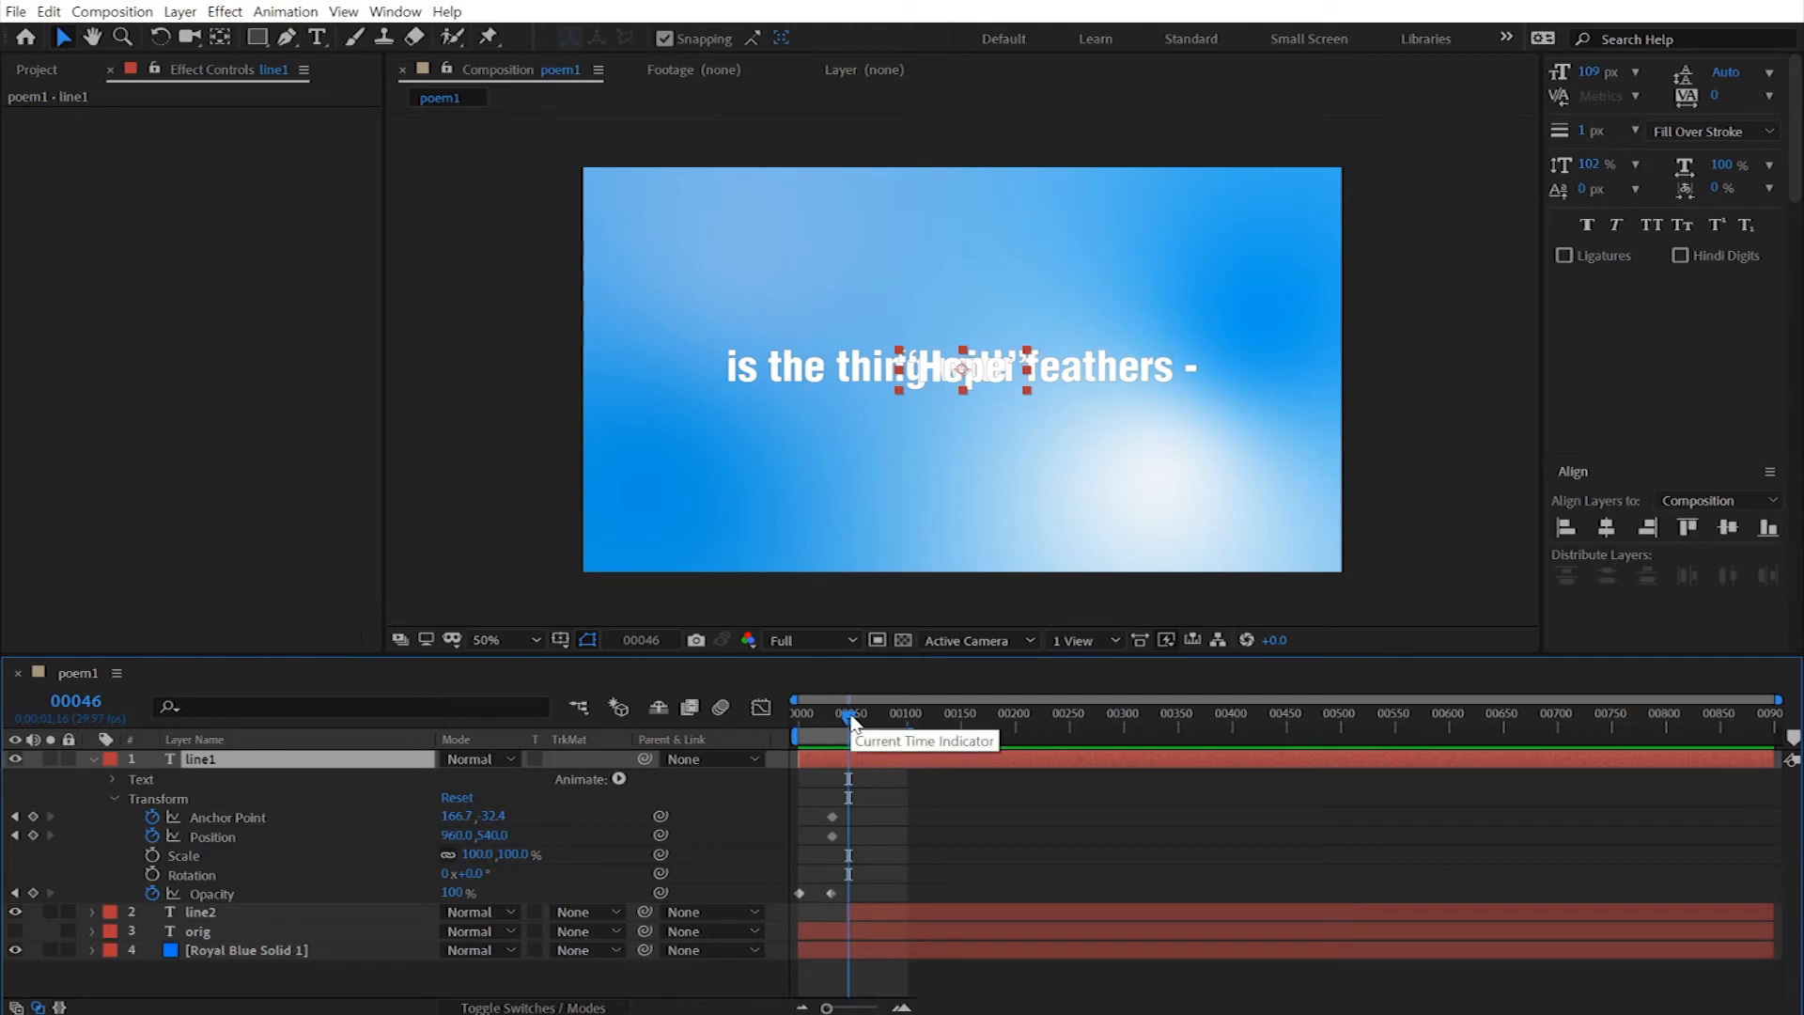
{"action": "left_click_drag", "start_coordinate": [848, 722], "coordinate": [830, 718]}
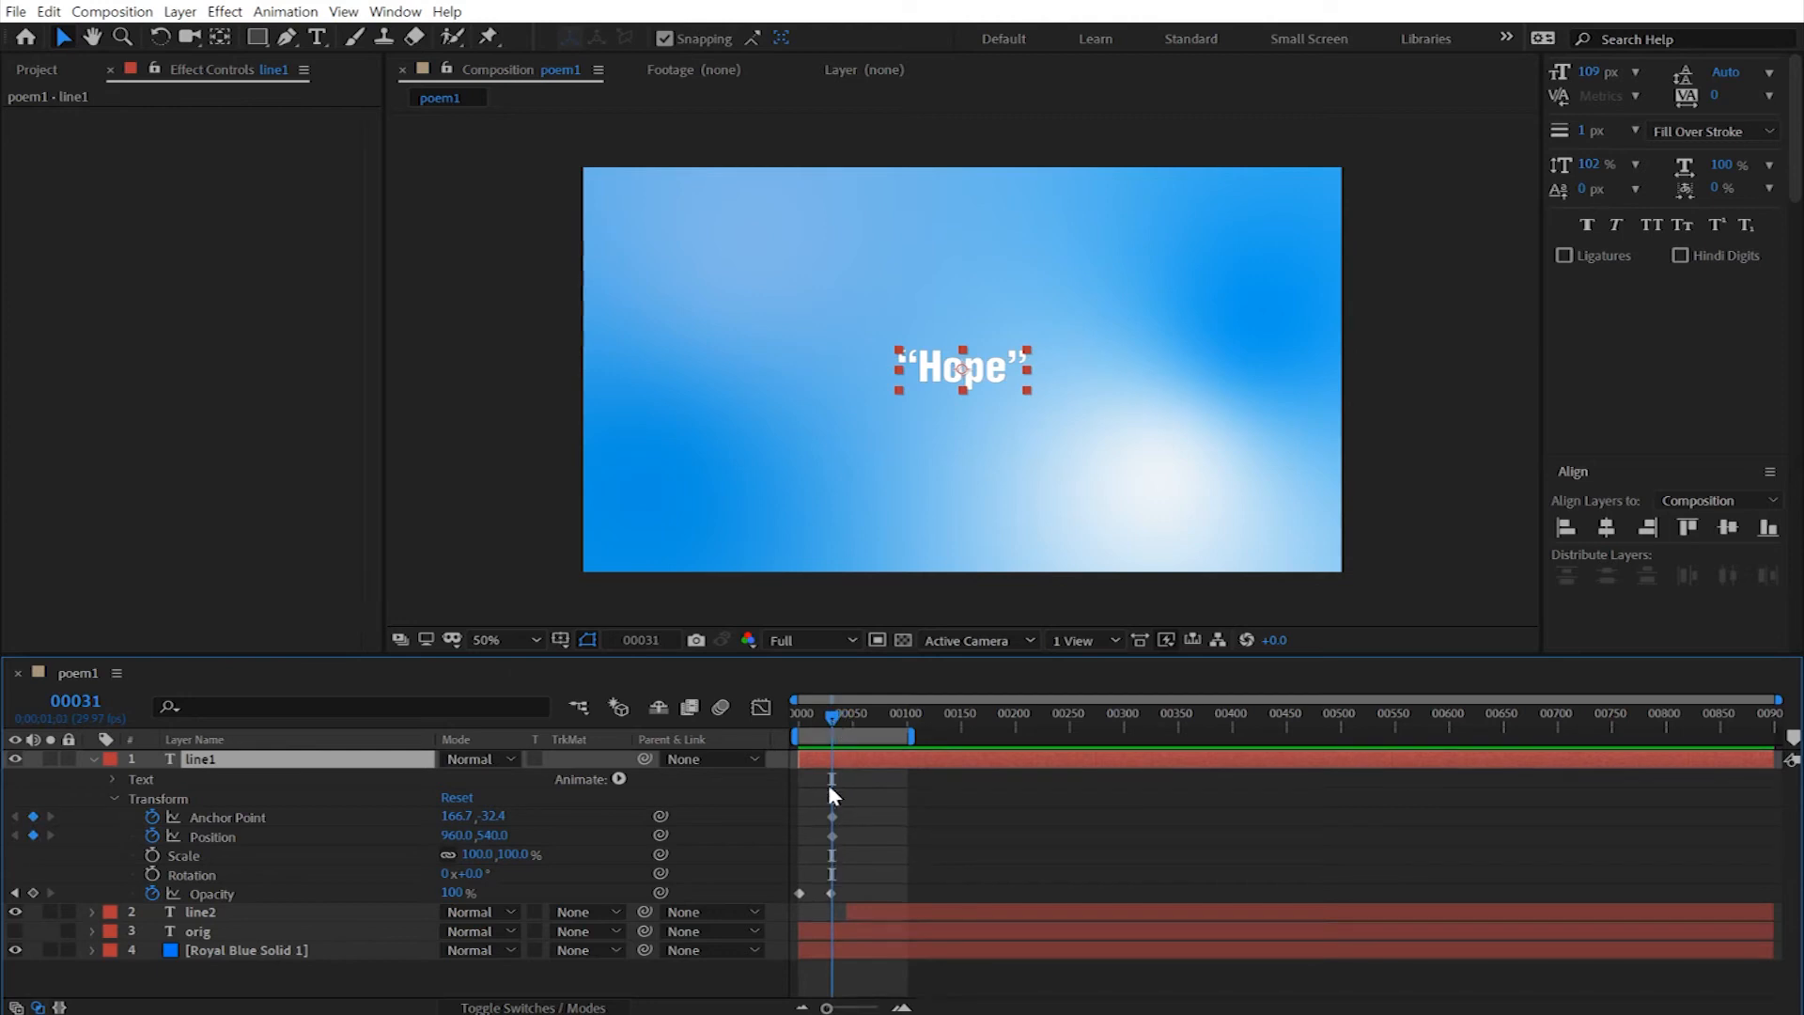
{"action": "left_click", "coordinate": [830, 815]}
{"action": "left_click", "coordinate": [831, 835]}
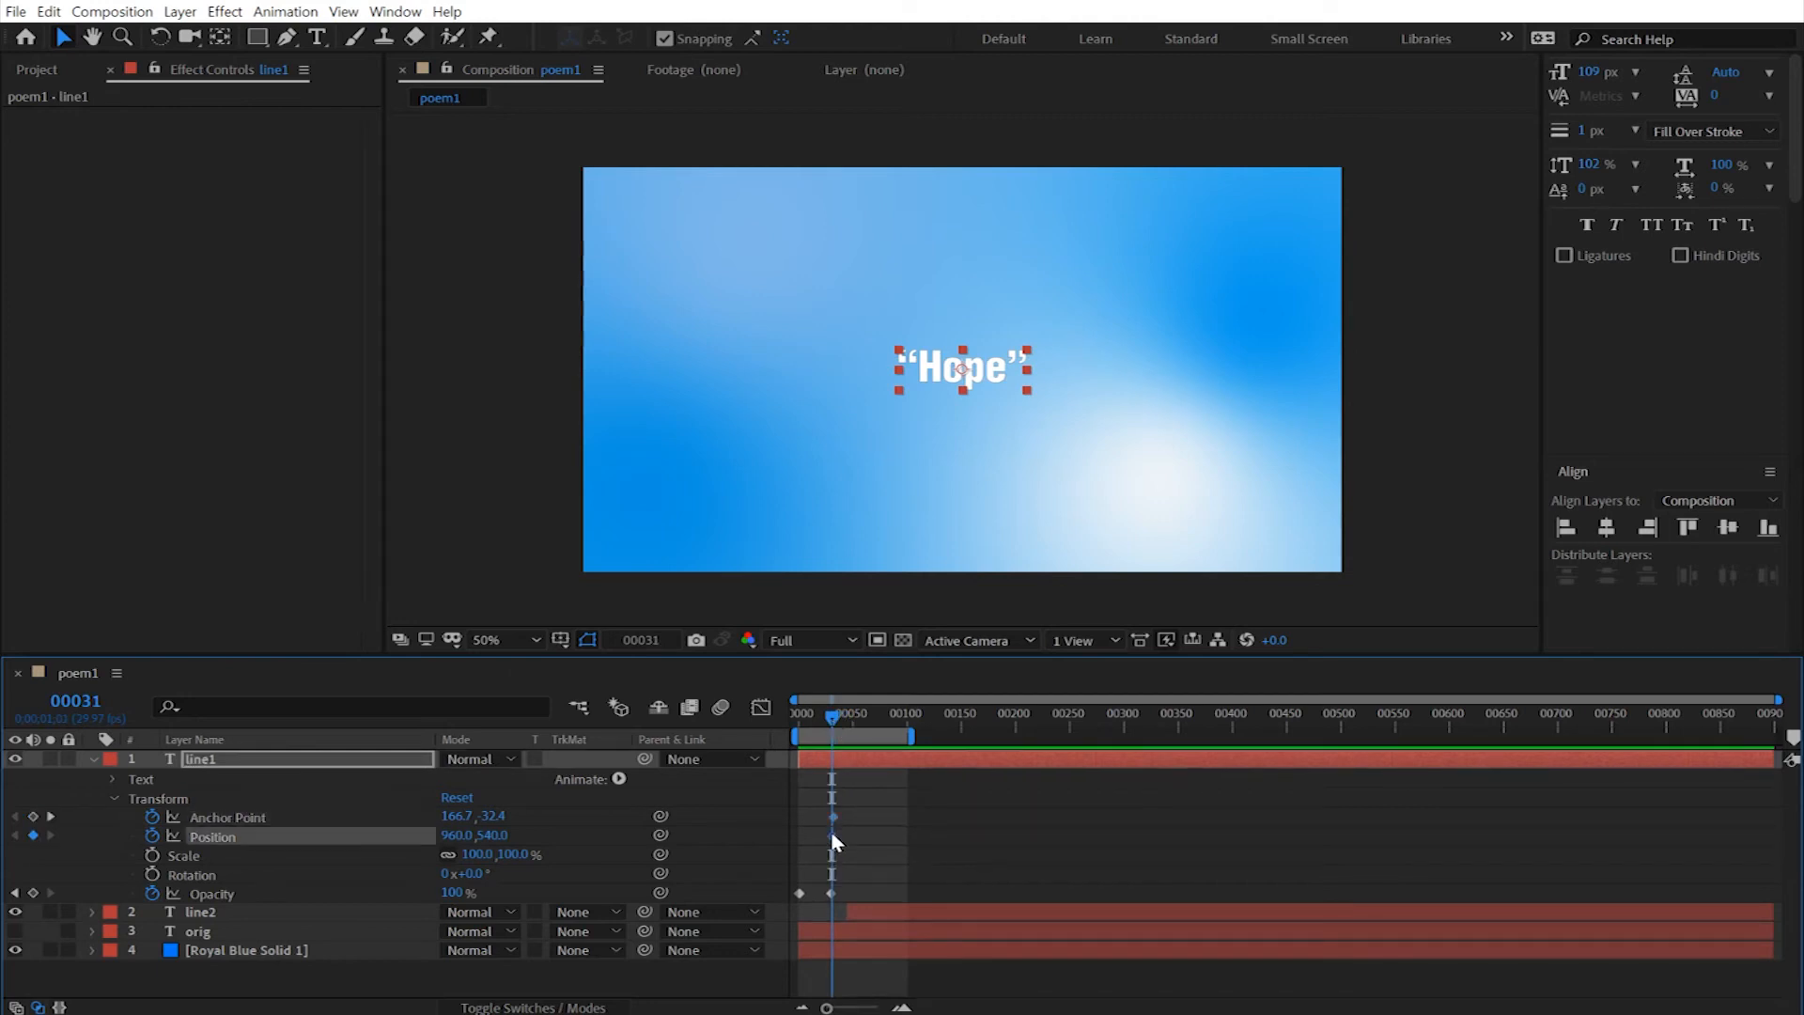
{"action": "left_click", "coordinate": [151, 816]}
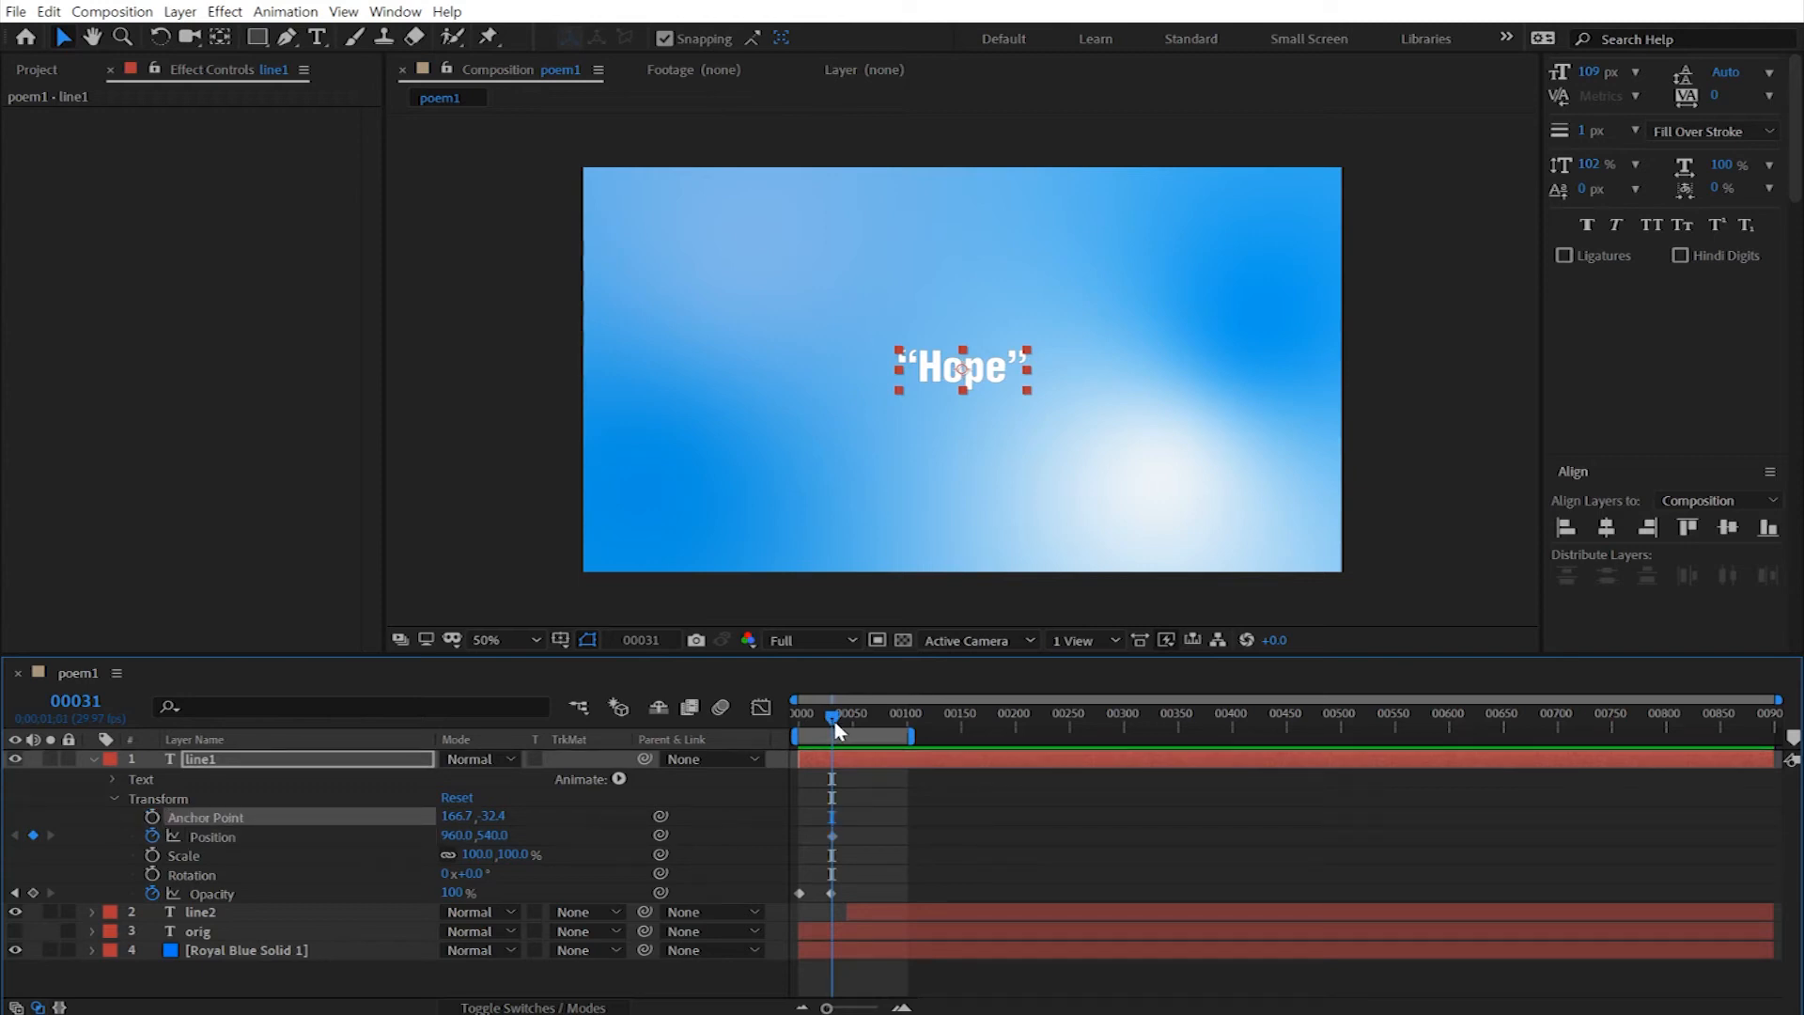
Step: Add a position keyframe to line1 at frame 40, moving its text up to 960, 480
{"action": "left_click_drag", "start_coordinate": [837, 724], "coordinate": [849, 723]}
{"action": "left_click", "coordinate": [79, 700]}
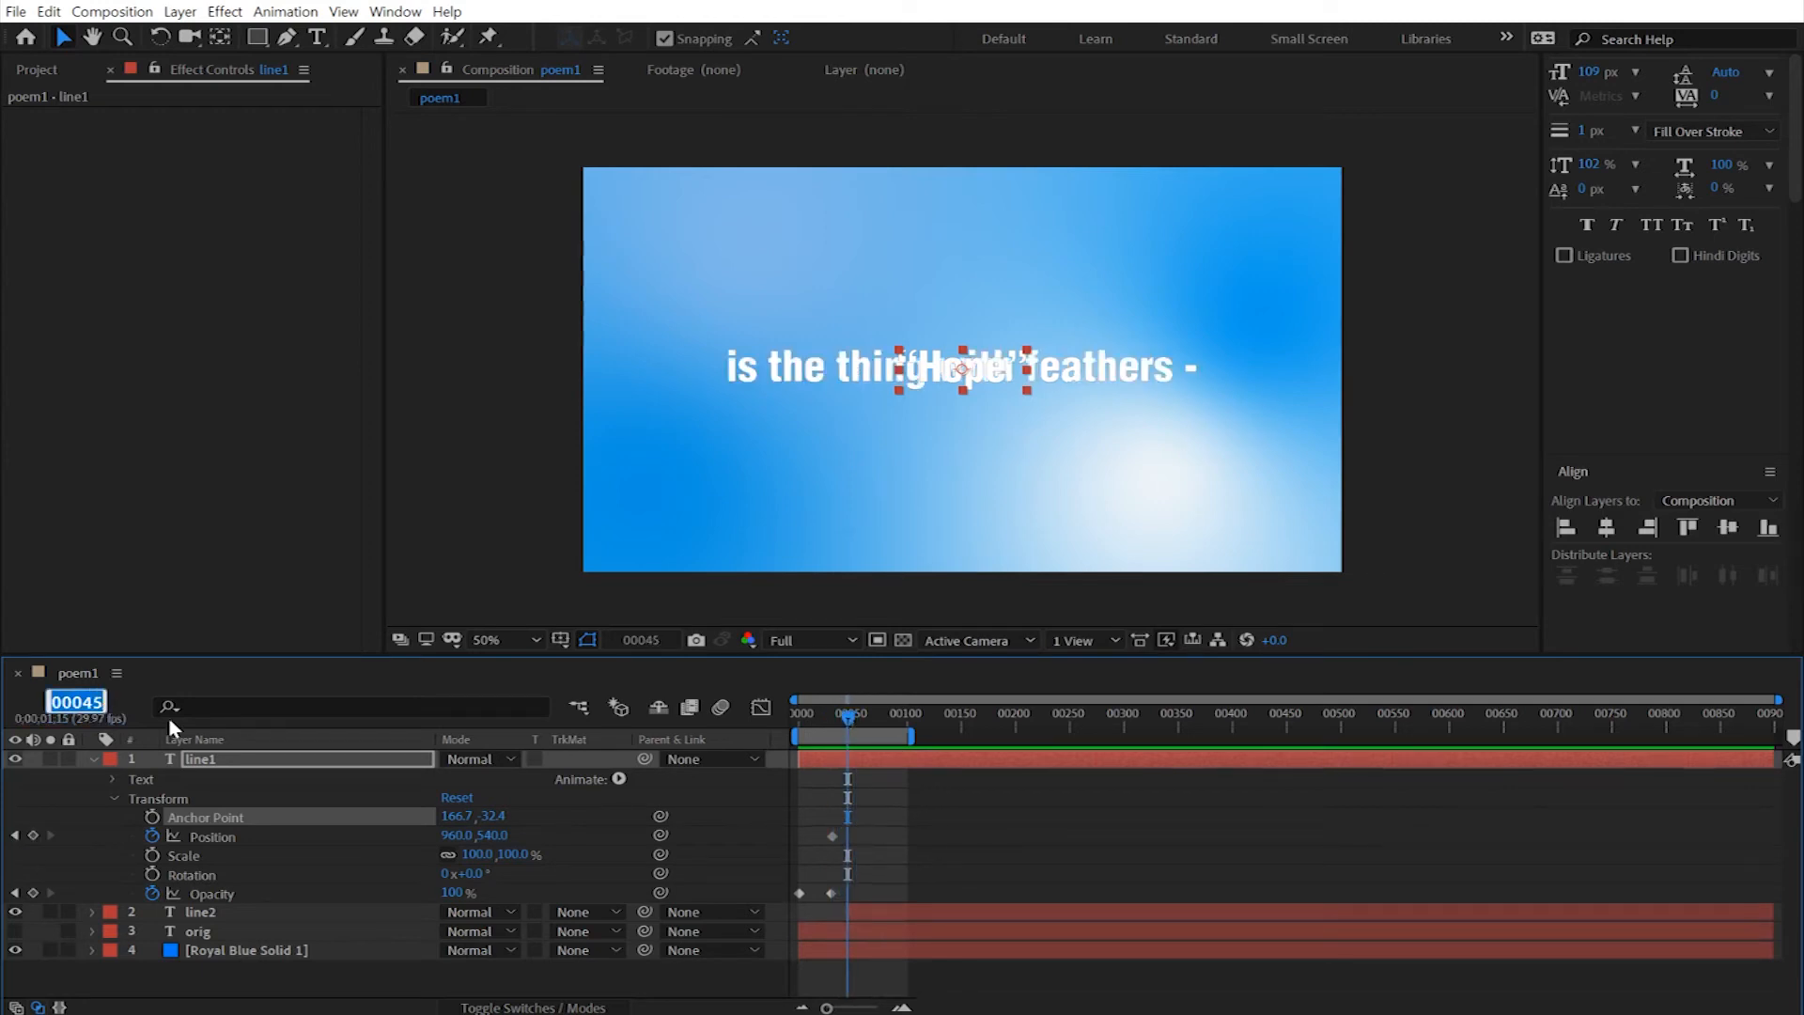
{"action": "type", "text": "40"}
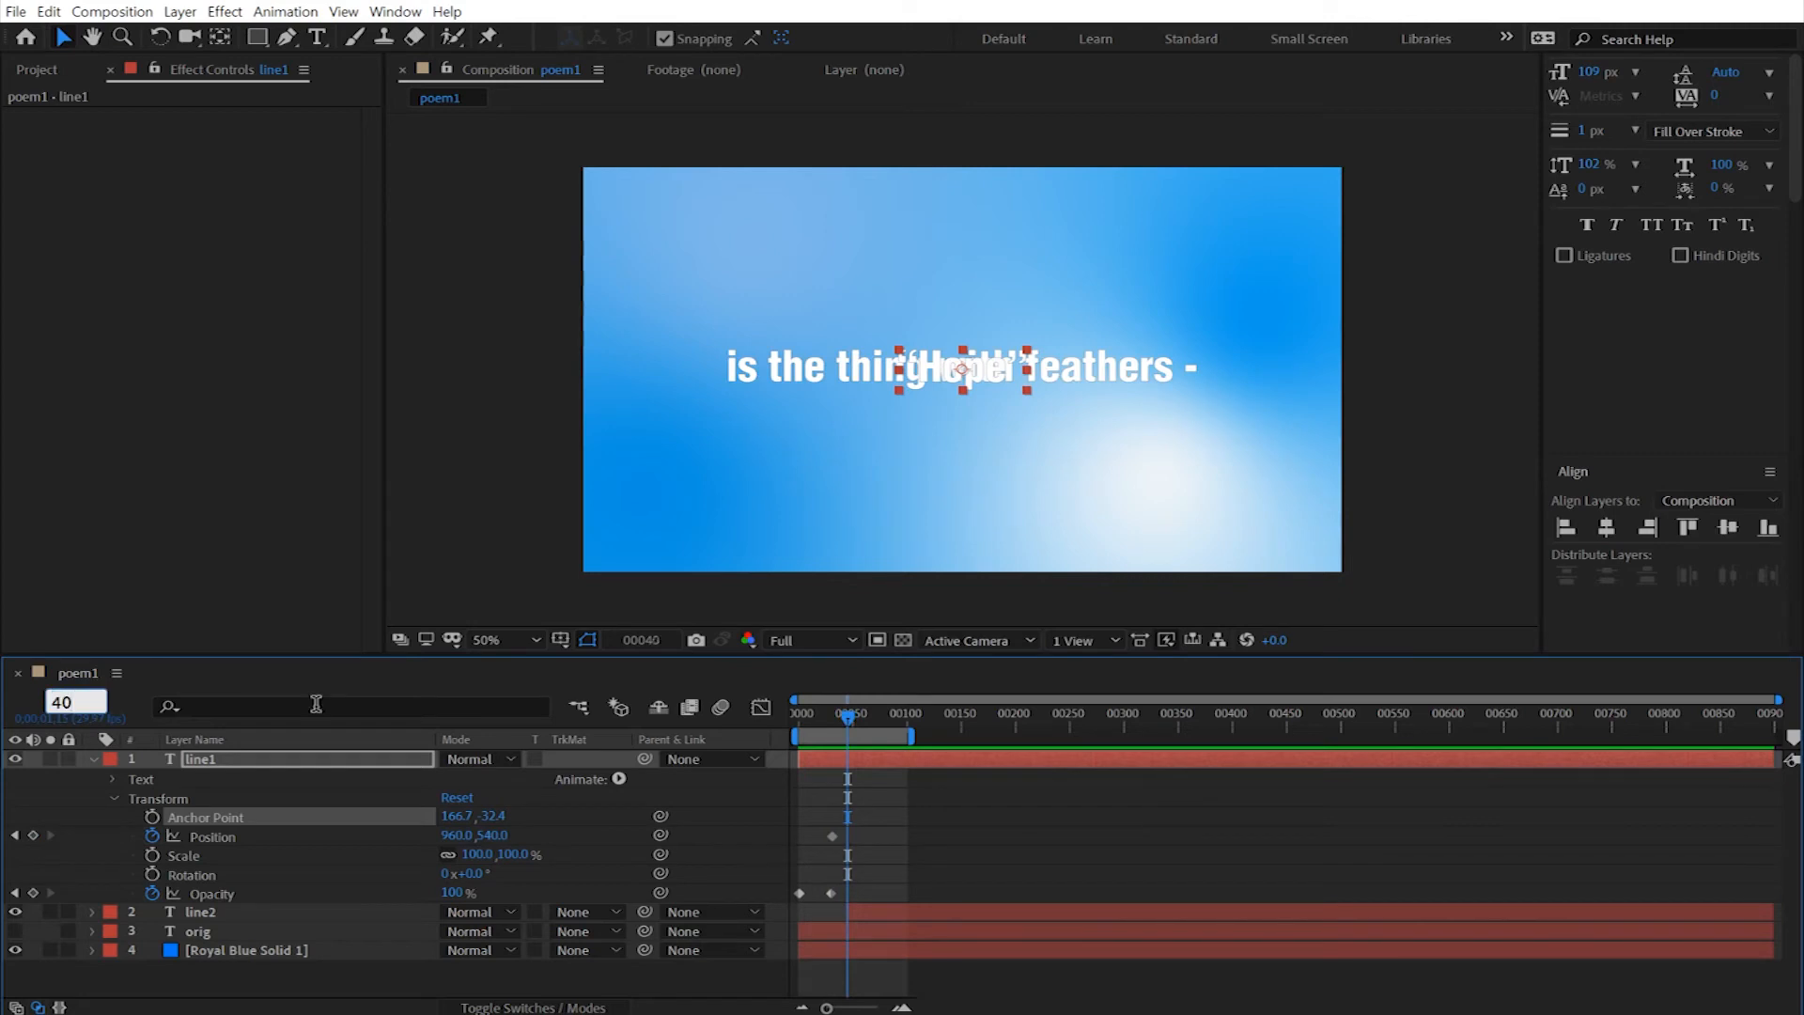
{"action": "key", "text": "Return"}
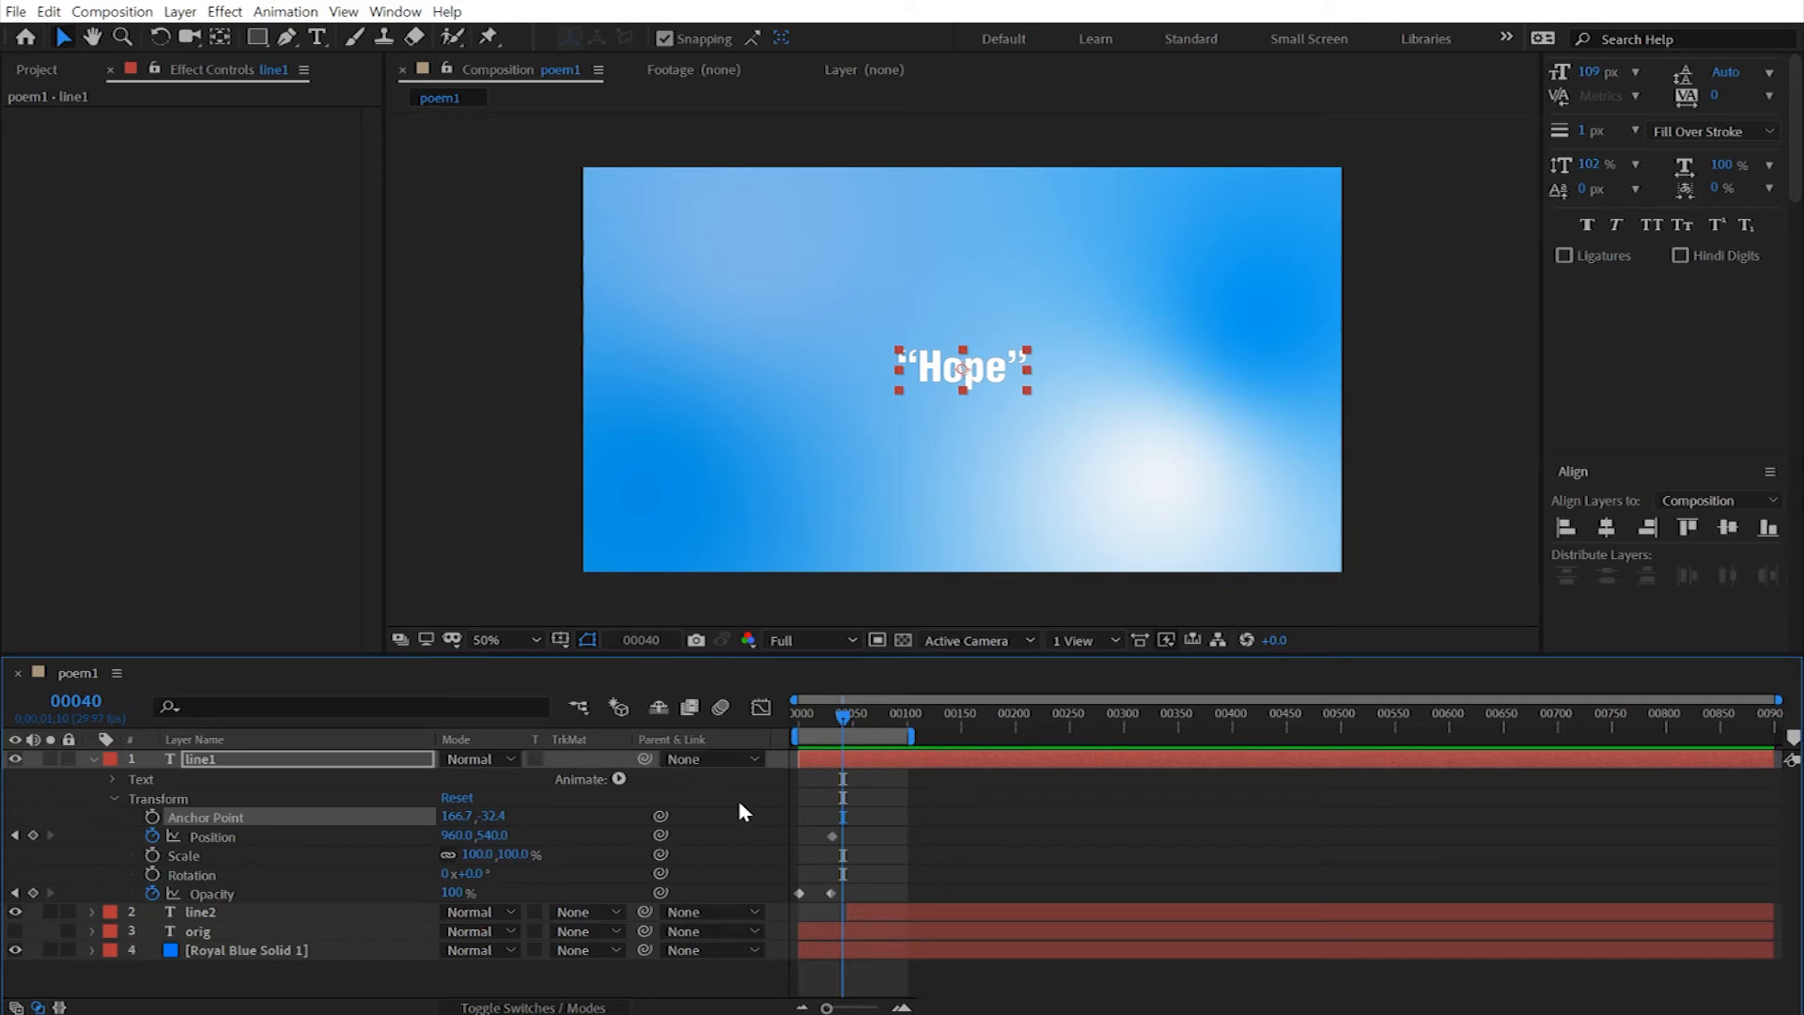
{"action": "key", "text": "shift+Up"}
{"action": "key", "text": "shift+Up"}
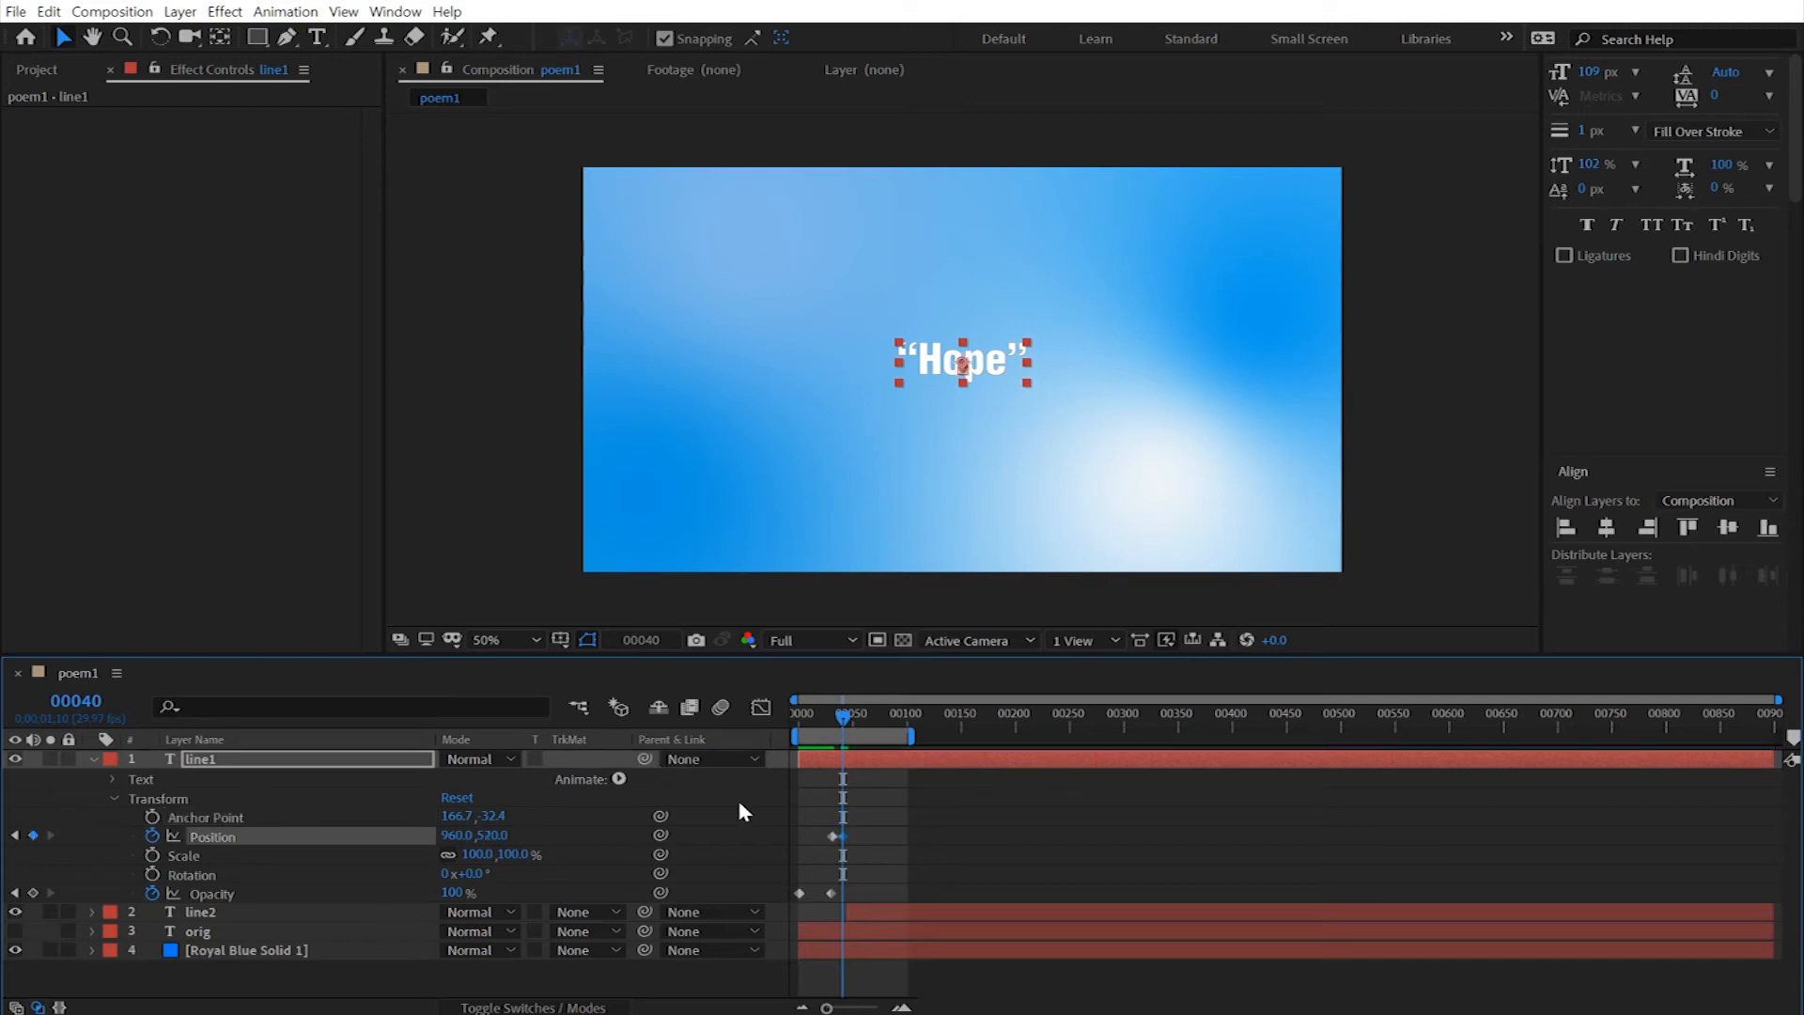
{"action": "key", "text": "shift+Up"}
{"action": "key", "text": "shift+Up"}
{"action": "key", "text": "shift+Up"}
{"action": "key", "text": "shift+Up"}
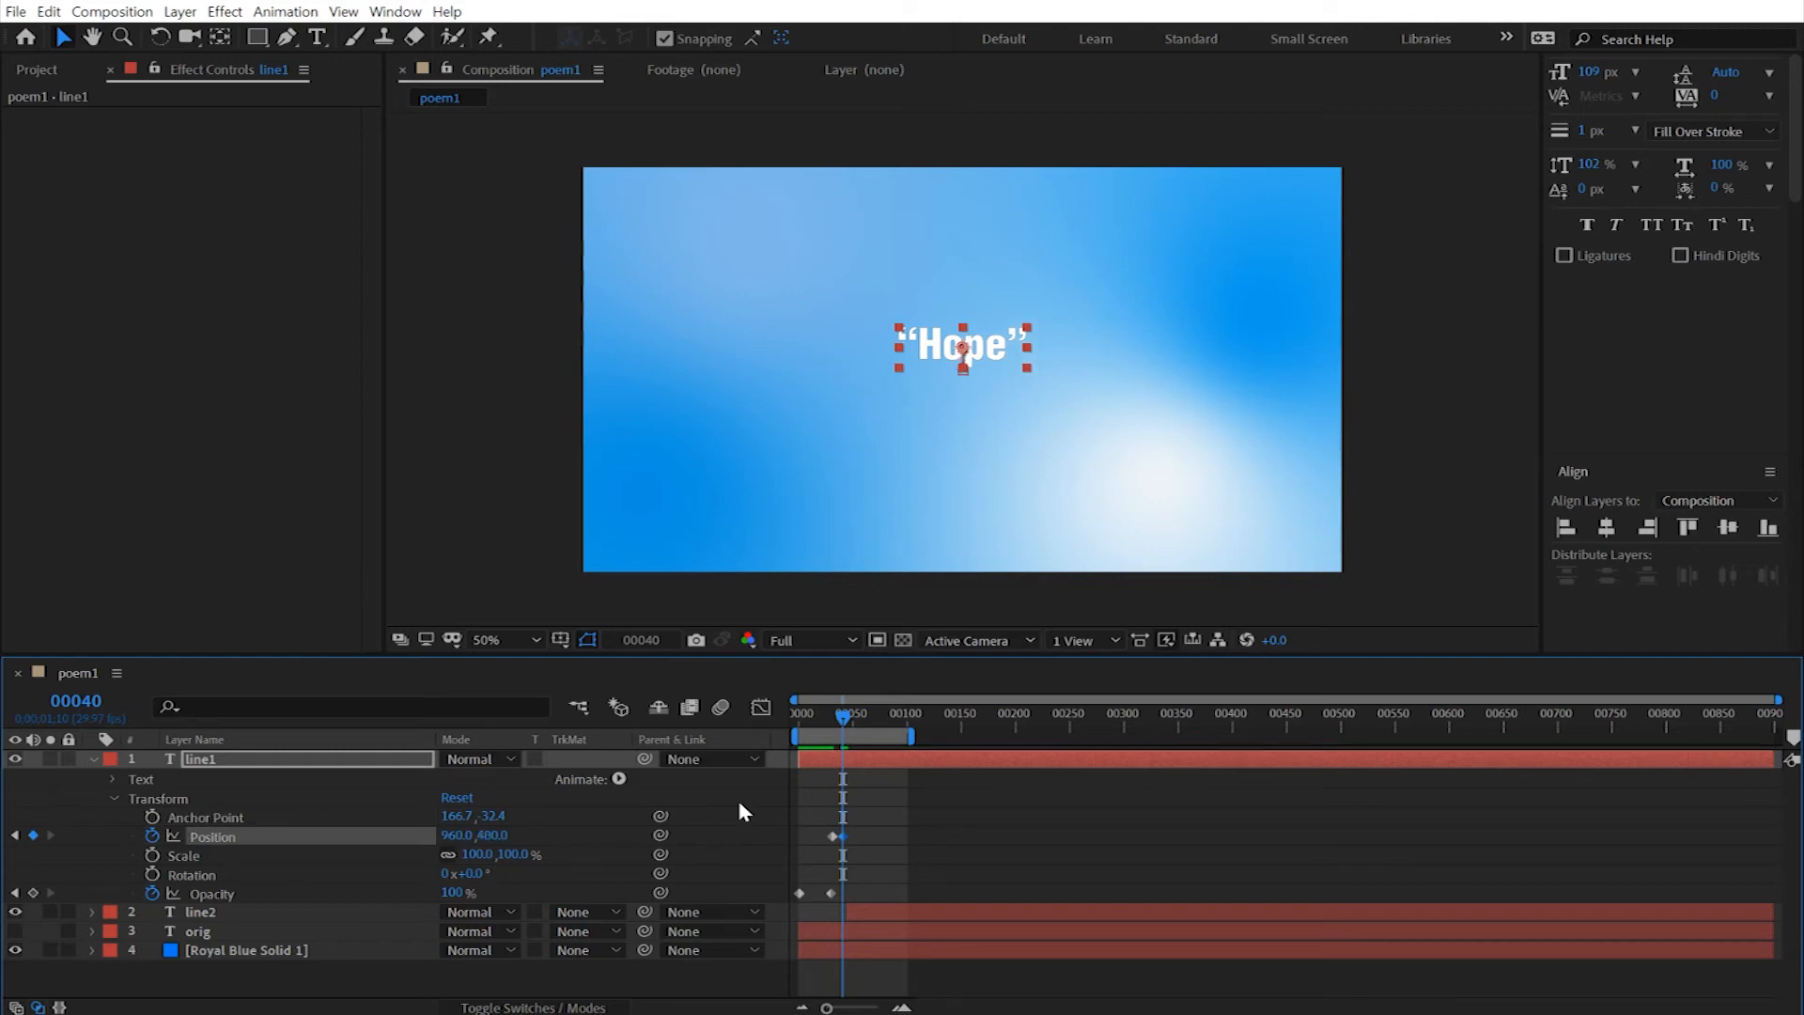
Step: Check the overlap with line2 near frame 49, and raise line1's frame 40 position keyframe to 960, 440
{"action": "left_click", "coordinate": [849, 720]}
{"action": "left_click_drag", "start_coordinate": [848, 718], "coordinate": [852, 724]}
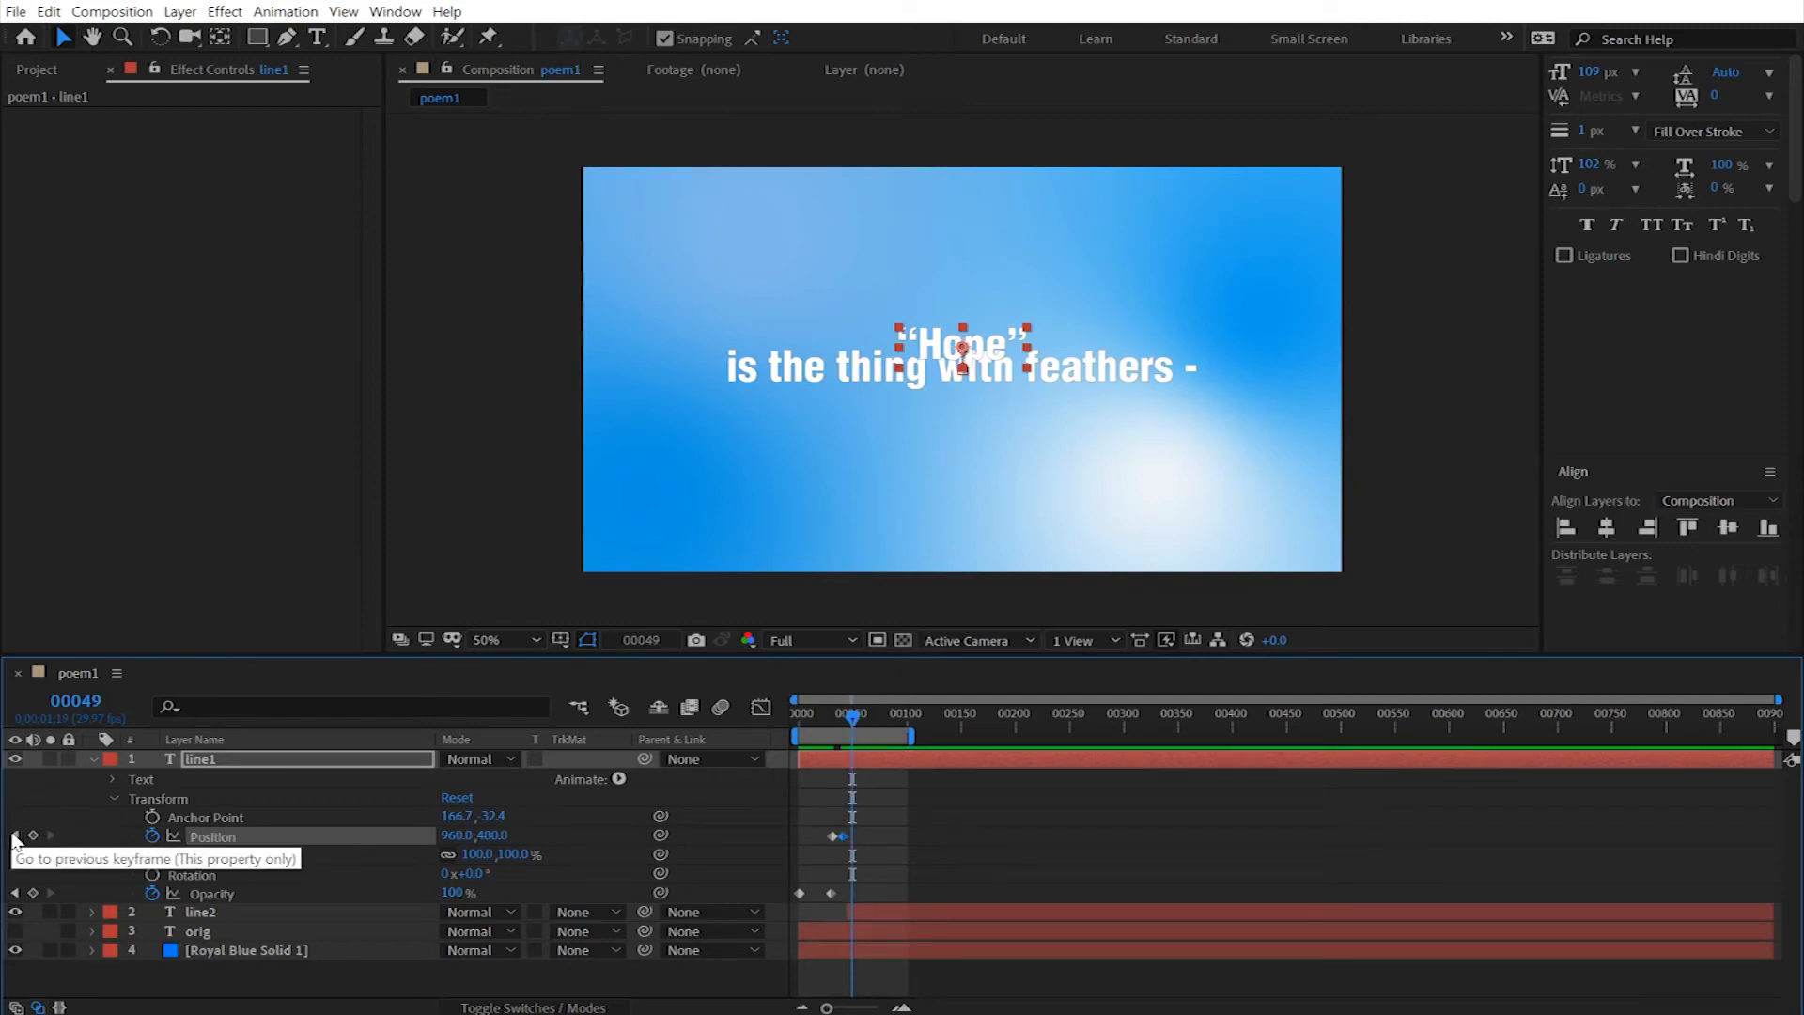
{"action": "left_click", "coordinate": [15, 837]}
{"action": "key", "text": "shift+Up"}
{"action": "key", "text": "shift+Up"}
{"action": "key", "text": "shift+Up"}
{"action": "key", "text": "shift+Up"}
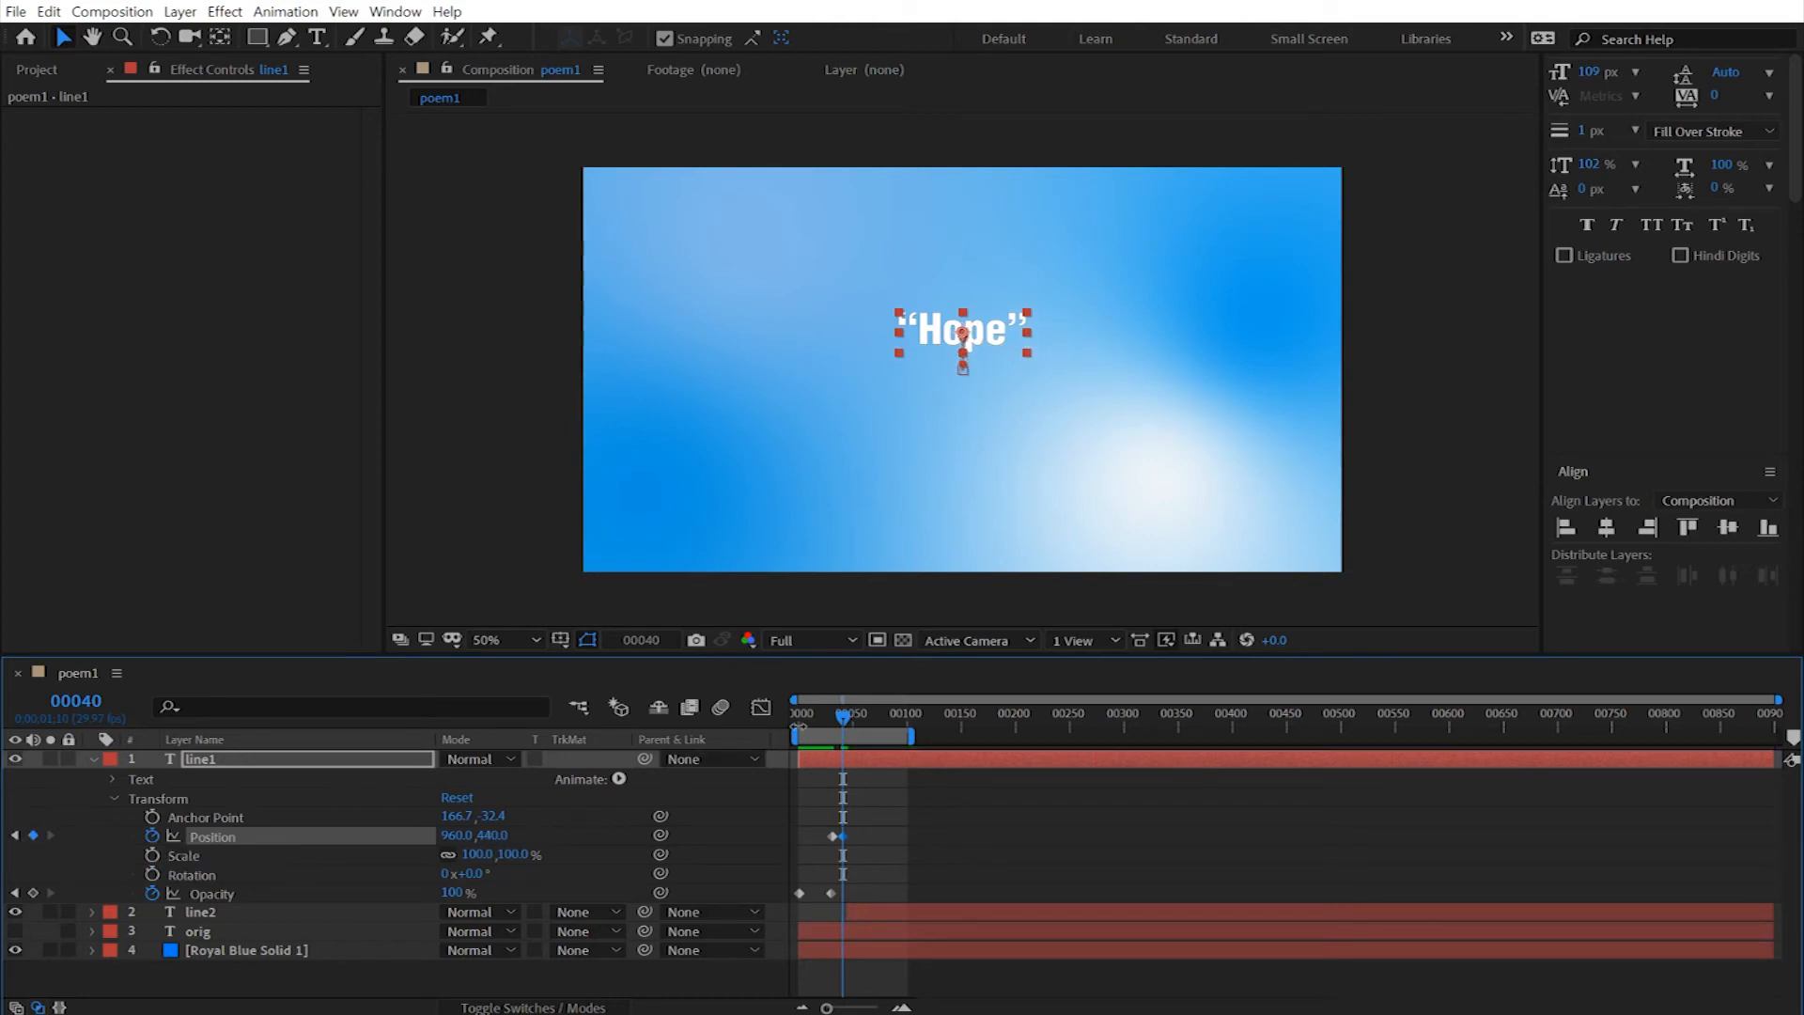
Step: Preview line1 moving up and line2 appearing, replaying the animation from frame 0
{"action": "left_click_drag", "start_coordinate": [843, 714], "coordinate": [773, 723]}
{"action": "key", "text": "space"}
{"action": "key", "text": "space"}
{"action": "left_click_drag", "start_coordinate": [865, 718], "coordinate": [790, 724]}
{"action": "key", "text": "space"}
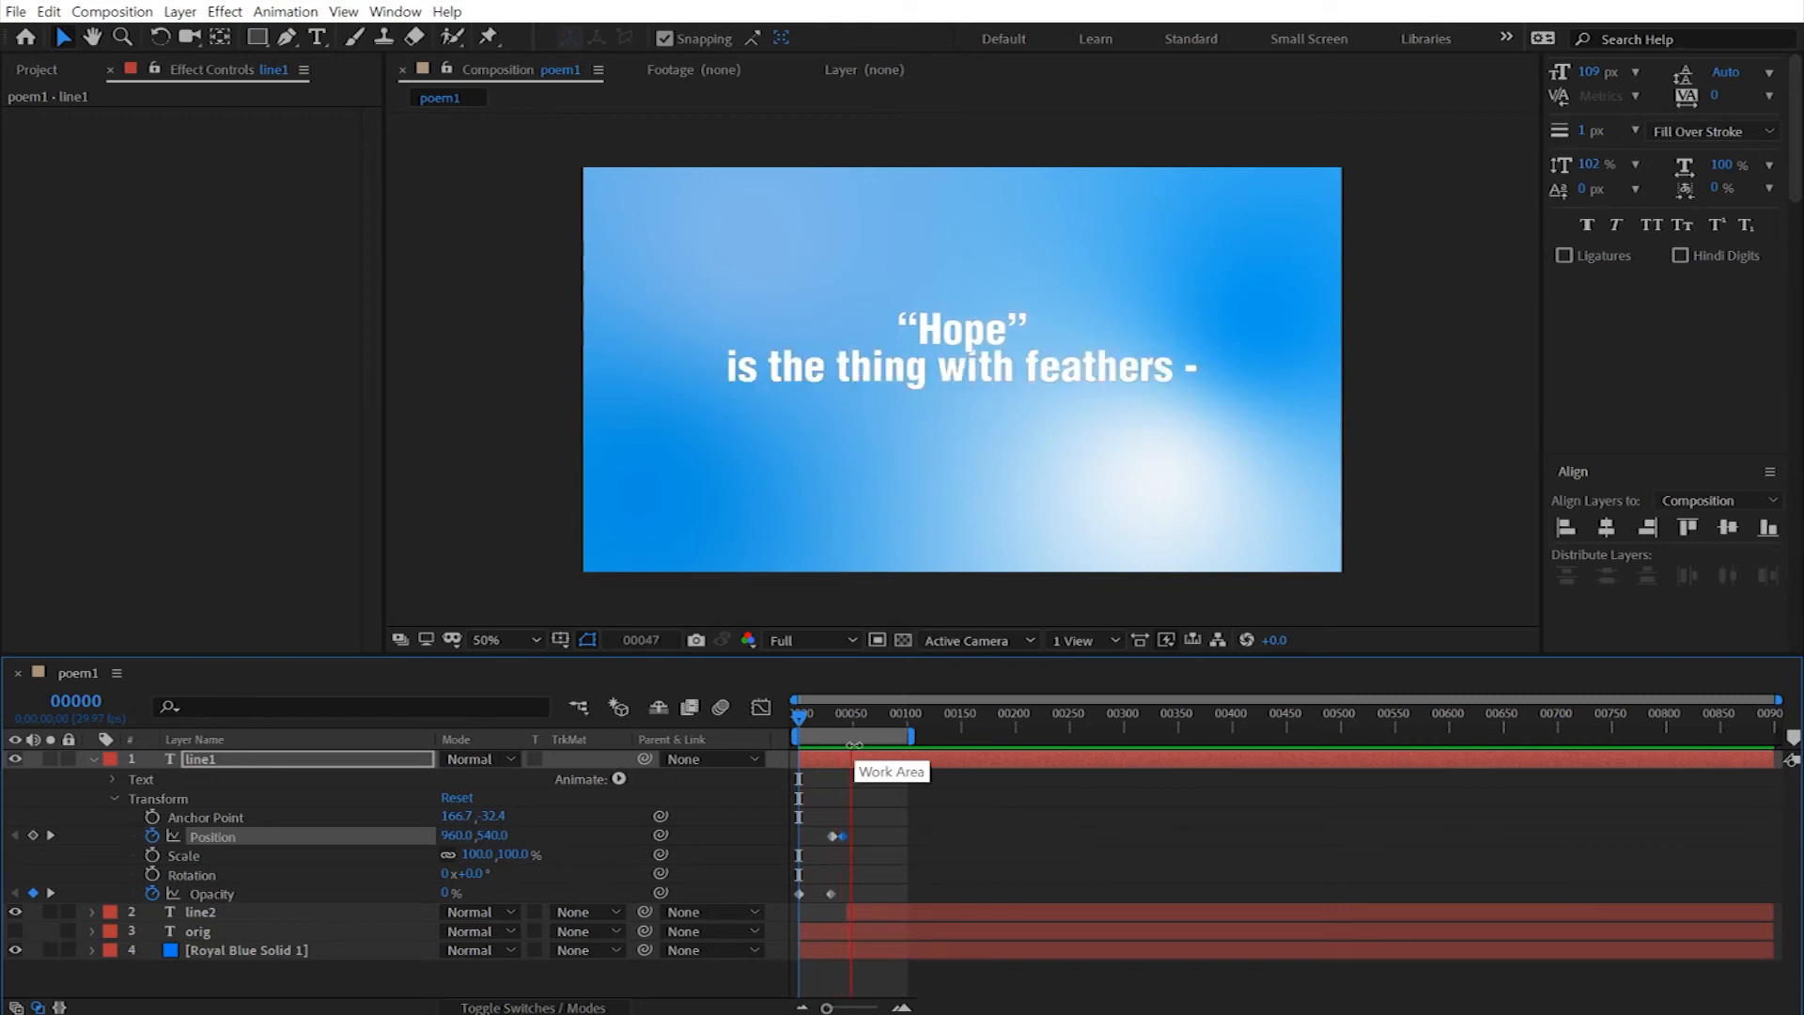
{"action": "left_click", "coordinate": [800, 720]}
{"action": "key", "text": "space"}
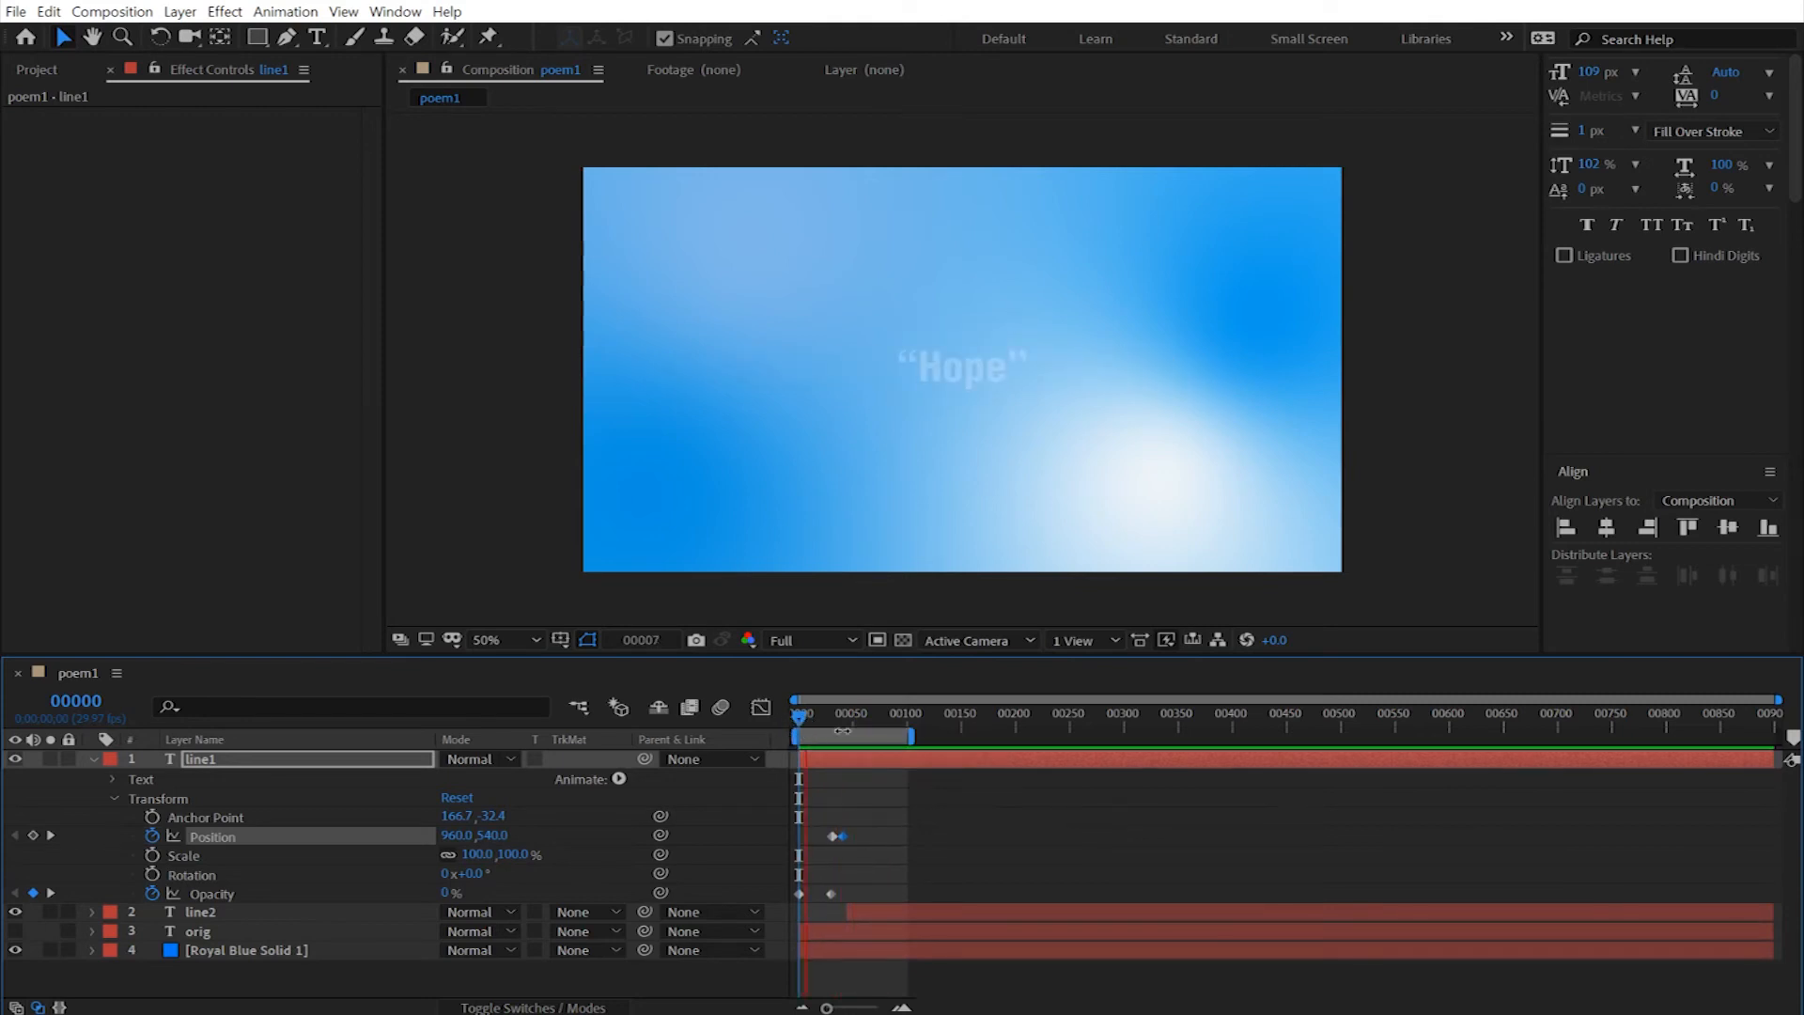
Step: Move line1's first Position keyframe to frame 0 and preview the longer upward movement
{"action": "left_click", "coordinate": [843, 720]}
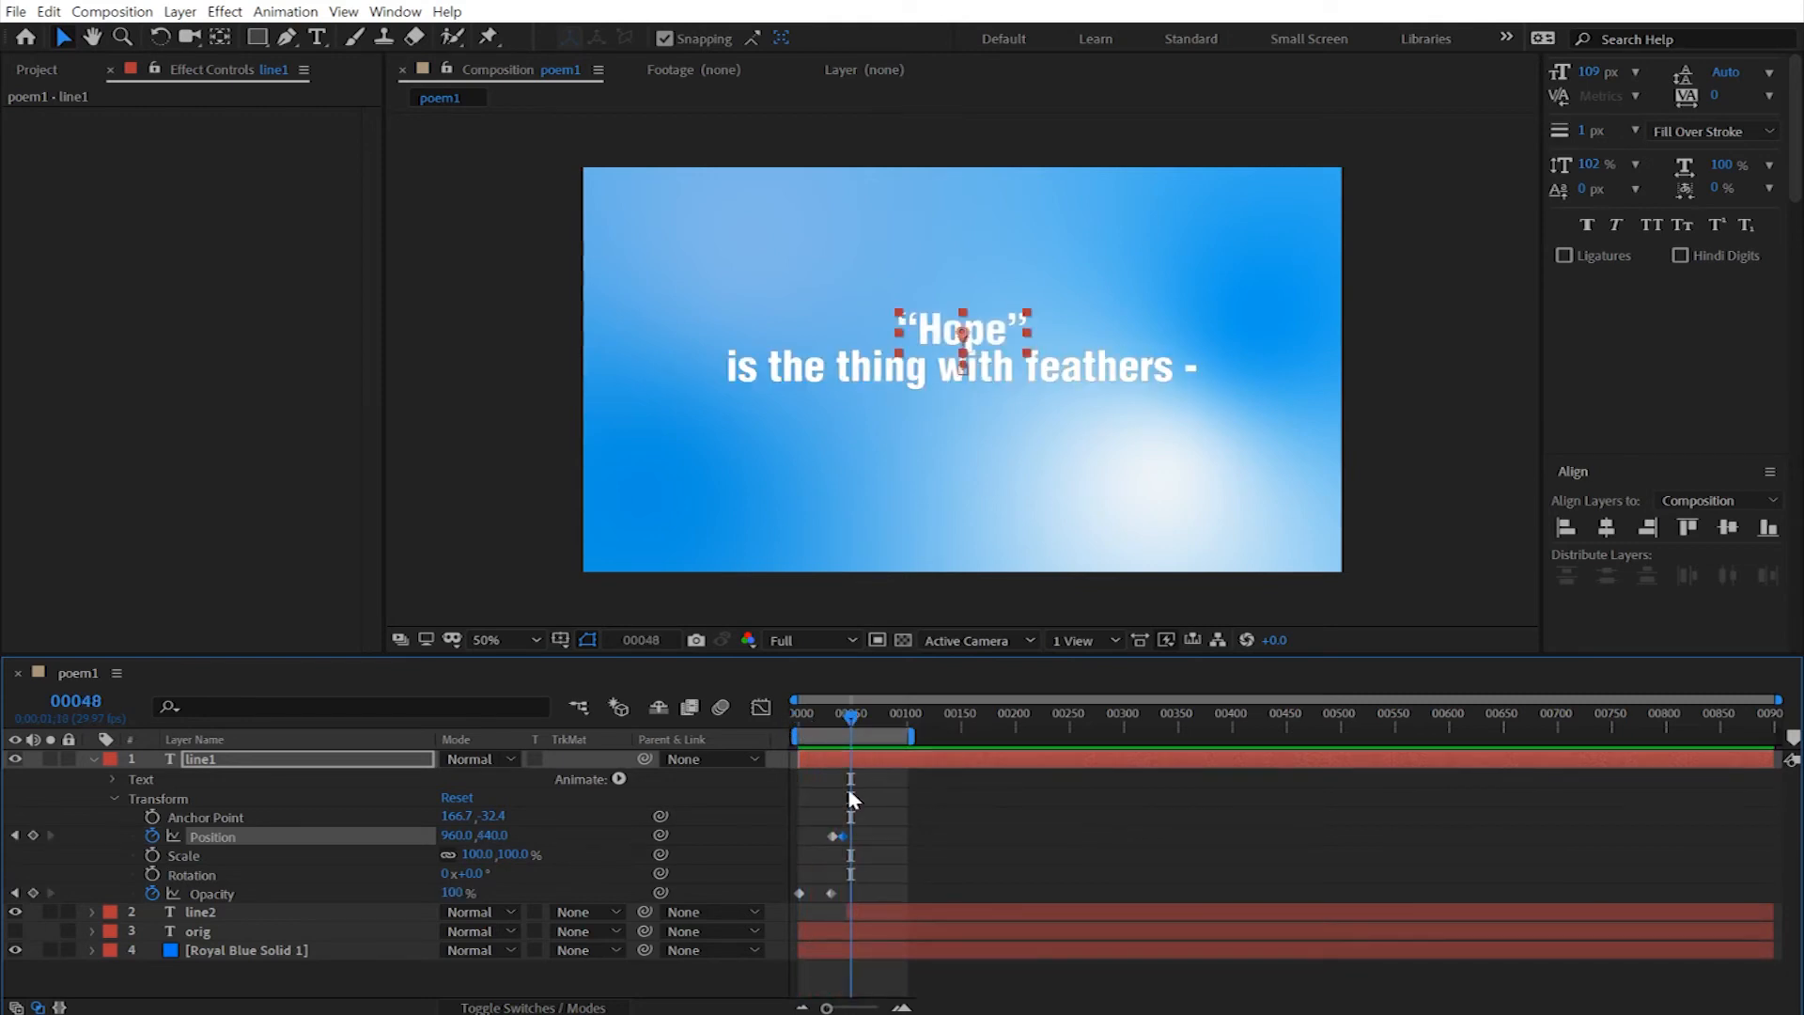
{"action": "left_click_drag", "start_coordinate": [844, 722], "coordinate": [798, 737]}
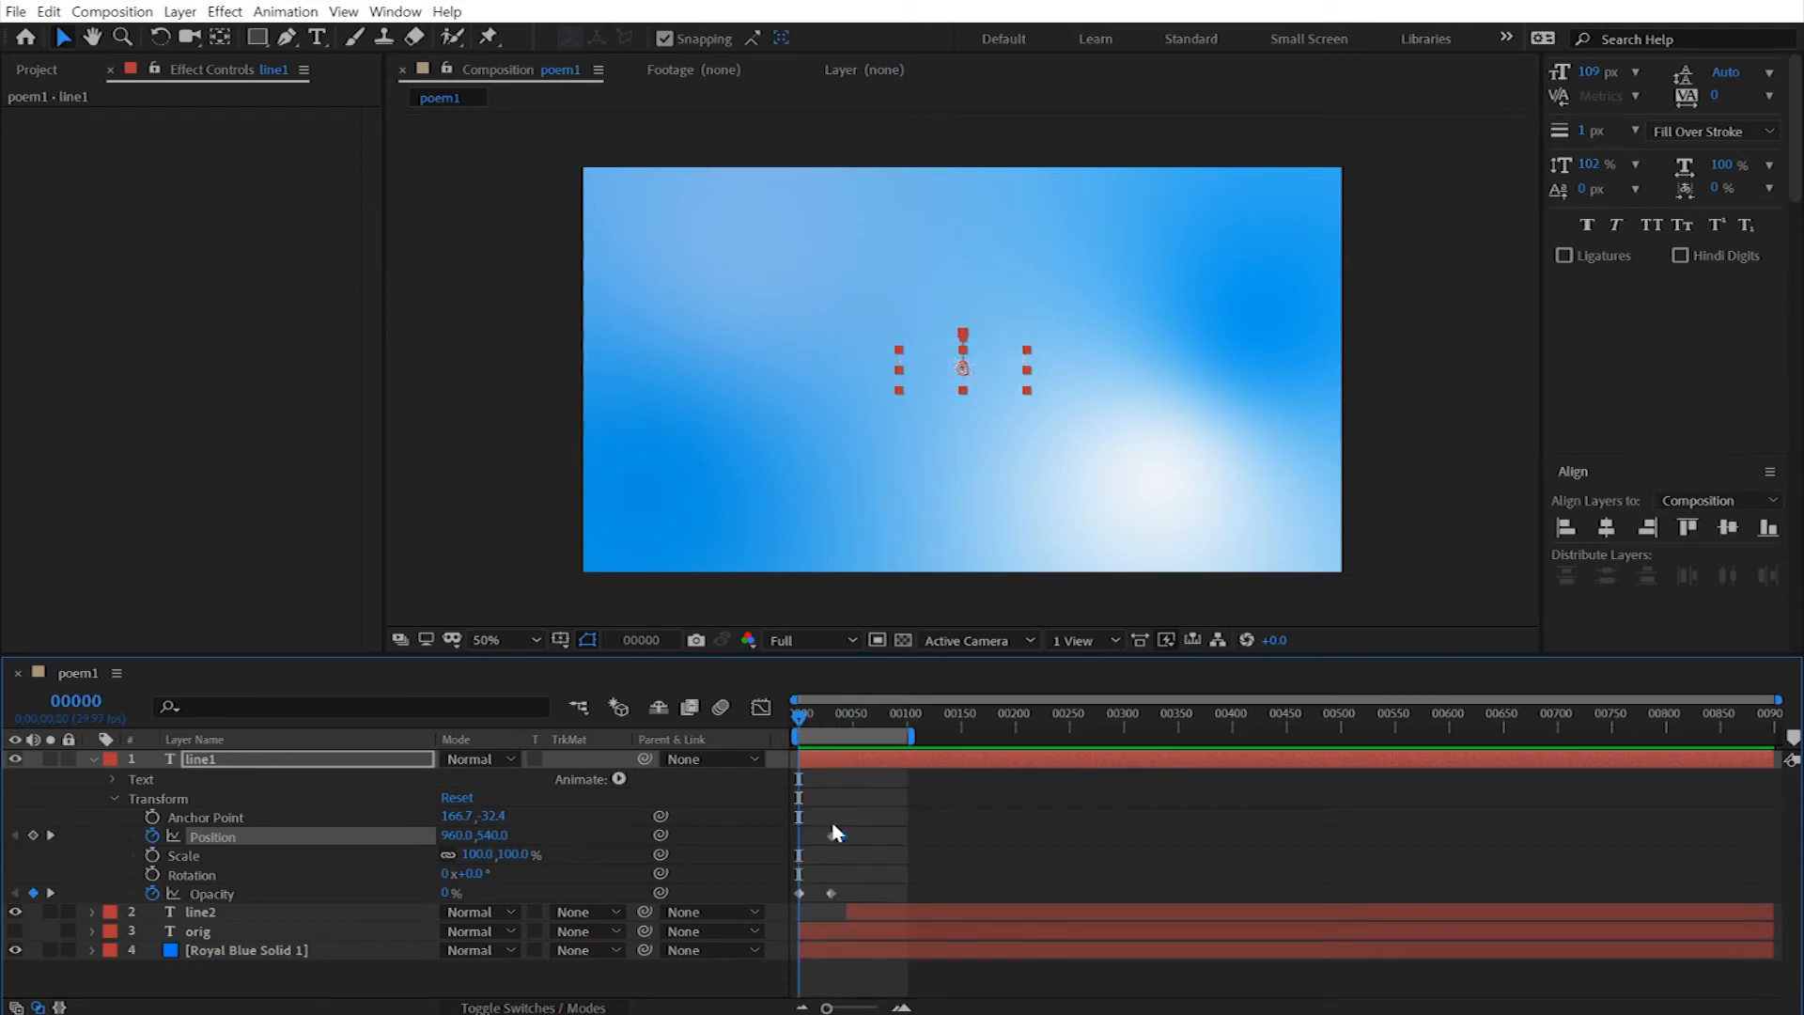
{"action": "left_click_drag", "start_coordinate": [831, 834], "coordinate": [799, 845]}
{"action": "key", "text": "space"}
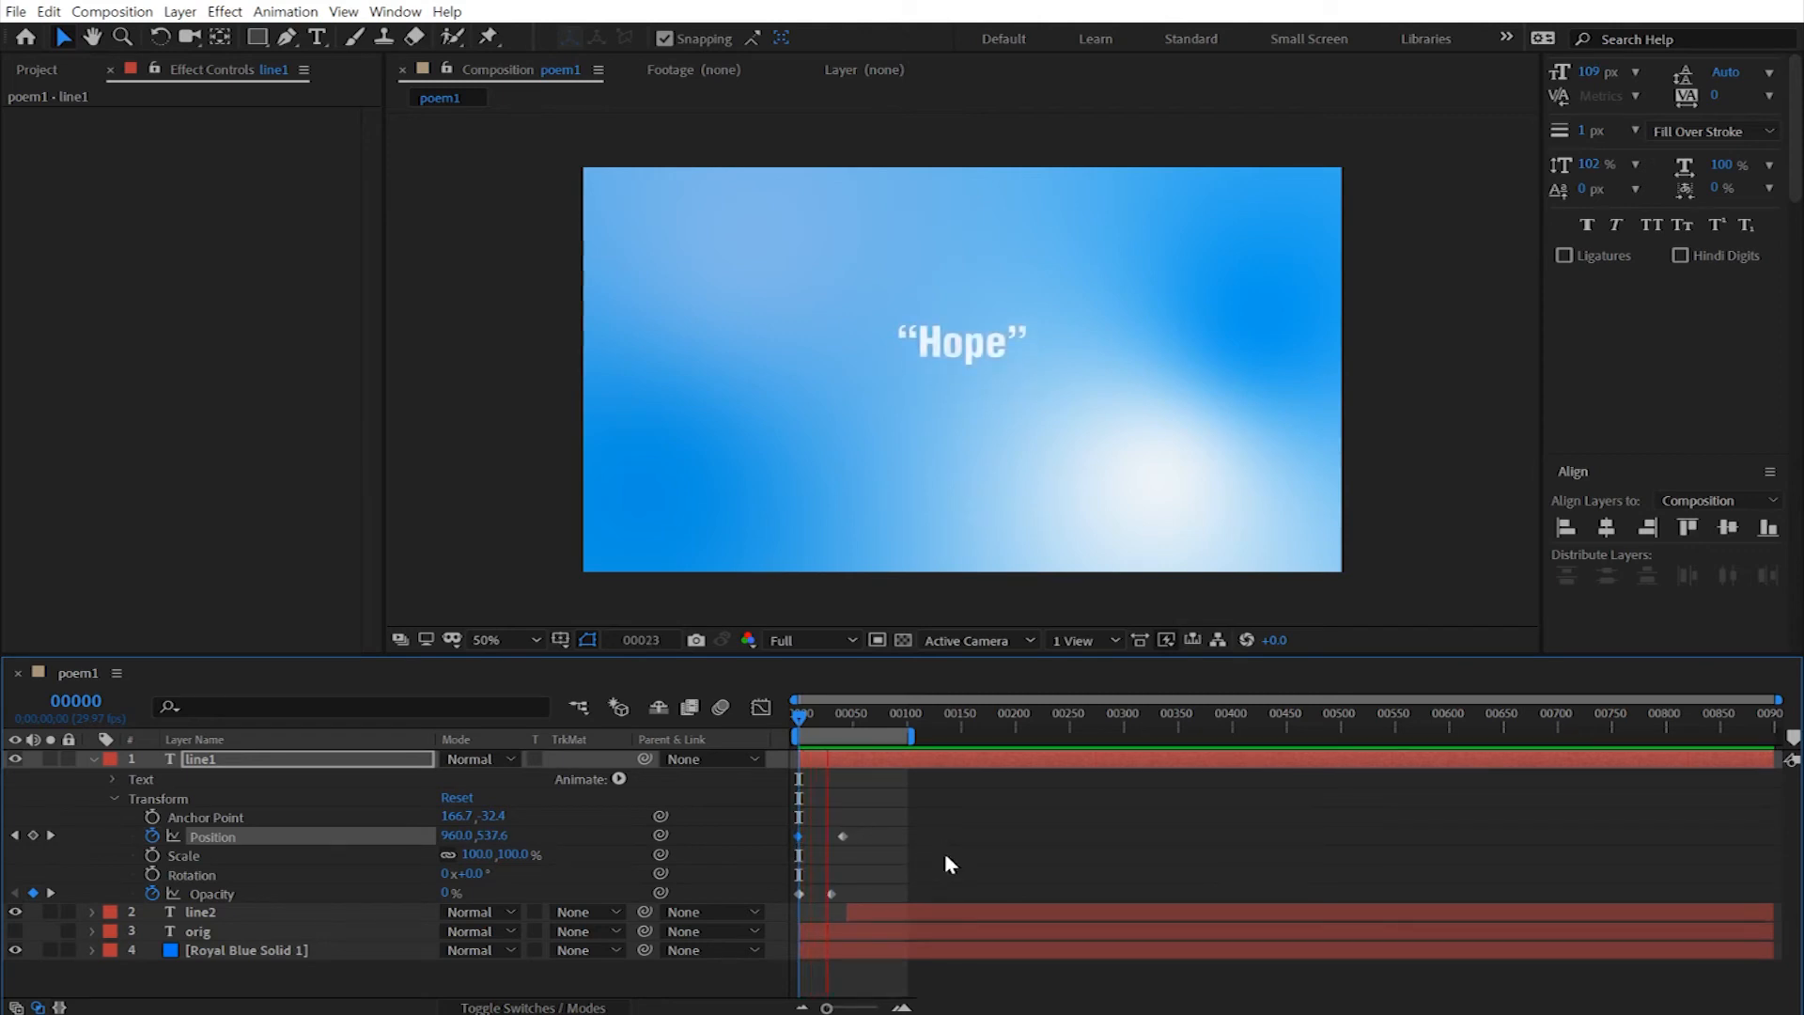
{"action": "key", "text": "space"}
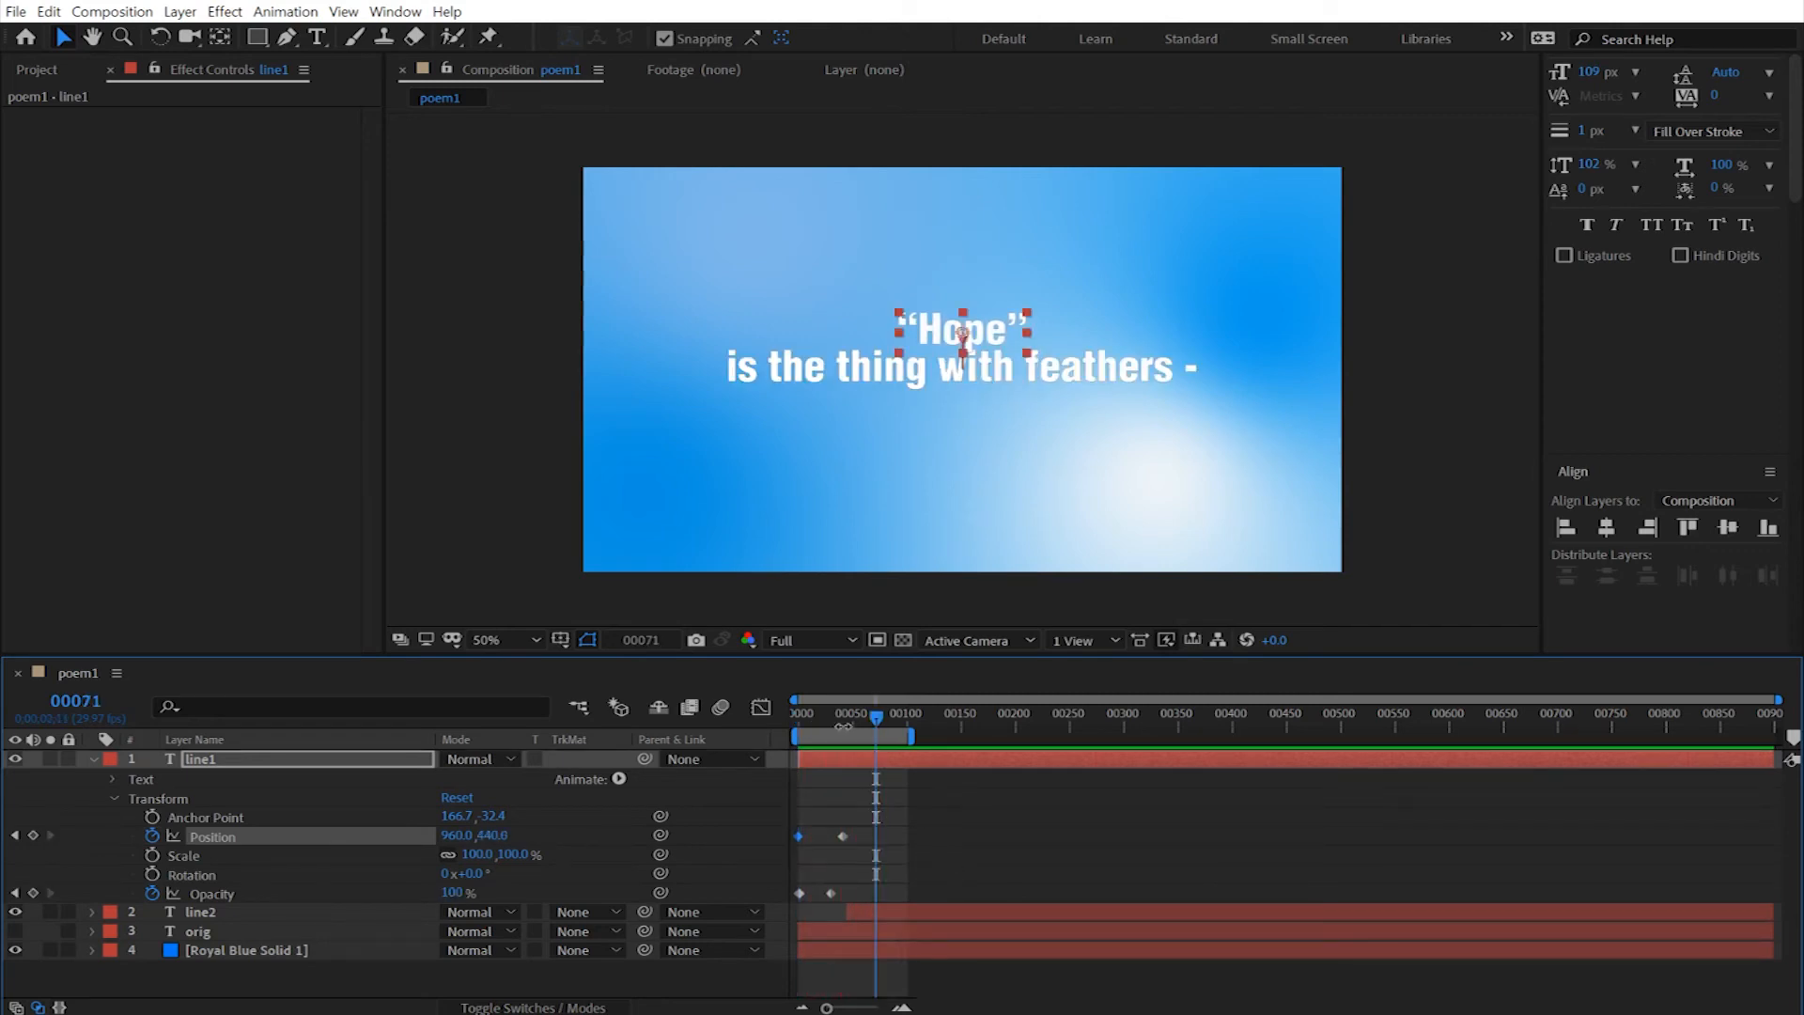
{"action": "key", "text": "space"}
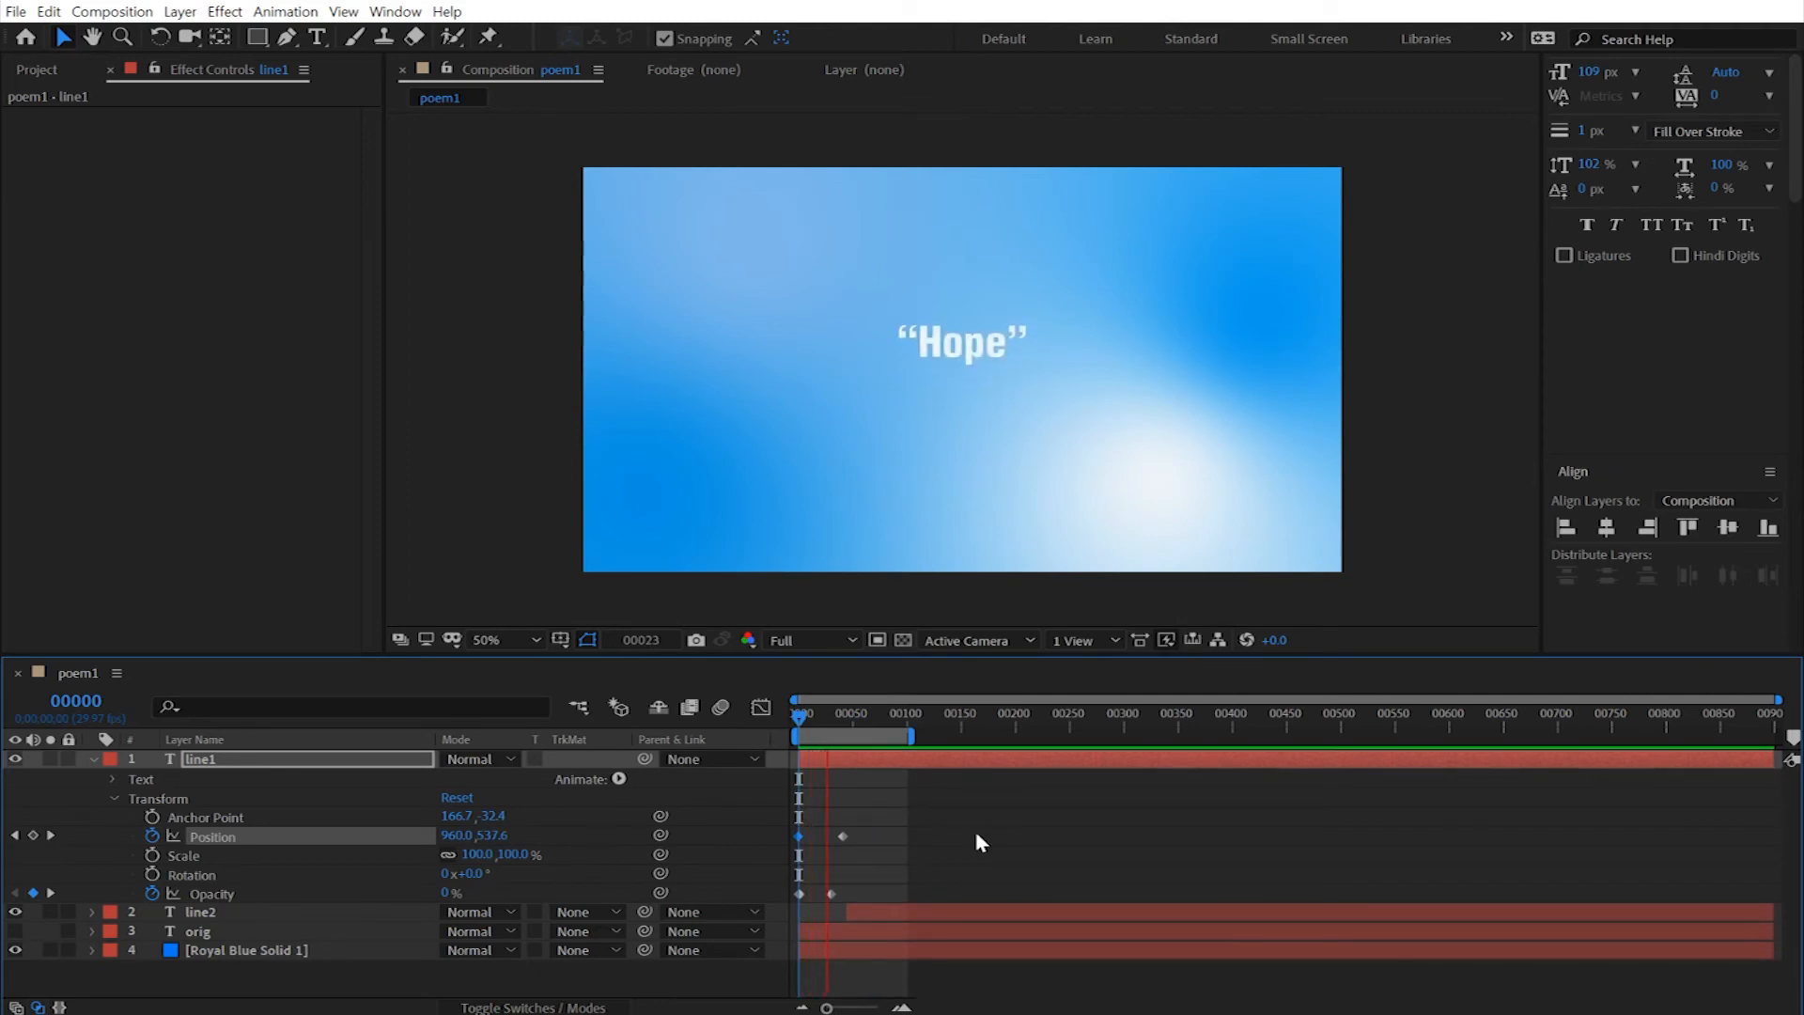
{"action": "left_click", "coordinate": [812, 724]}
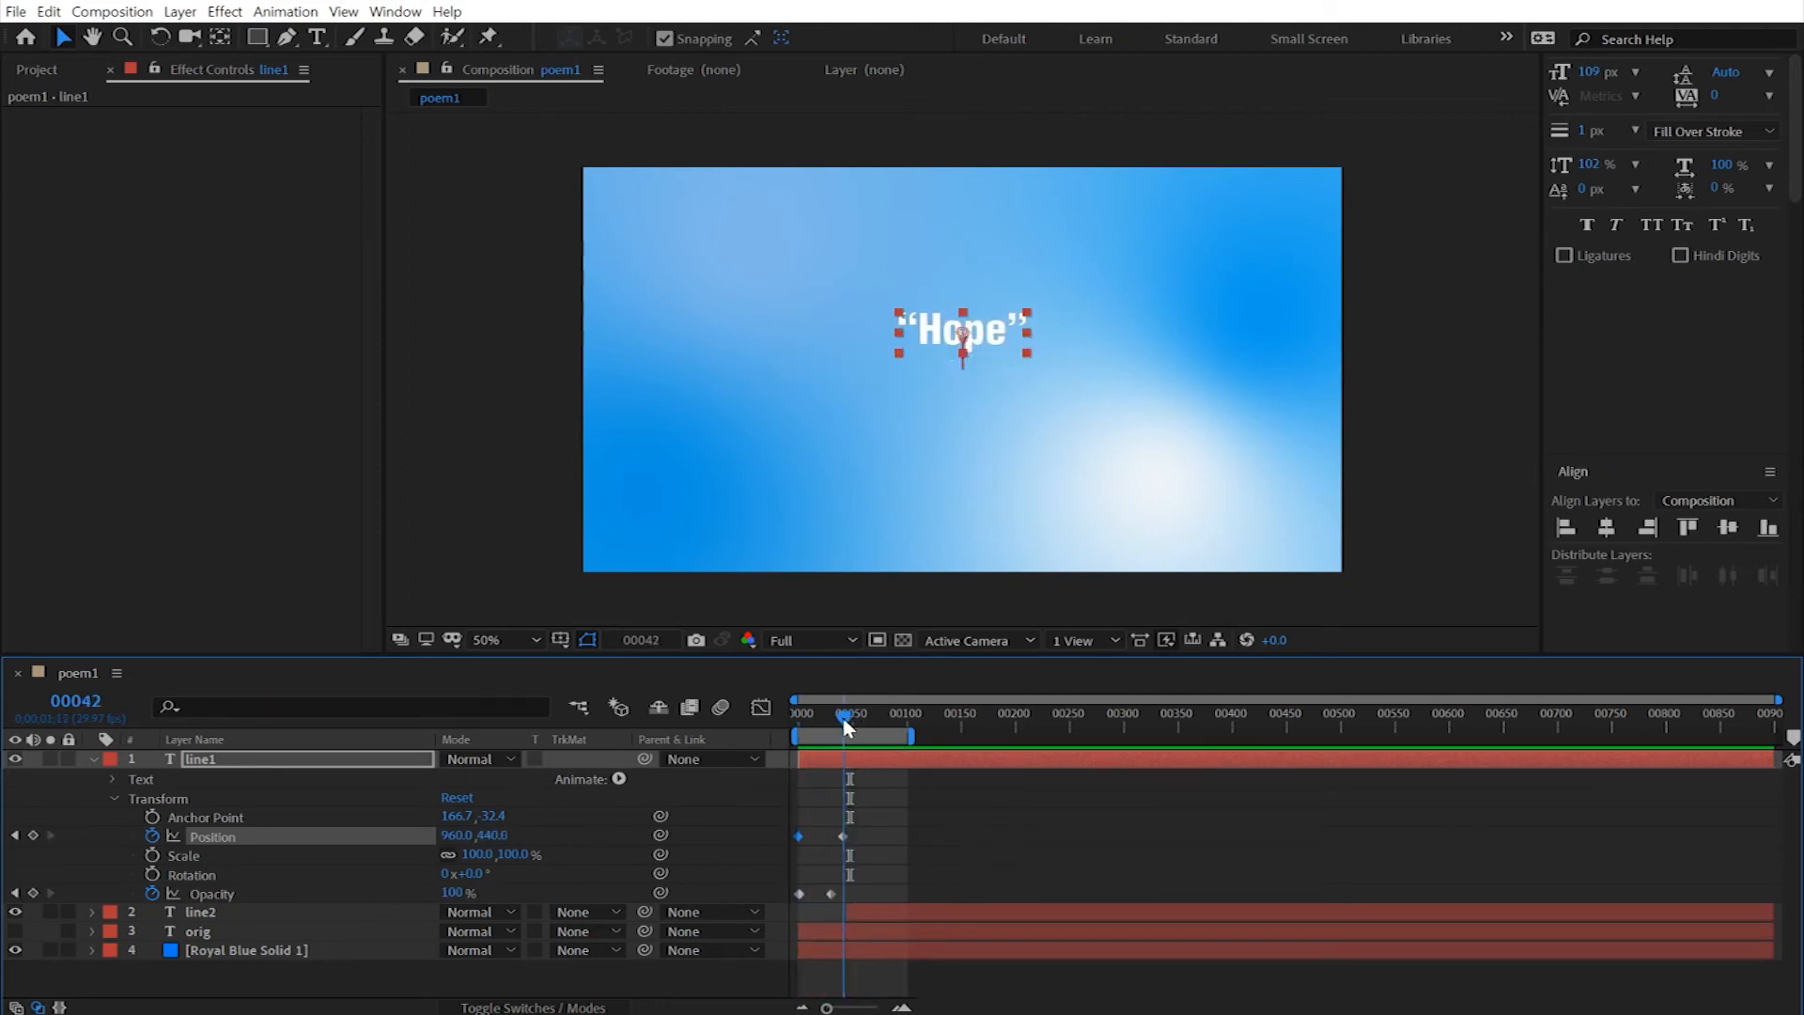
Step: Reveal line2's transform properties and create an Opacity keyframe of 0% at frame 45
{"action": "left_click_drag", "start_coordinate": [814, 733], "coordinate": [855, 733]}
{"action": "left_click", "coordinate": [869, 908]}
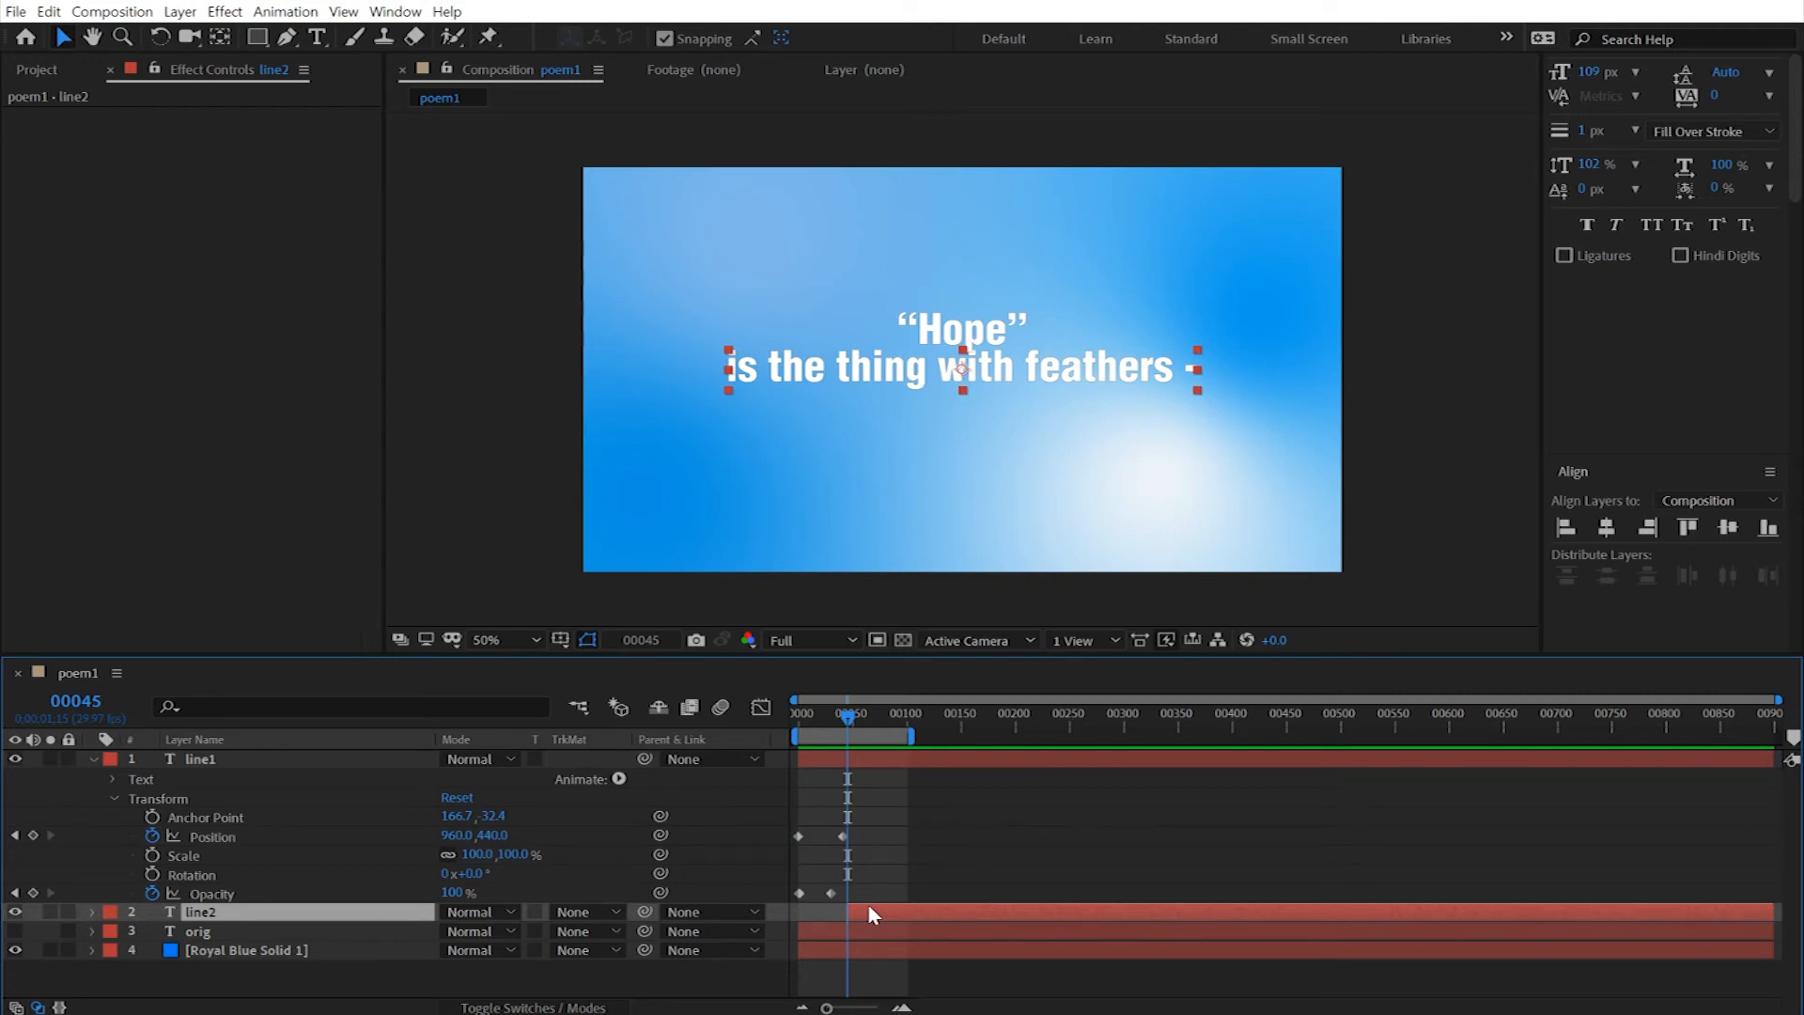
{"action": "left_click", "coordinate": [92, 912]}
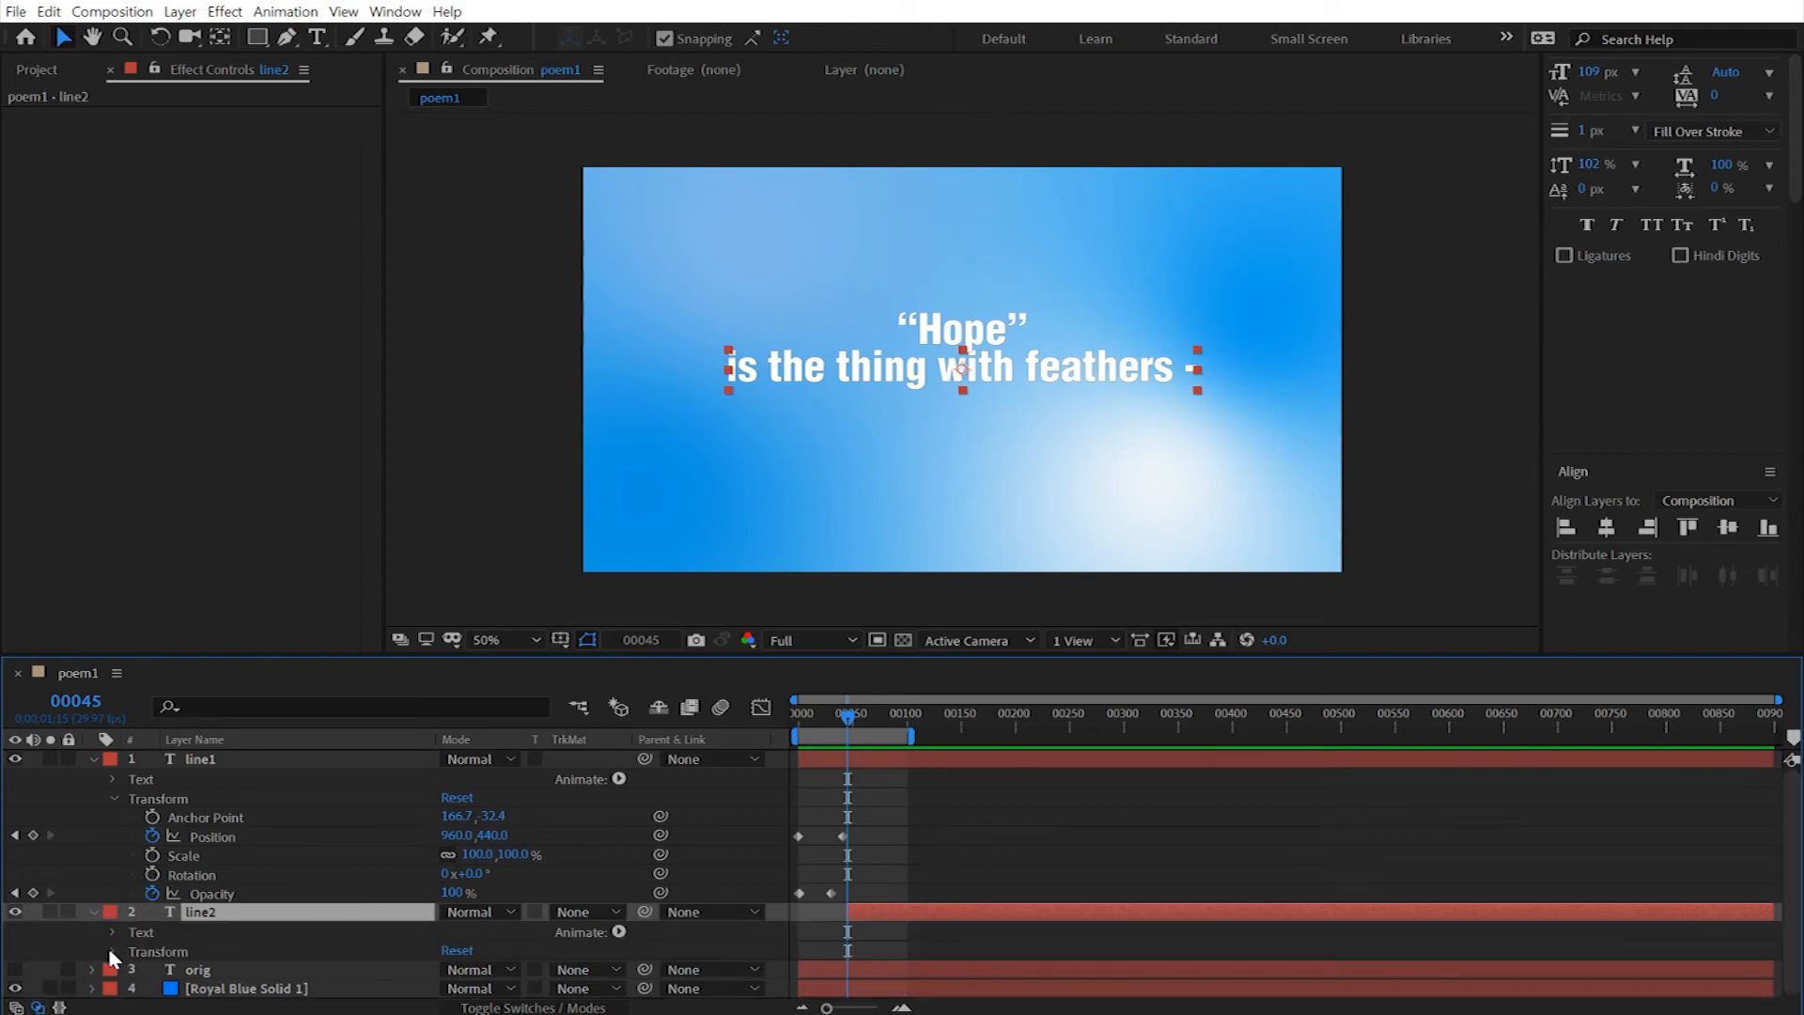
{"action": "left_click", "coordinate": [112, 951]}
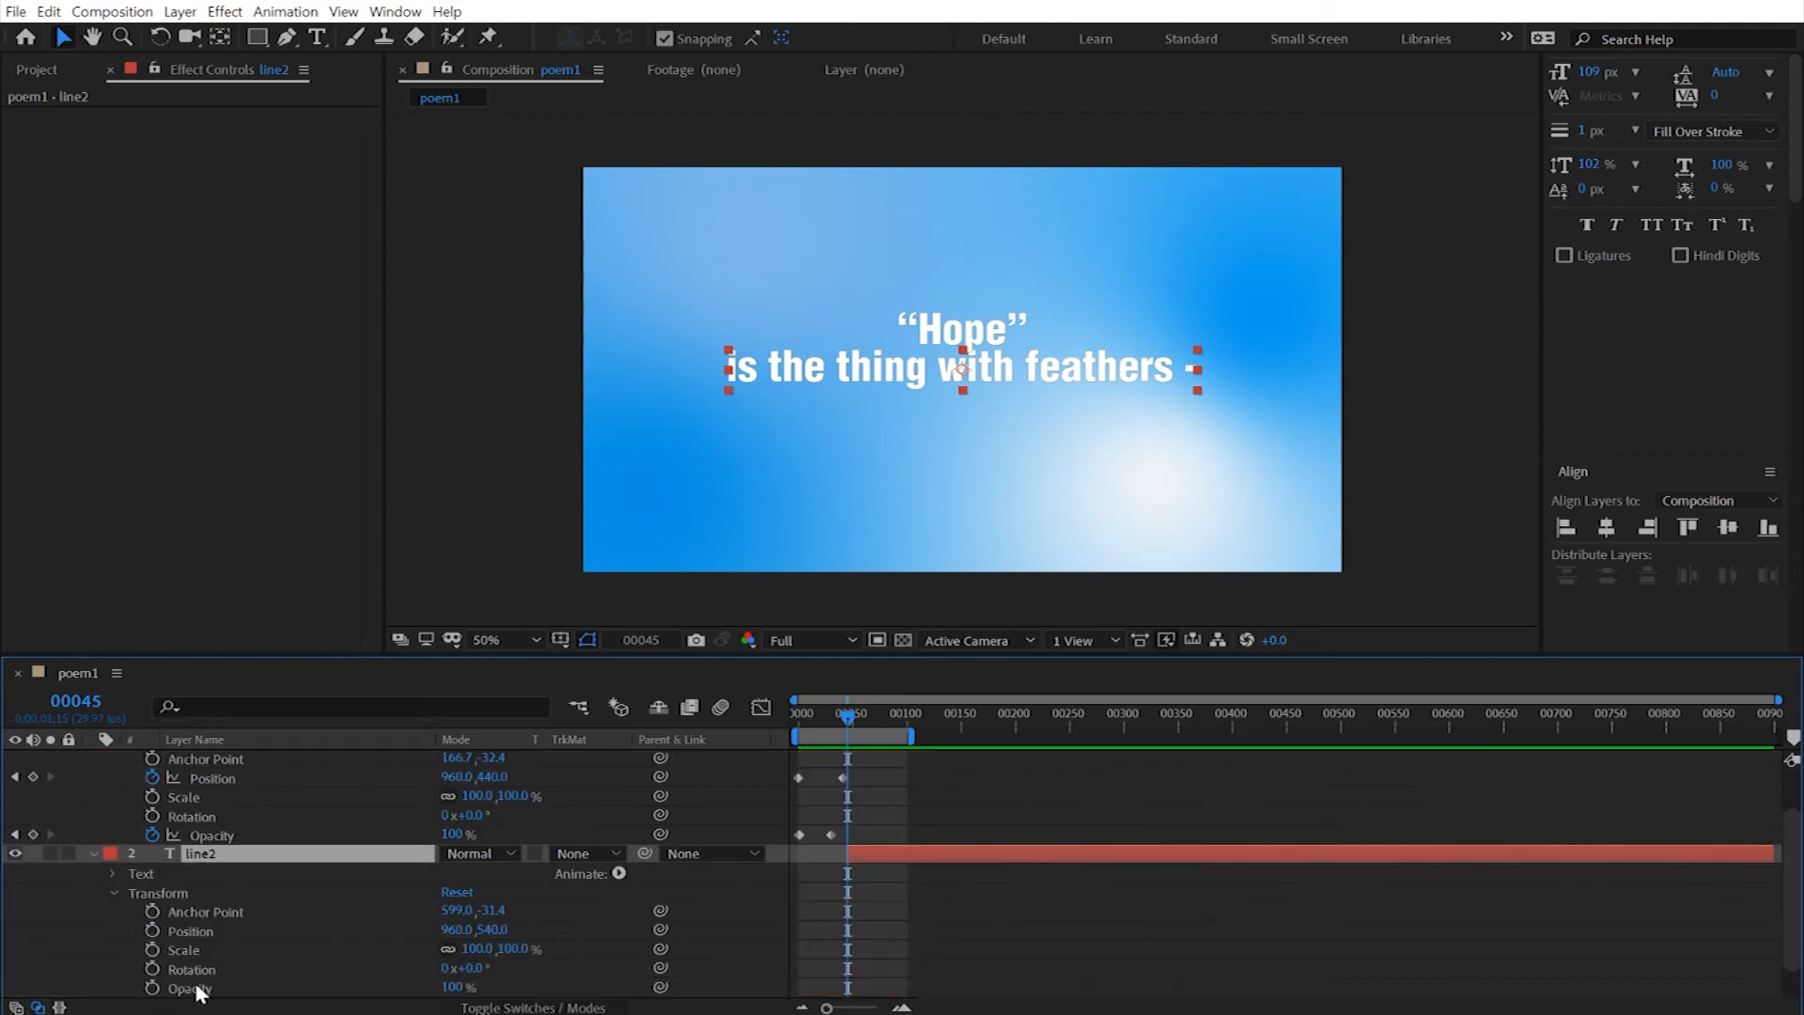
{"action": "left_click", "coordinate": [151, 987]}
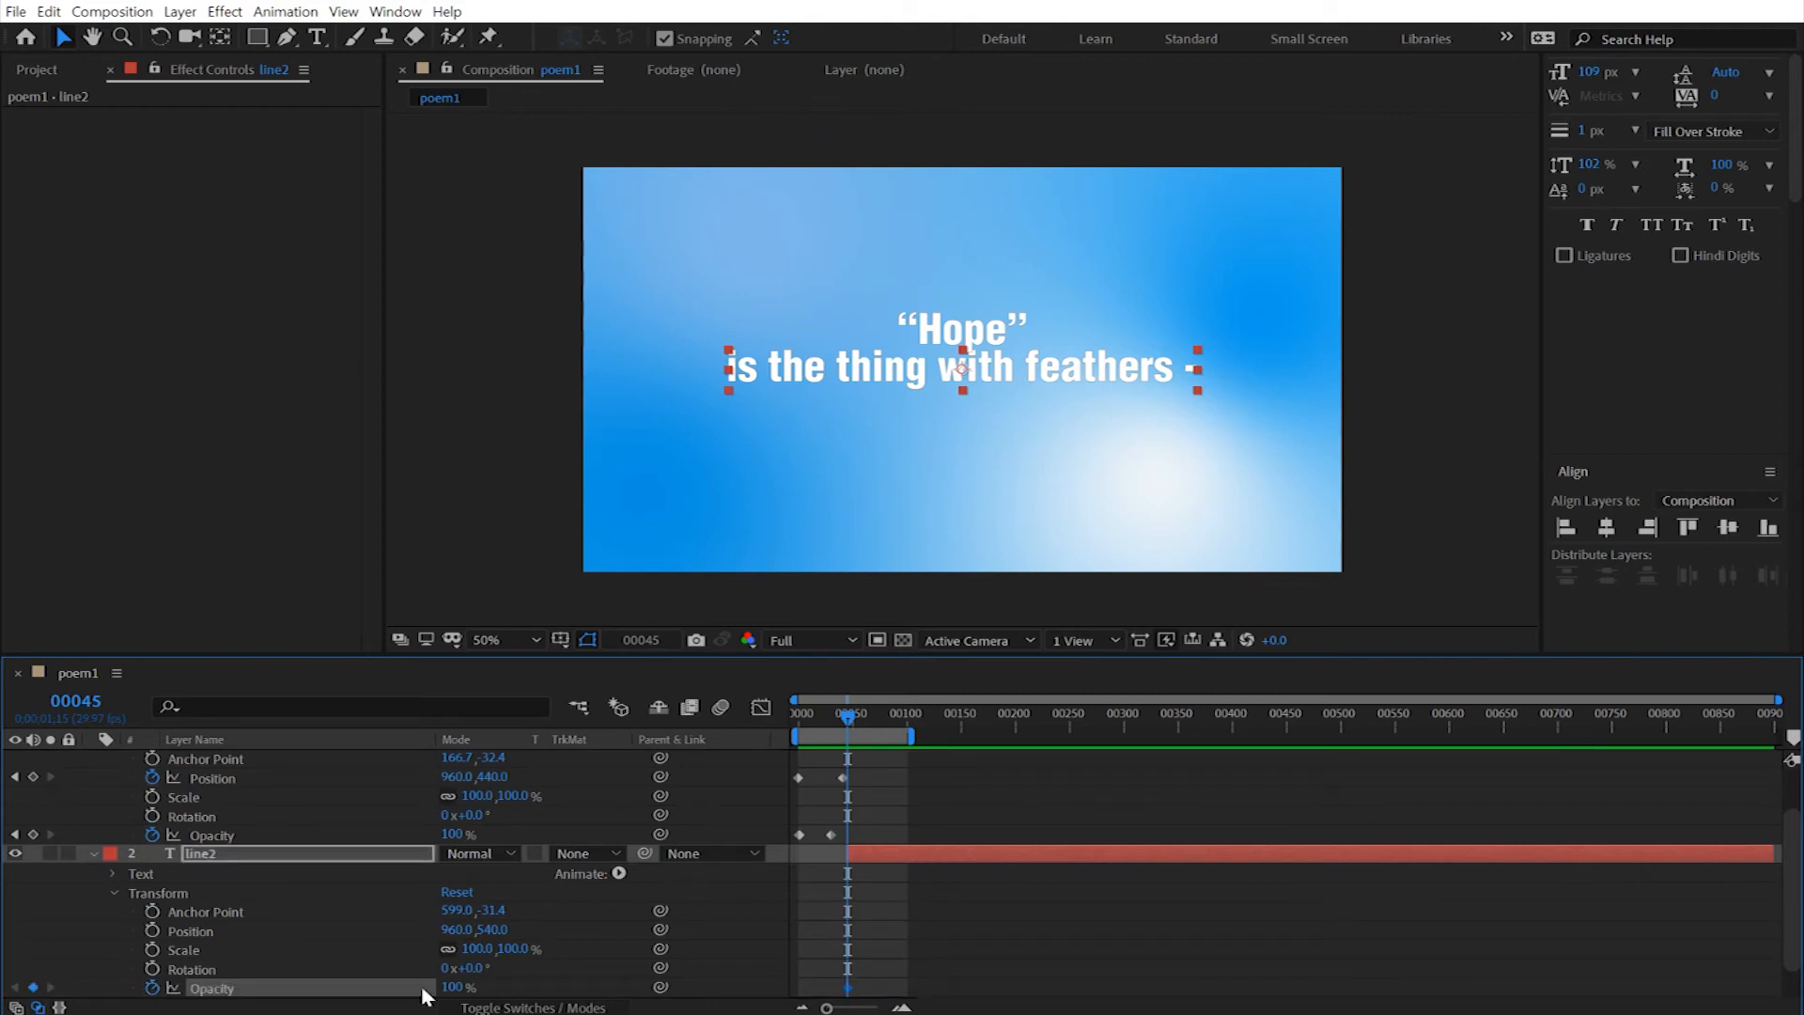
{"action": "left_click_drag", "start_coordinate": [462, 986], "coordinate": [307, 987]}
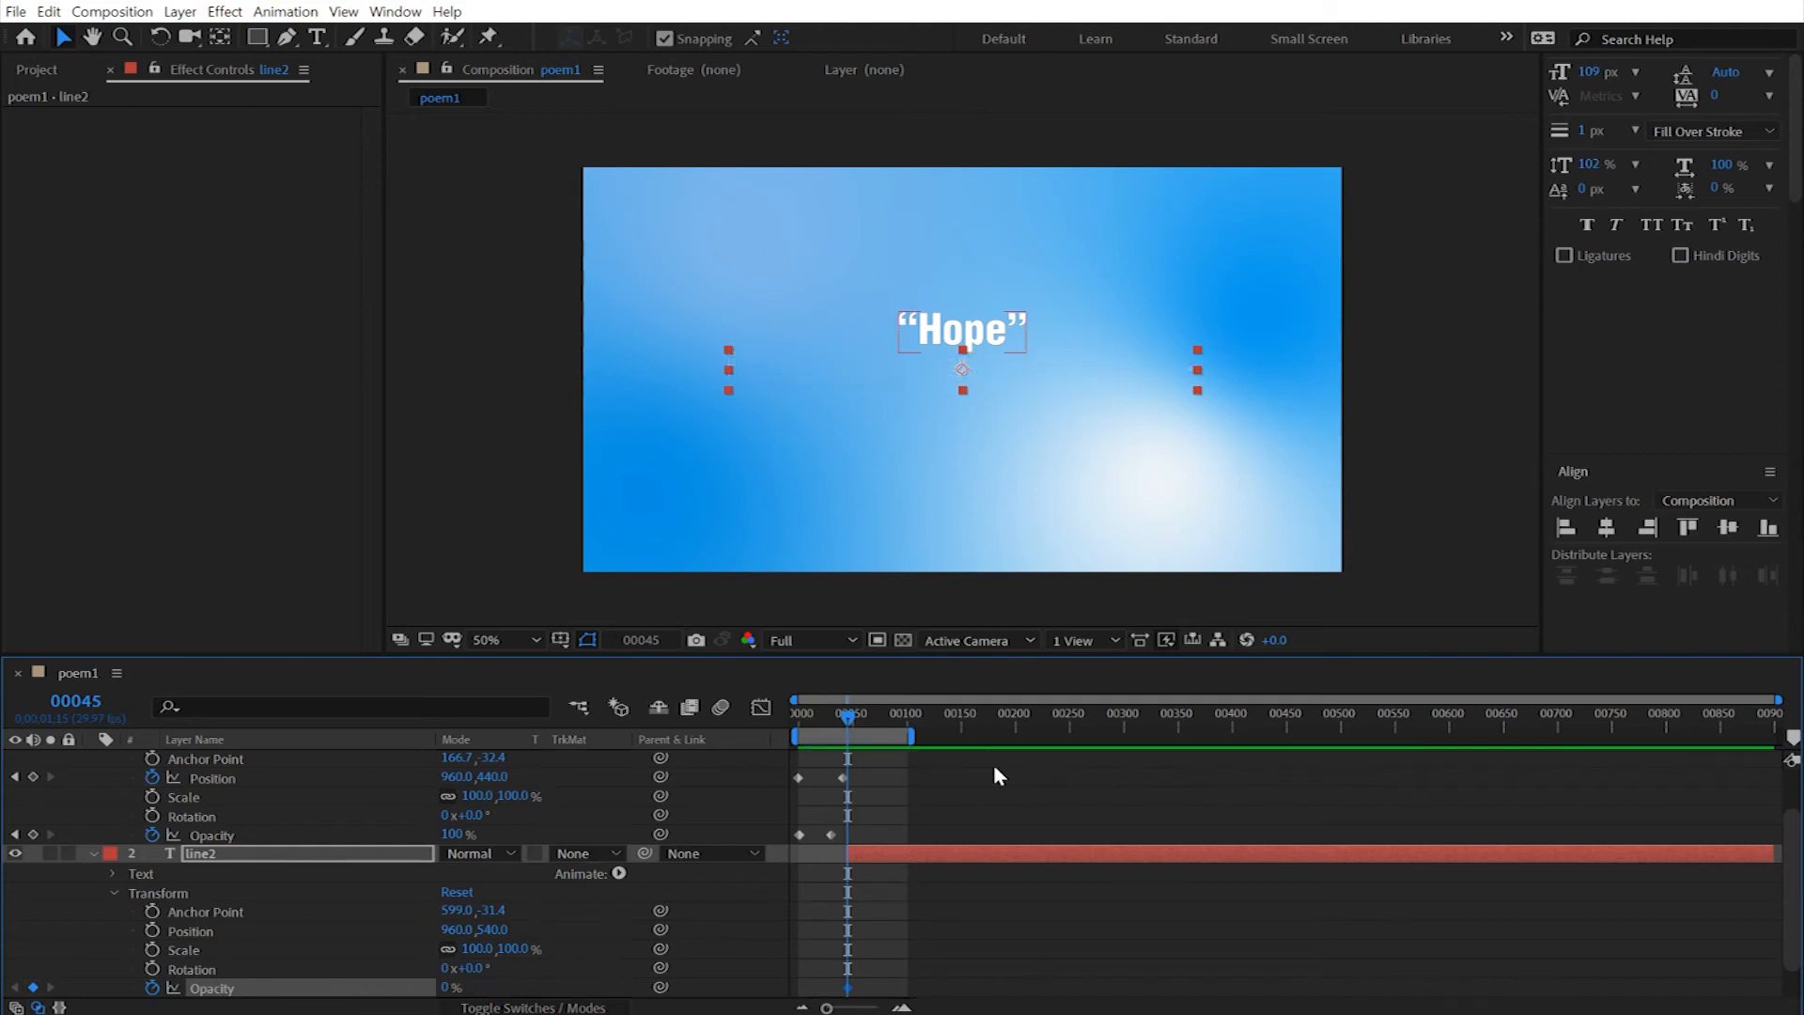
Step: Return line2's opacity to 100% at frame 45 and add a 100% Opacity keyframe at frame 60
{"action": "left_click", "coordinate": [83, 702]}
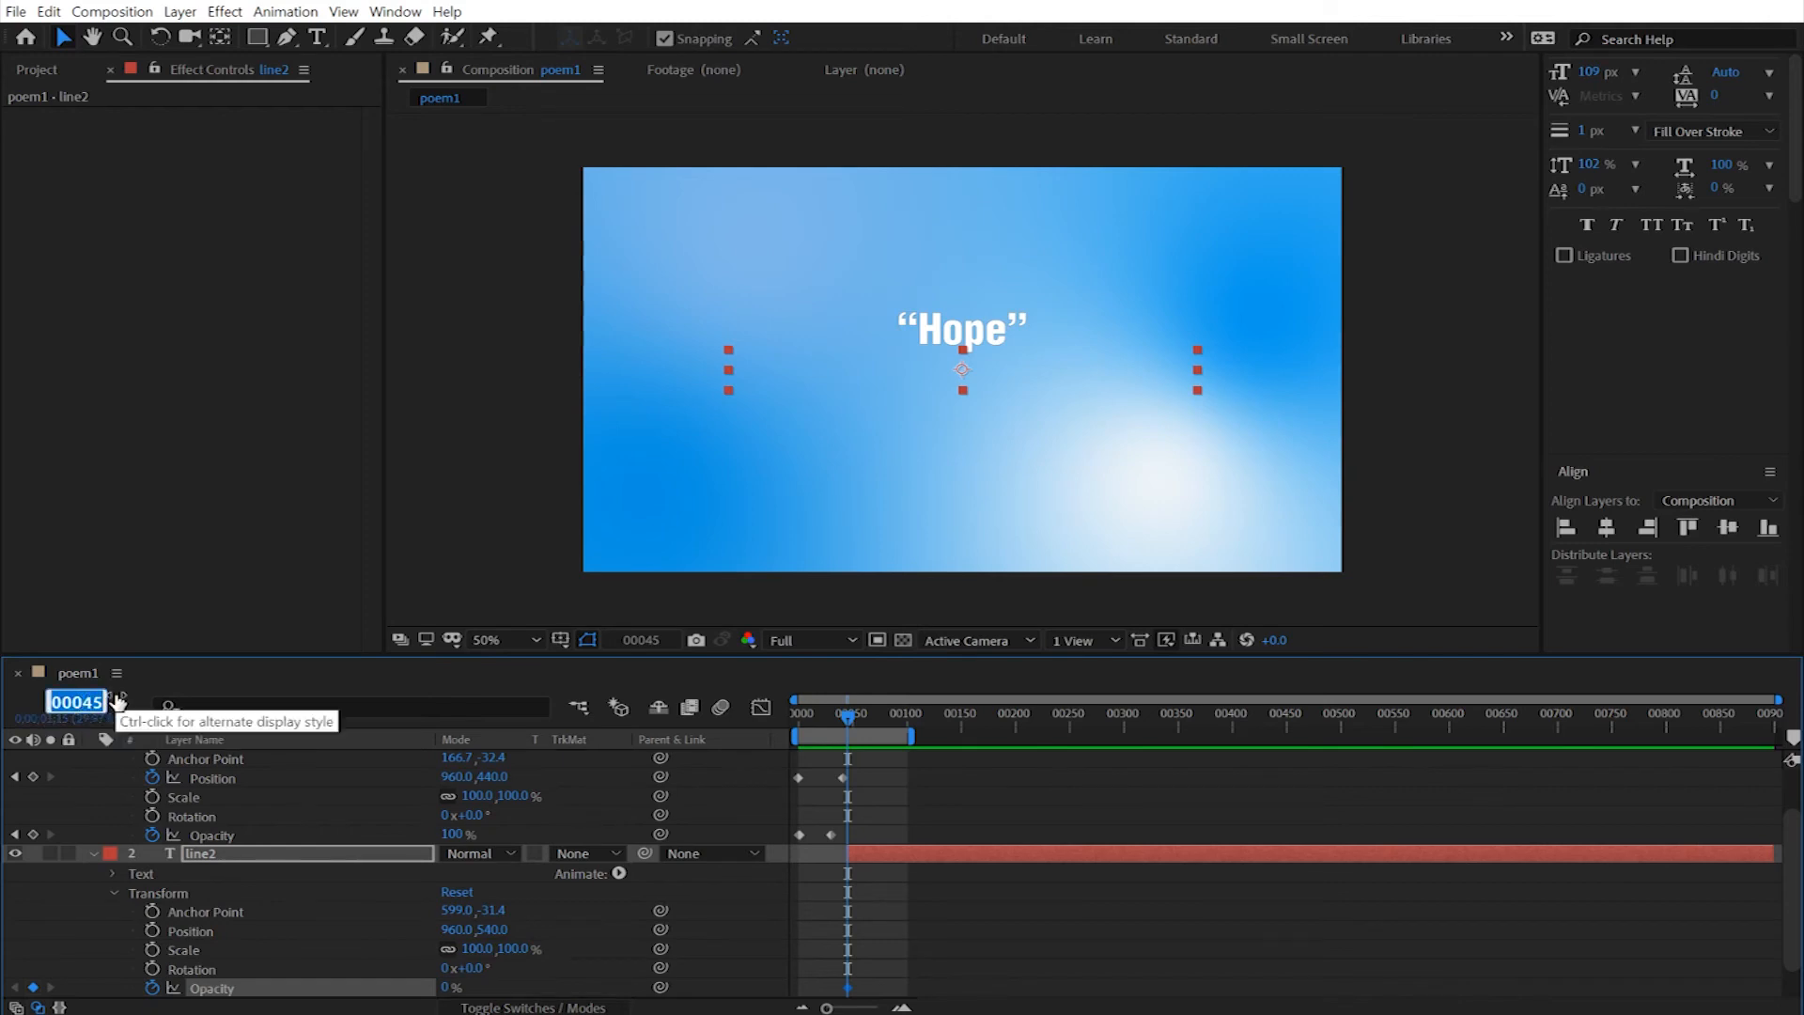
{"action": "key", "text": "Return"}
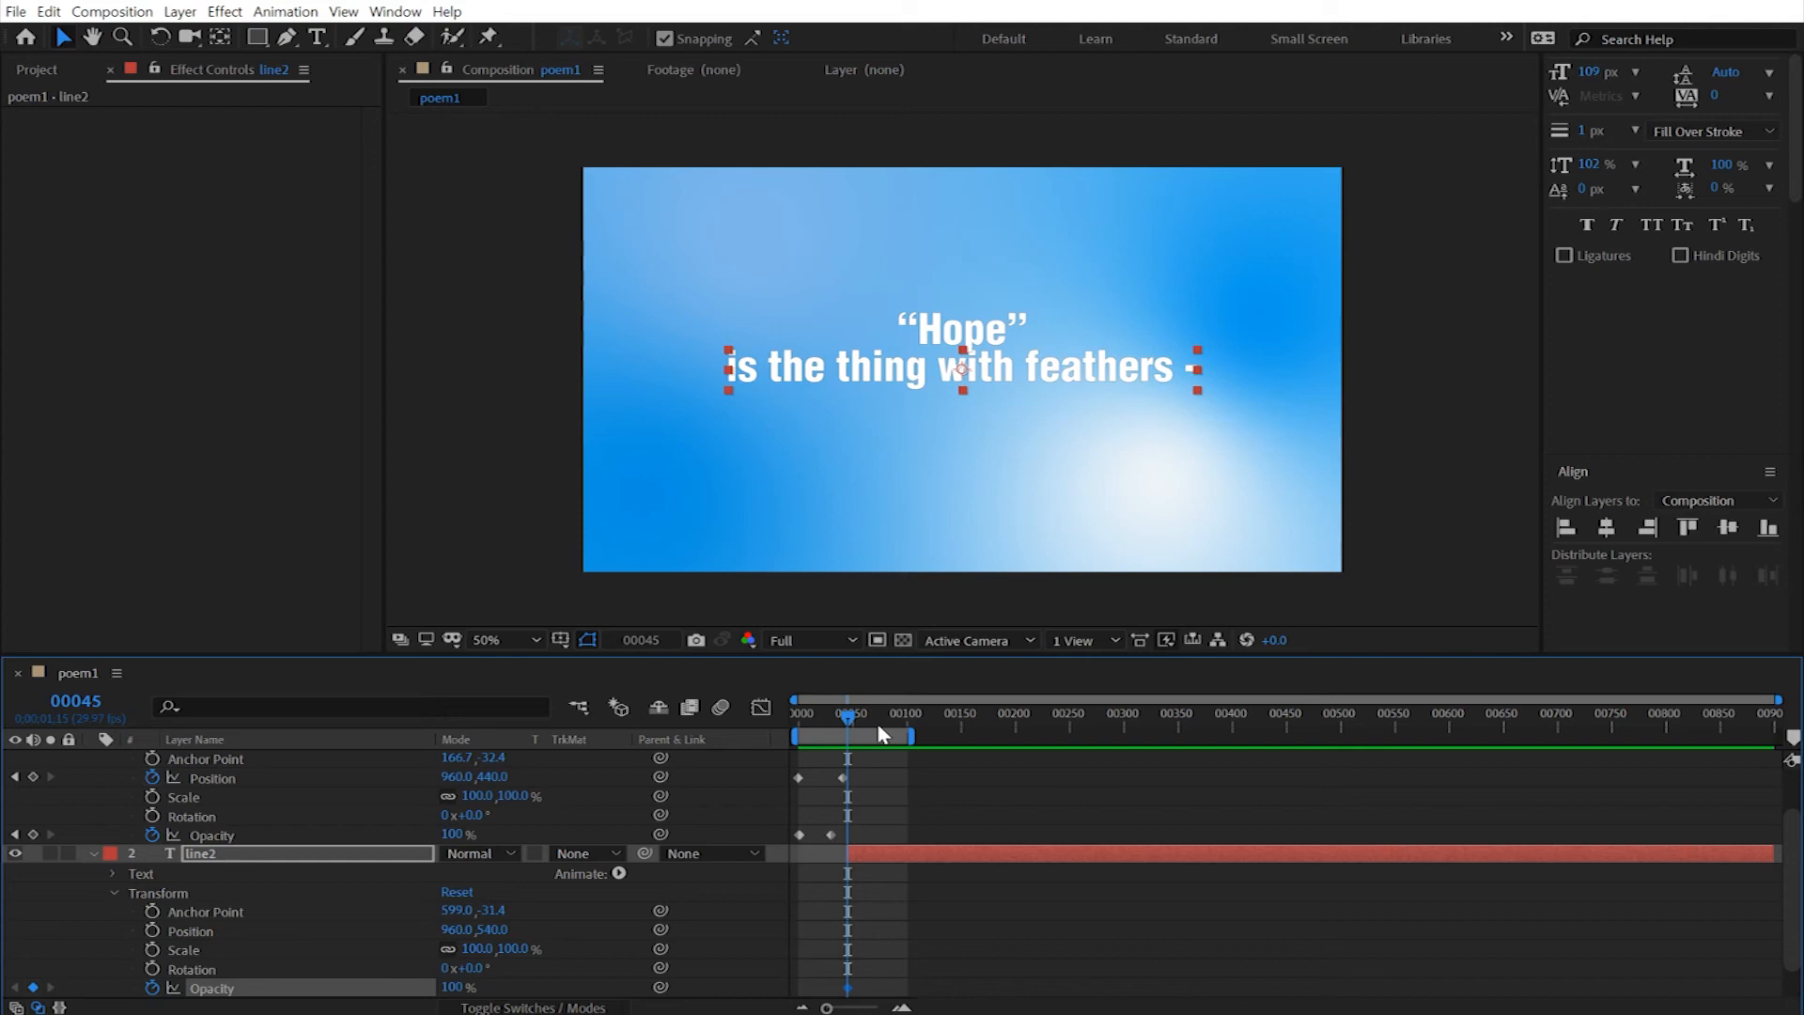
{"action": "key", "text": "shift+Page_Down"}
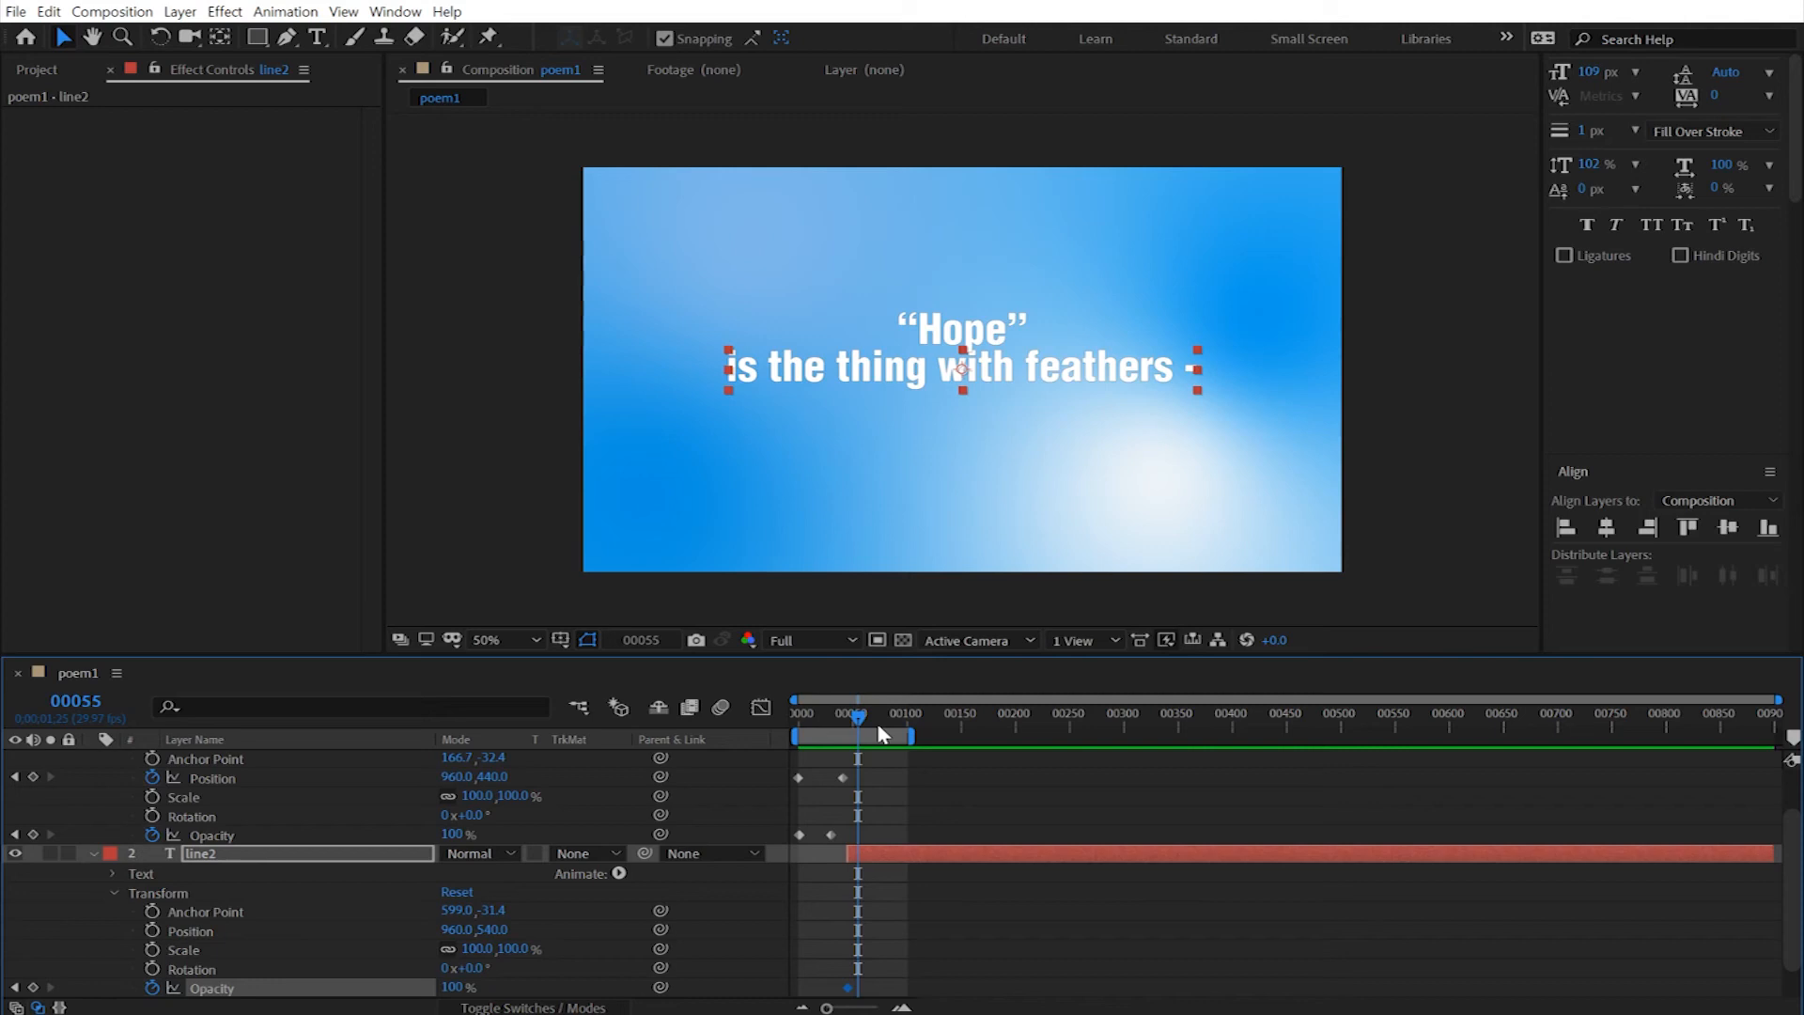
{"action": "key", "text": "Page_Down"}
{"action": "key", "text": "Page_Down"}
{"action": "key", "text": "Page_Down"}
{"action": "key", "text": "Page_Down"}
{"action": "key", "text": "Page_Down"}
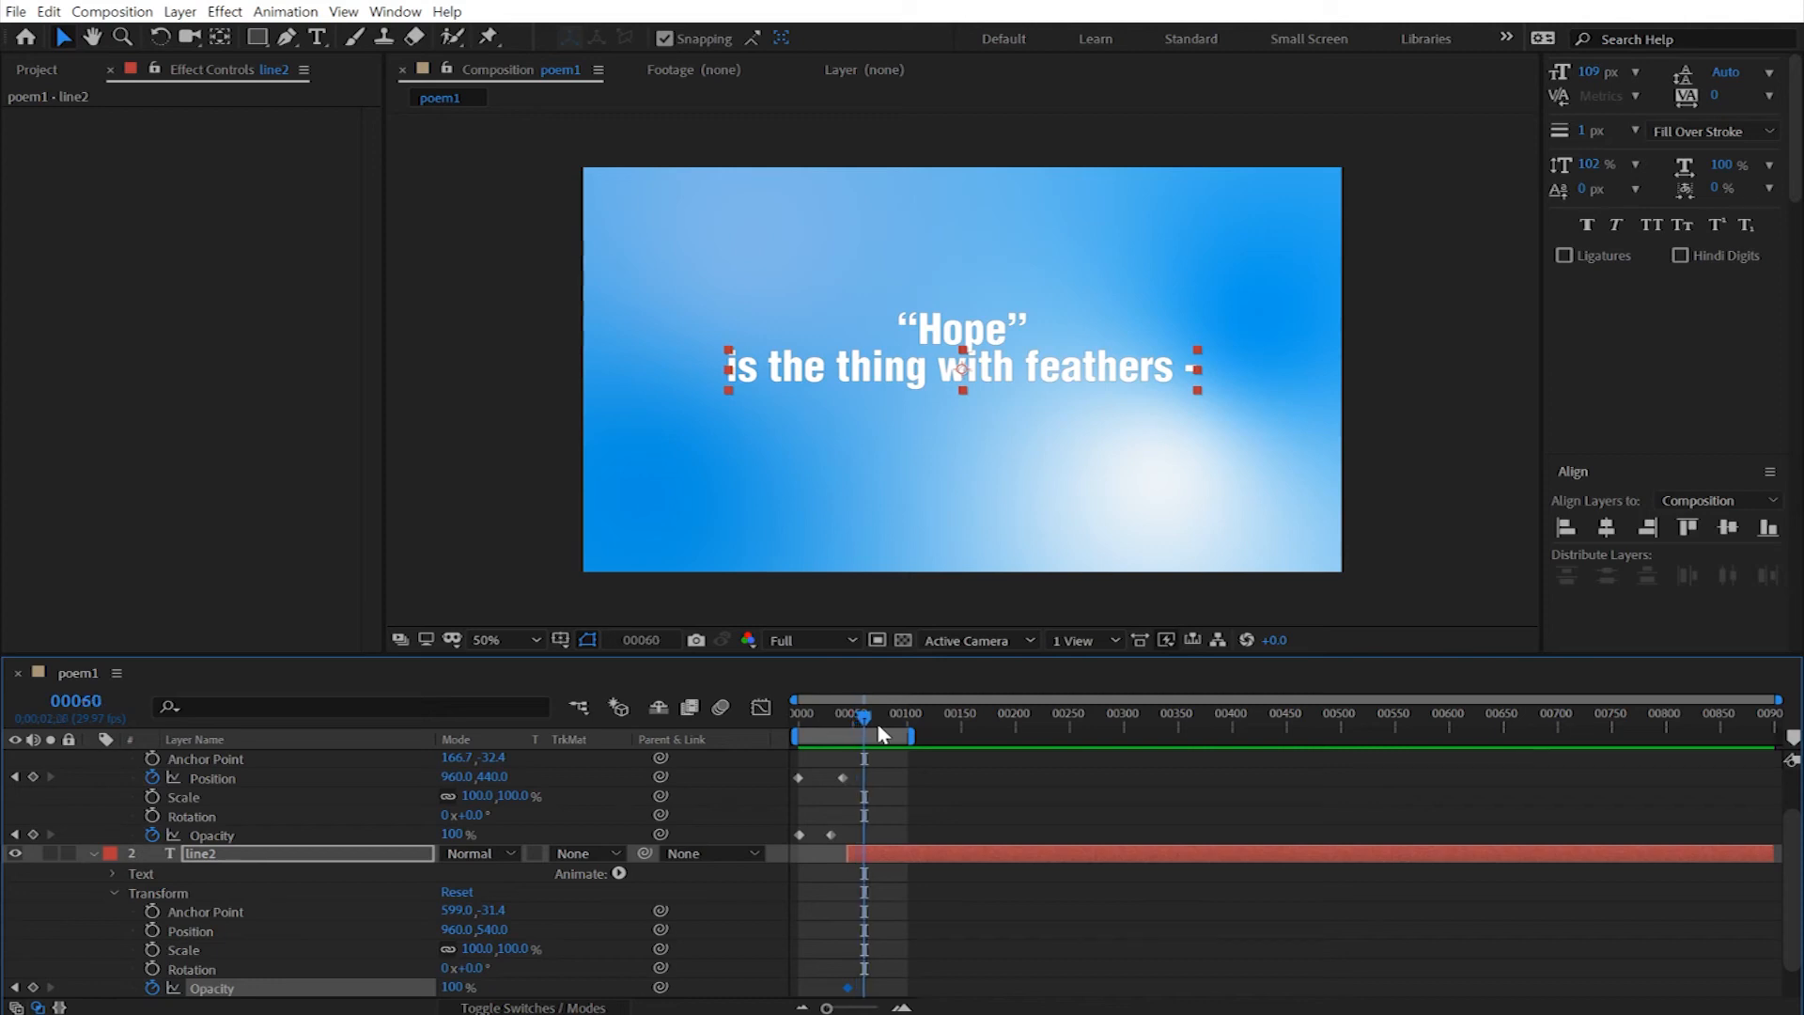
{"action": "scroll", "coordinate": [461, 986], "scroll_direction": "down", "scroll_amount": 1}
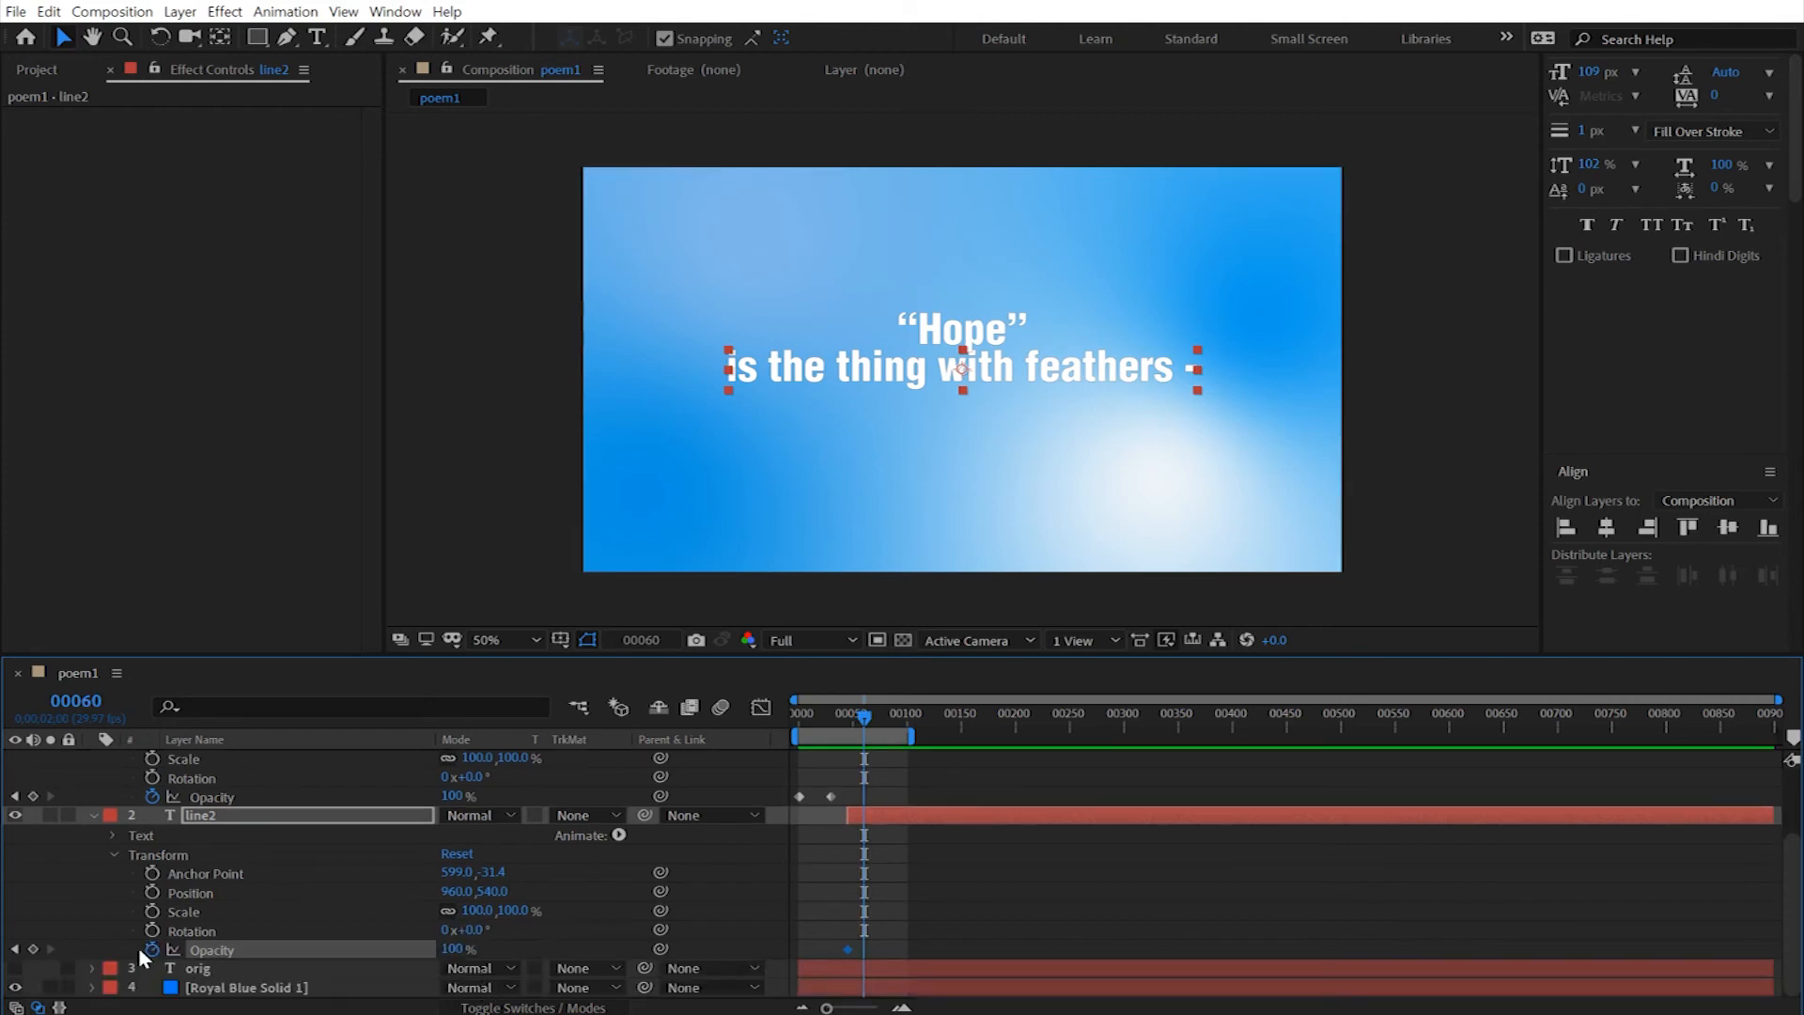
{"action": "left_click", "coordinate": [33, 949]}
Step: Set line2's Opacity keyframe at frame 45 to 0% and preview the fade-in from frame 0
{"action": "left_click", "coordinate": [15, 949]}
{"action": "left_click", "coordinate": [452, 949]}
{"action": "type", "text": "0"}
{"action": "key", "text": "Return"}
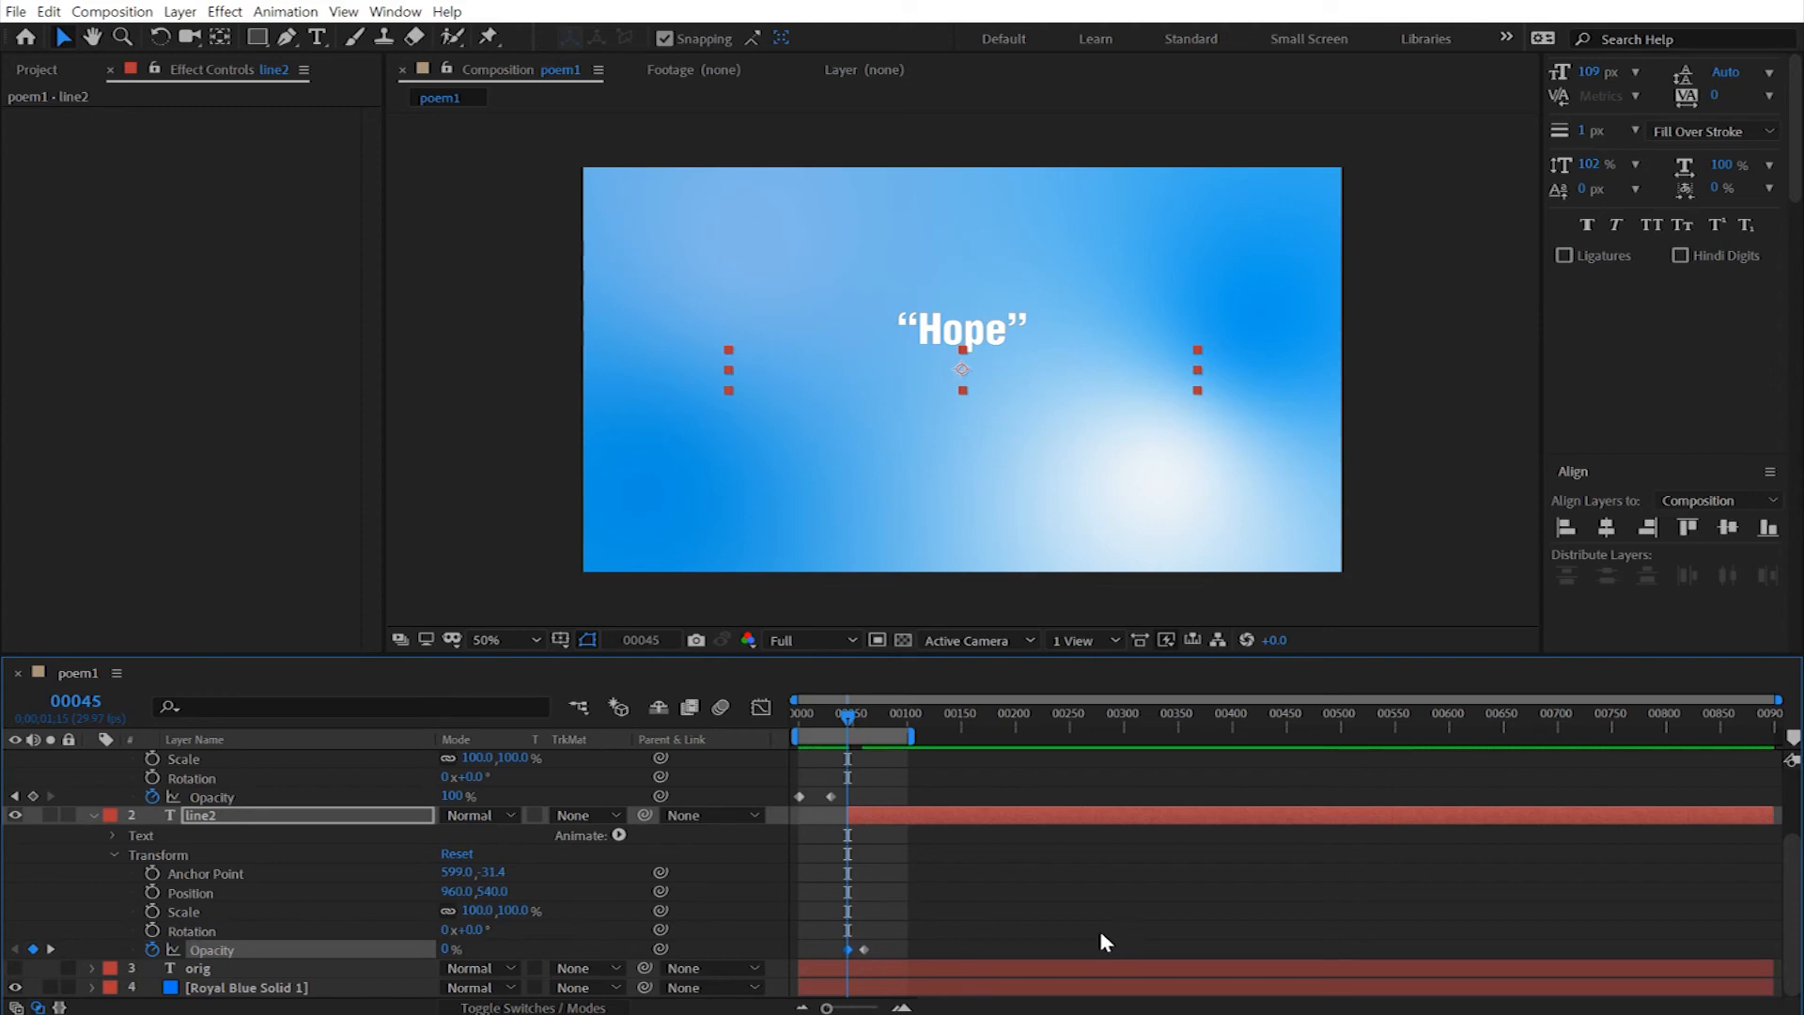
{"action": "key", "text": "space"}
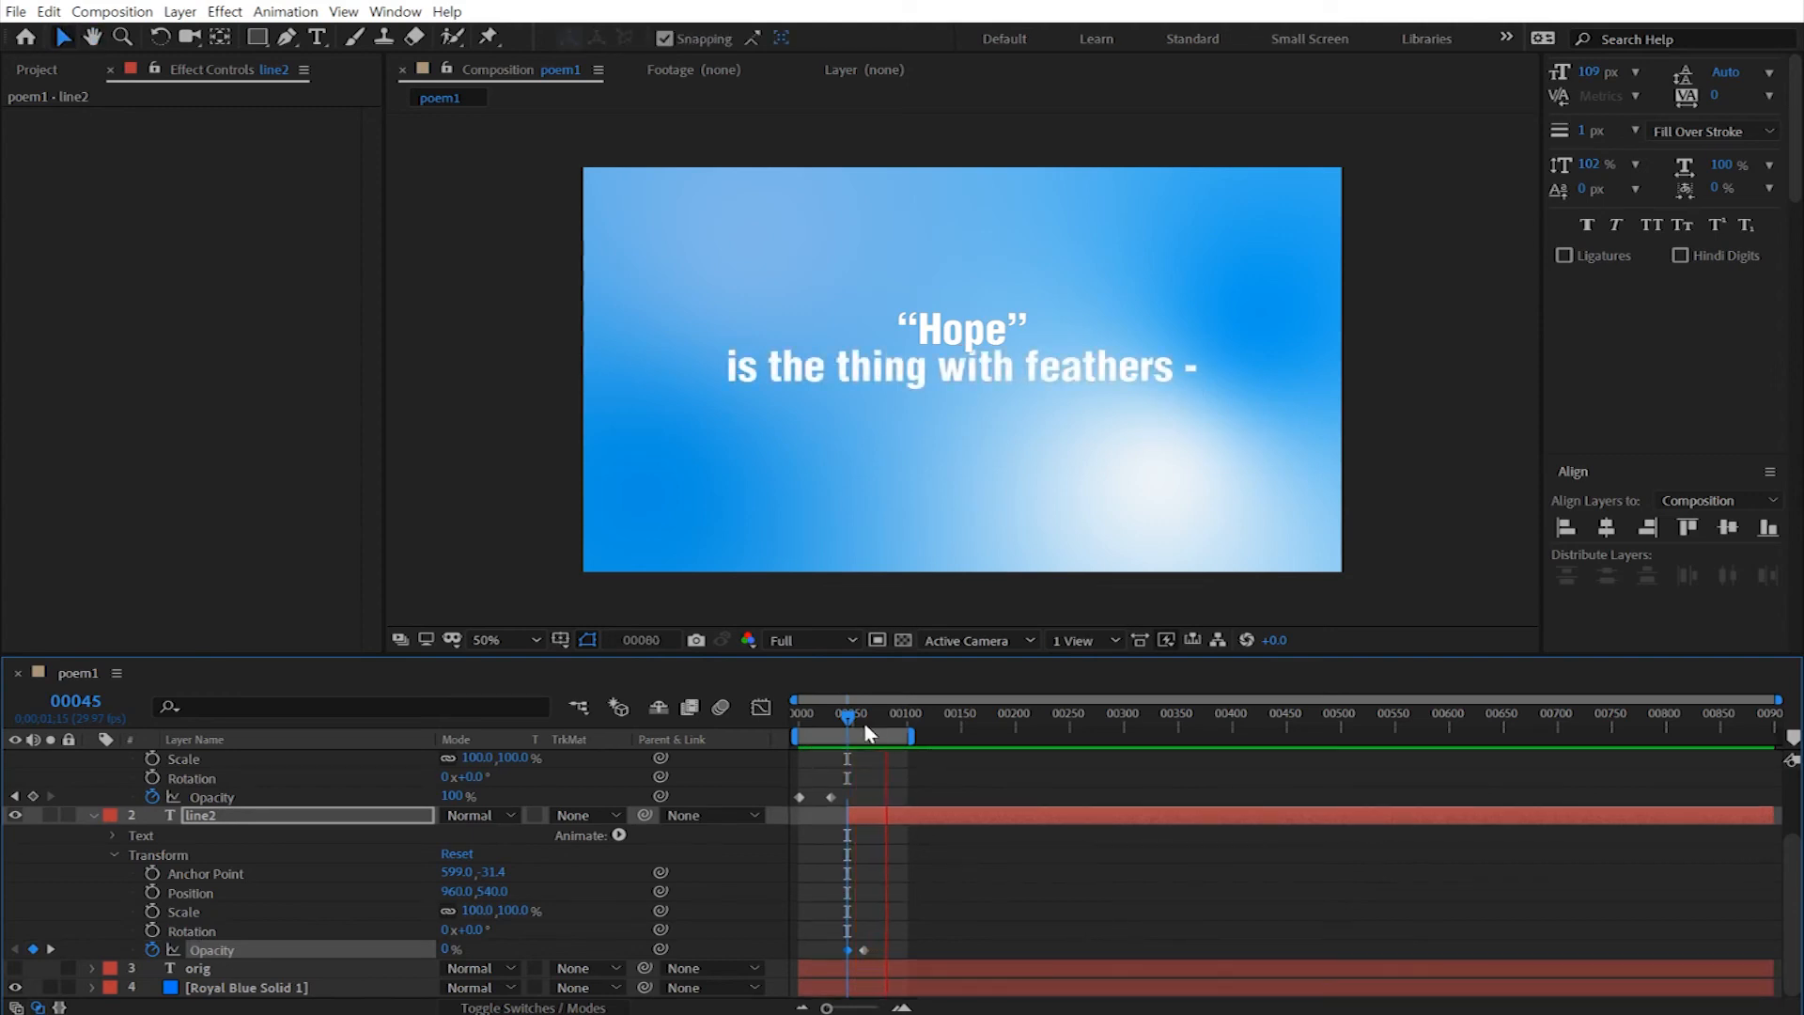
{"action": "left_click", "coordinate": [803, 710]}
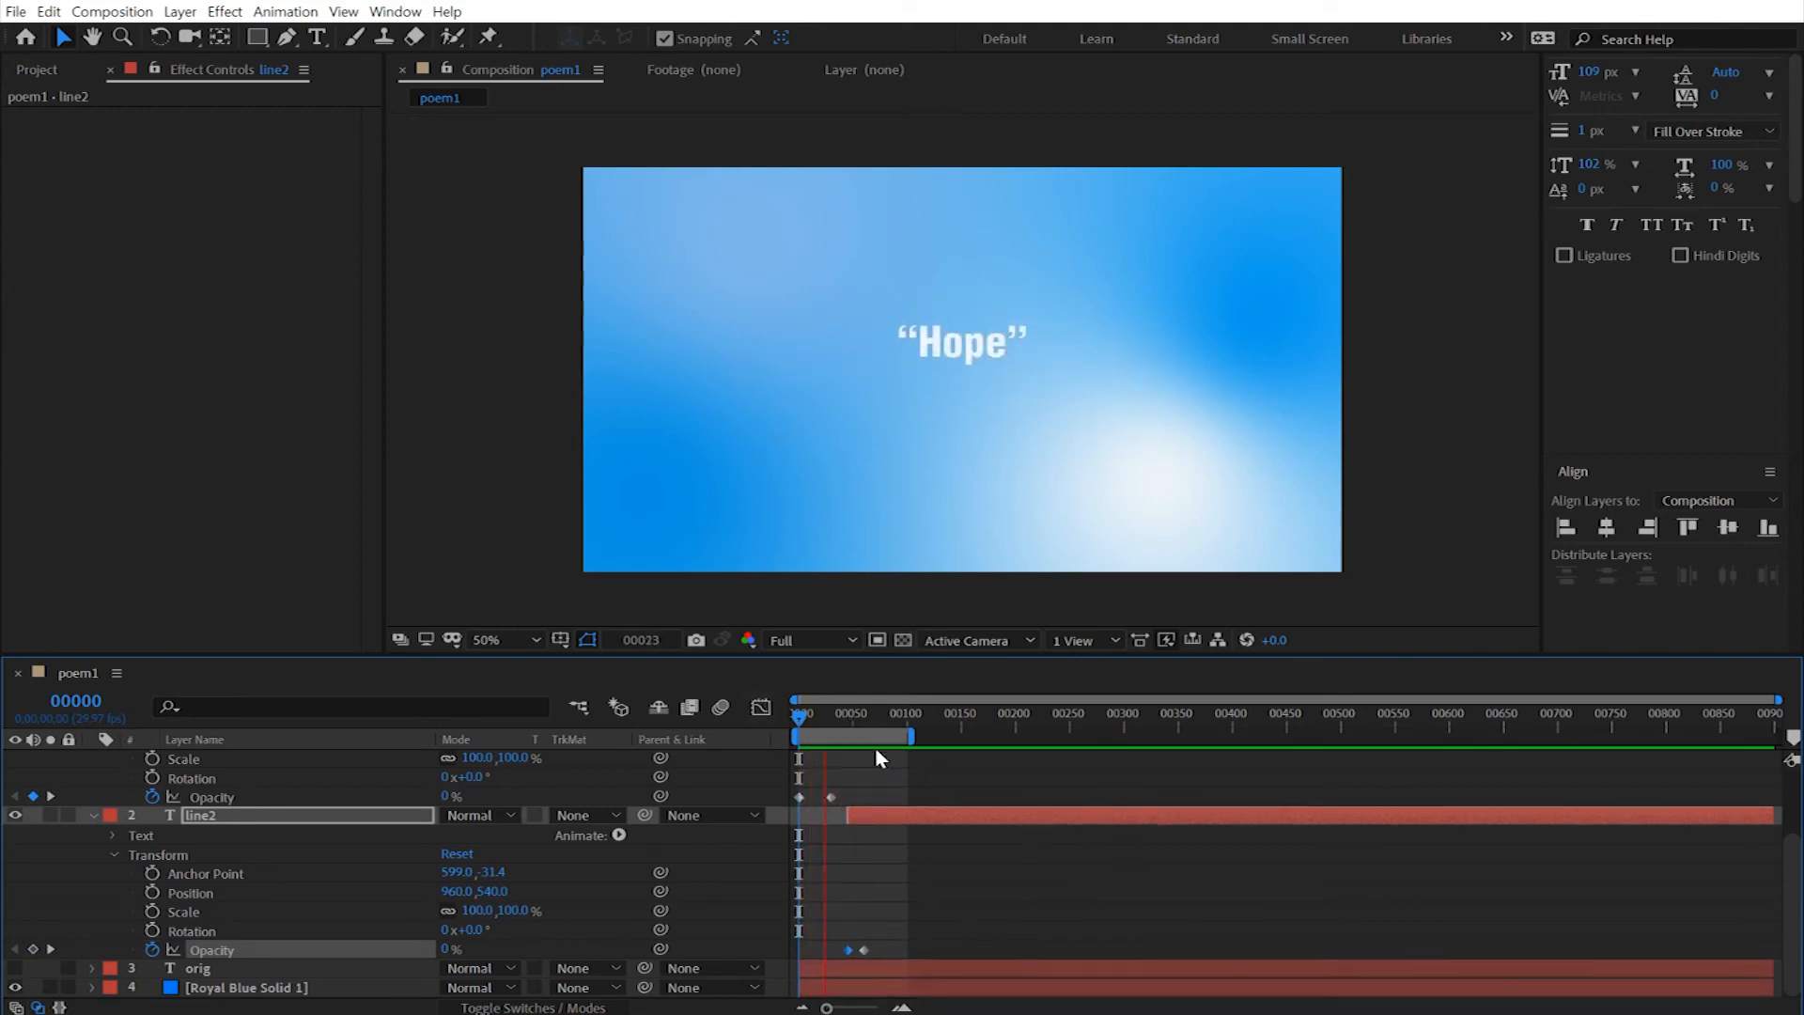
{"action": "key", "text": "space"}
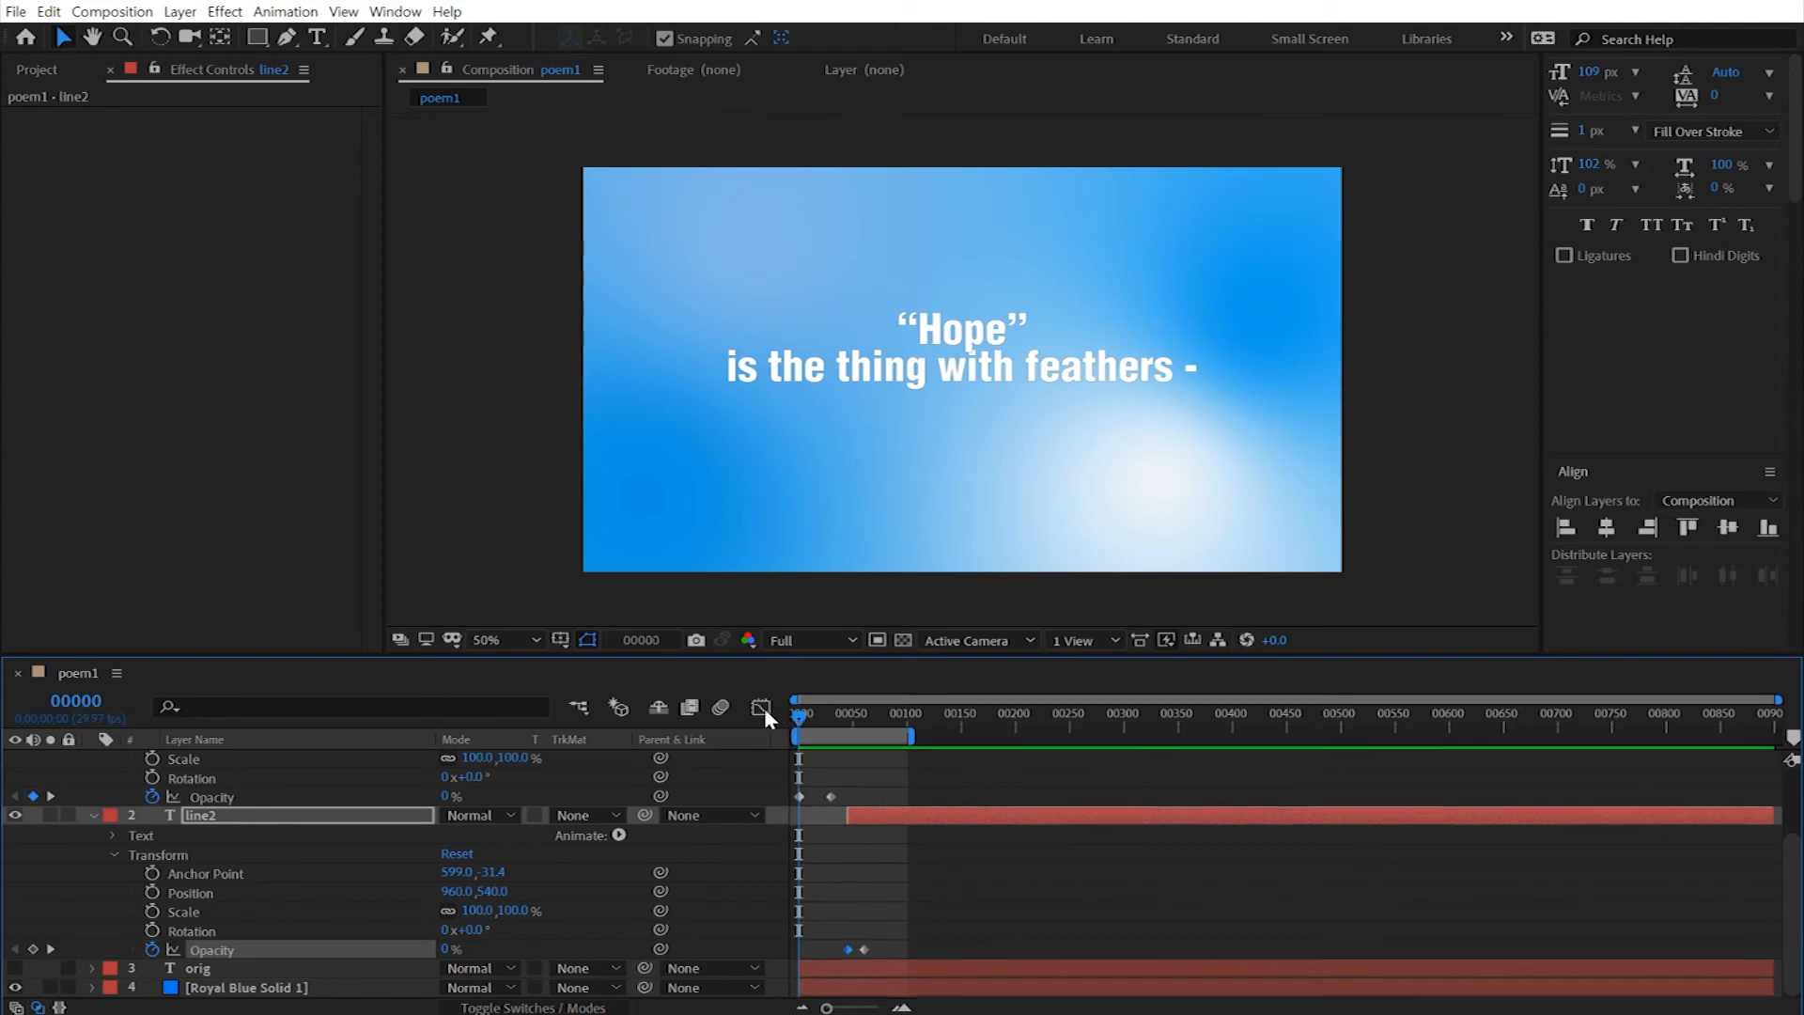
{"action": "key", "text": "space"}
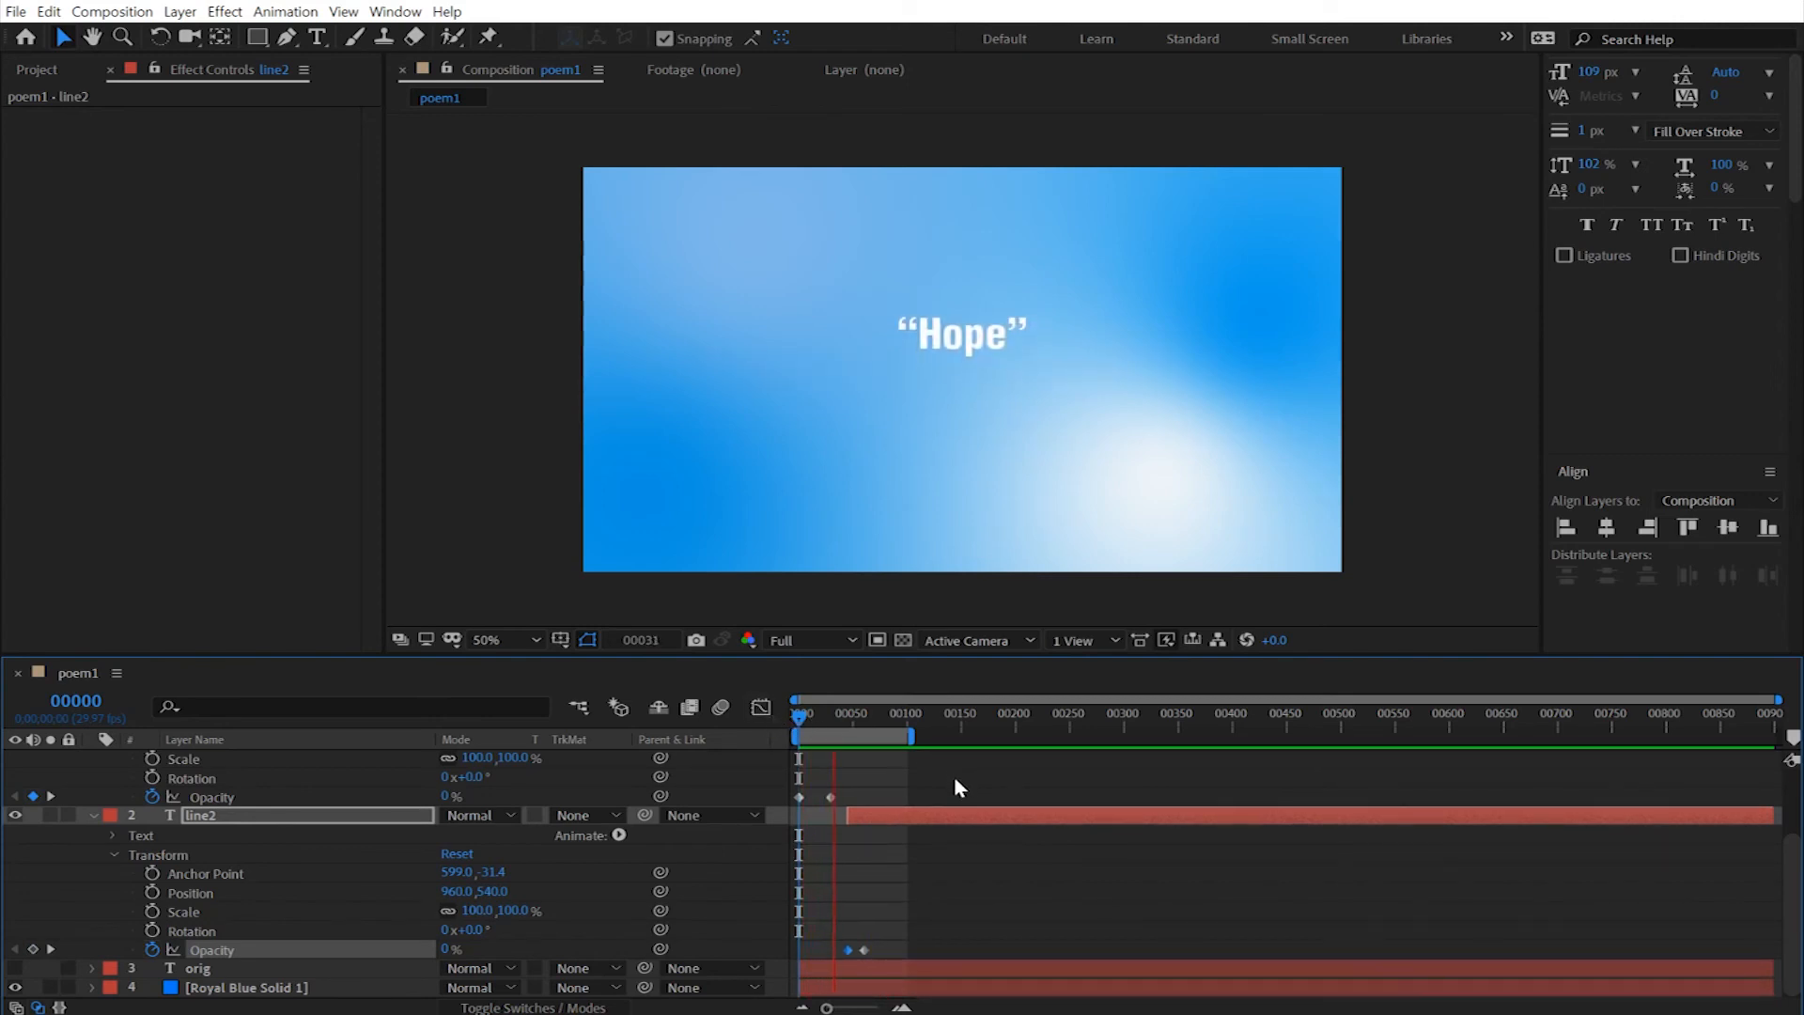
{"action": "key", "text": "space"}
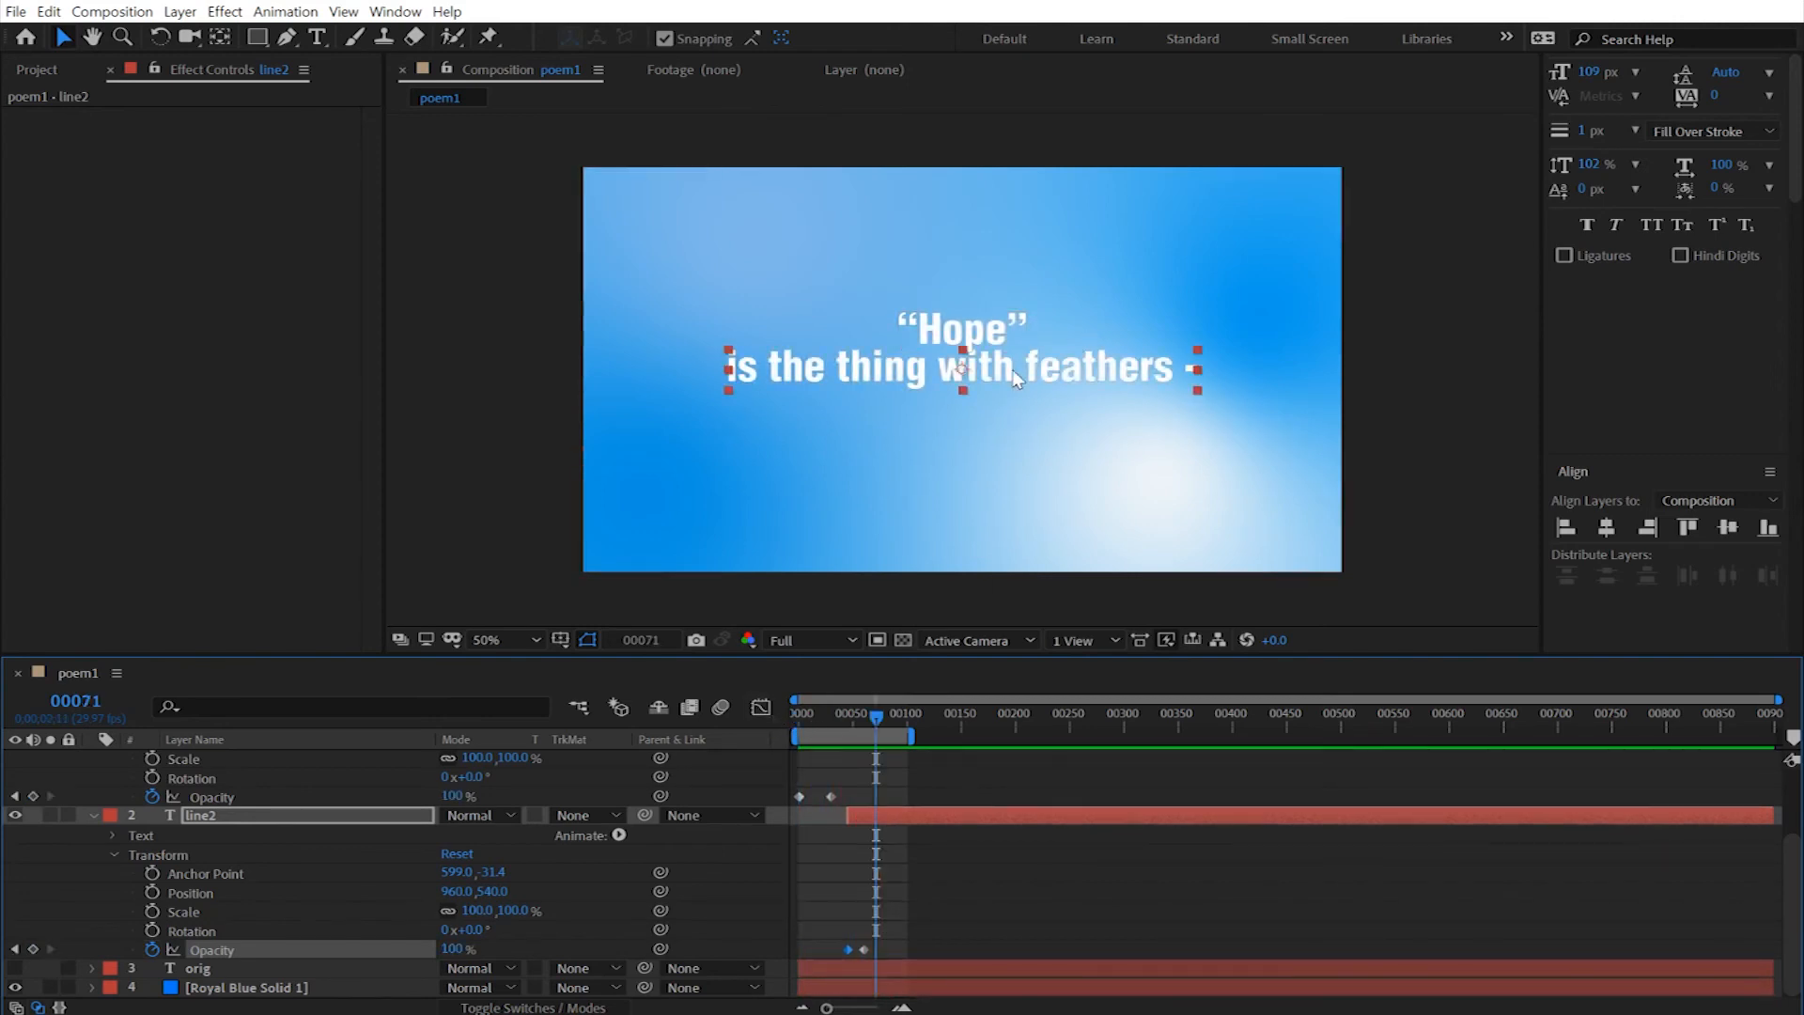
Step: Raise line1's Position keyframe at frame 40 by about 10 pixels to widen the gap above line2
{"action": "left_click", "coordinate": [995, 331]}
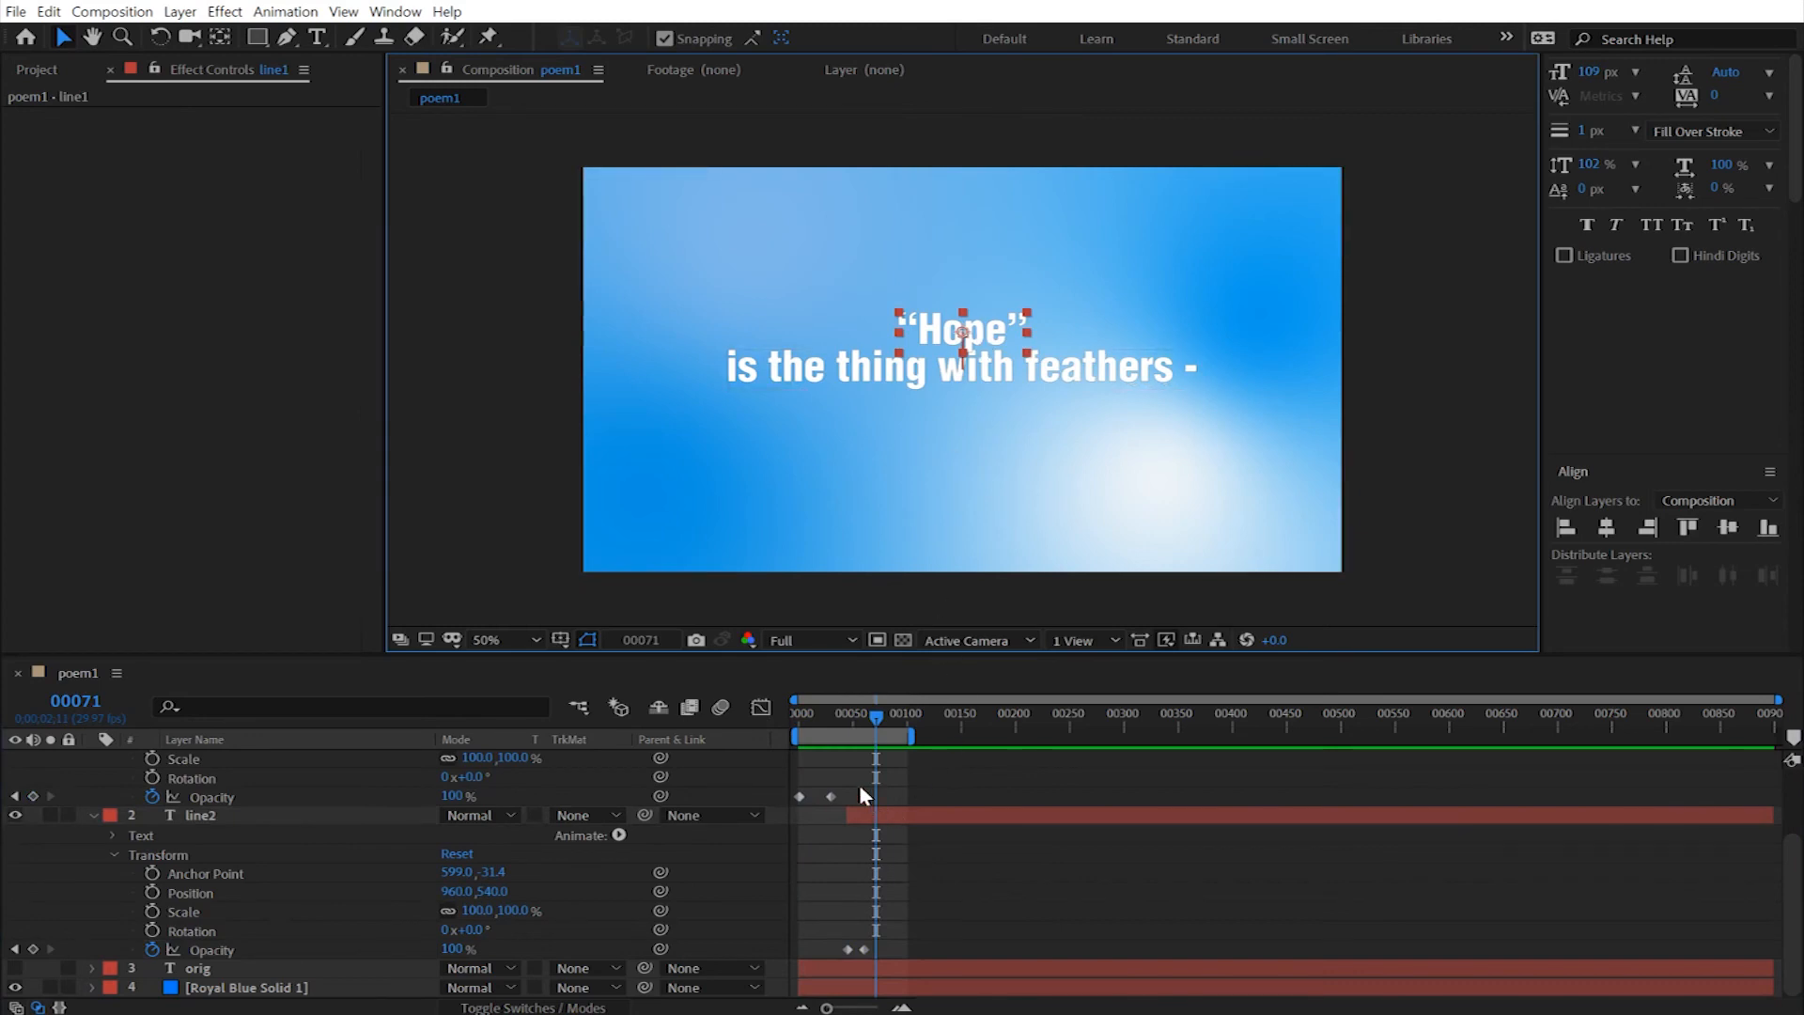
{"action": "left_click_drag", "start_coordinate": [876, 717], "coordinate": [829, 714]}
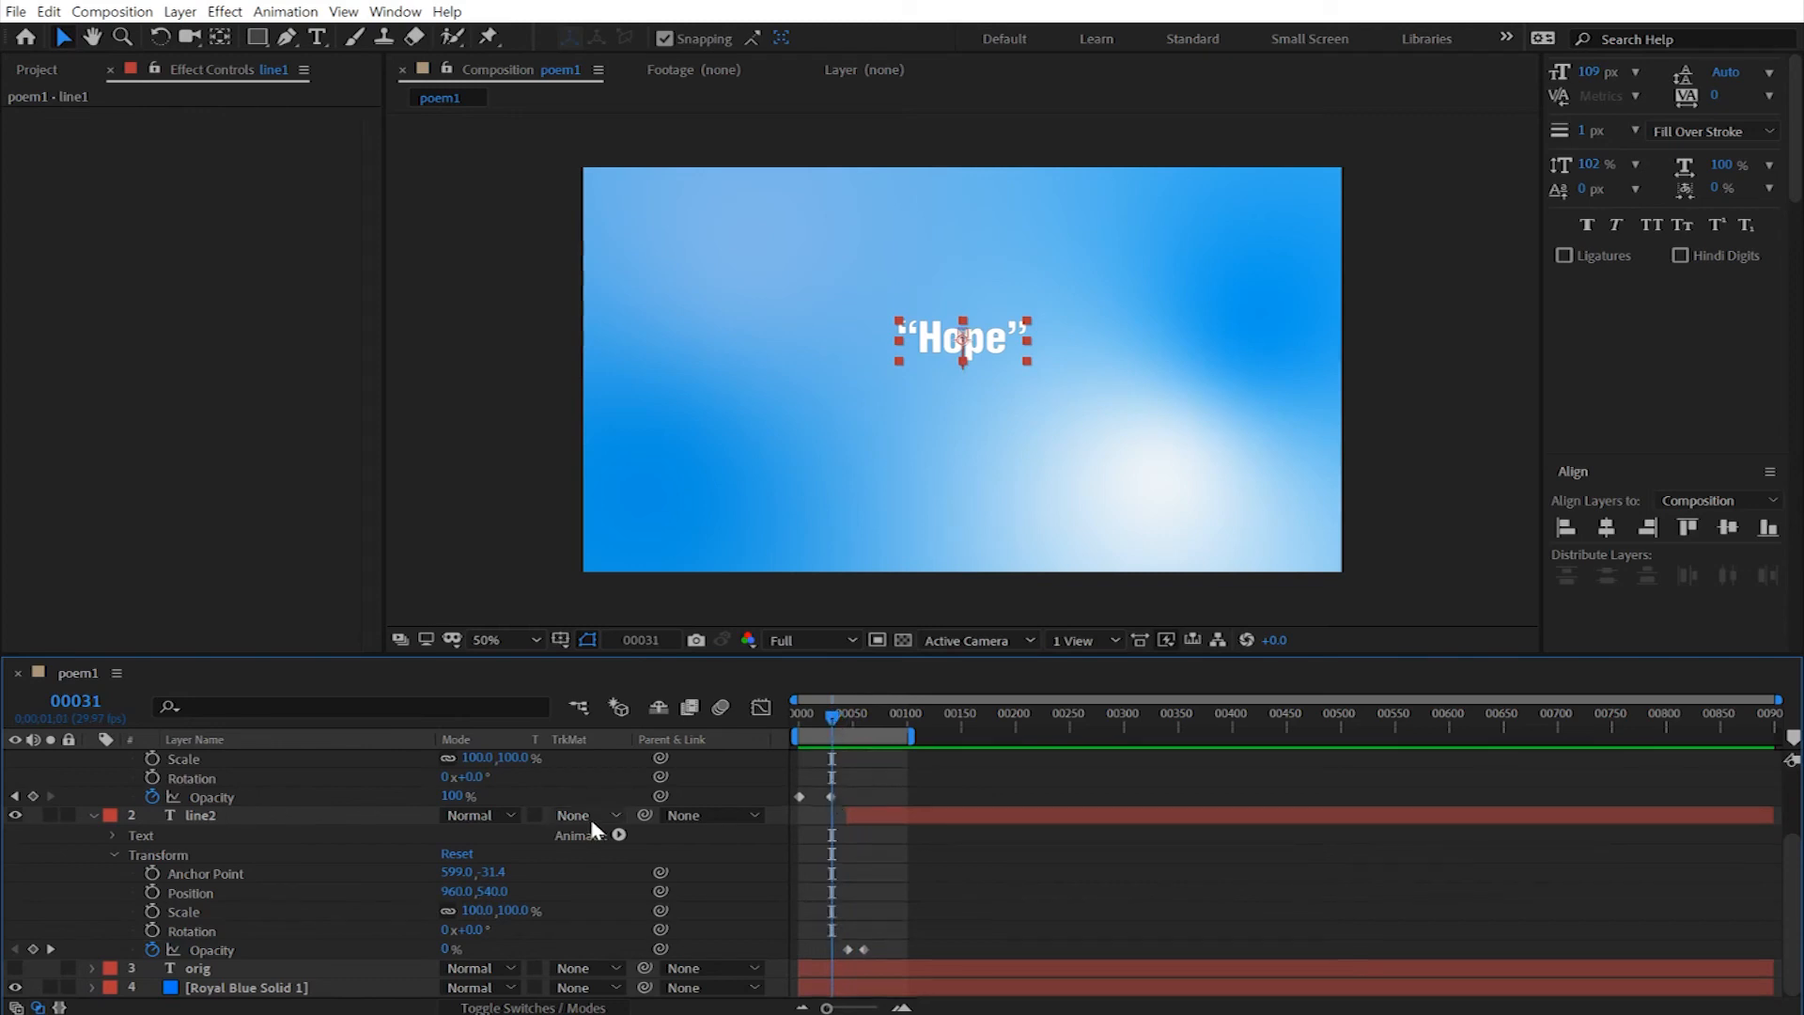
{"action": "scroll", "coordinate": [295, 804], "scroll_direction": "up", "scroll_amount": 3}
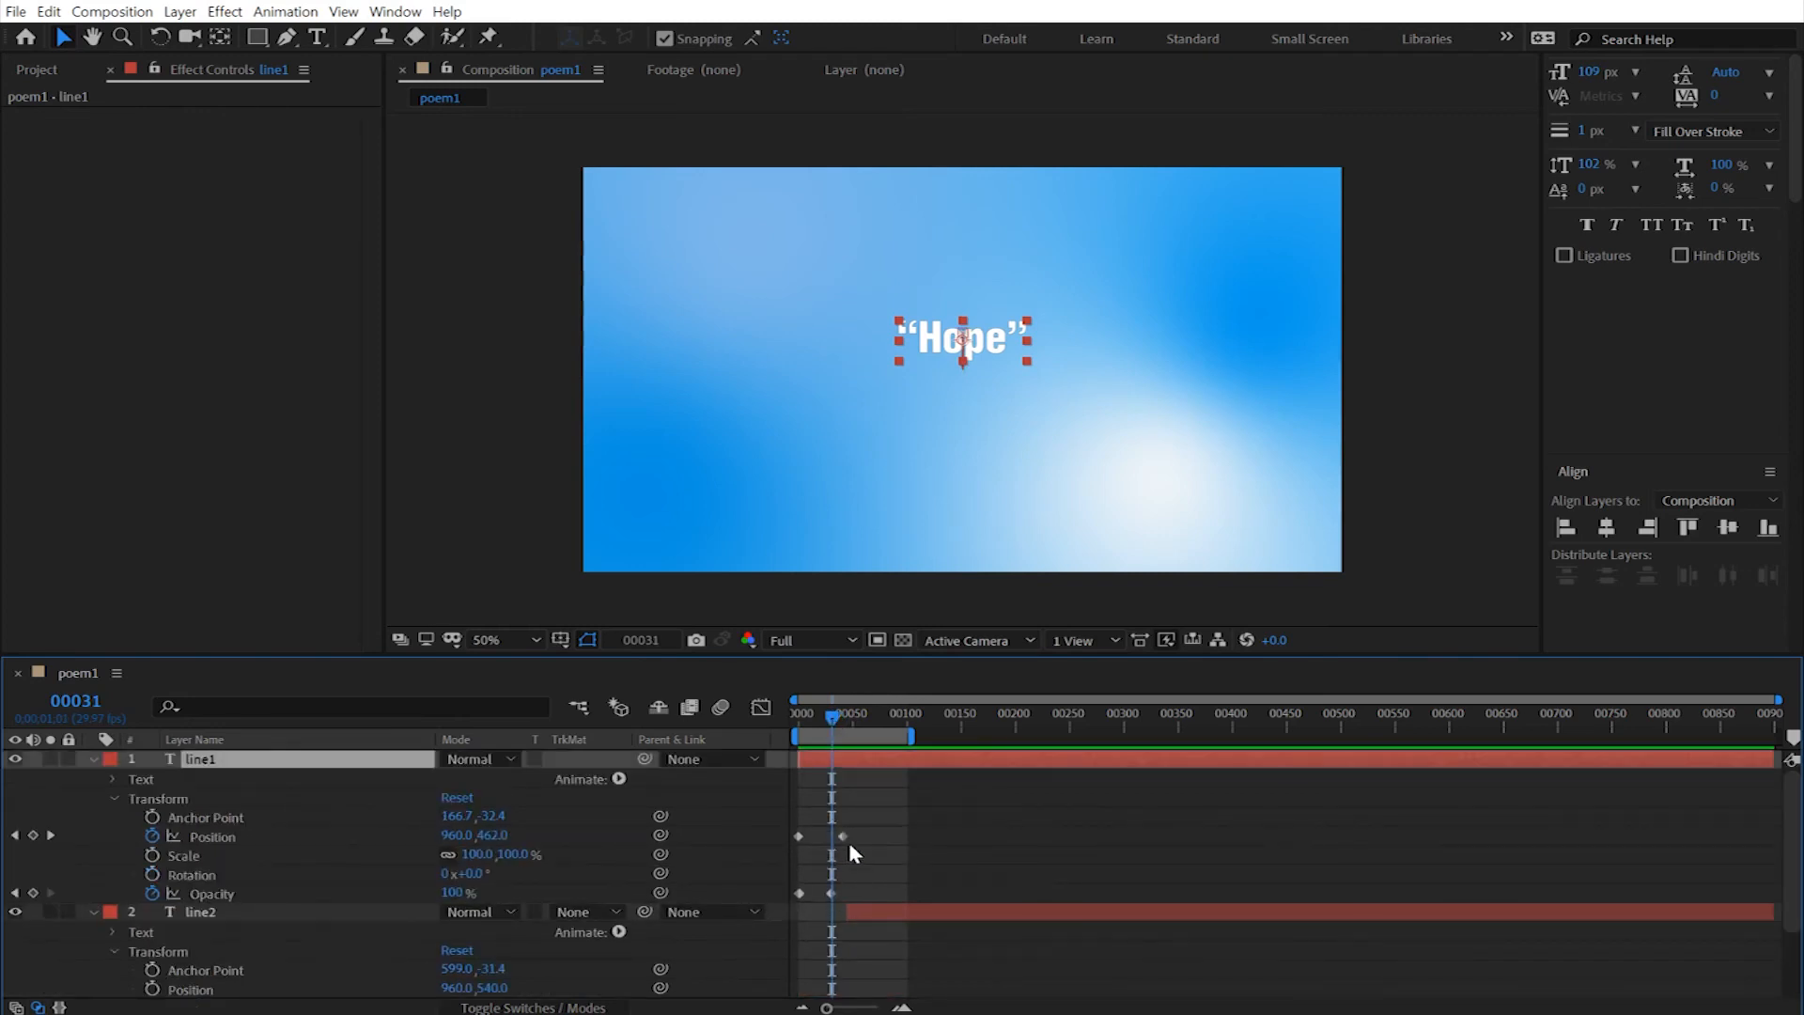
{"action": "left_click", "coordinate": [14, 834]}
{"action": "left_click", "coordinate": [51, 835]}
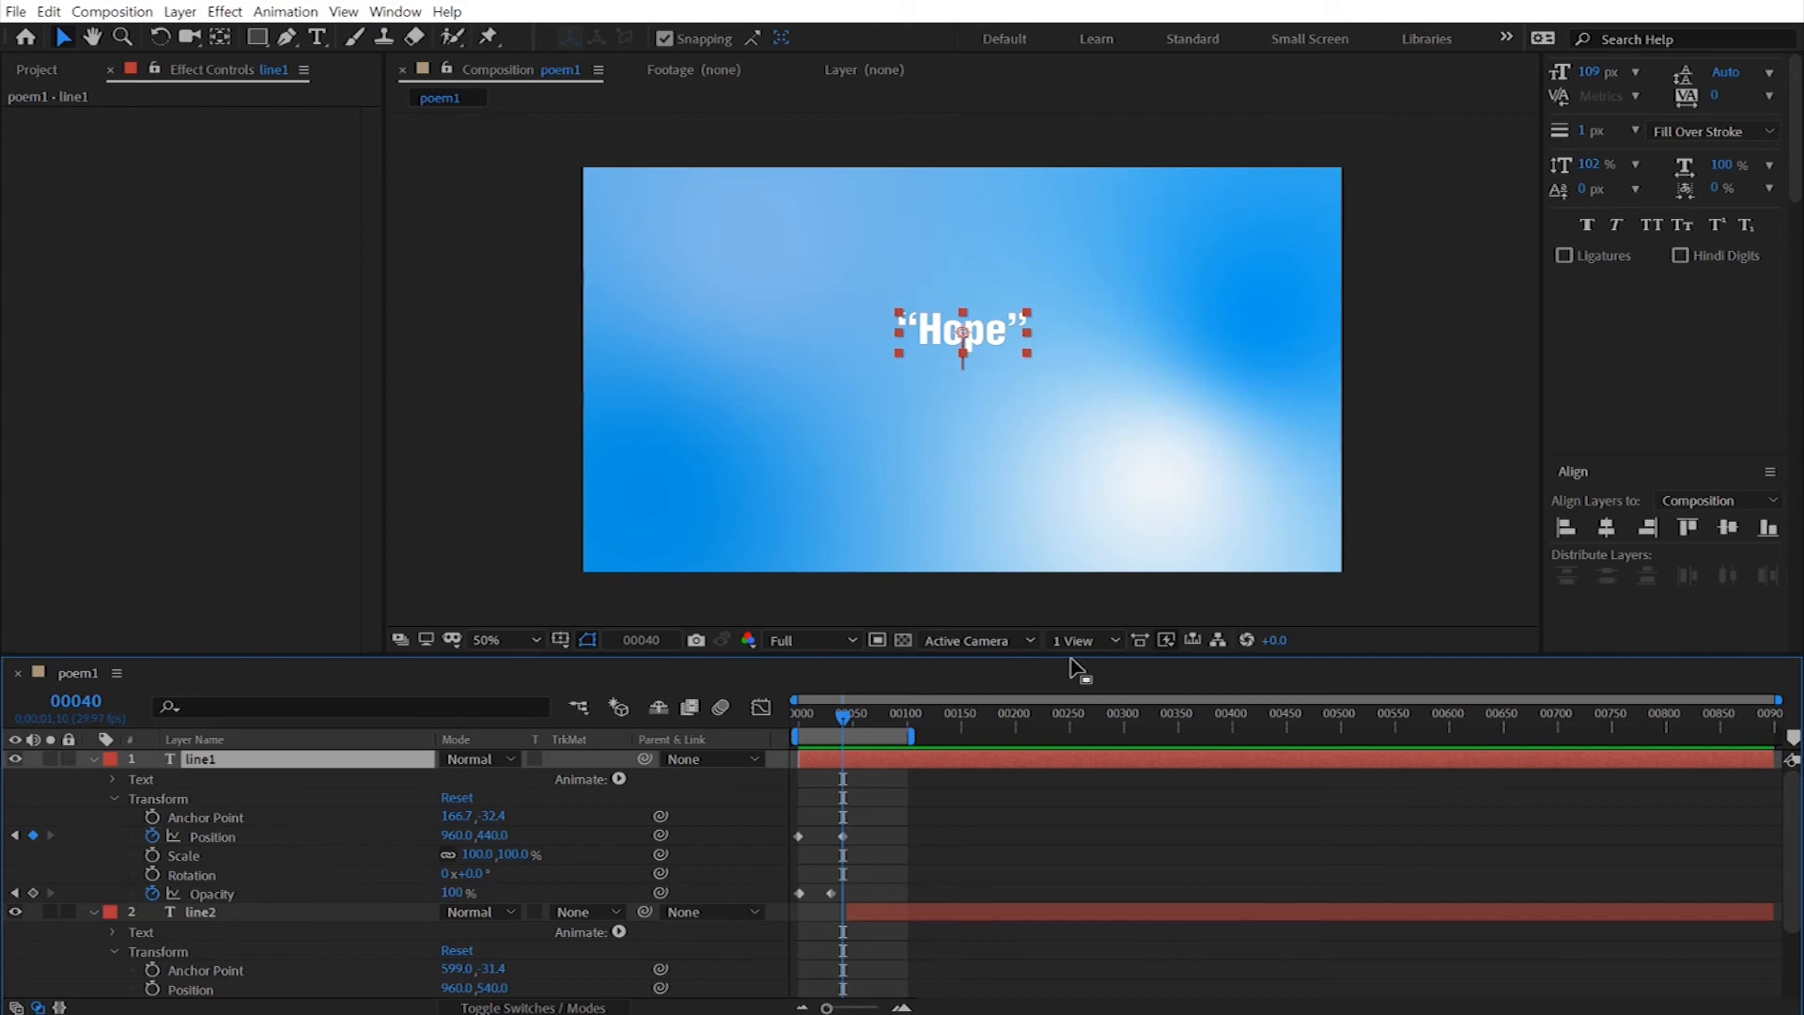
{"action": "key", "text": "Up"}
{"action": "key", "text": "Up"}
{"action": "key", "text": "Up"}
{"action": "key", "text": "Up"}
{"action": "key", "text": "Up"}
{"action": "key", "text": "Up"}
{"action": "key", "text": "Up"}
{"action": "key", "text": "Up"}
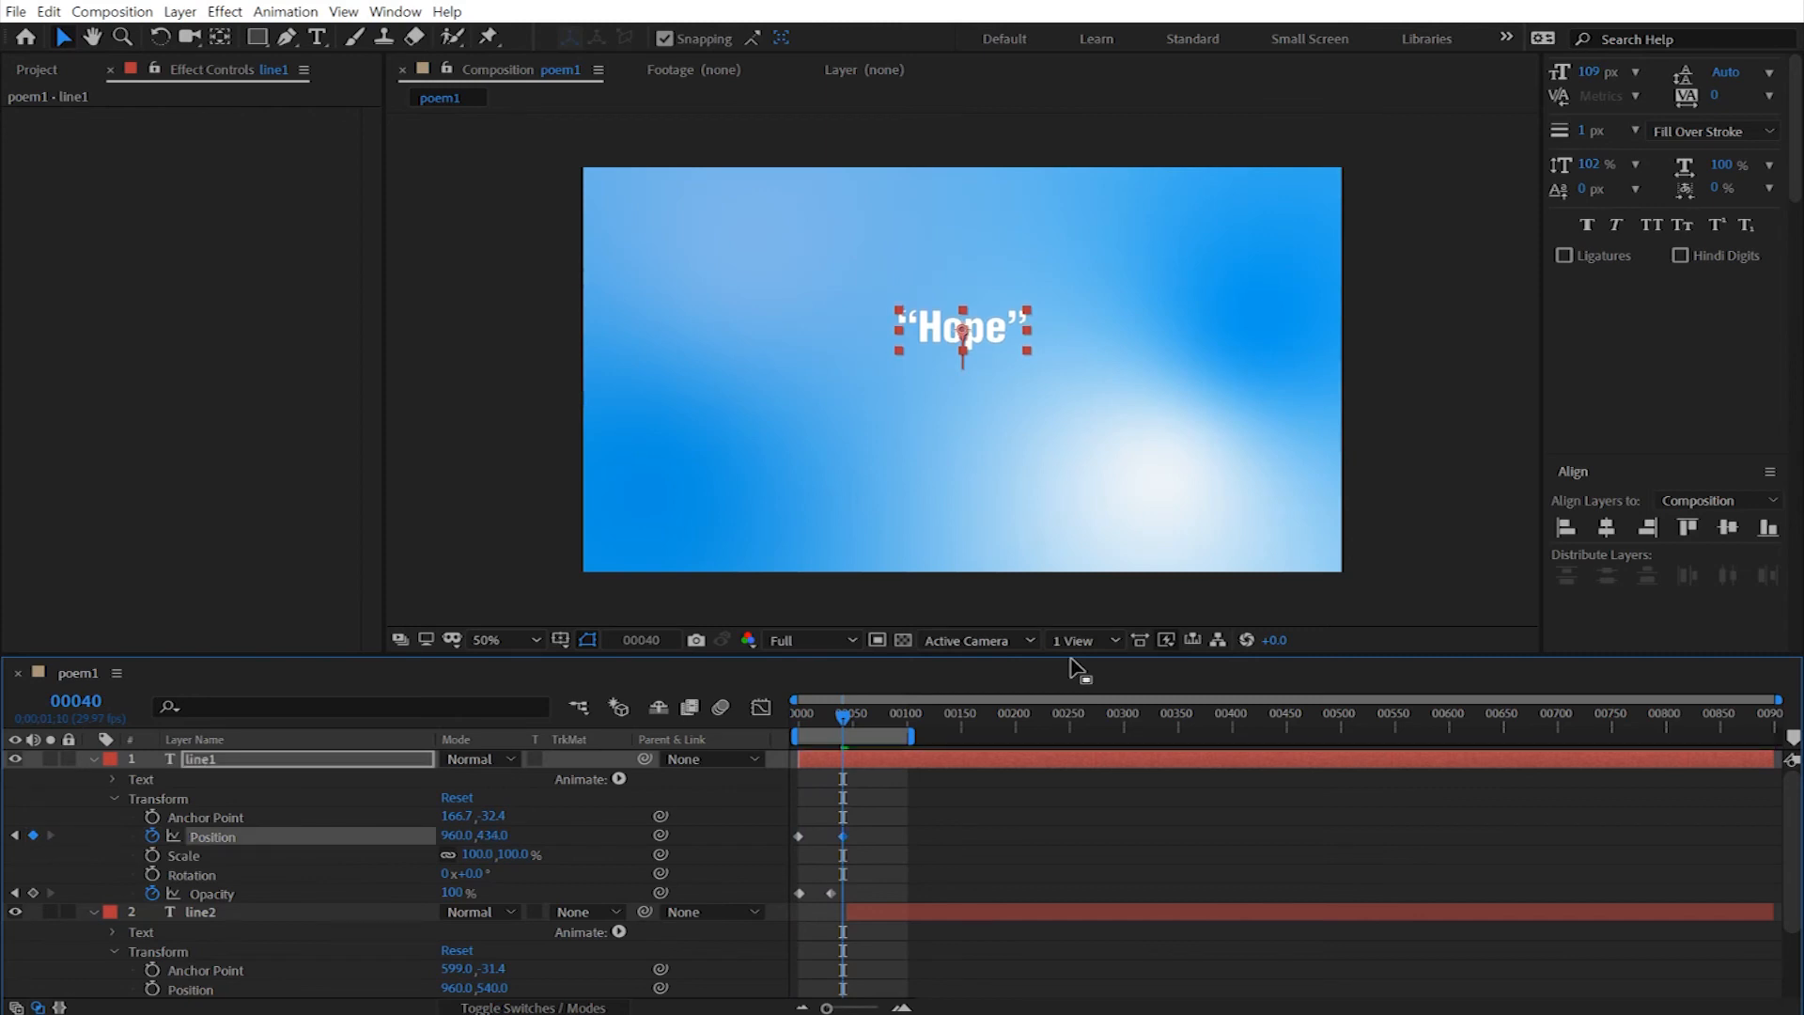
{"action": "key", "text": "Up"}
{"action": "key", "text": "Up"}
Step: Preview the animation from frame 0 to check line1's new height and the timing of line2's fade-in
{"action": "scroll", "coordinate": [1028, 832], "scroll_direction": "down", "scroll_amount": 5}
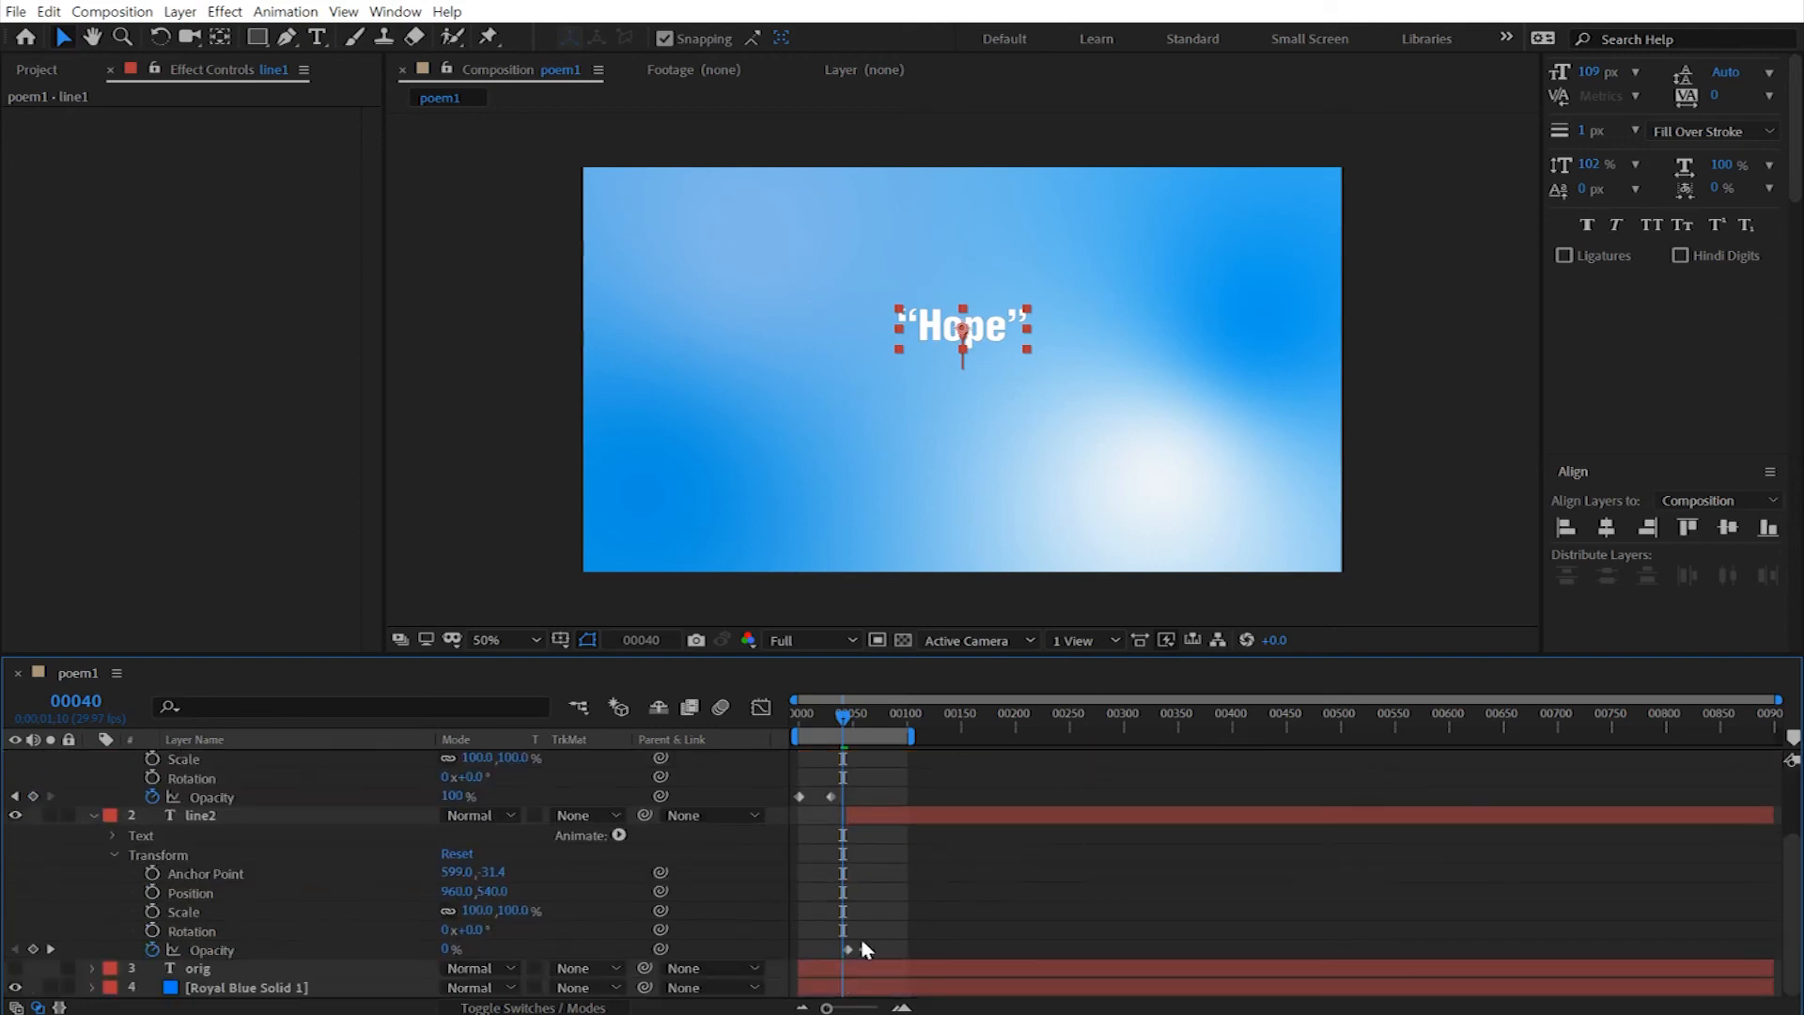
{"action": "left_click_drag", "start_coordinate": [844, 717], "coordinate": [737, 684]}
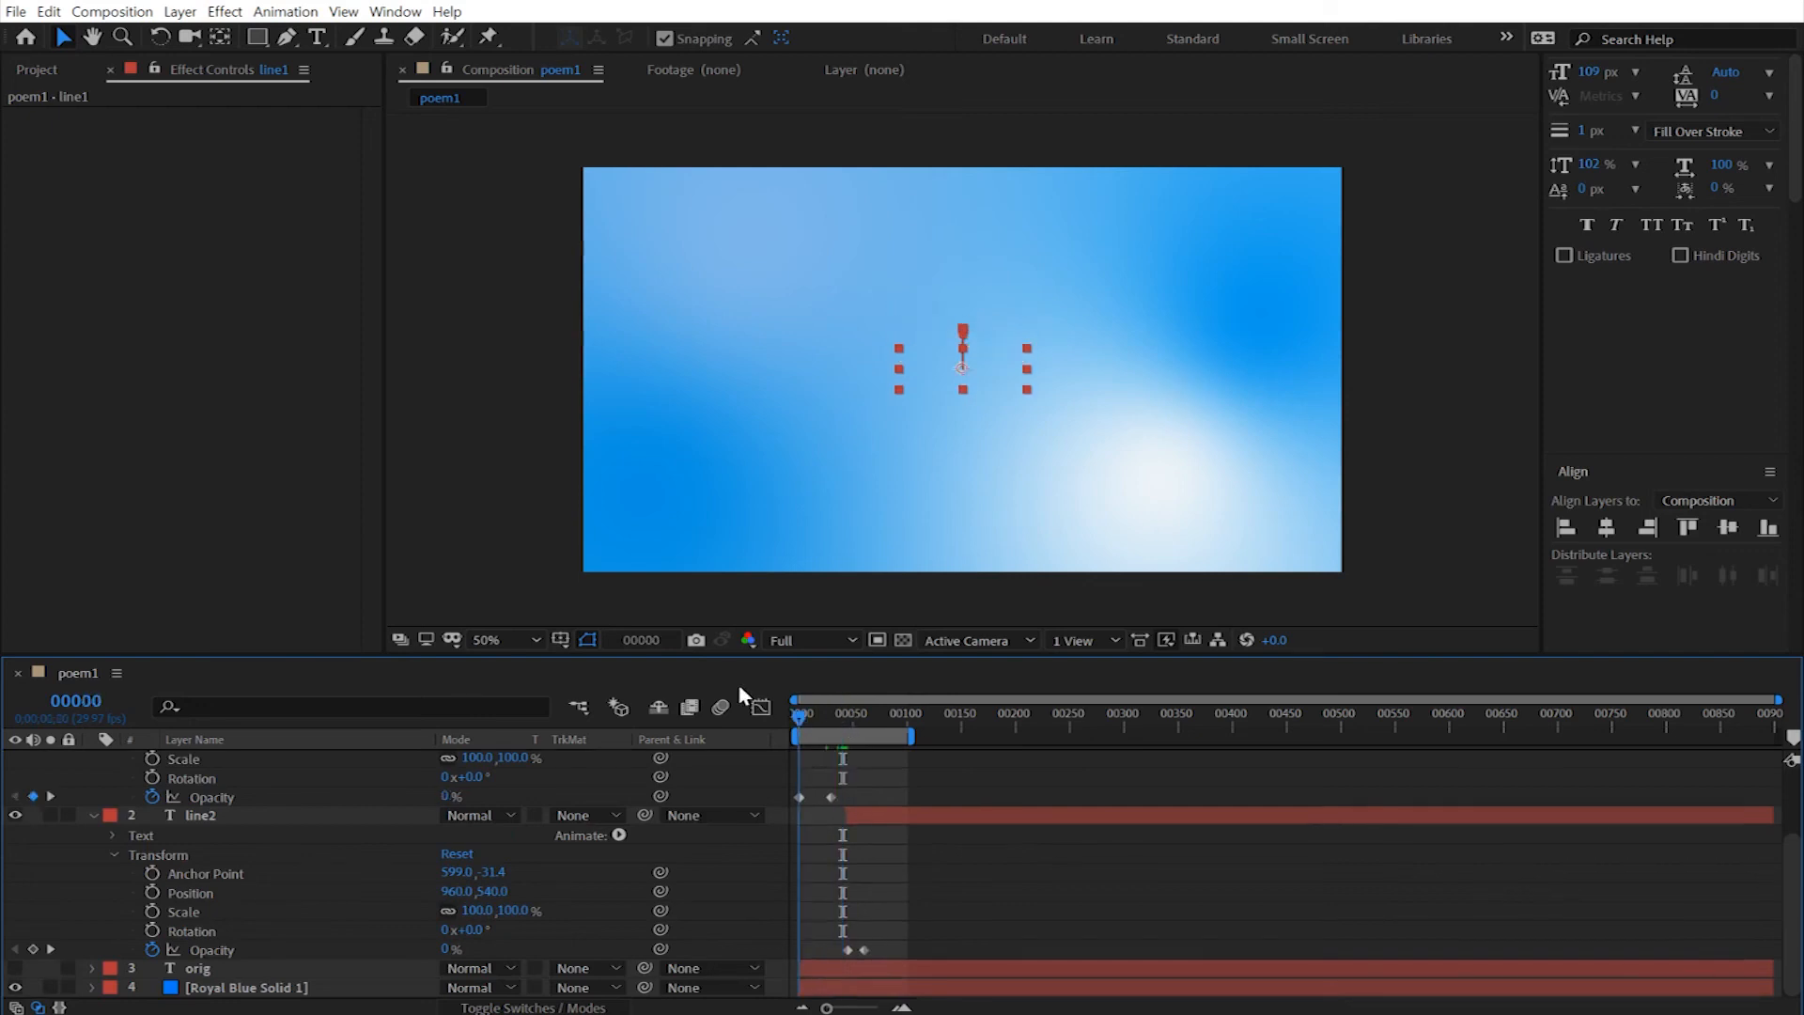
{"action": "key", "text": "space"}
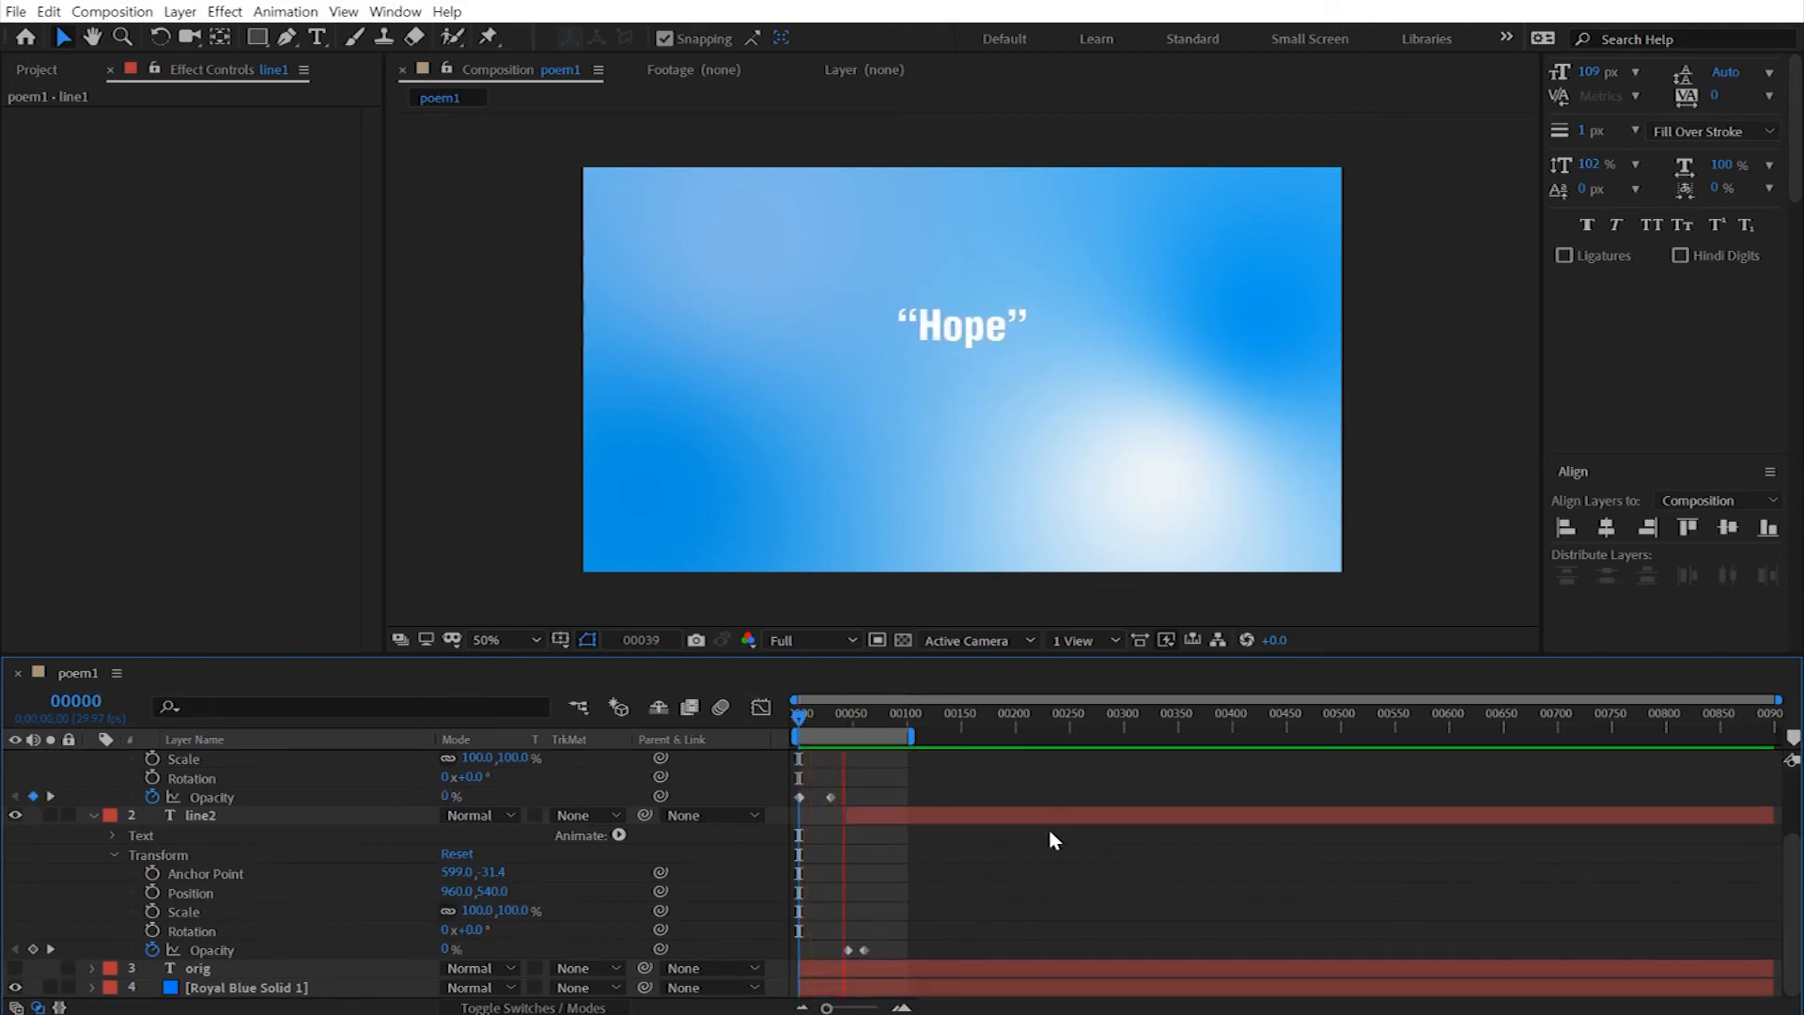
{"action": "key", "text": "space"}
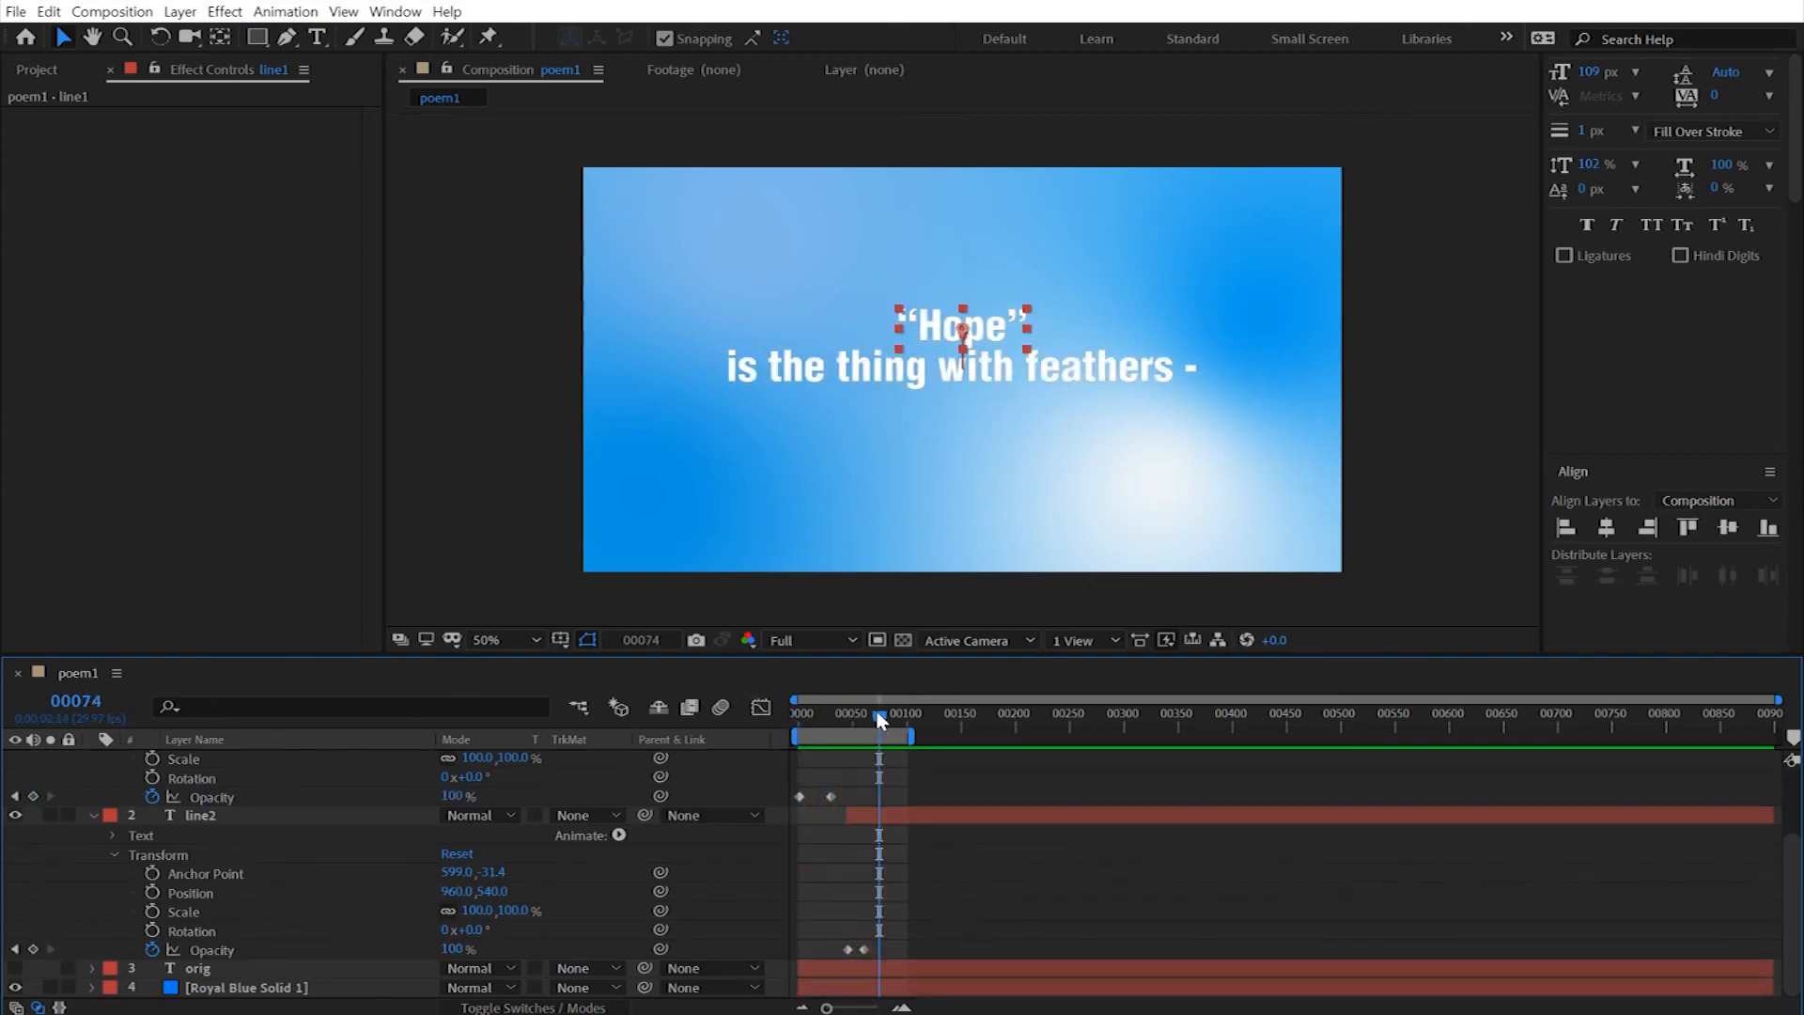
{"action": "left_click_drag", "start_coordinate": [881, 720], "coordinate": [733, 712]}
{"action": "key", "text": "space"}
{"action": "key", "text": "space"}
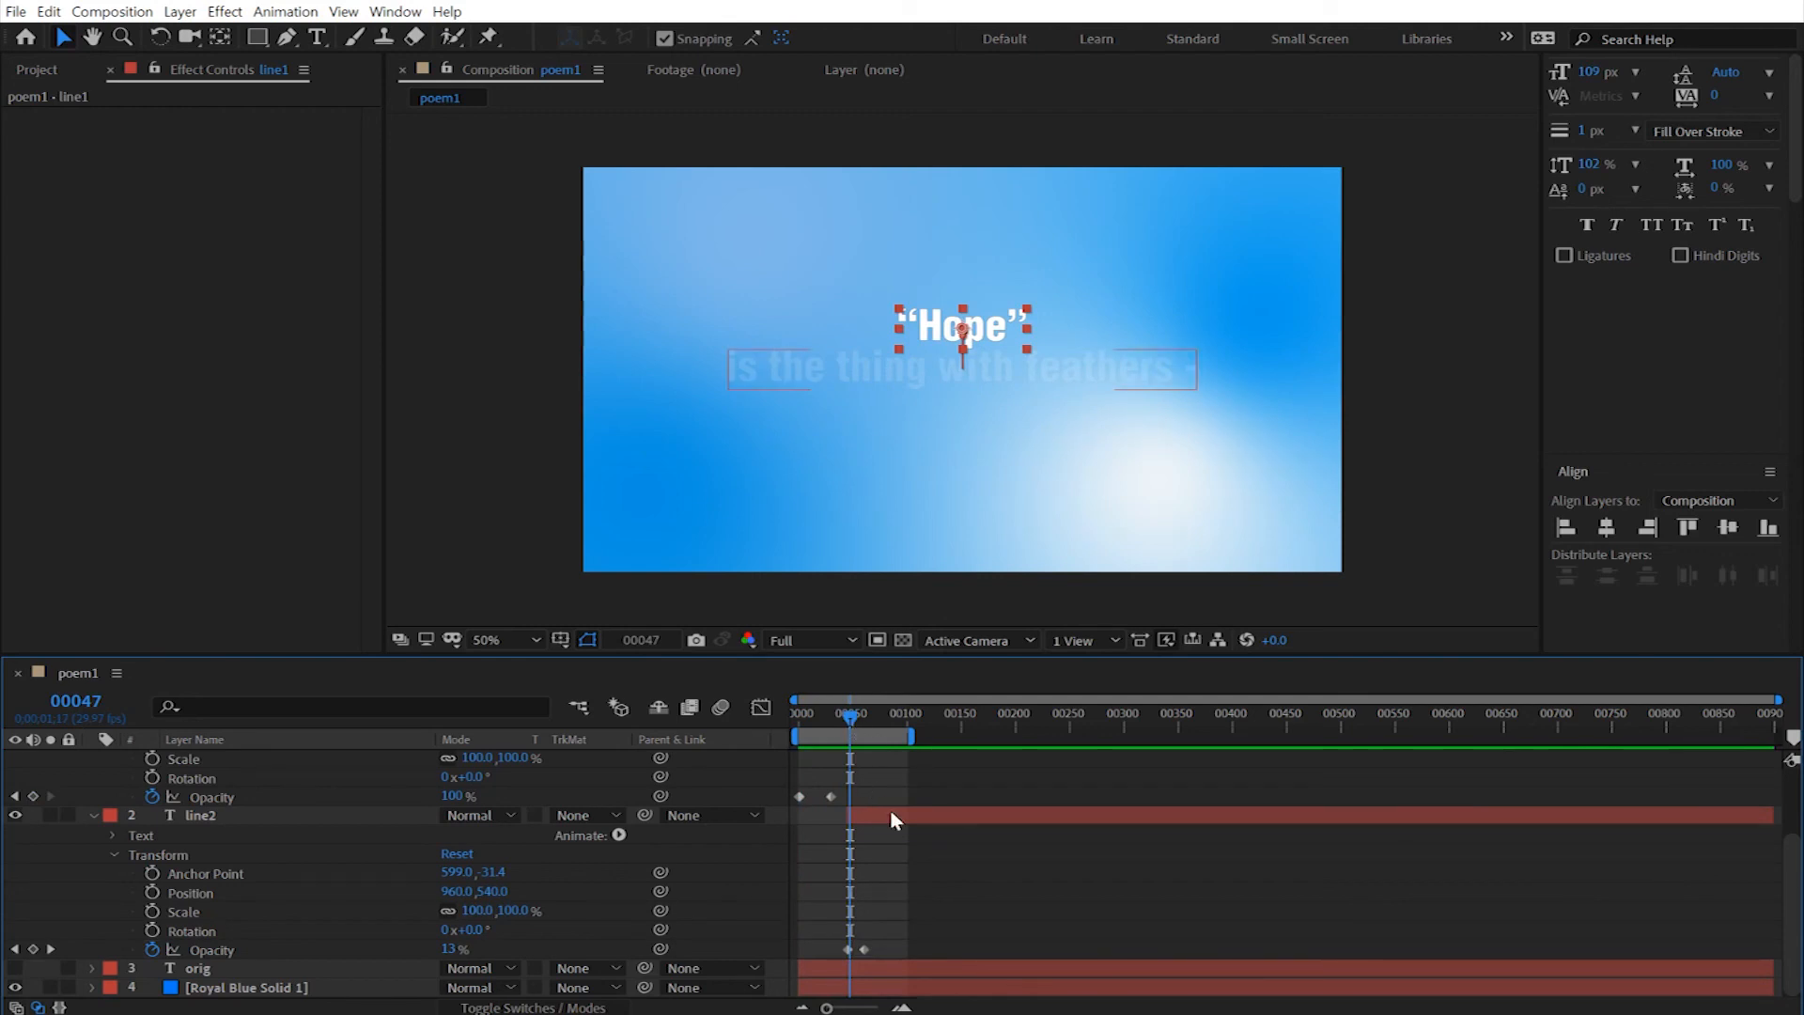
Step: Shift the line2 layer about 15 frames earlier so its fade-in ends at frame 45, and preview from frame 0
{"action": "mouse_move", "coordinate": [850, 718]}
{"action": "left_mouse_down"}
{"action": "mouse_move", "coordinate": [798, 713]}
{"action": "mouse_move", "coordinate": [843, 714]}
{"action": "left_mouse_up"}
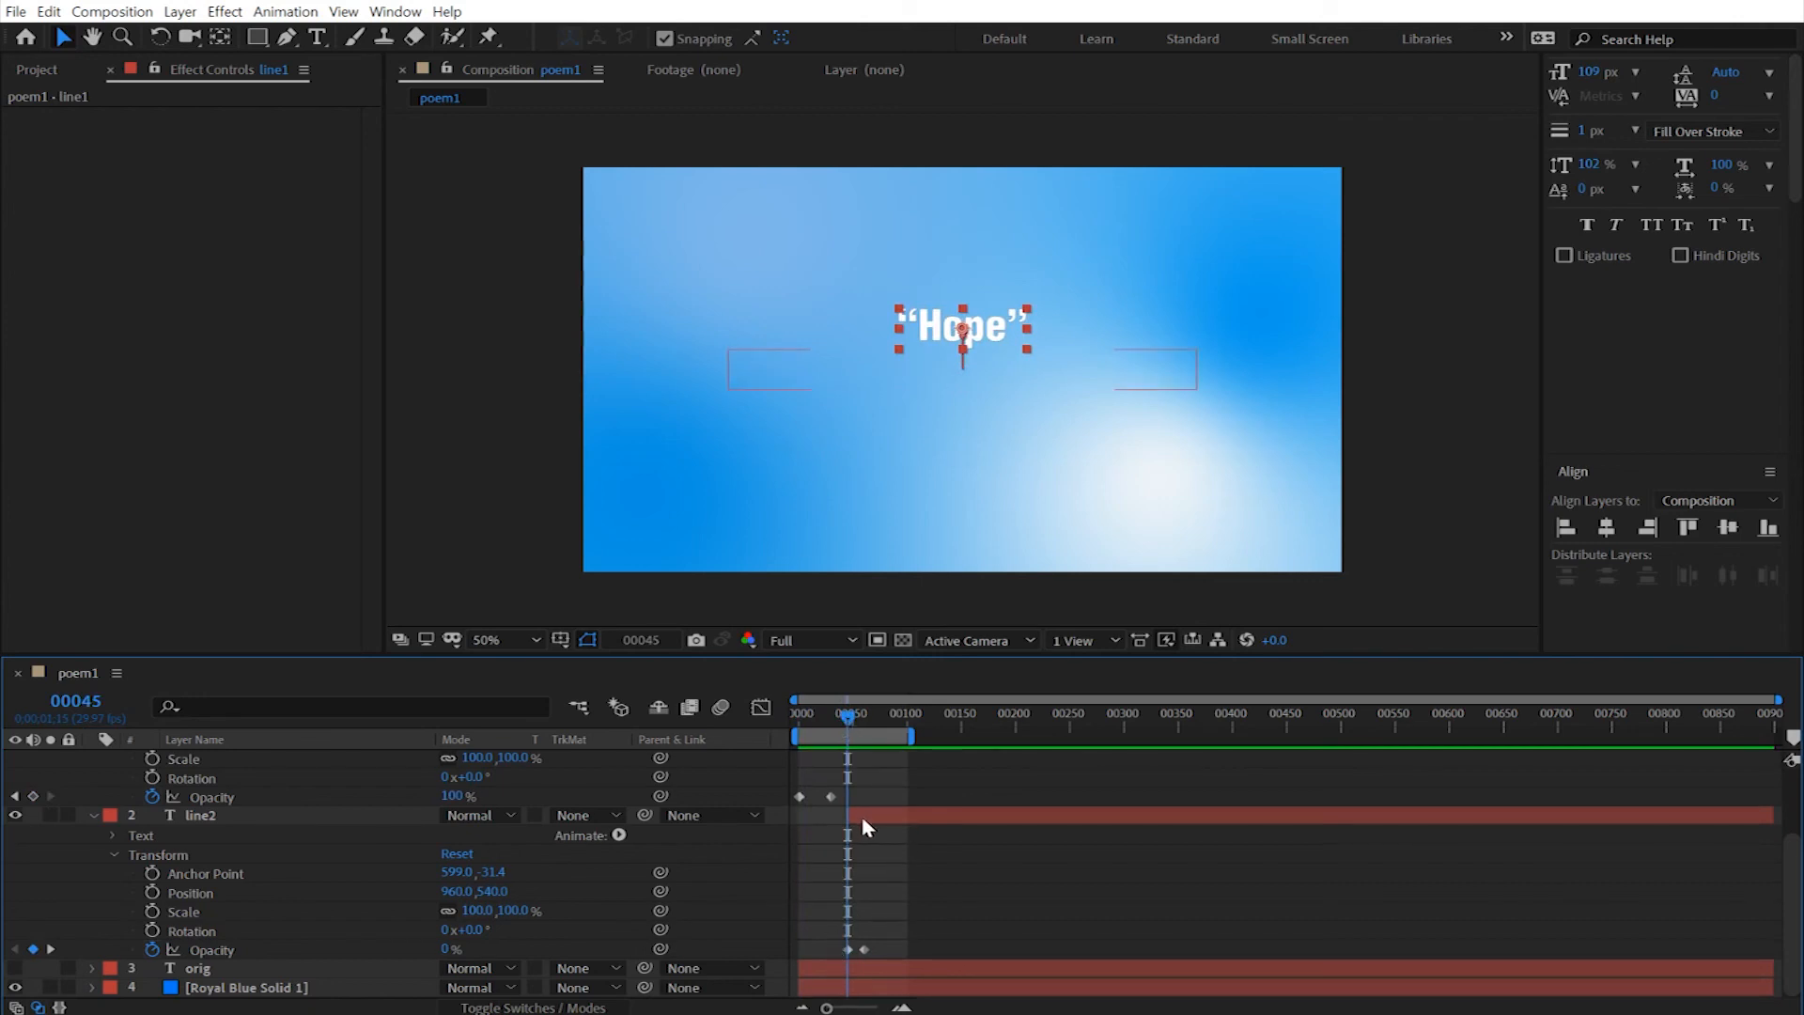
{"action": "left_click", "coordinate": [900, 826]}
{"action": "left_click_drag", "start_coordinate": [900, 814], "coordinate": [883, 820]}
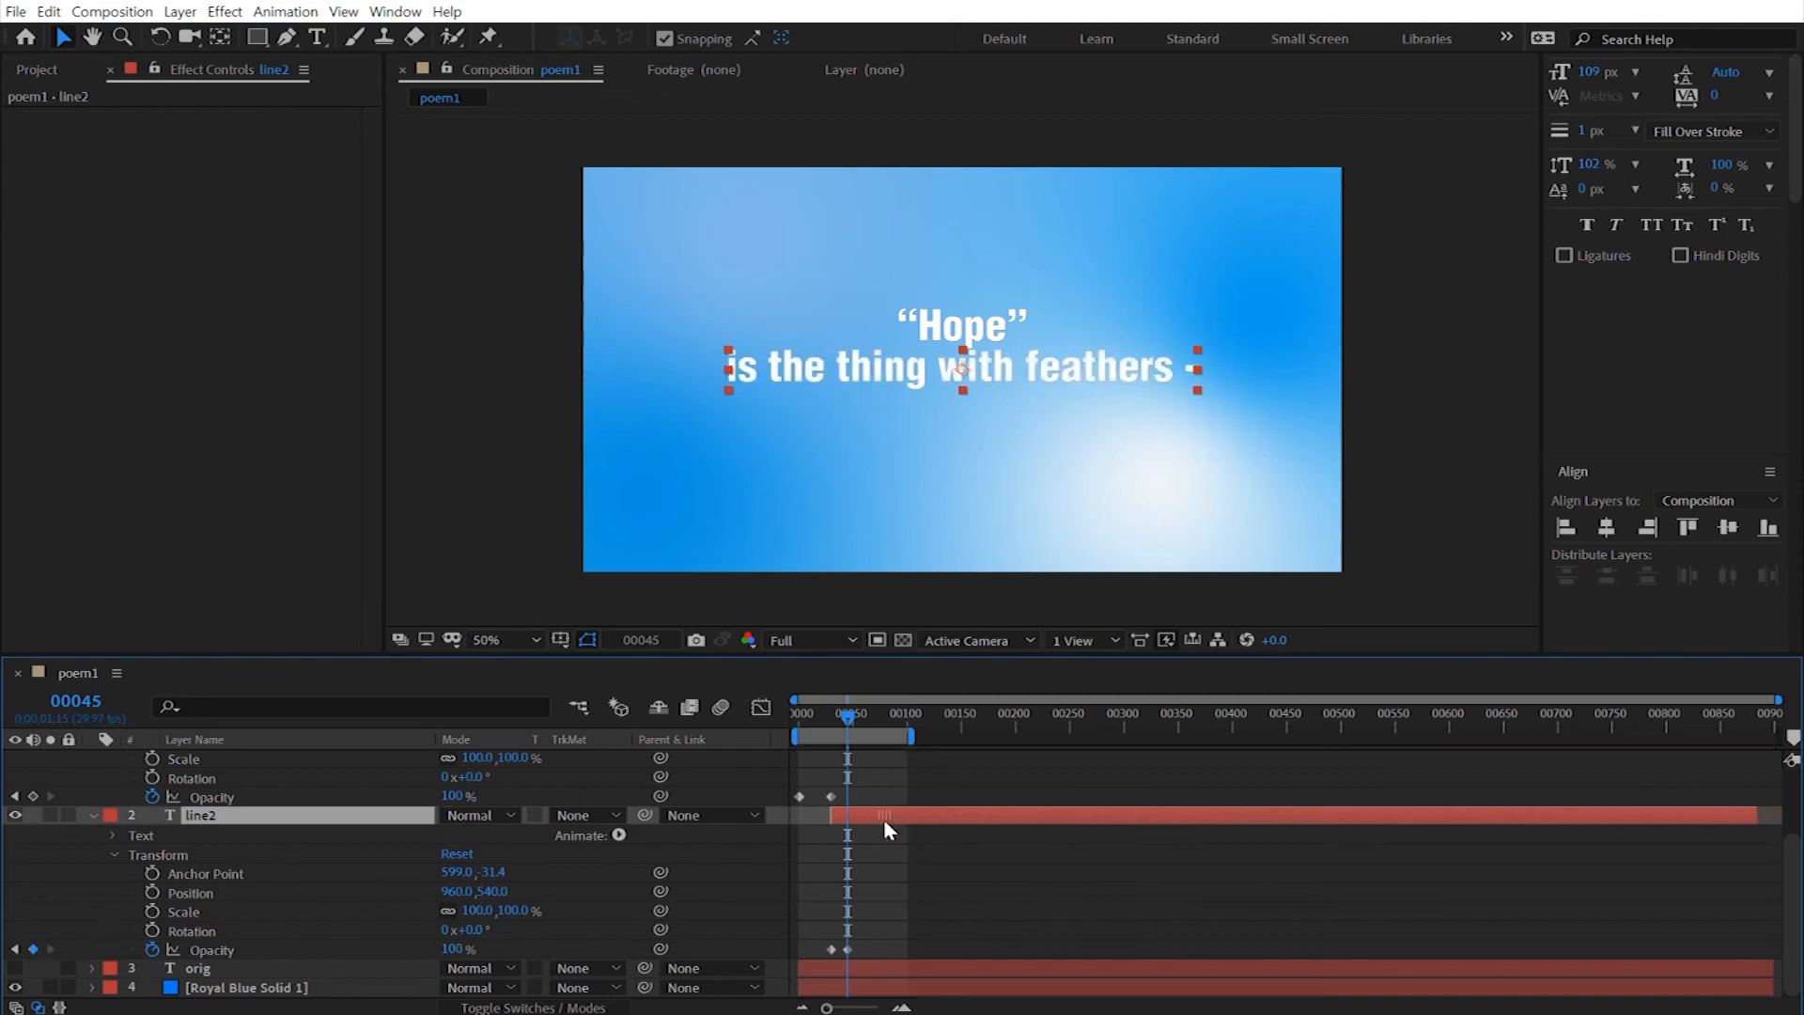
{"action": "left_click_drag", "start_coordinate": [849, 718], "coordinate": [723, 708]}
{"action": "key", "text": "space"}
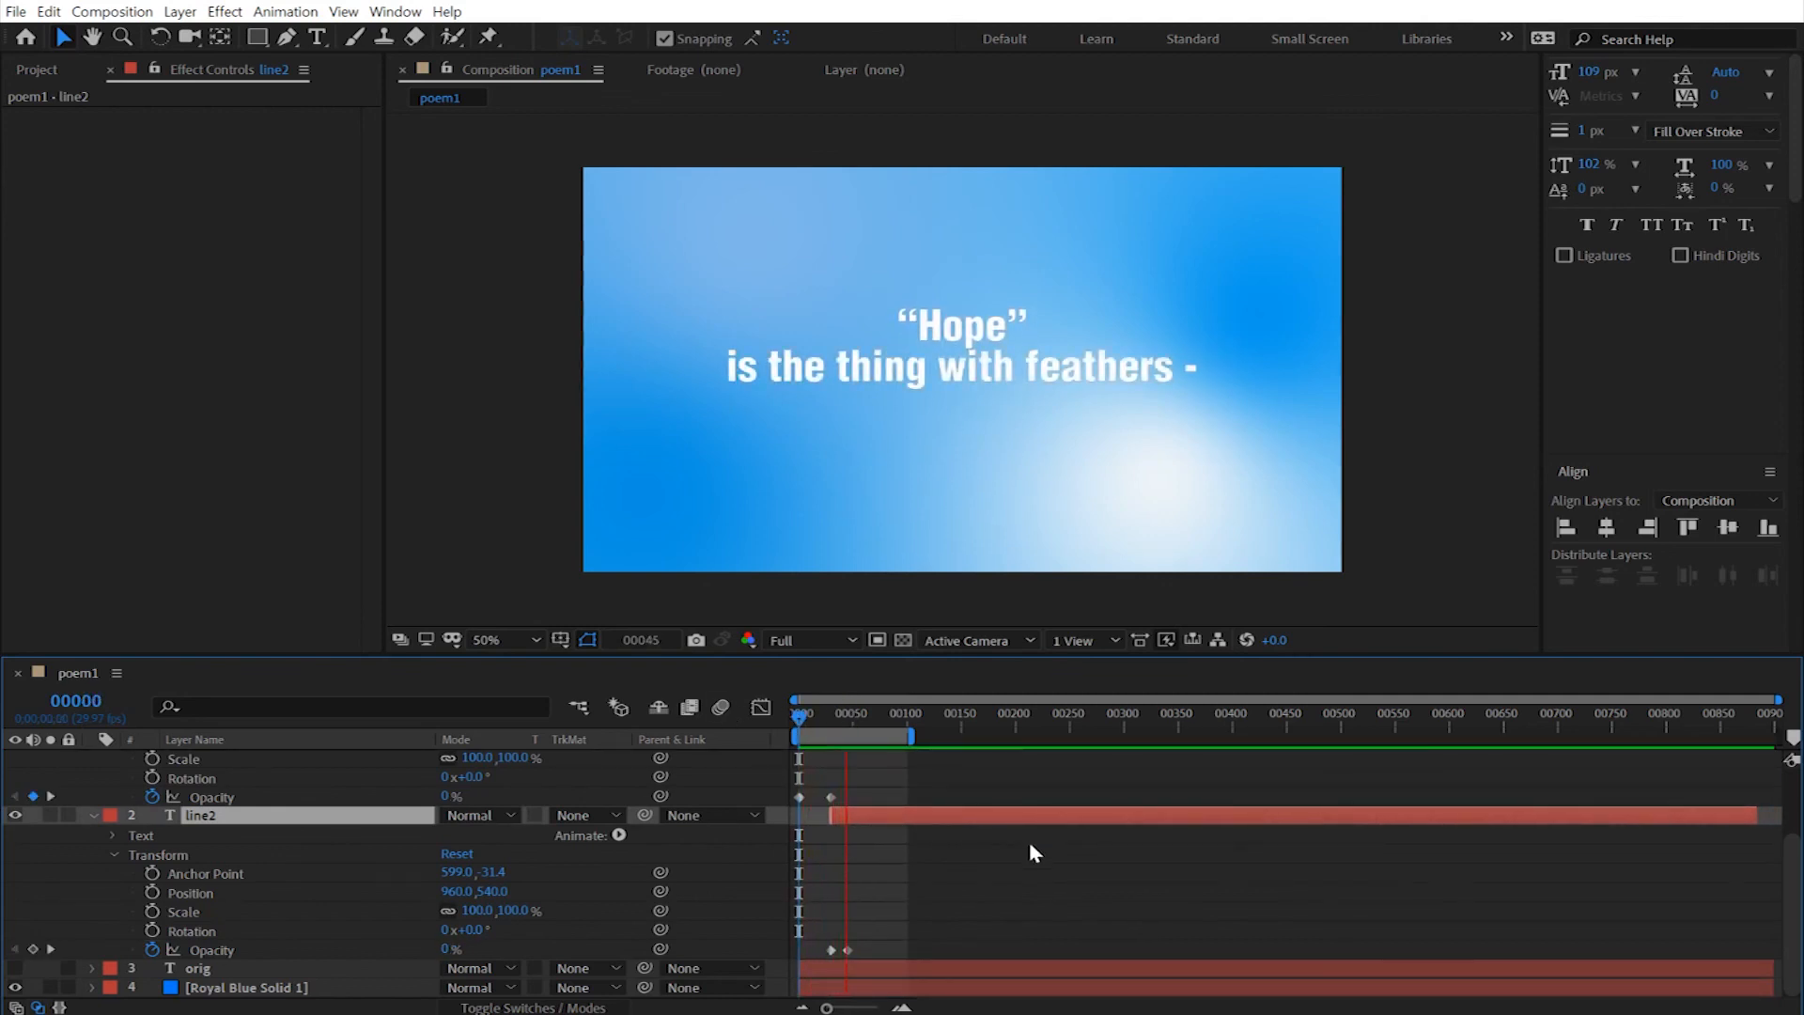
{"action": "key", "text": "space"}
{"action": "left_click_drag", "start_coordinate": [869, 717], "coordinate": [803, 733]}
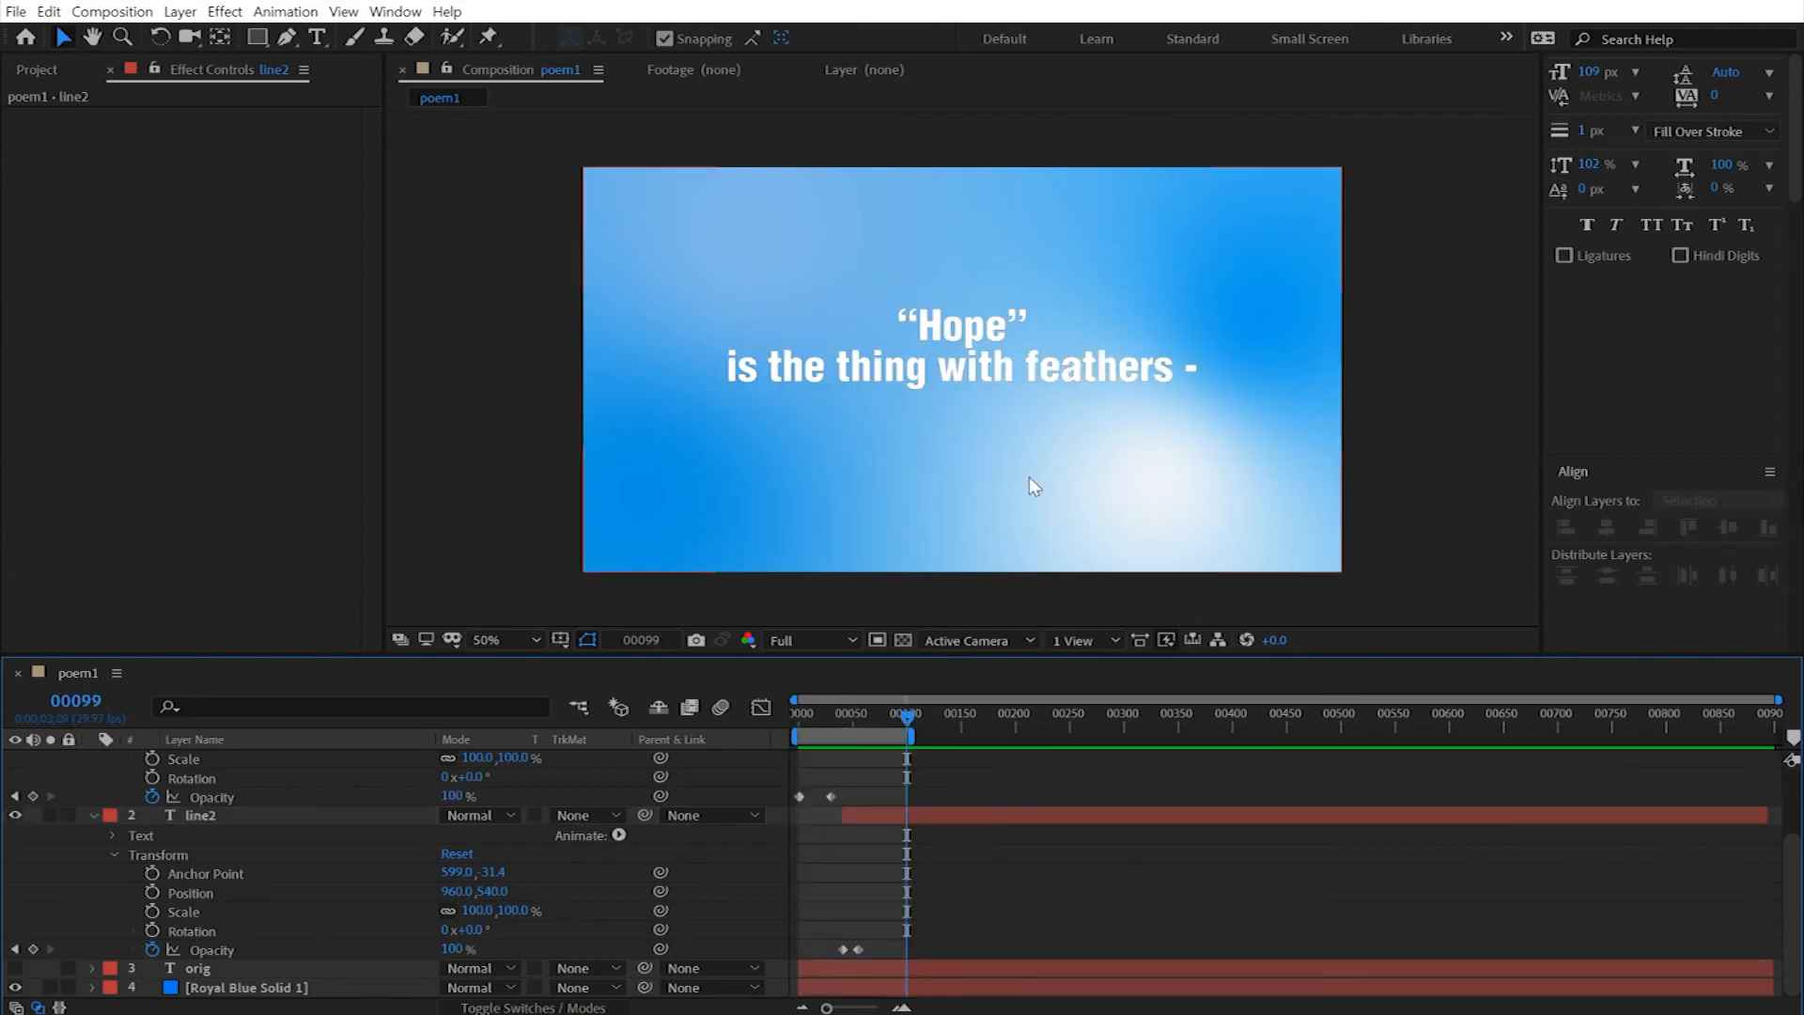